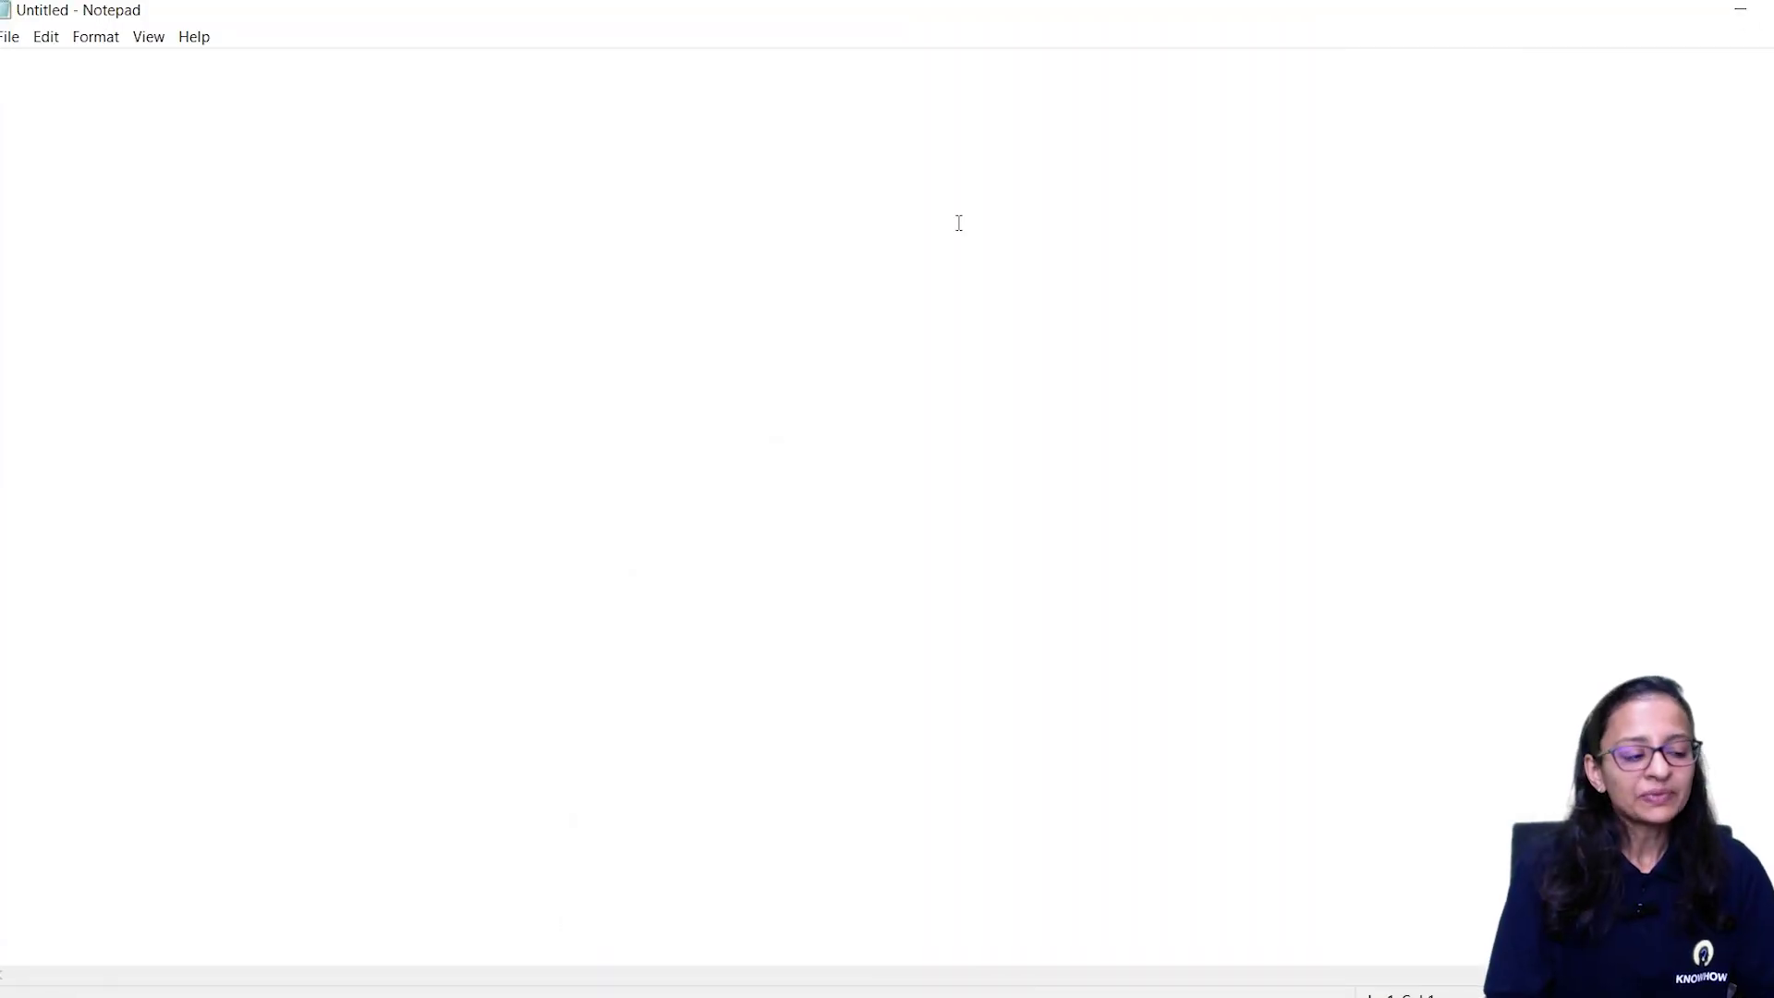
Write "RANKX = Base column , agrregation function" in the blank note
text(RANKZ)
key(BackSpace)
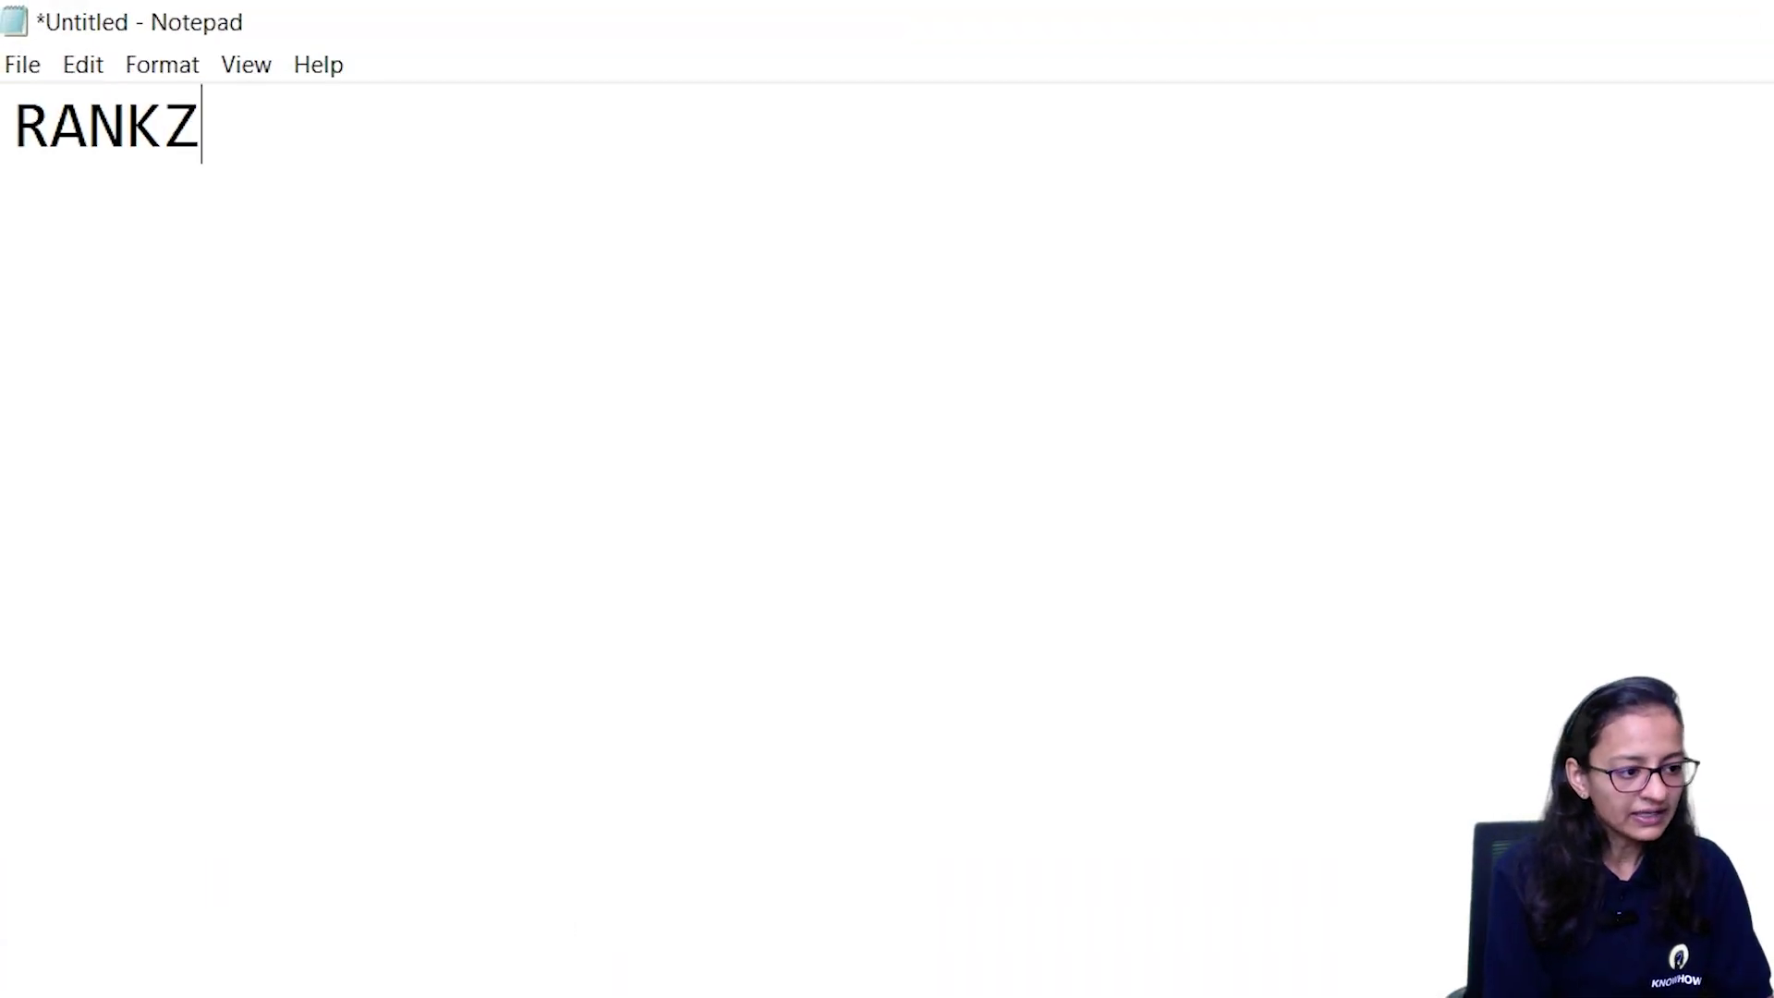
text(X  =)
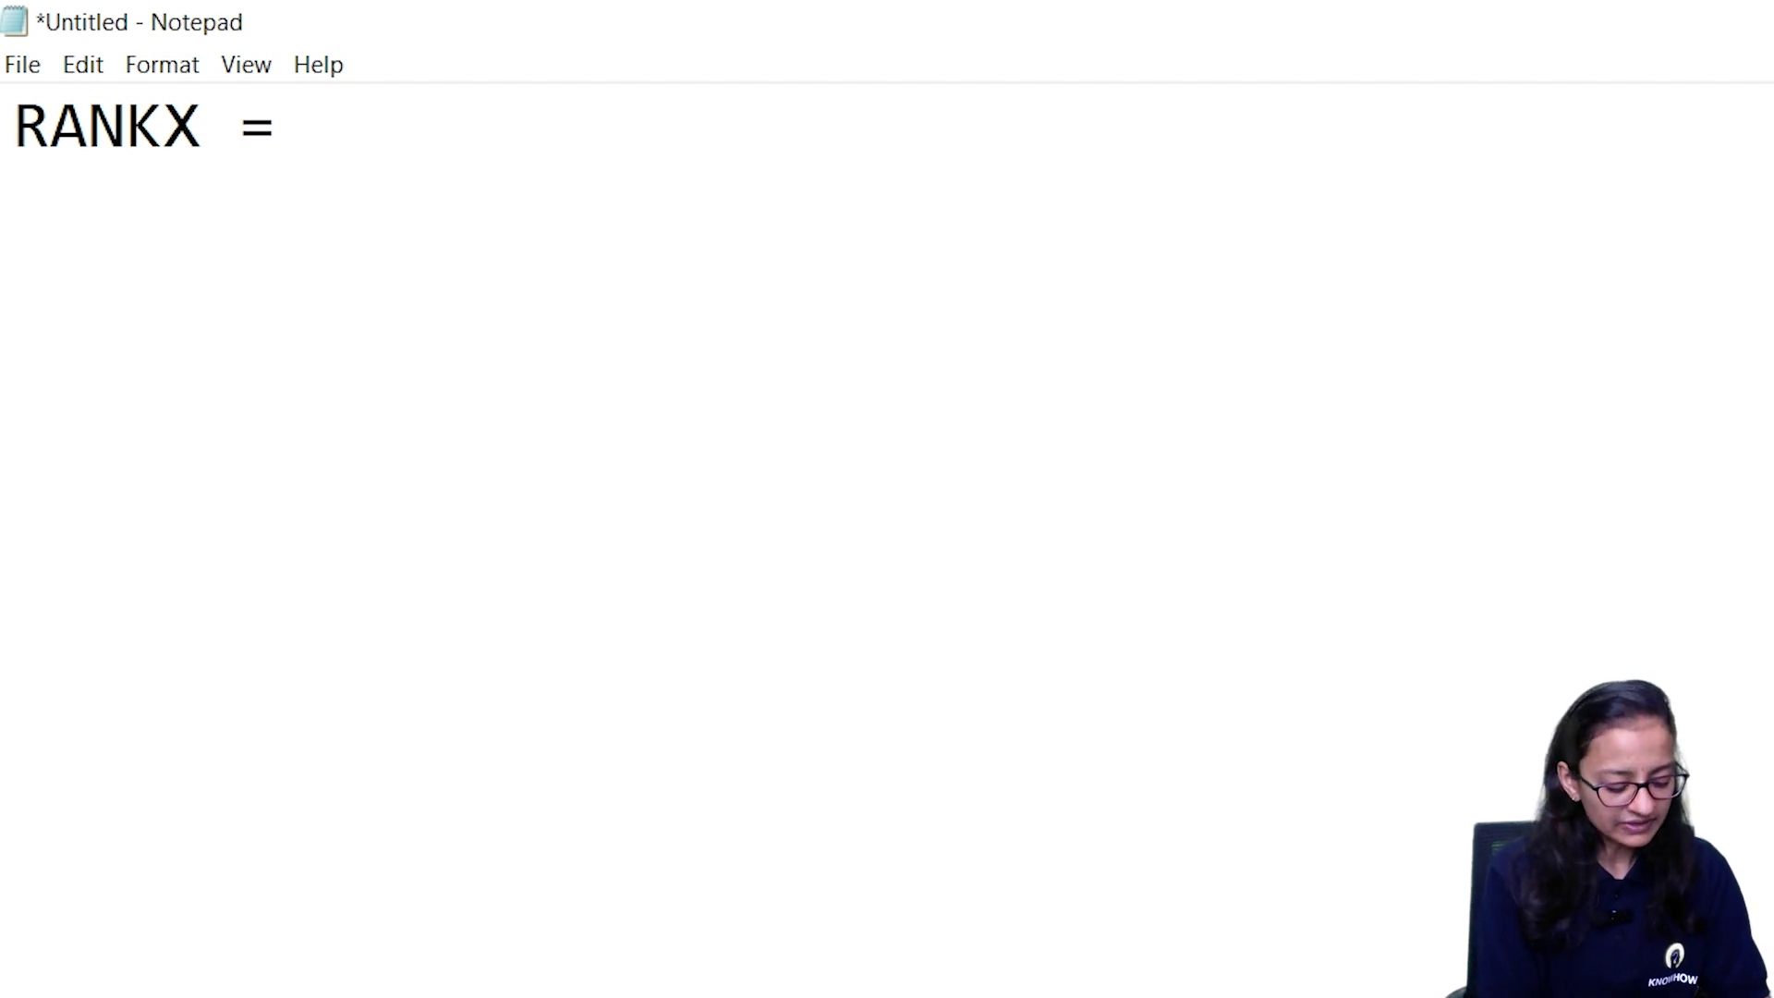
text(Base column)
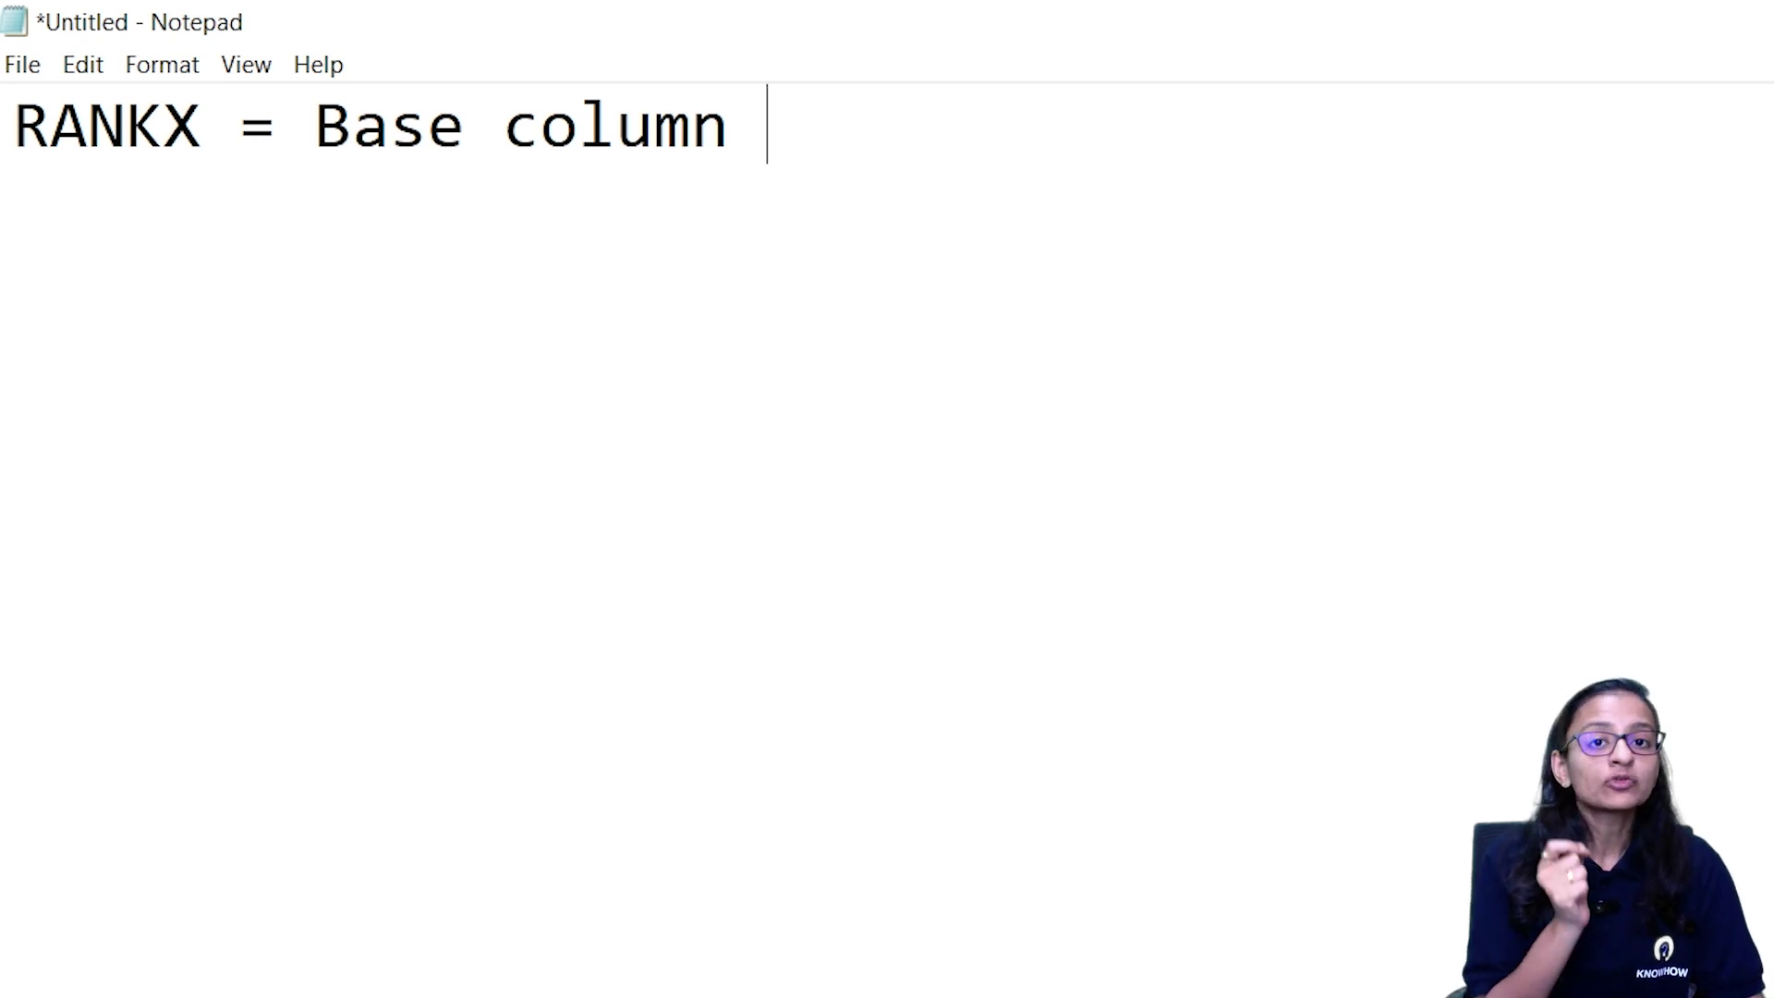
text(, )
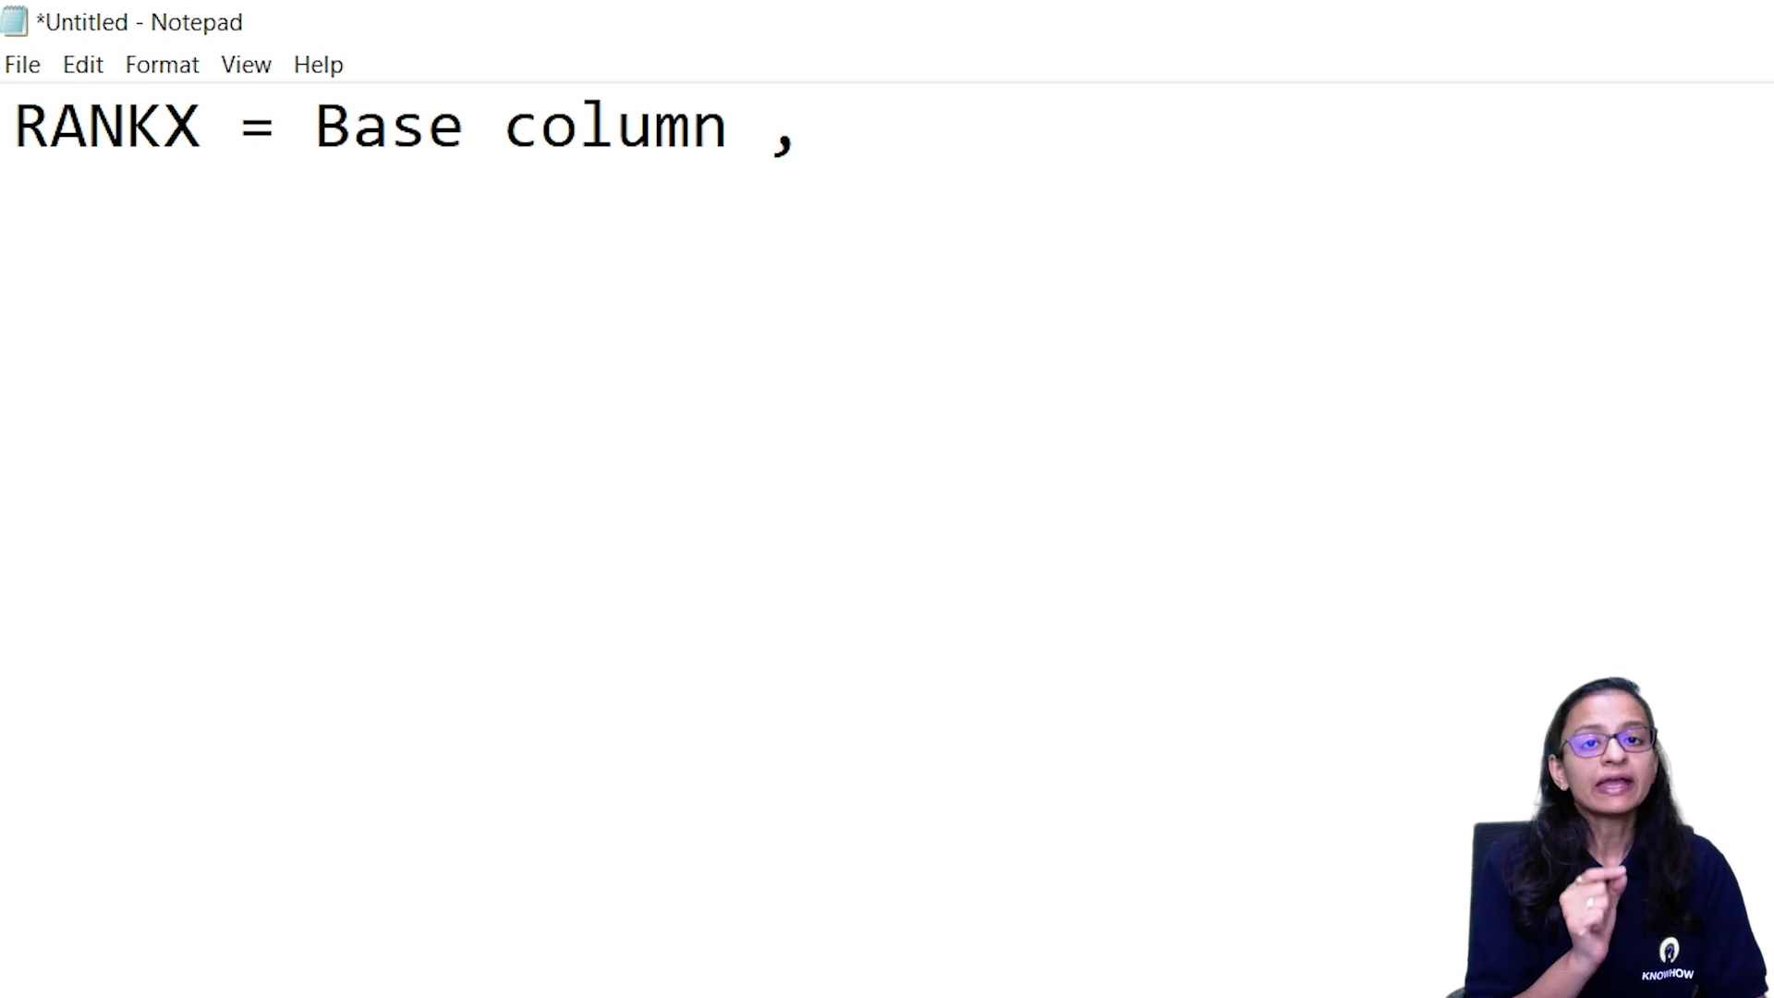
text(agrregation )
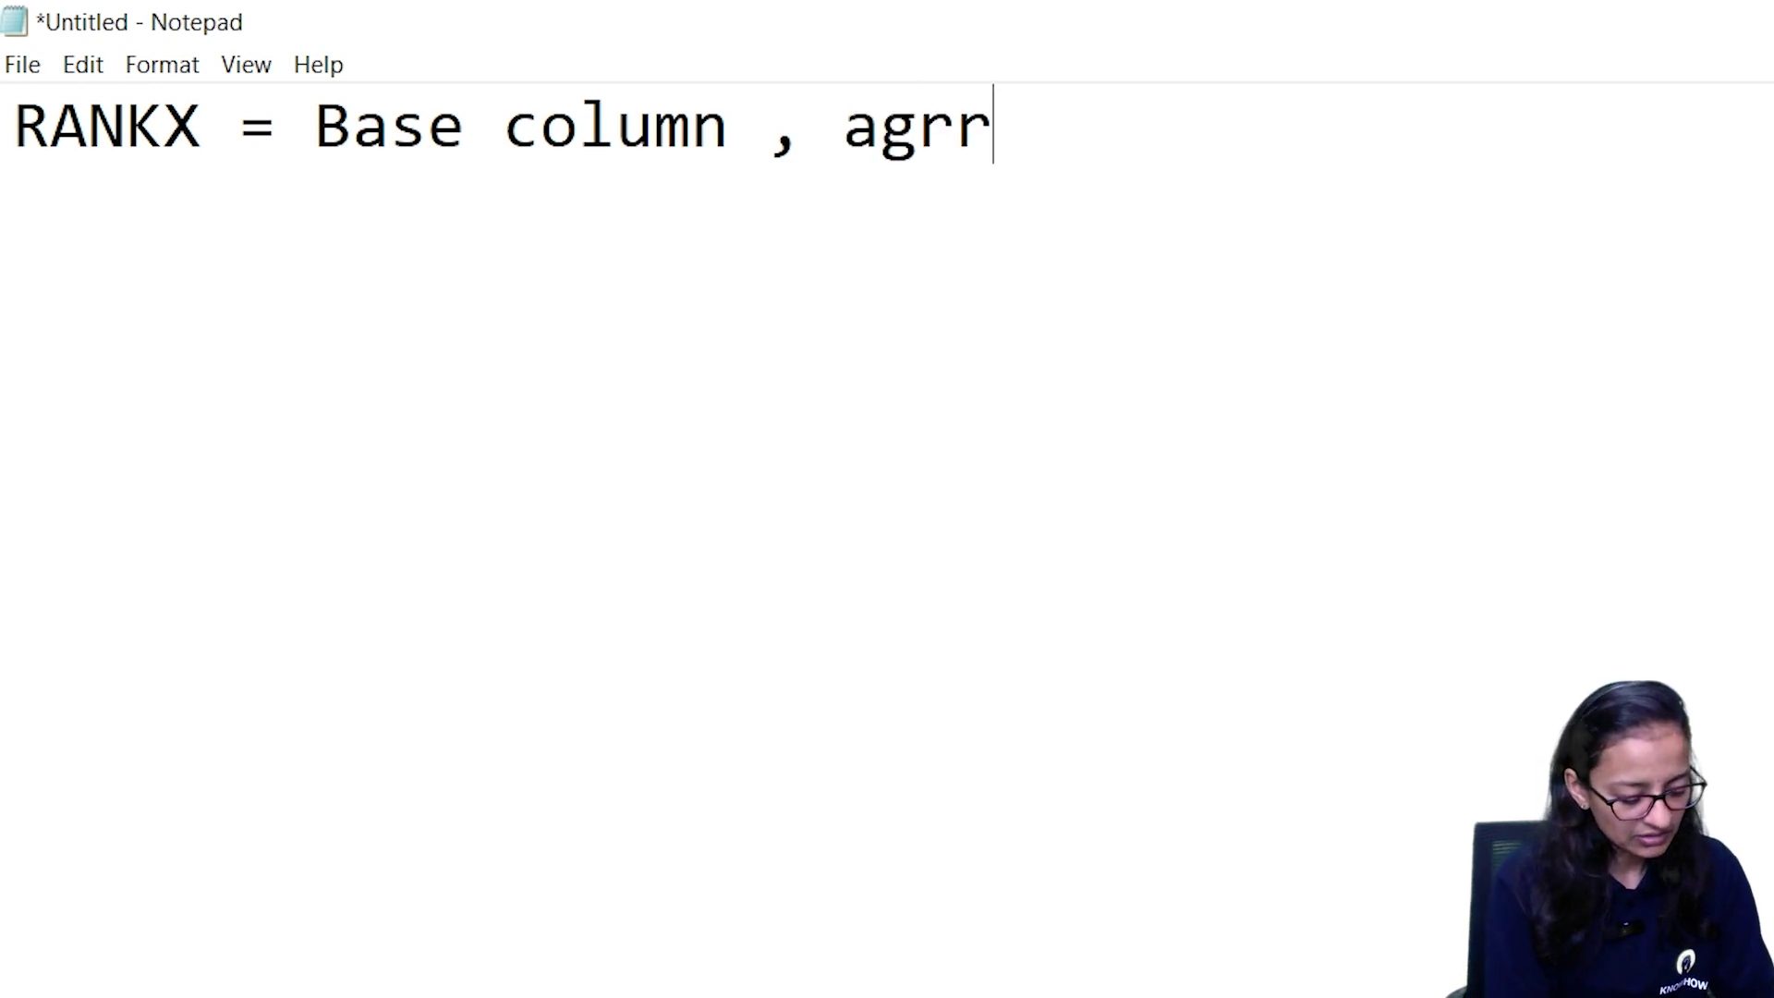
text(function)
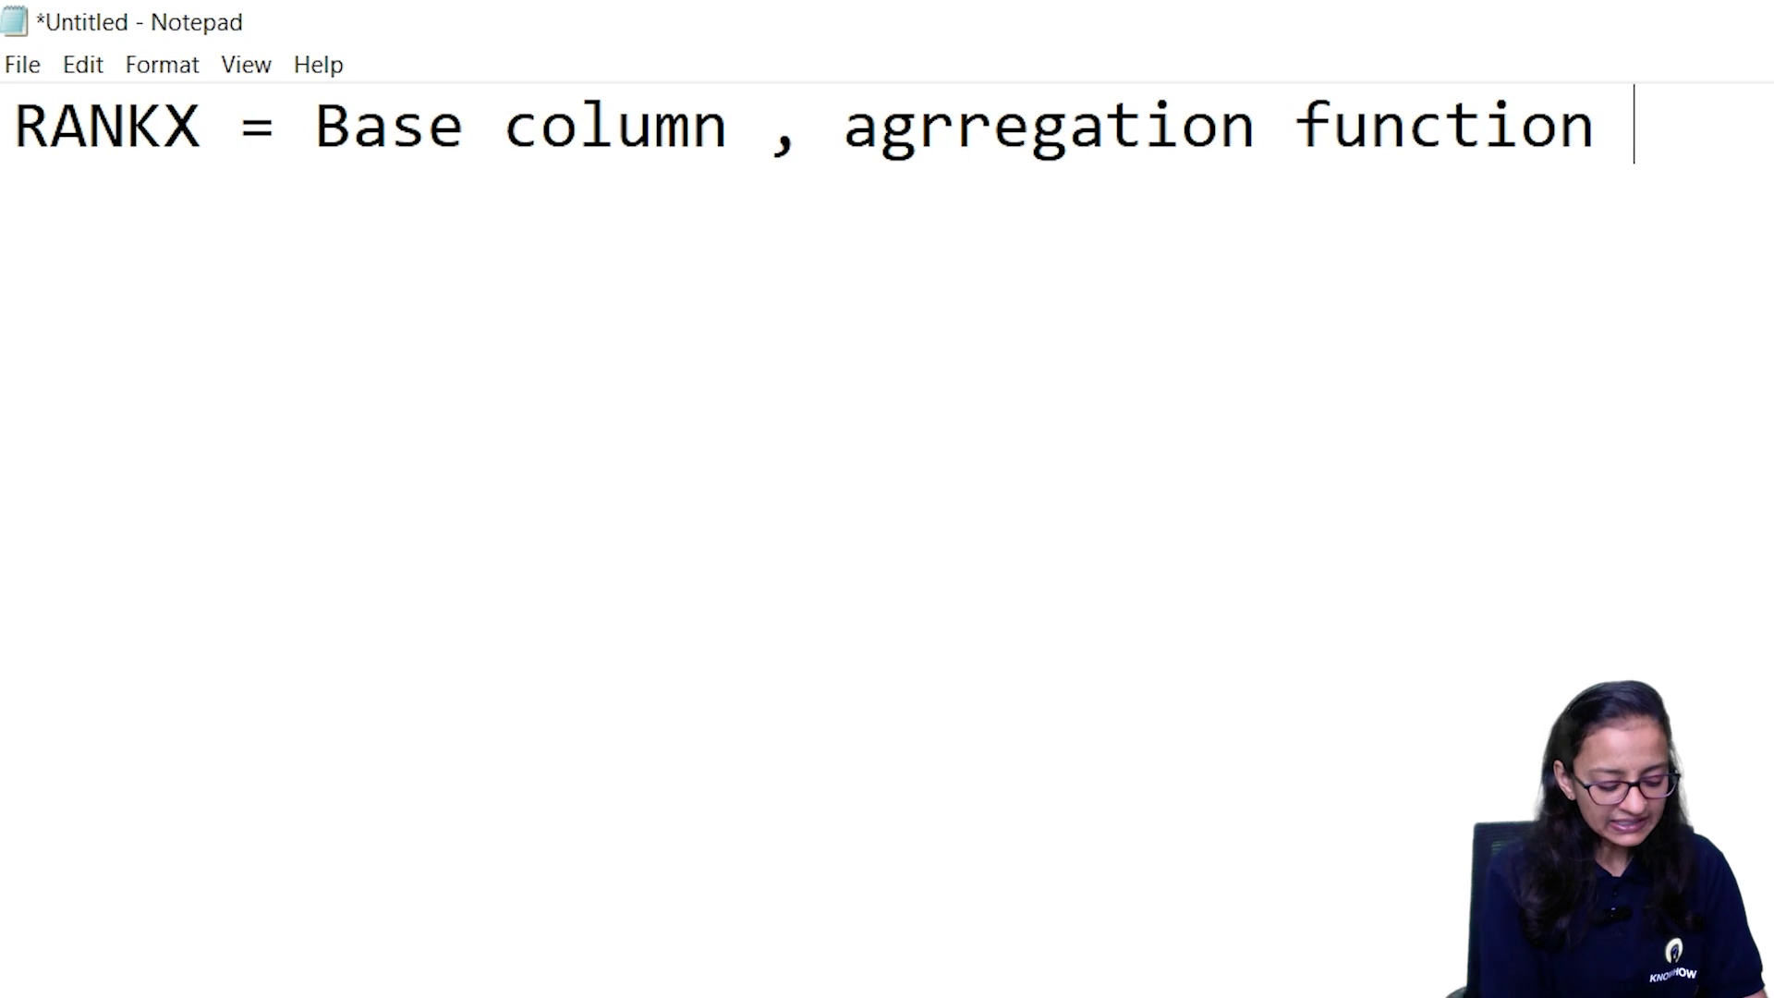
Extend the RANKX syntax line with the arguments ", order , Rank pattern"
text(, ac)
key(BackSpace)
key(BackSpace)
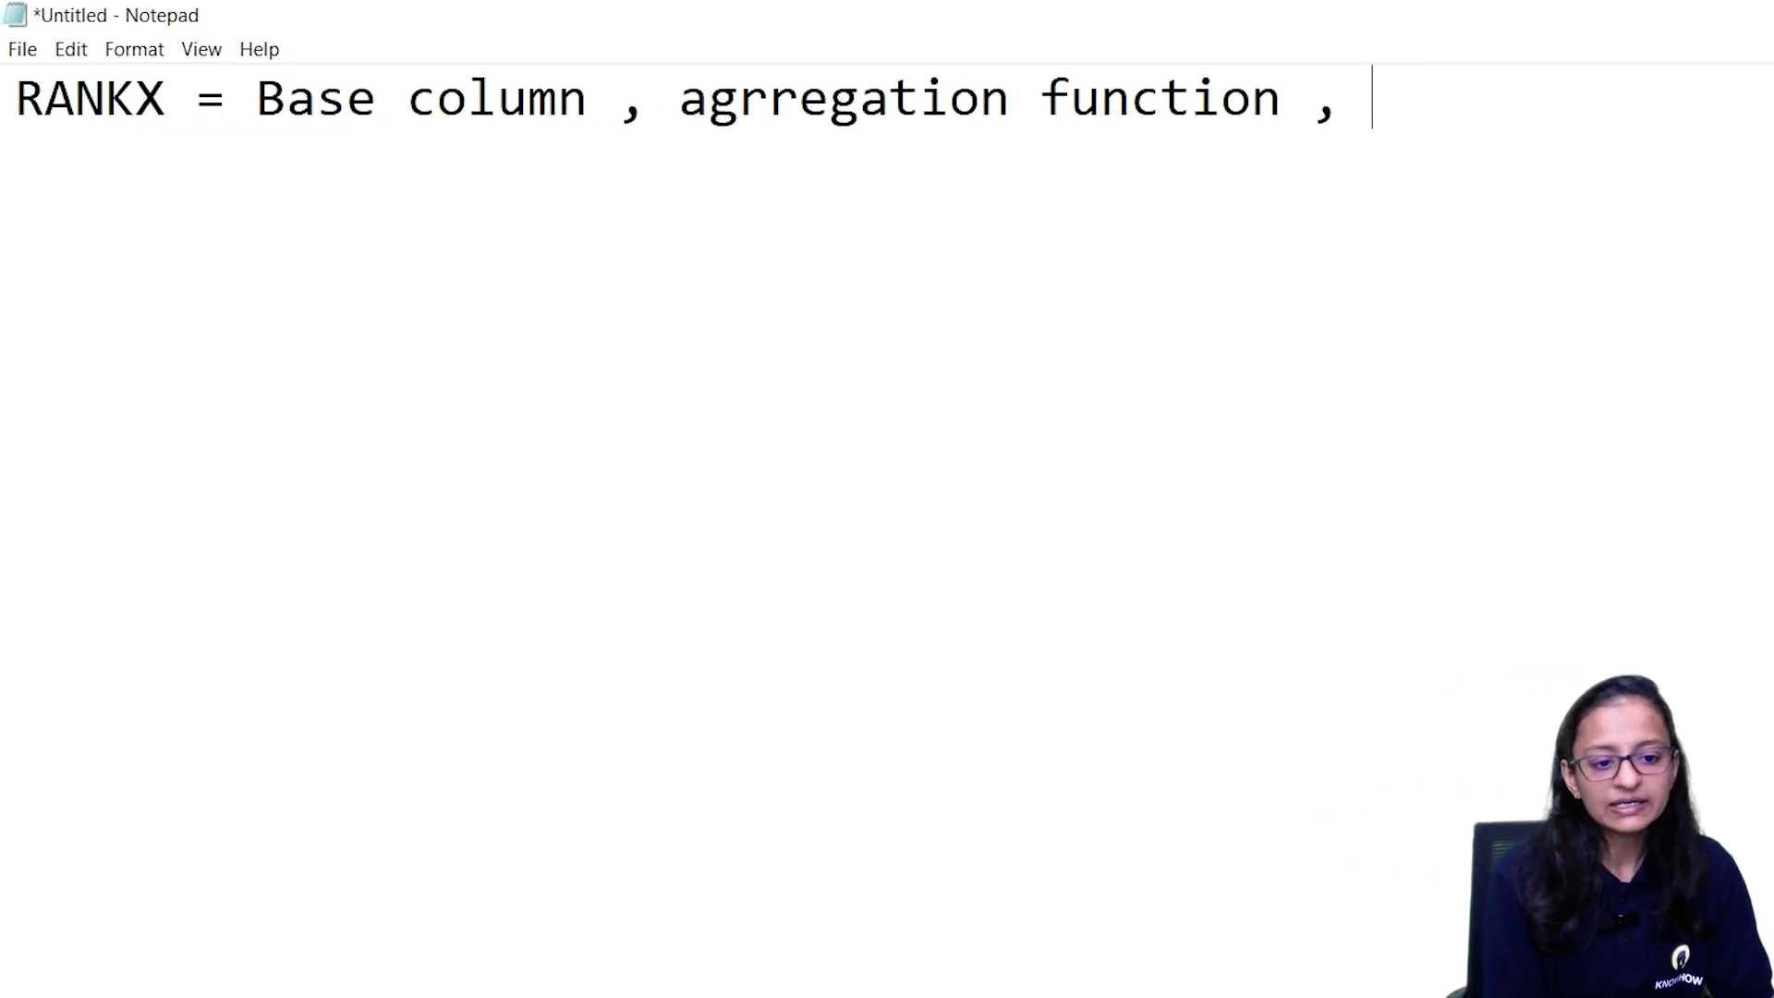
text(order)
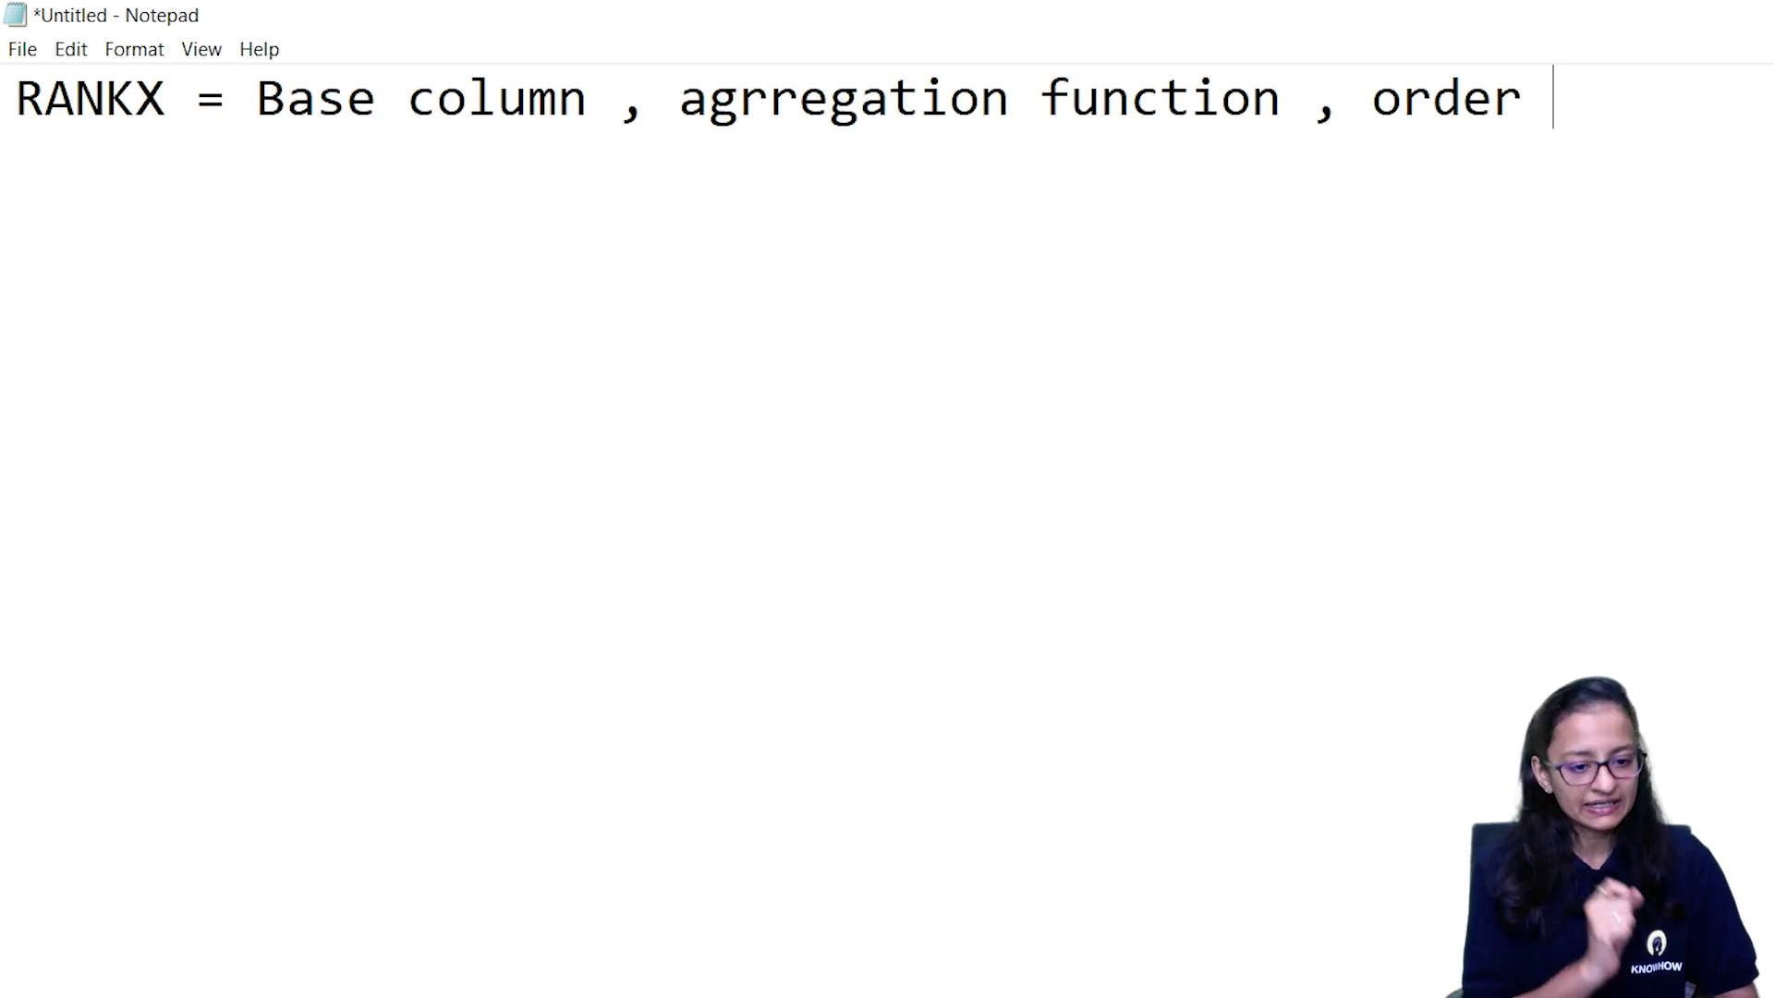
text(,)
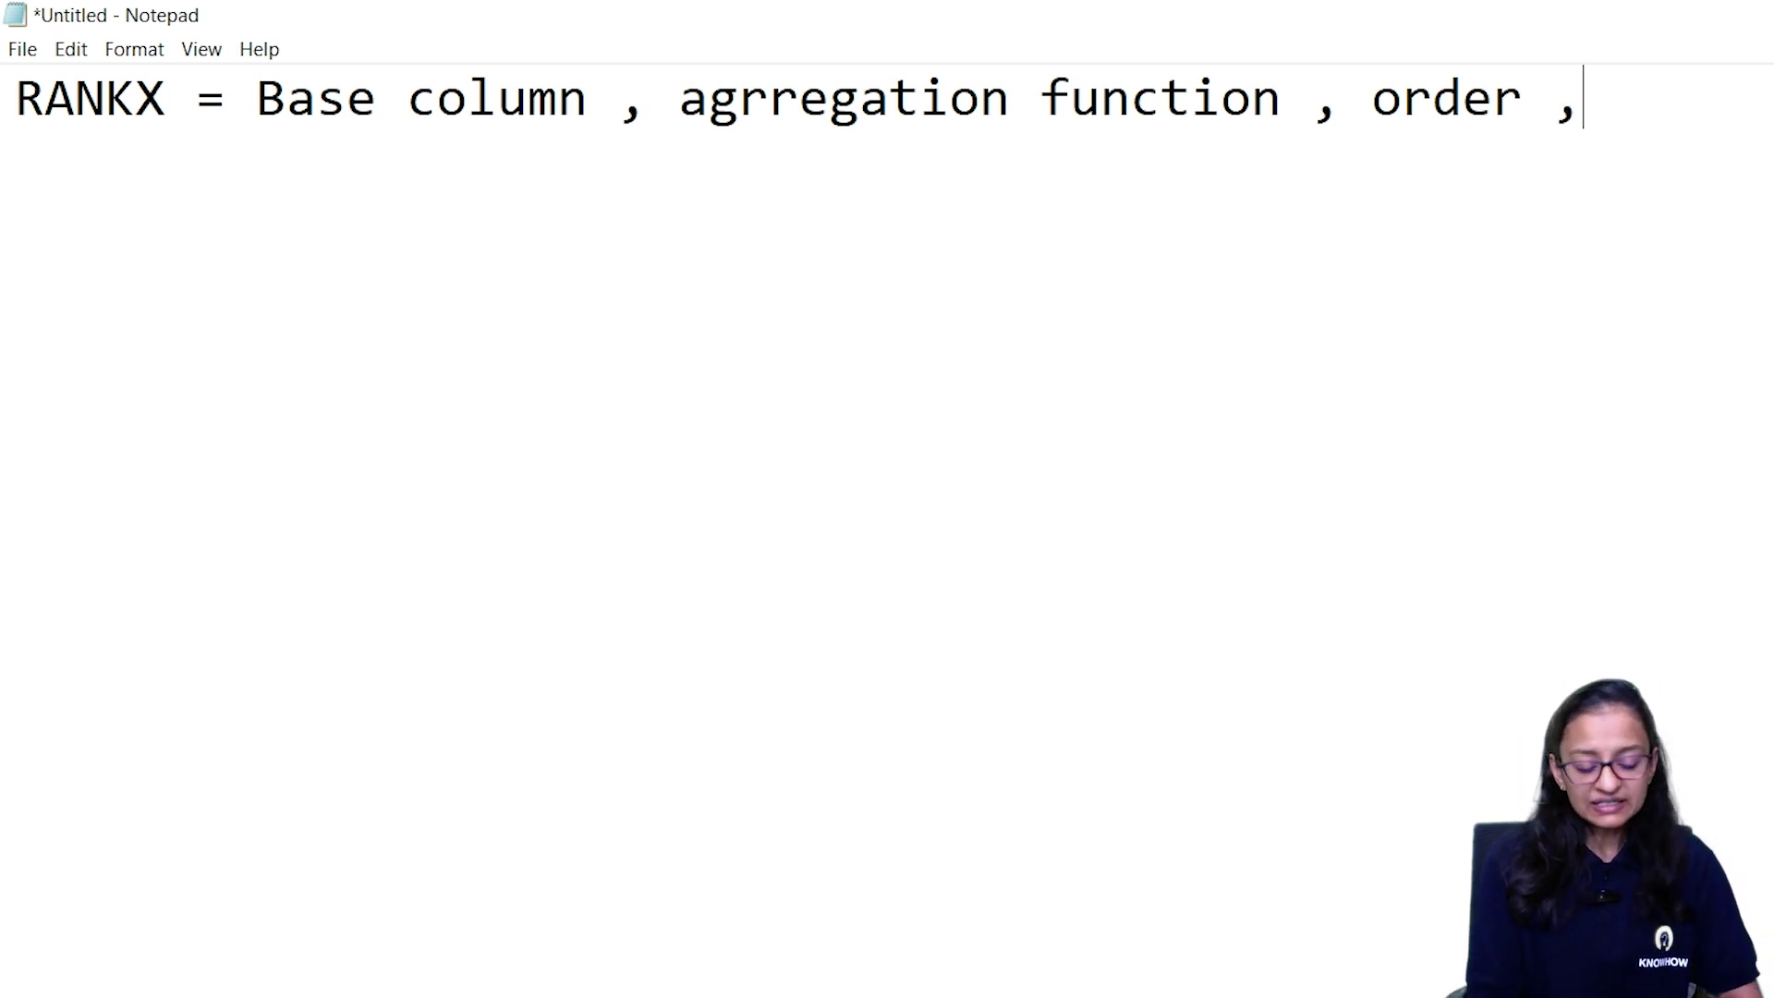
text( Rank )
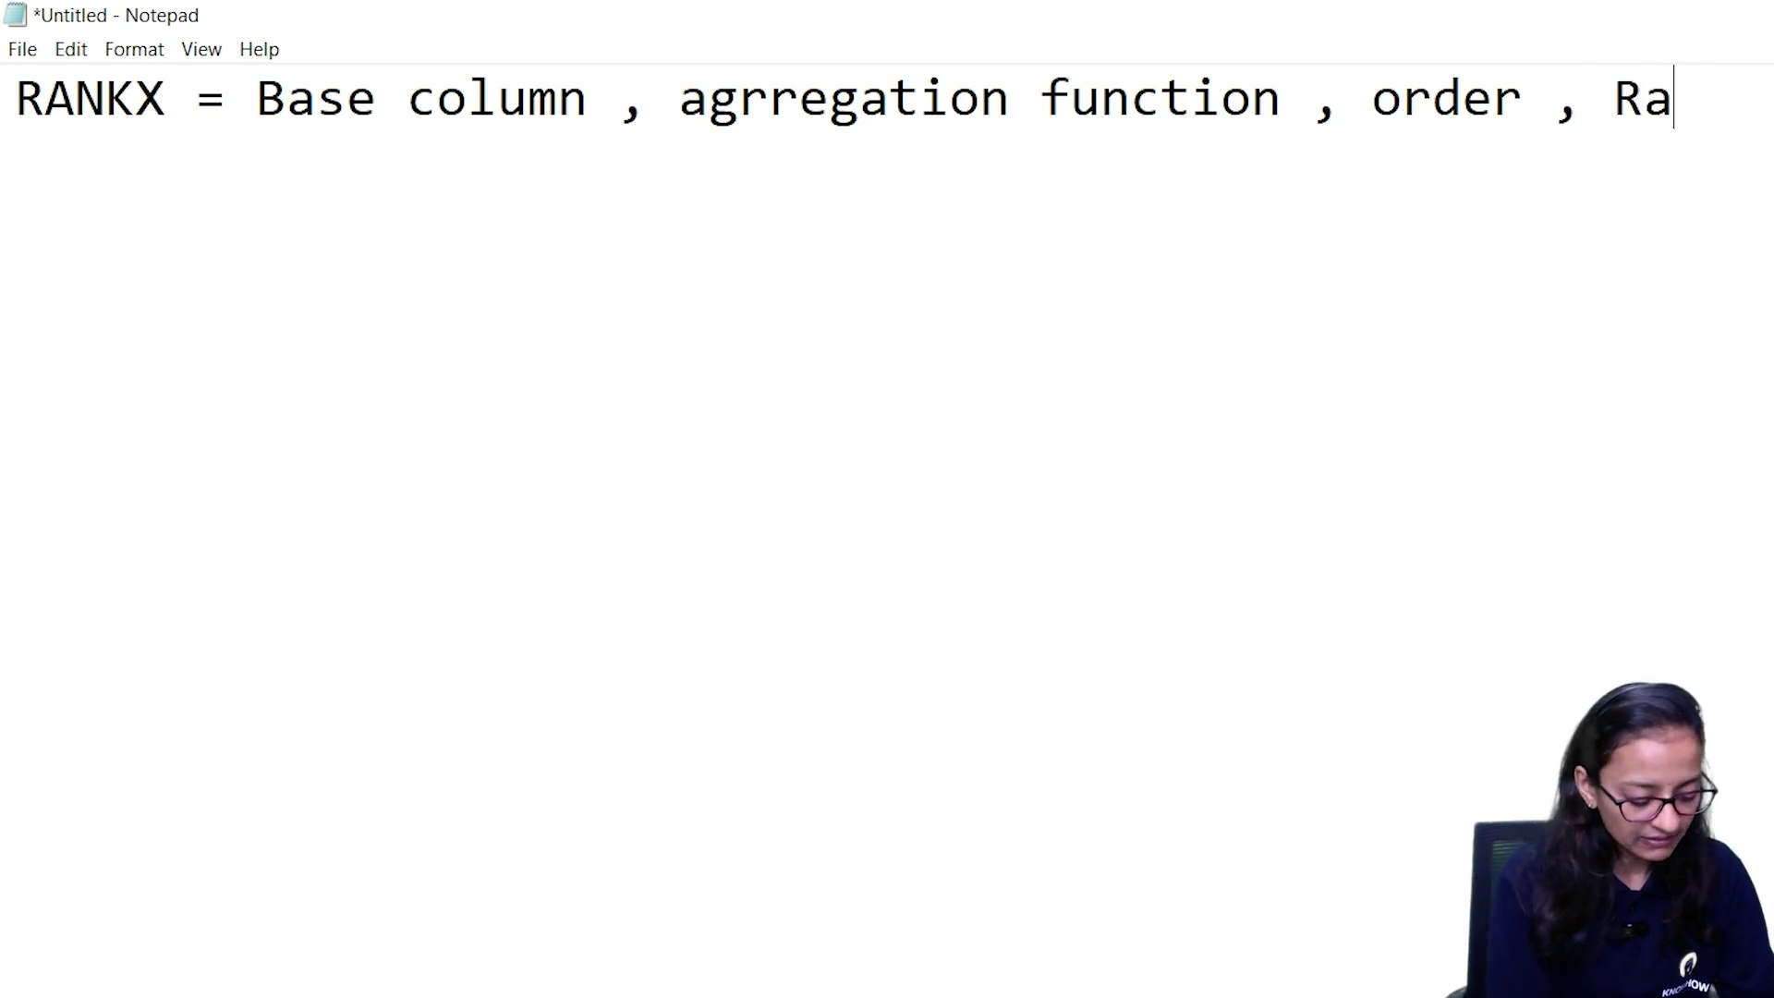
text(pattern)
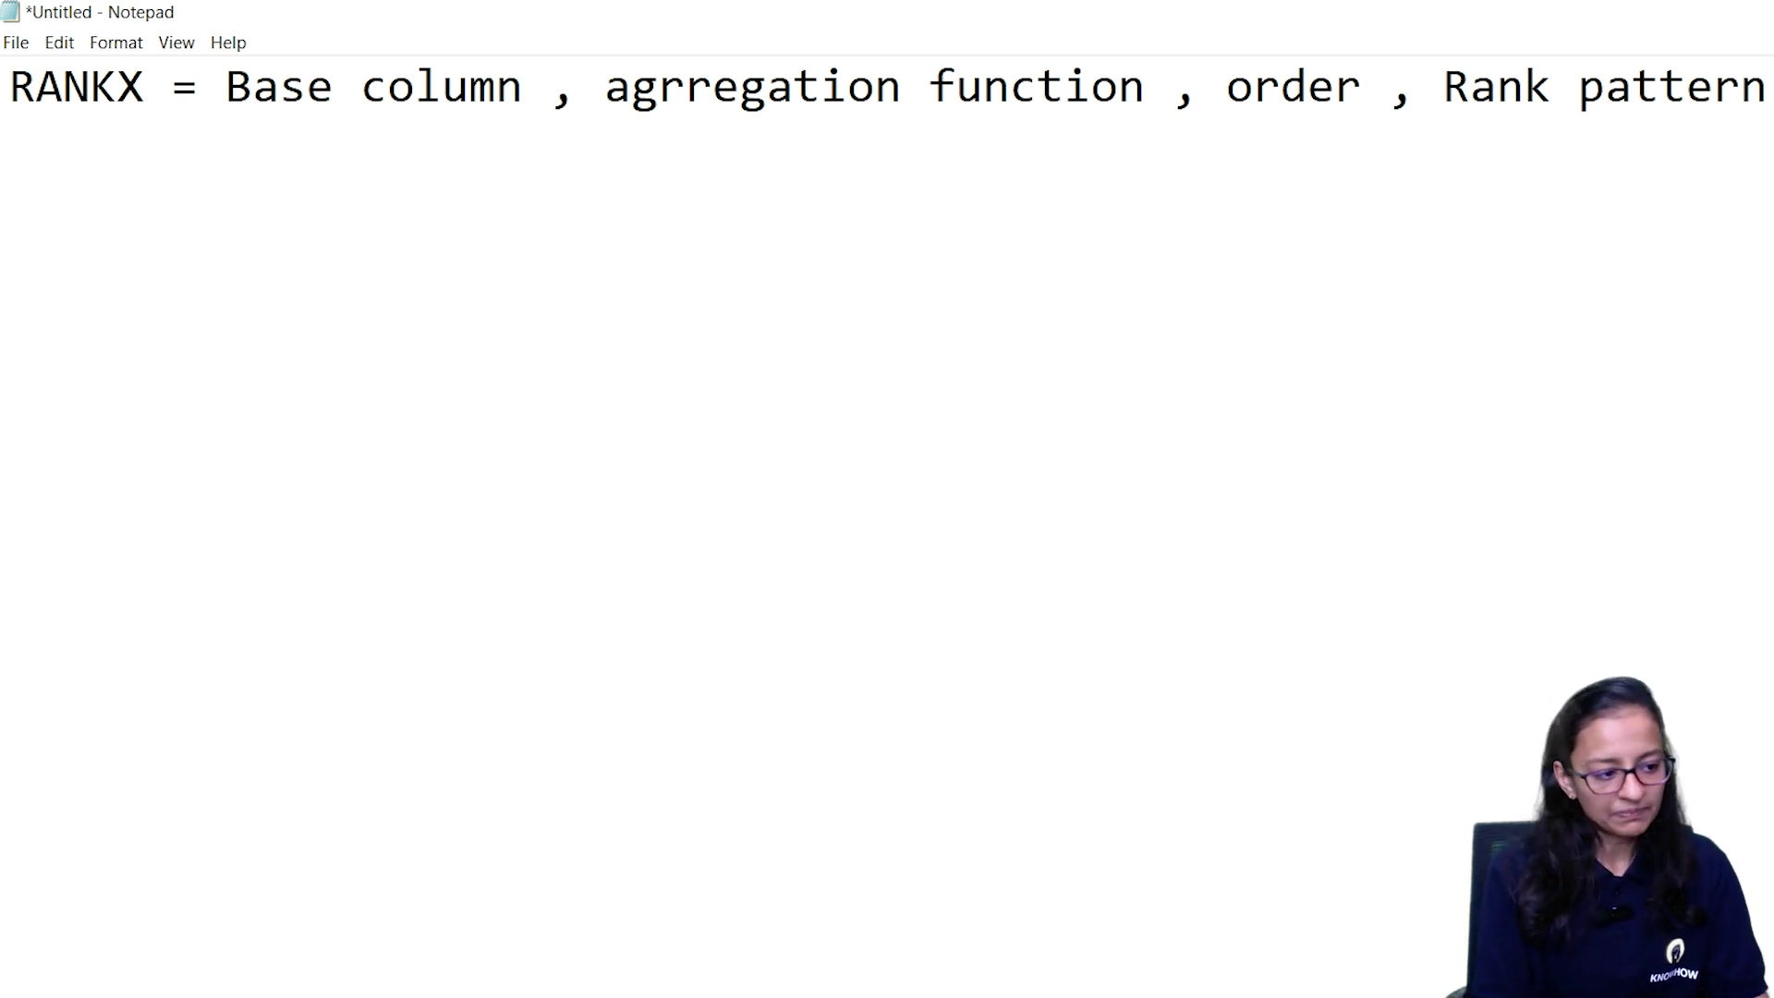
List the rank patterns DENSE and SKIP on separate indented lines below the RANKX syntax
key(Return)
key(Tab)
text(DE)
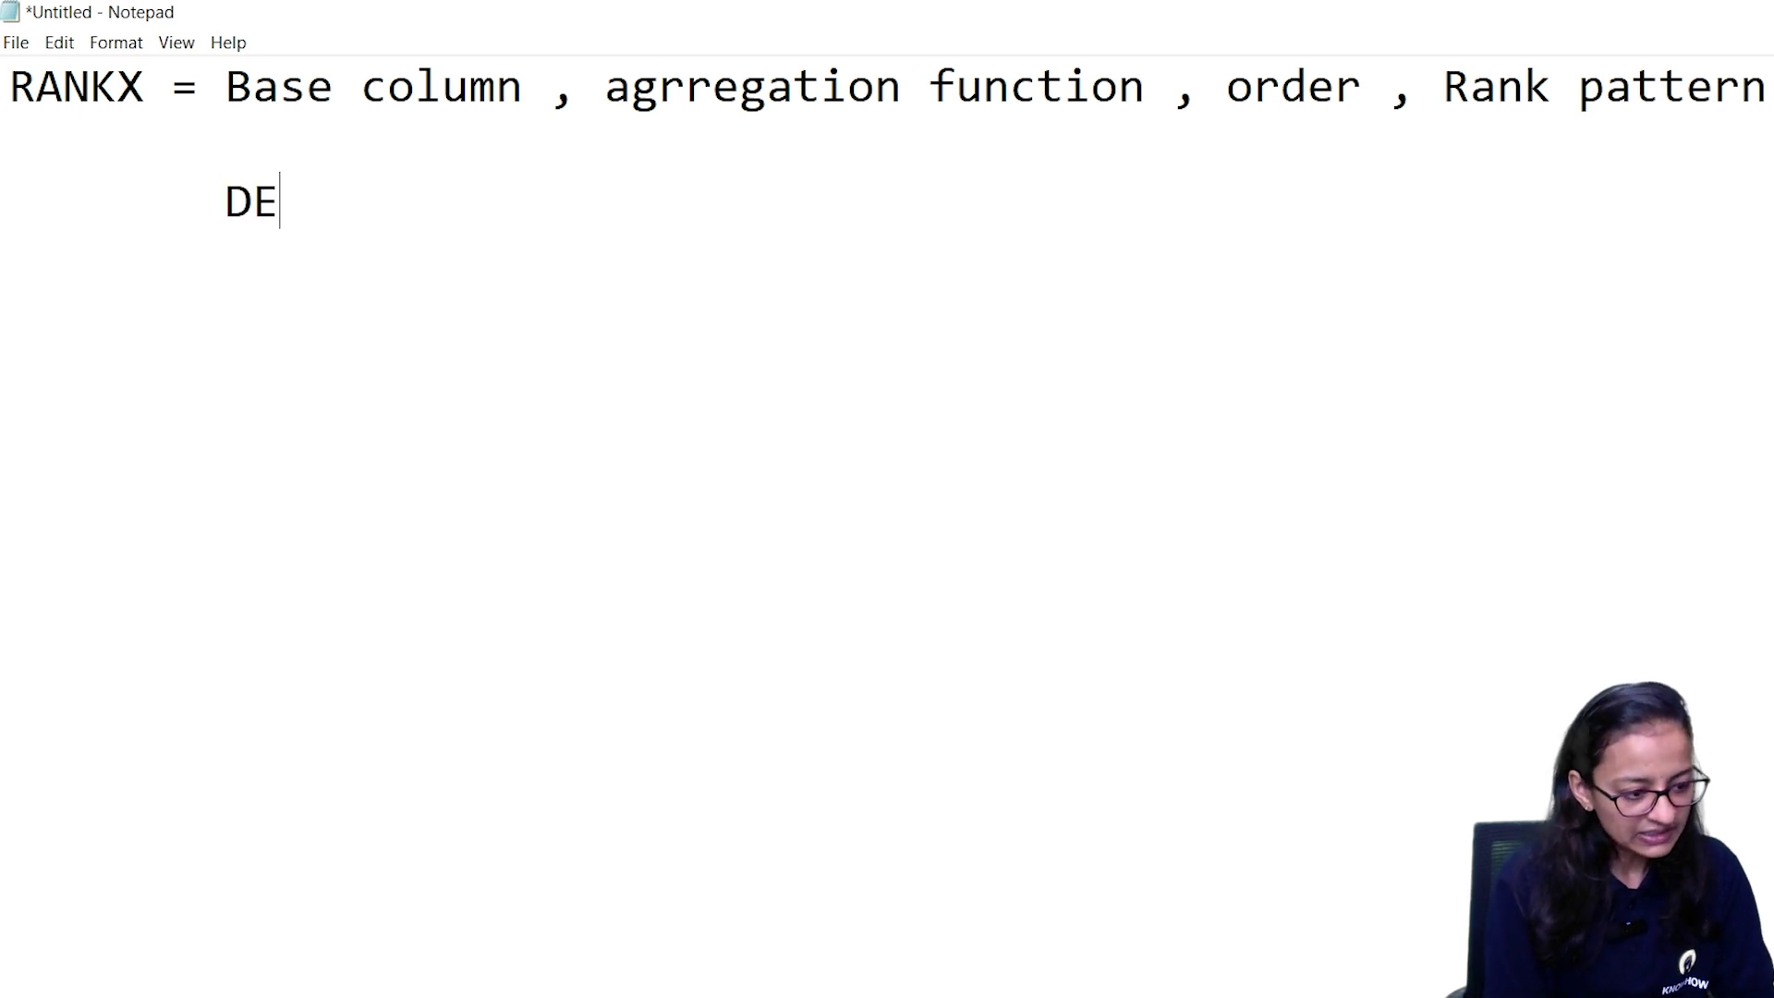
text(NSE)
key(Return)
key(Tab)
text(SKIP)
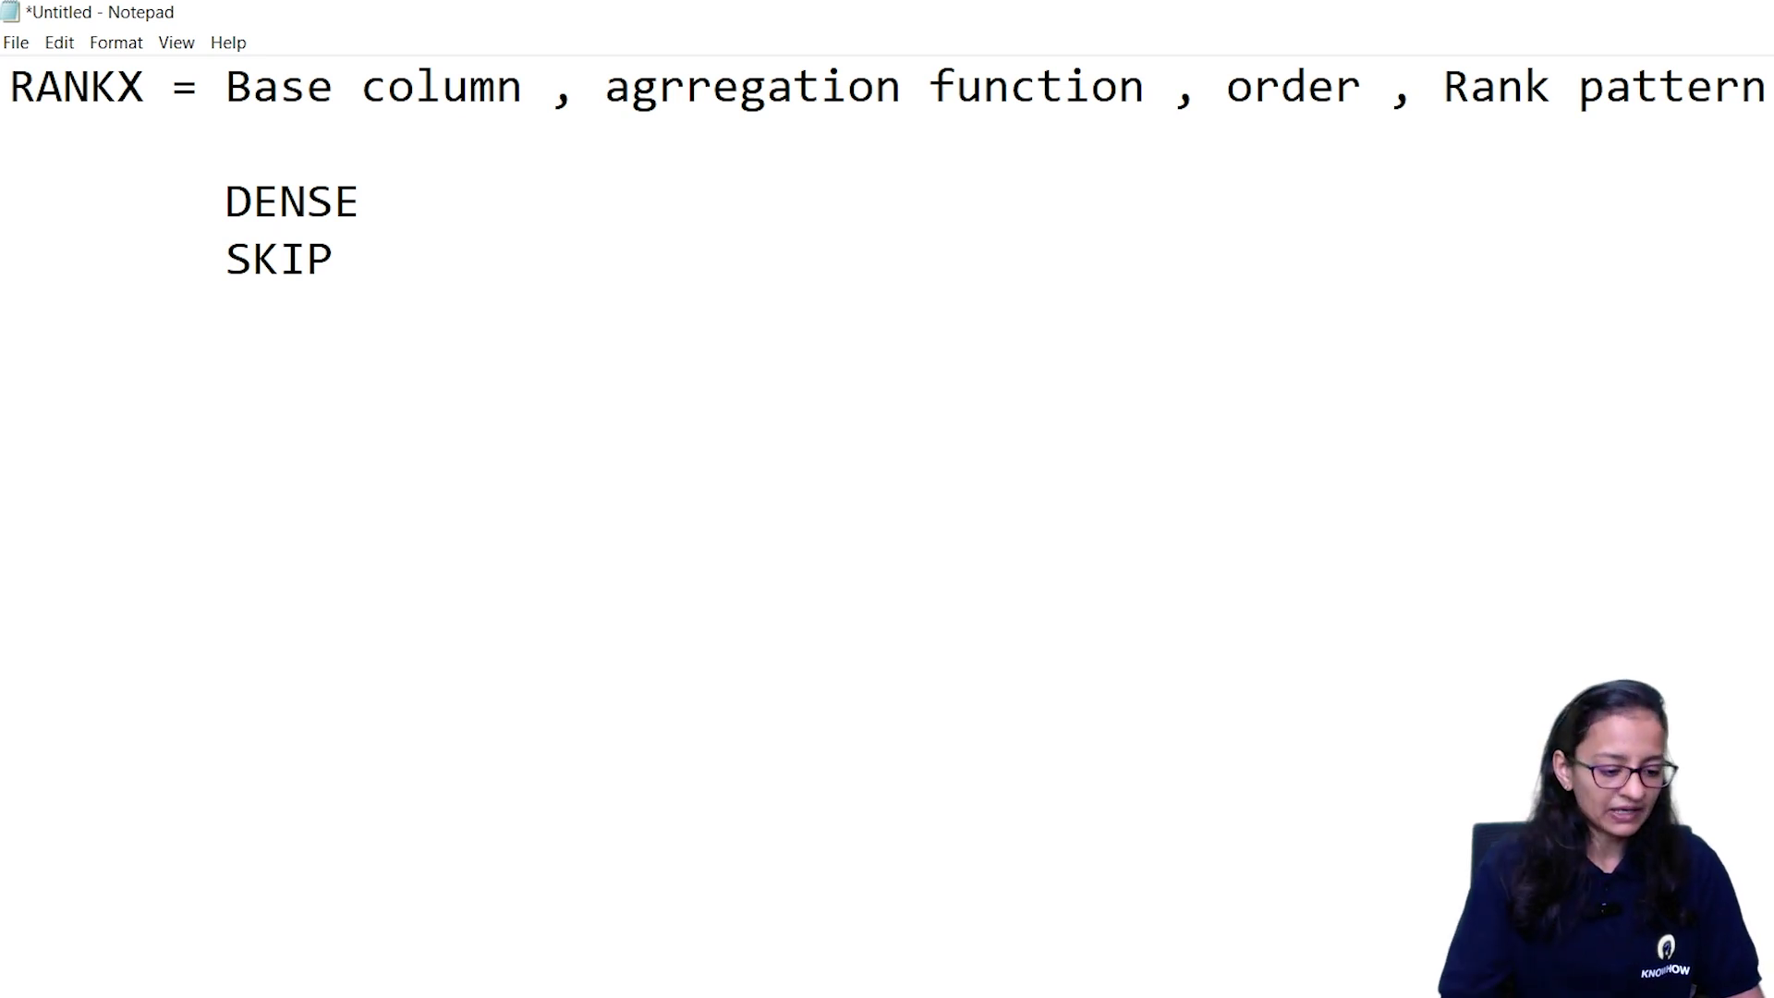
Add the example rank sequence 1,1,2,3,4,5 beside DENSE in the note
key(alt+Tab)
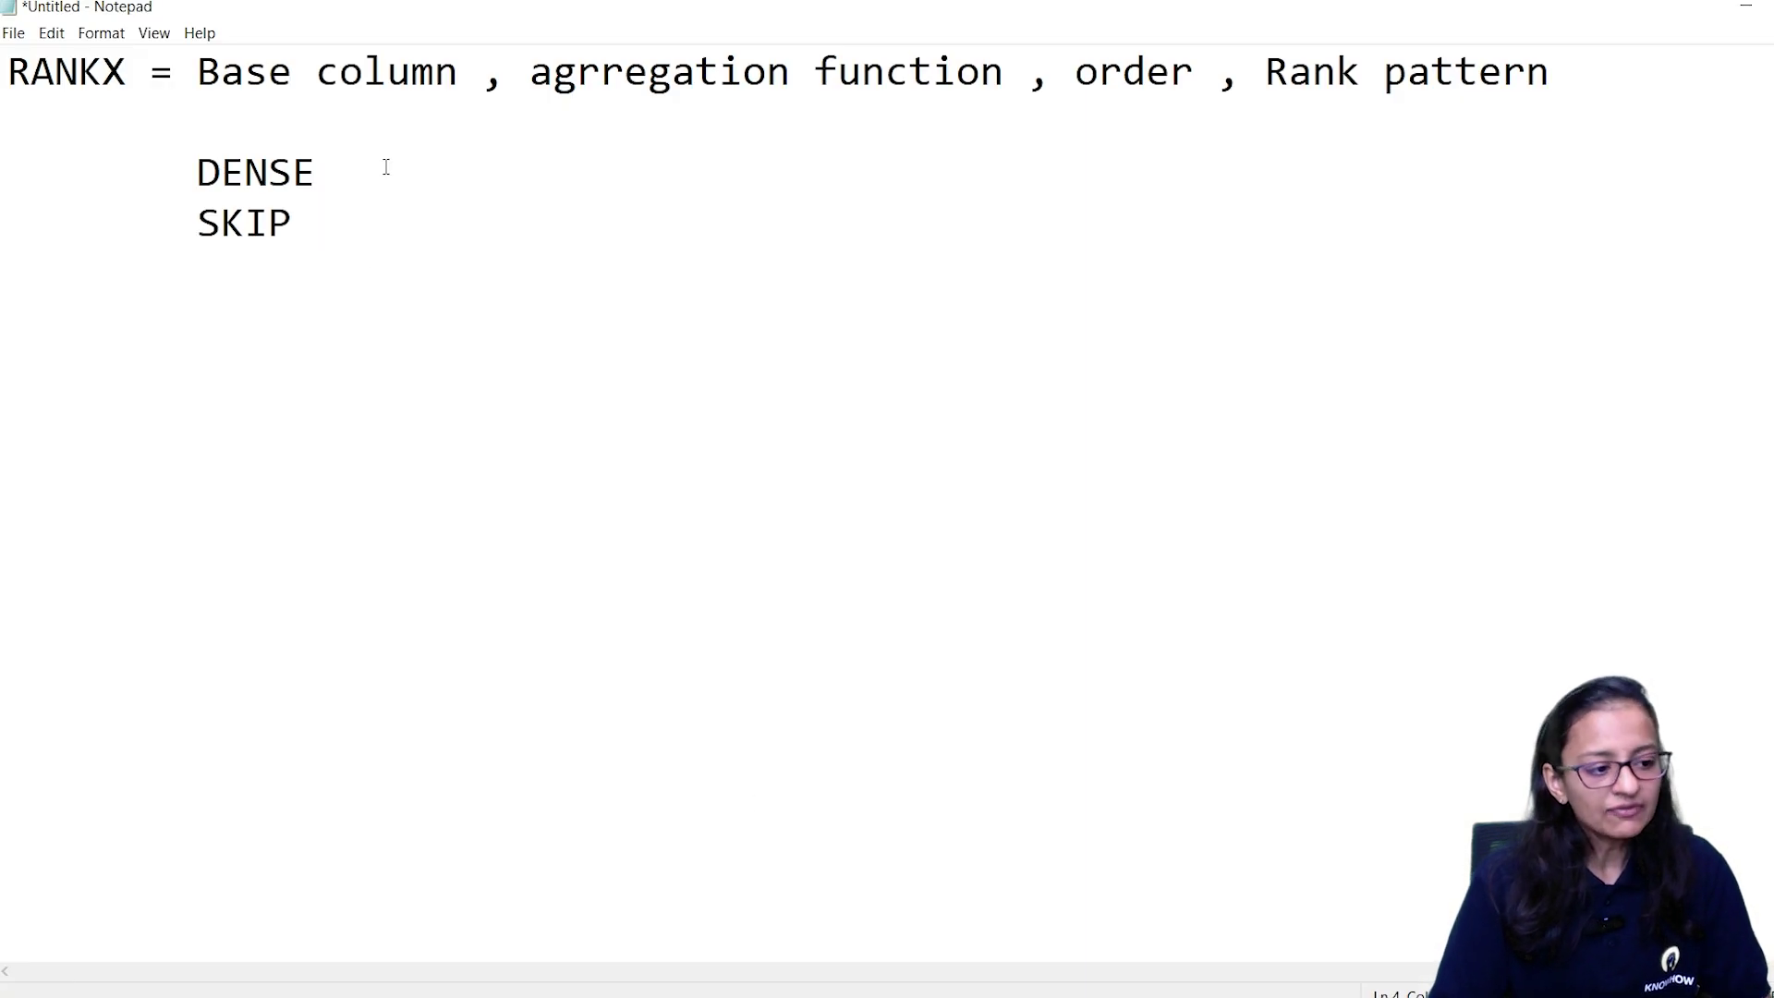
click(368, 165)
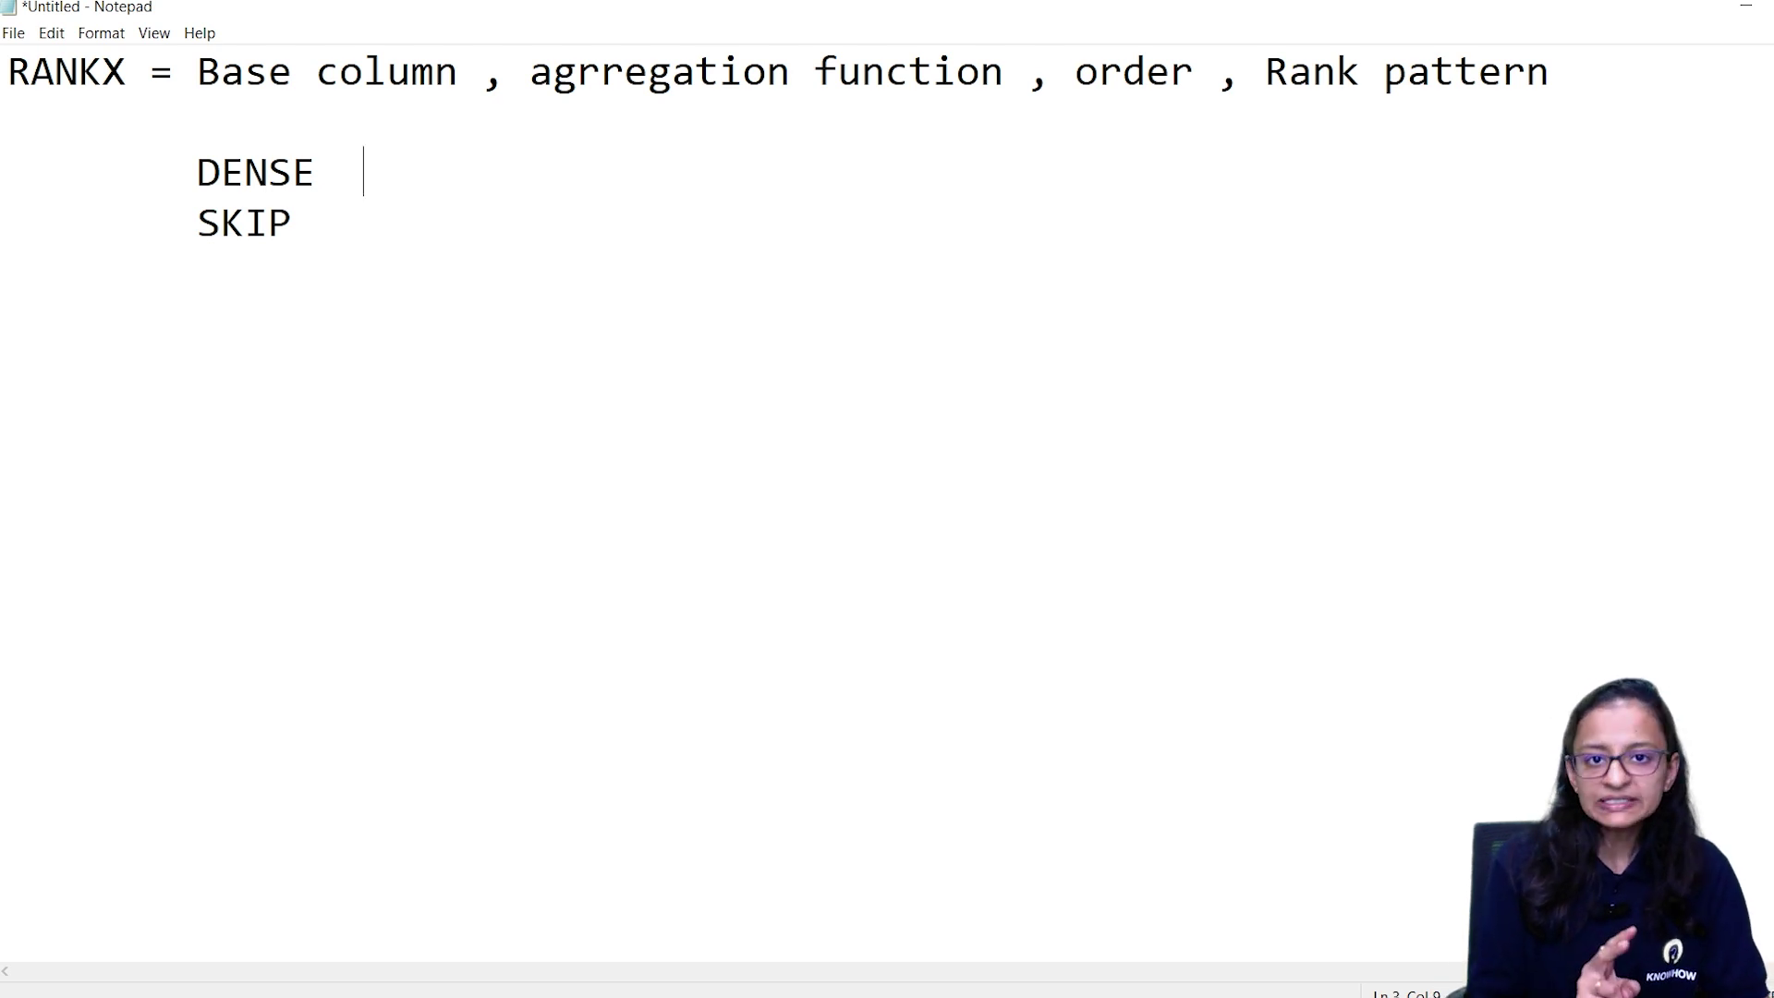
text(1,1)
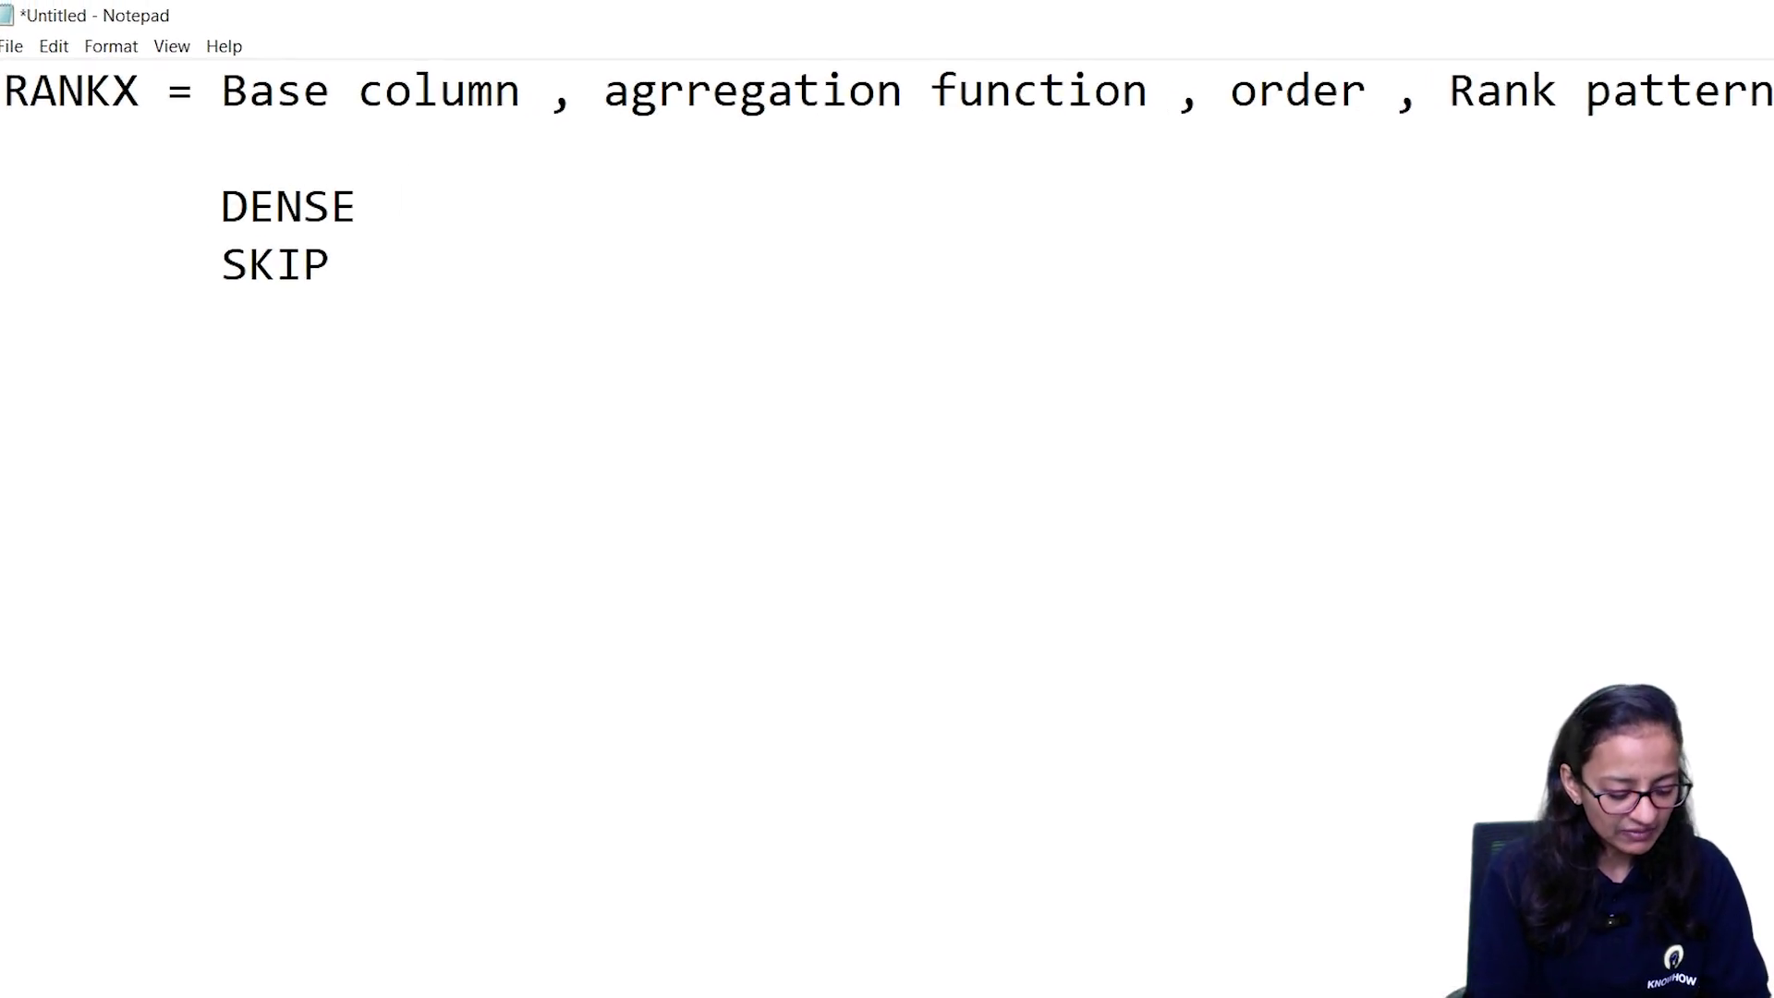
text(,2)
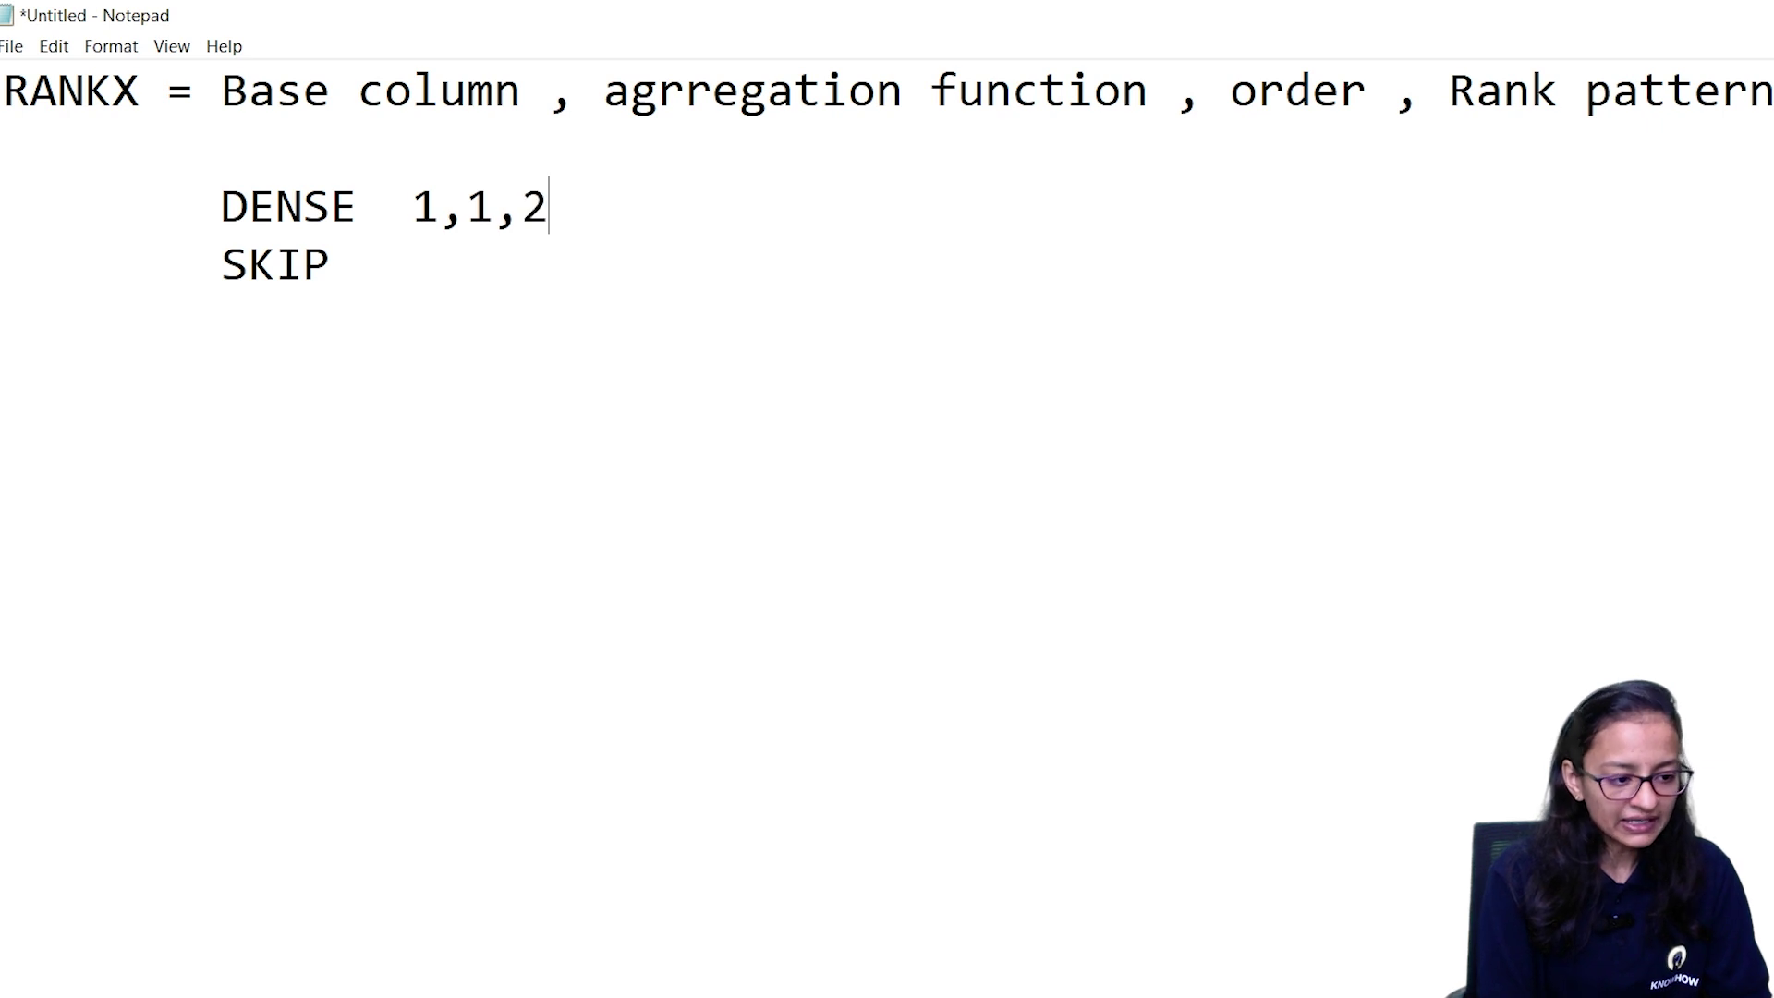
text(,3,4,5)
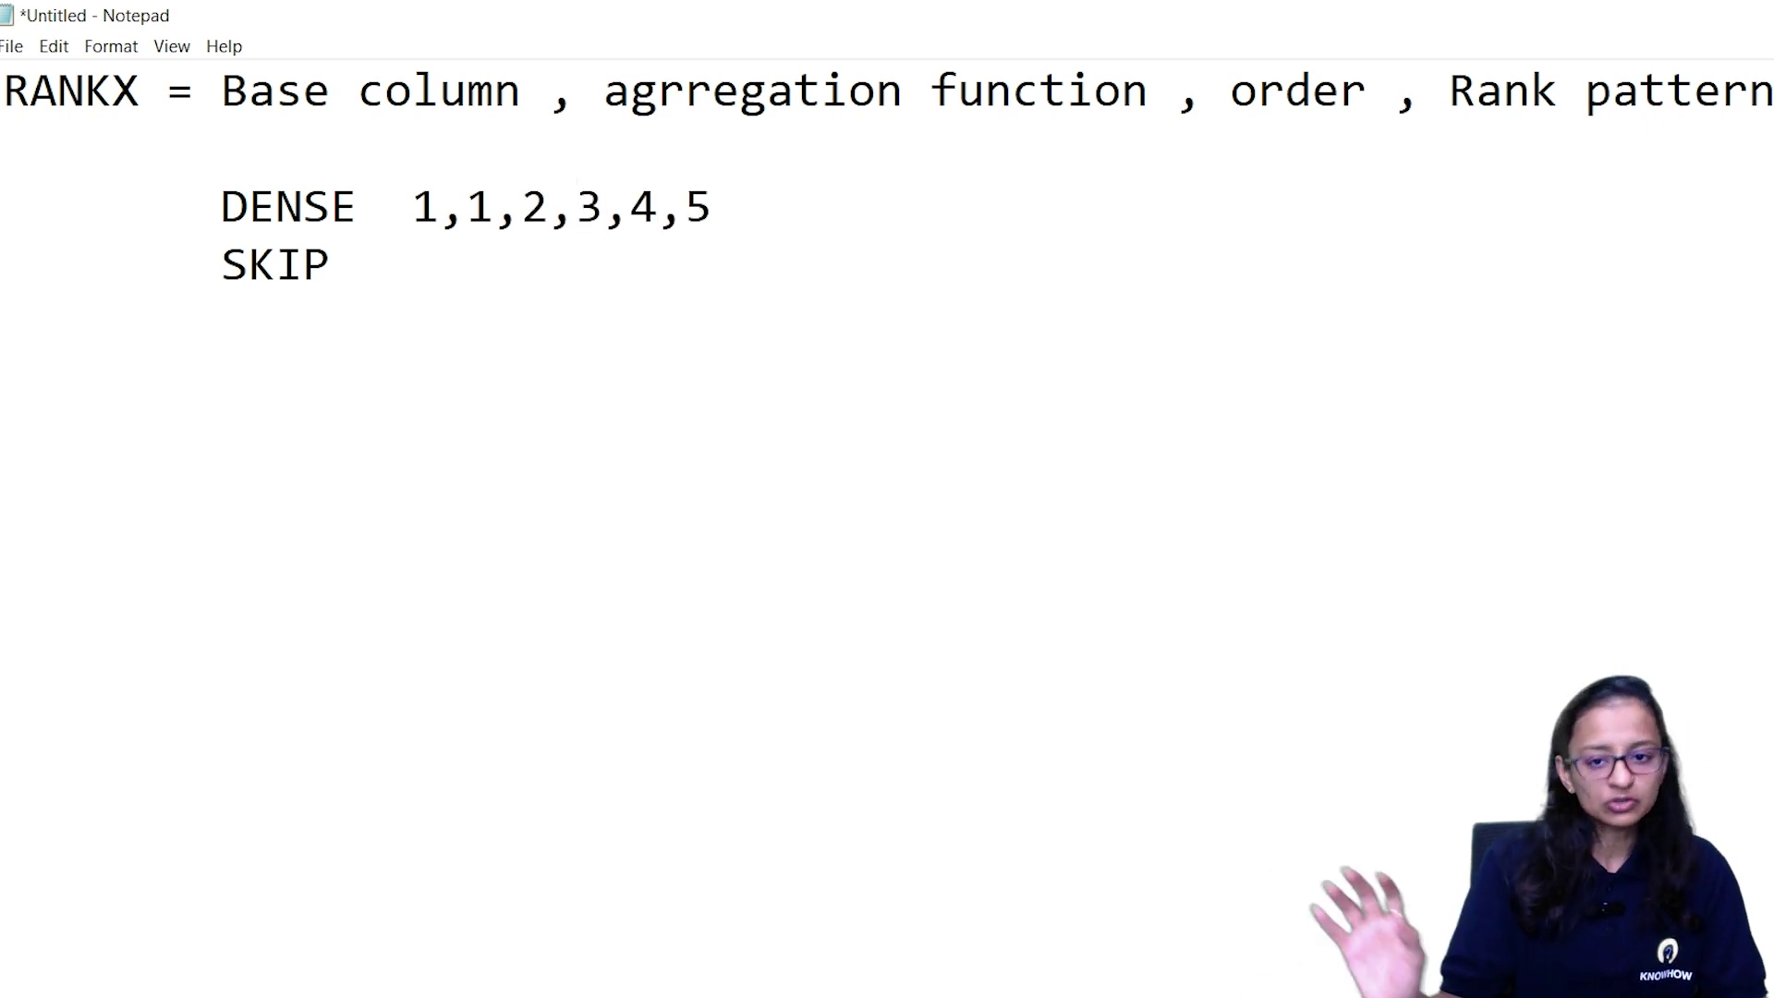
Add the example rank sequence 1,2,2,4,4,6 beside SKIP, aligned with the DENSE sequence
key(Down)
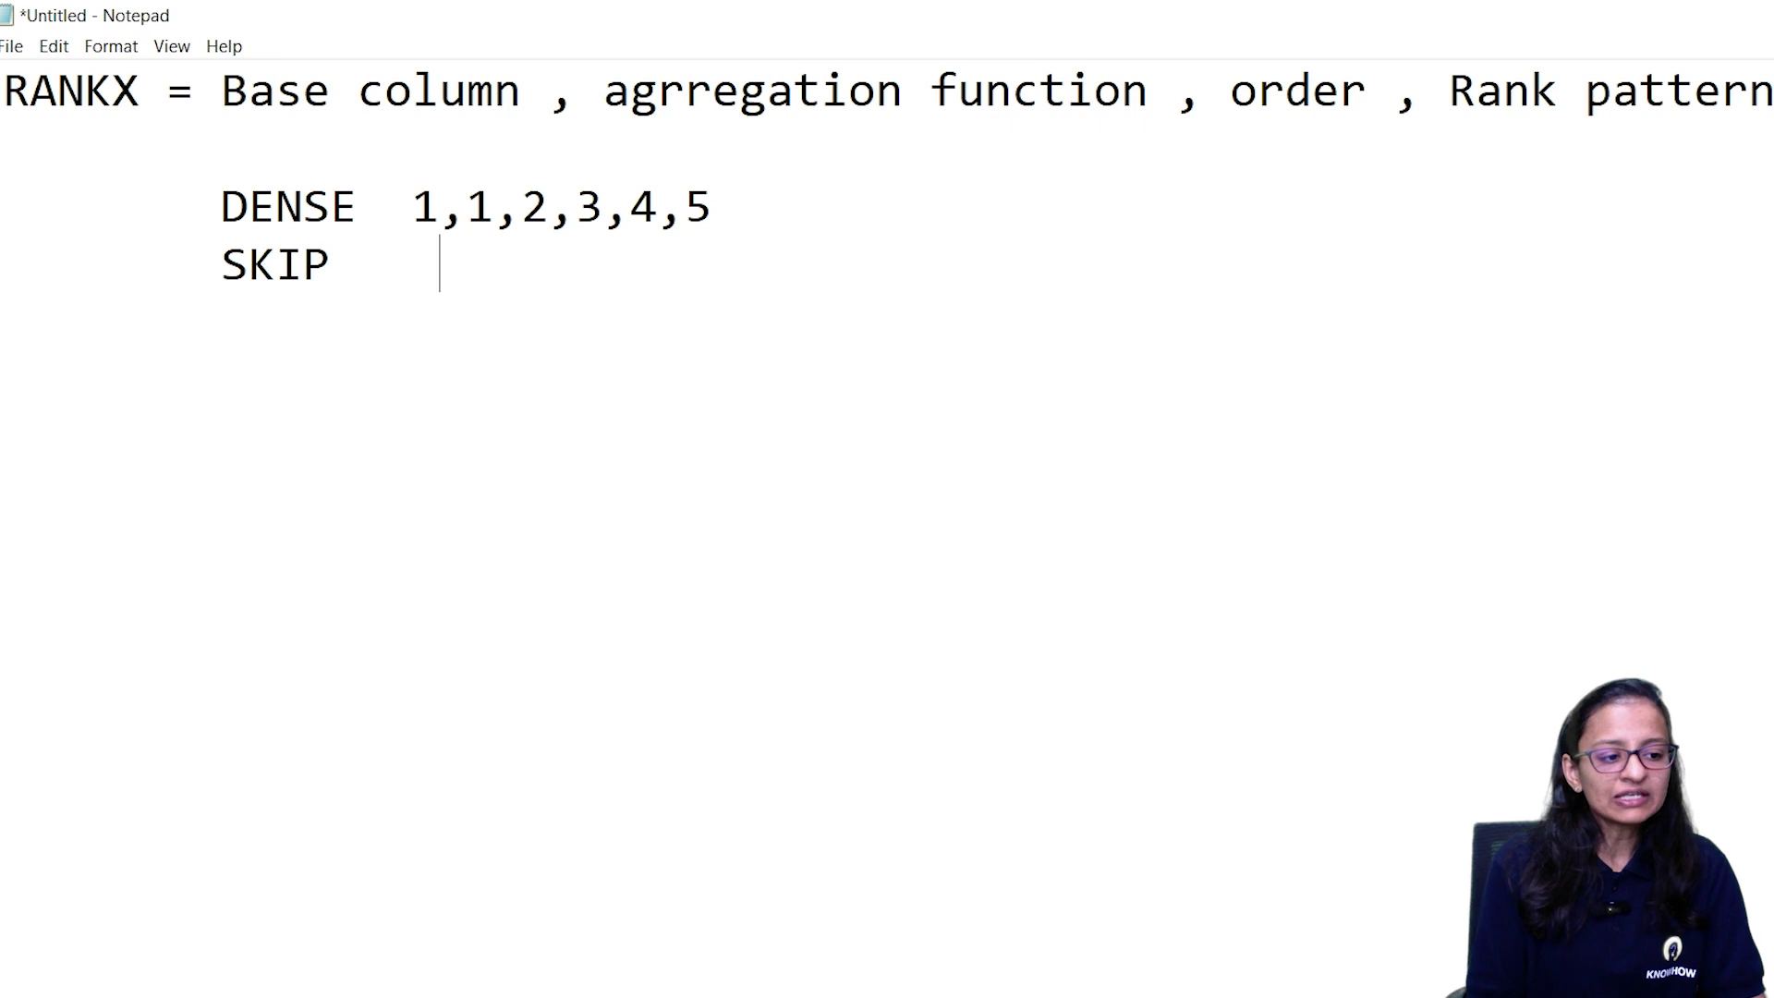
key(BackSpace)
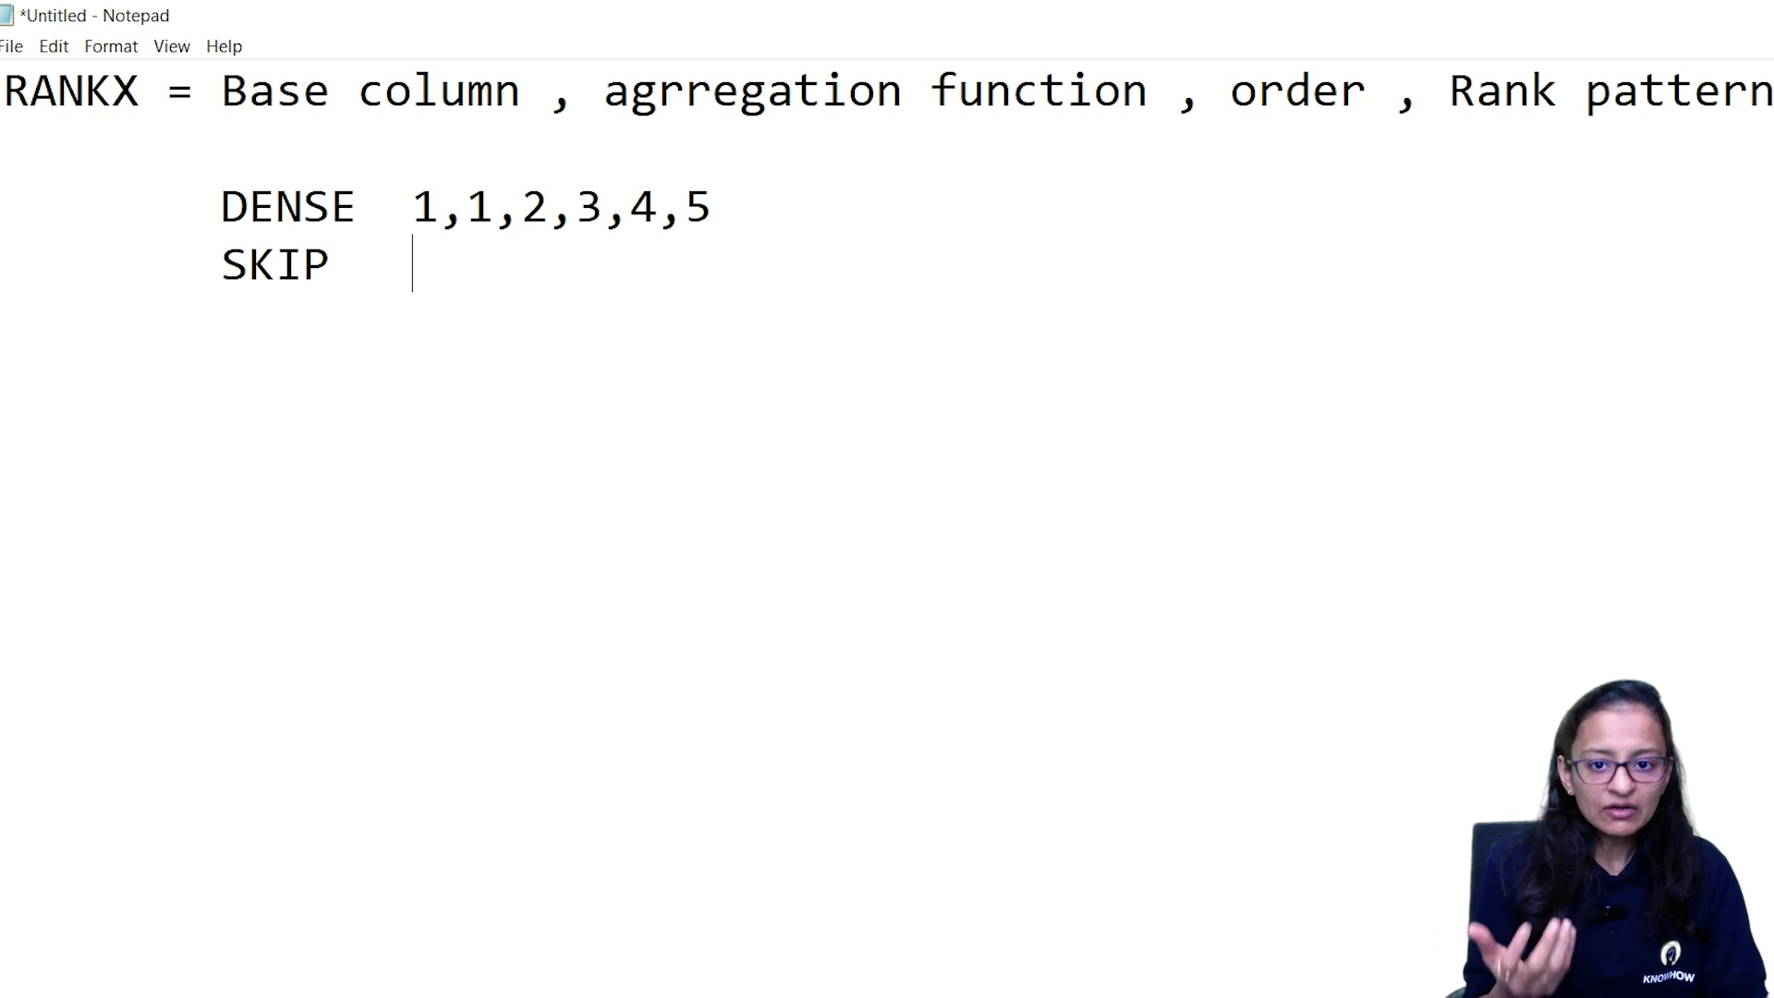
text(1,)
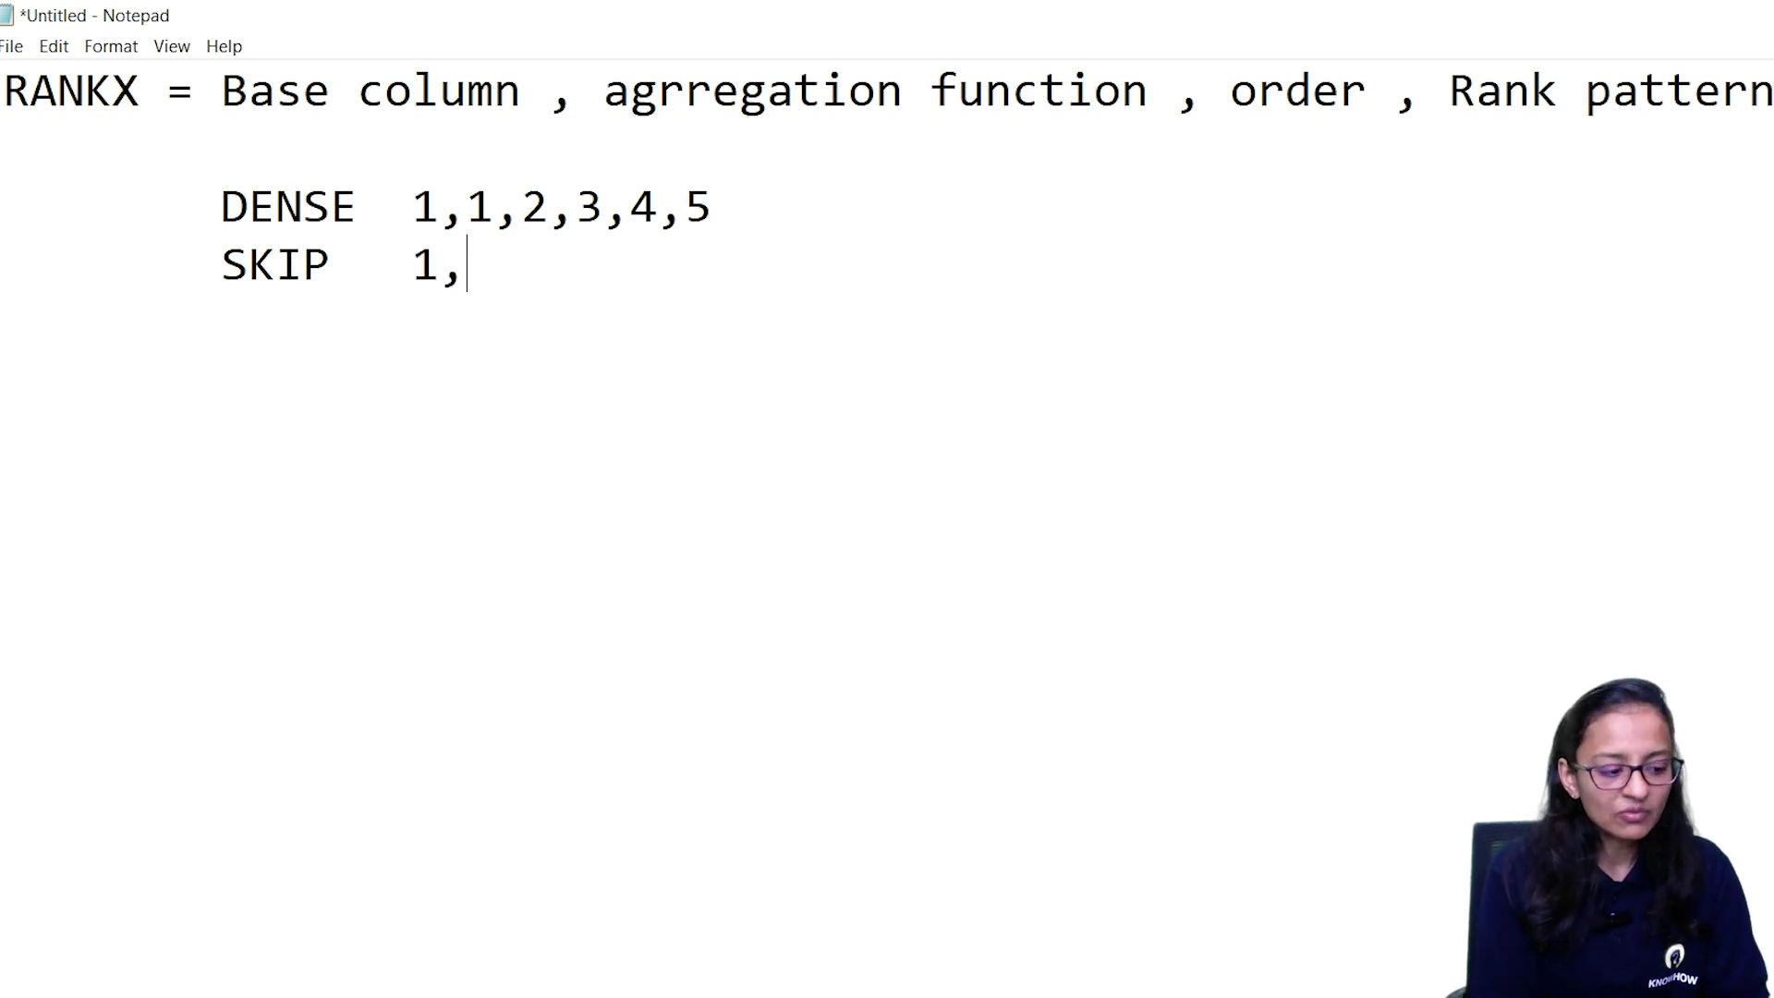
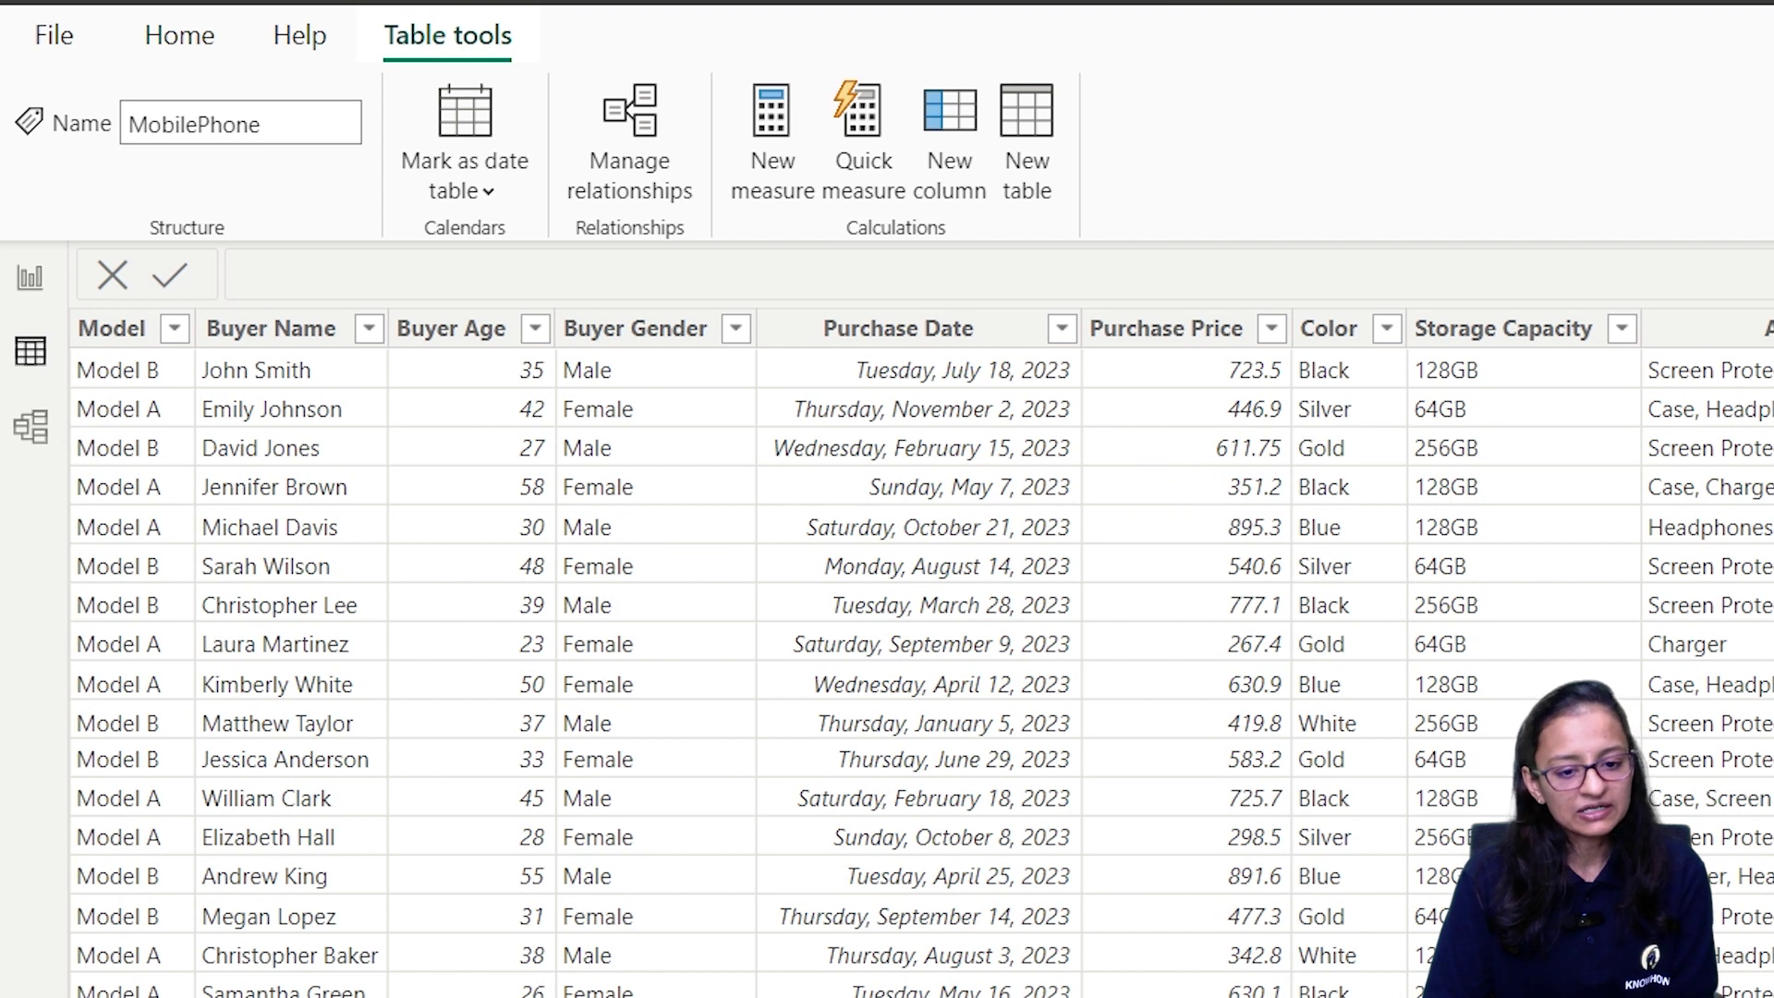
In Power BI, review the MobilePhone table data and add Payment Method to the empty table visual on the report page
click(28, 285)
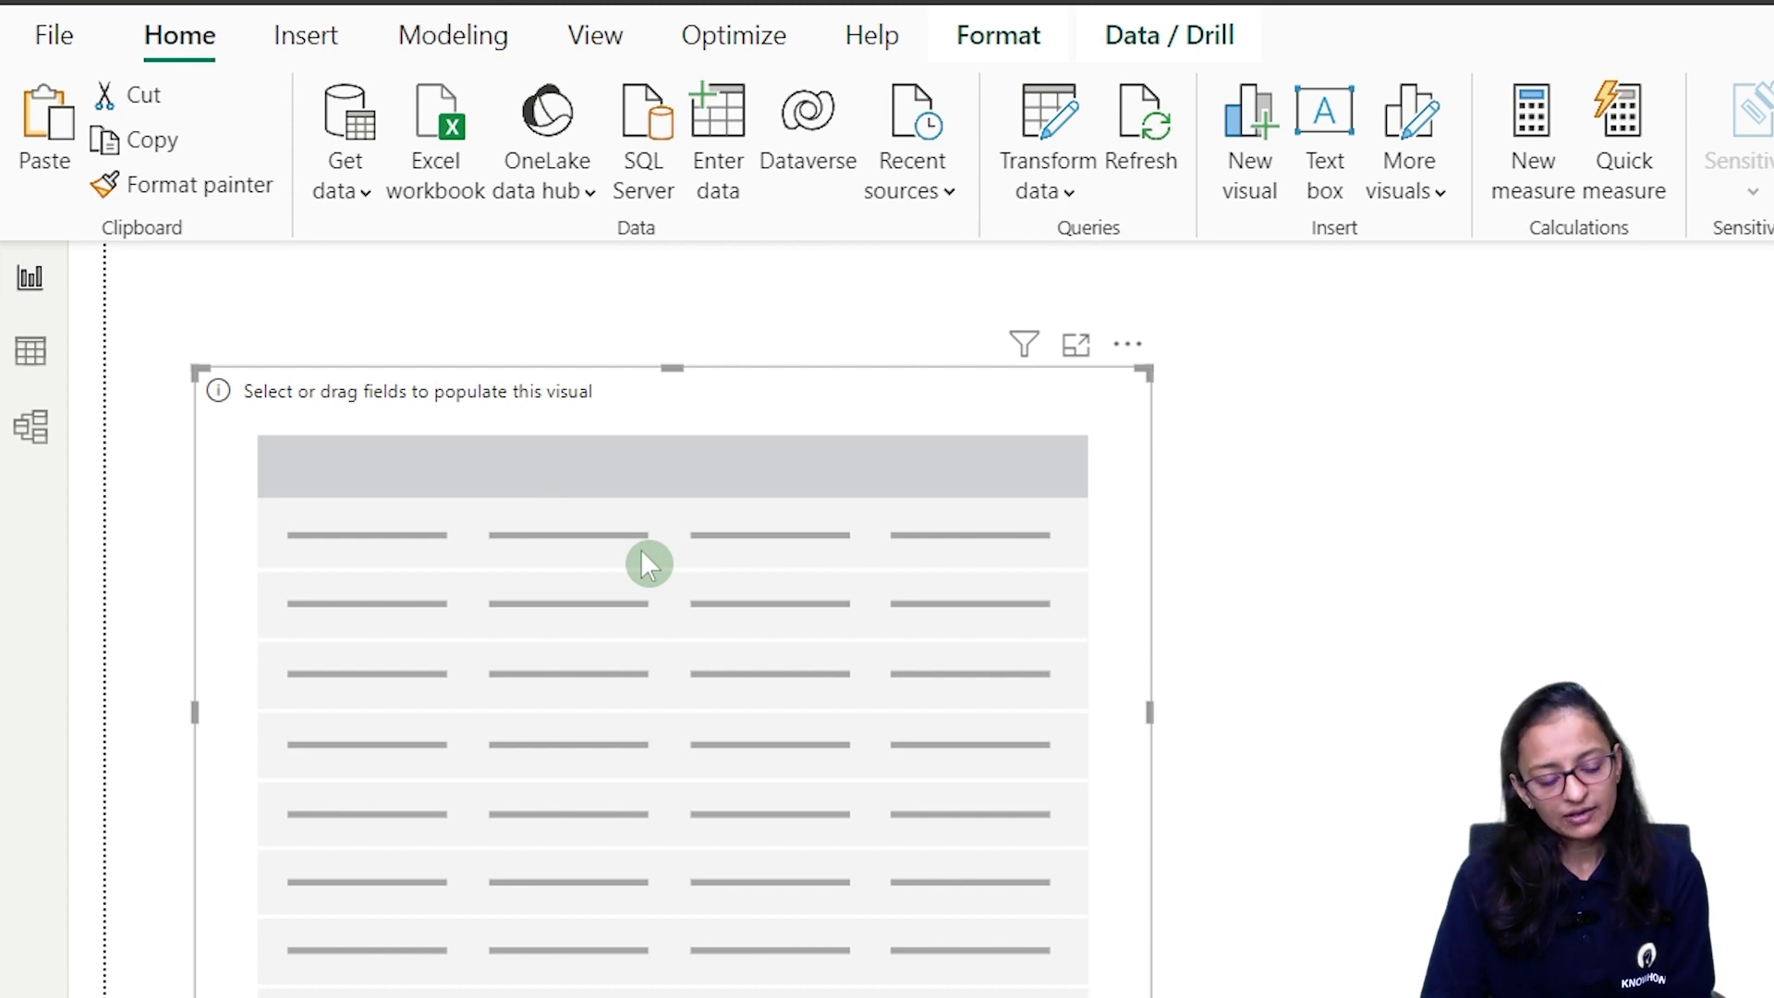
click(31, 351)
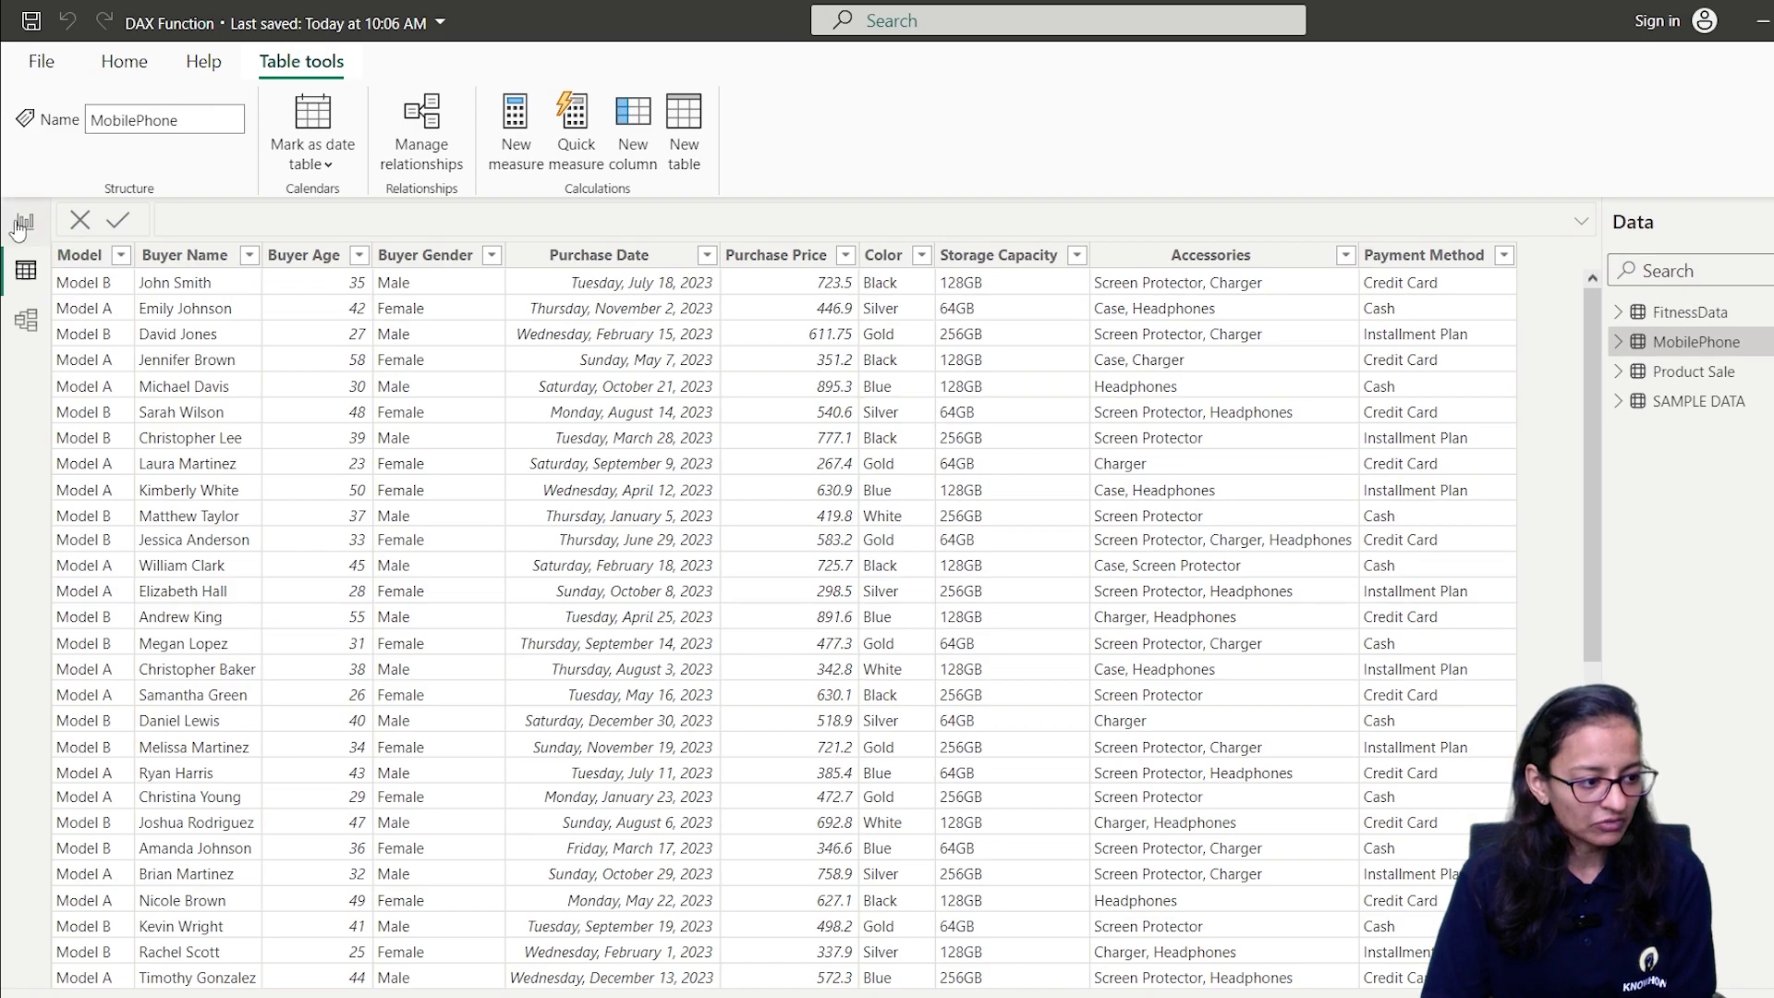
click(22, 224)
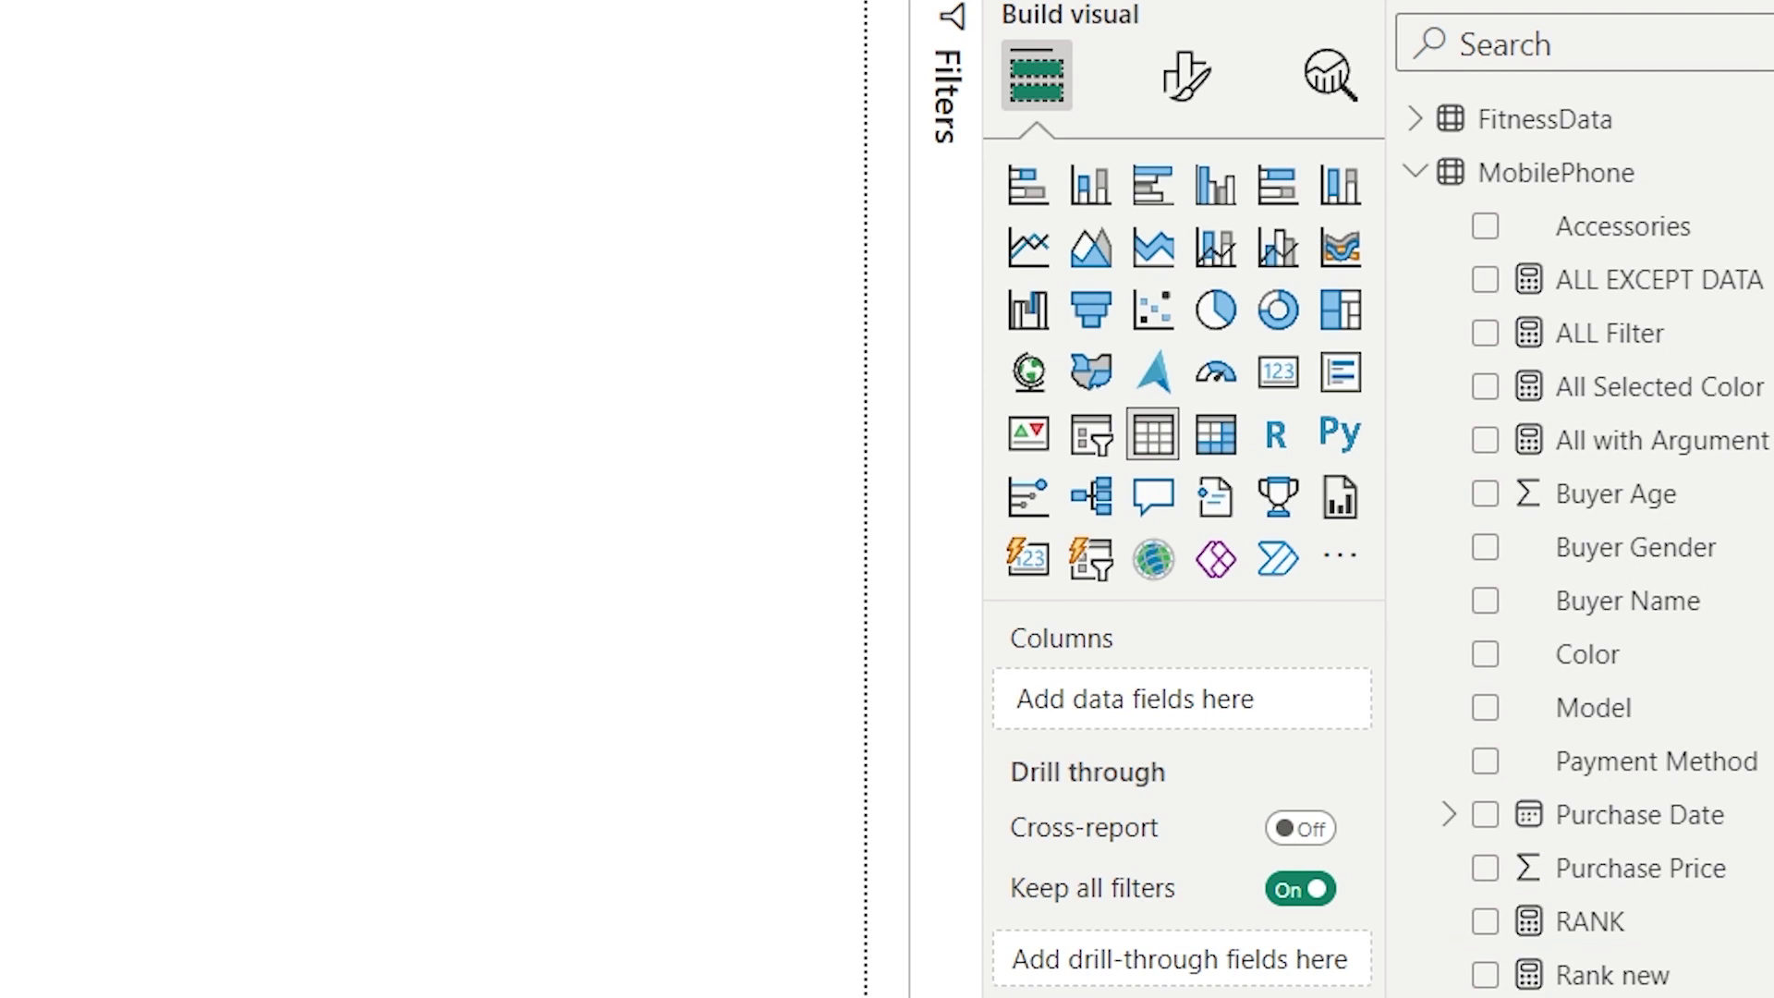
drag(1615, 767, 1233, 707)
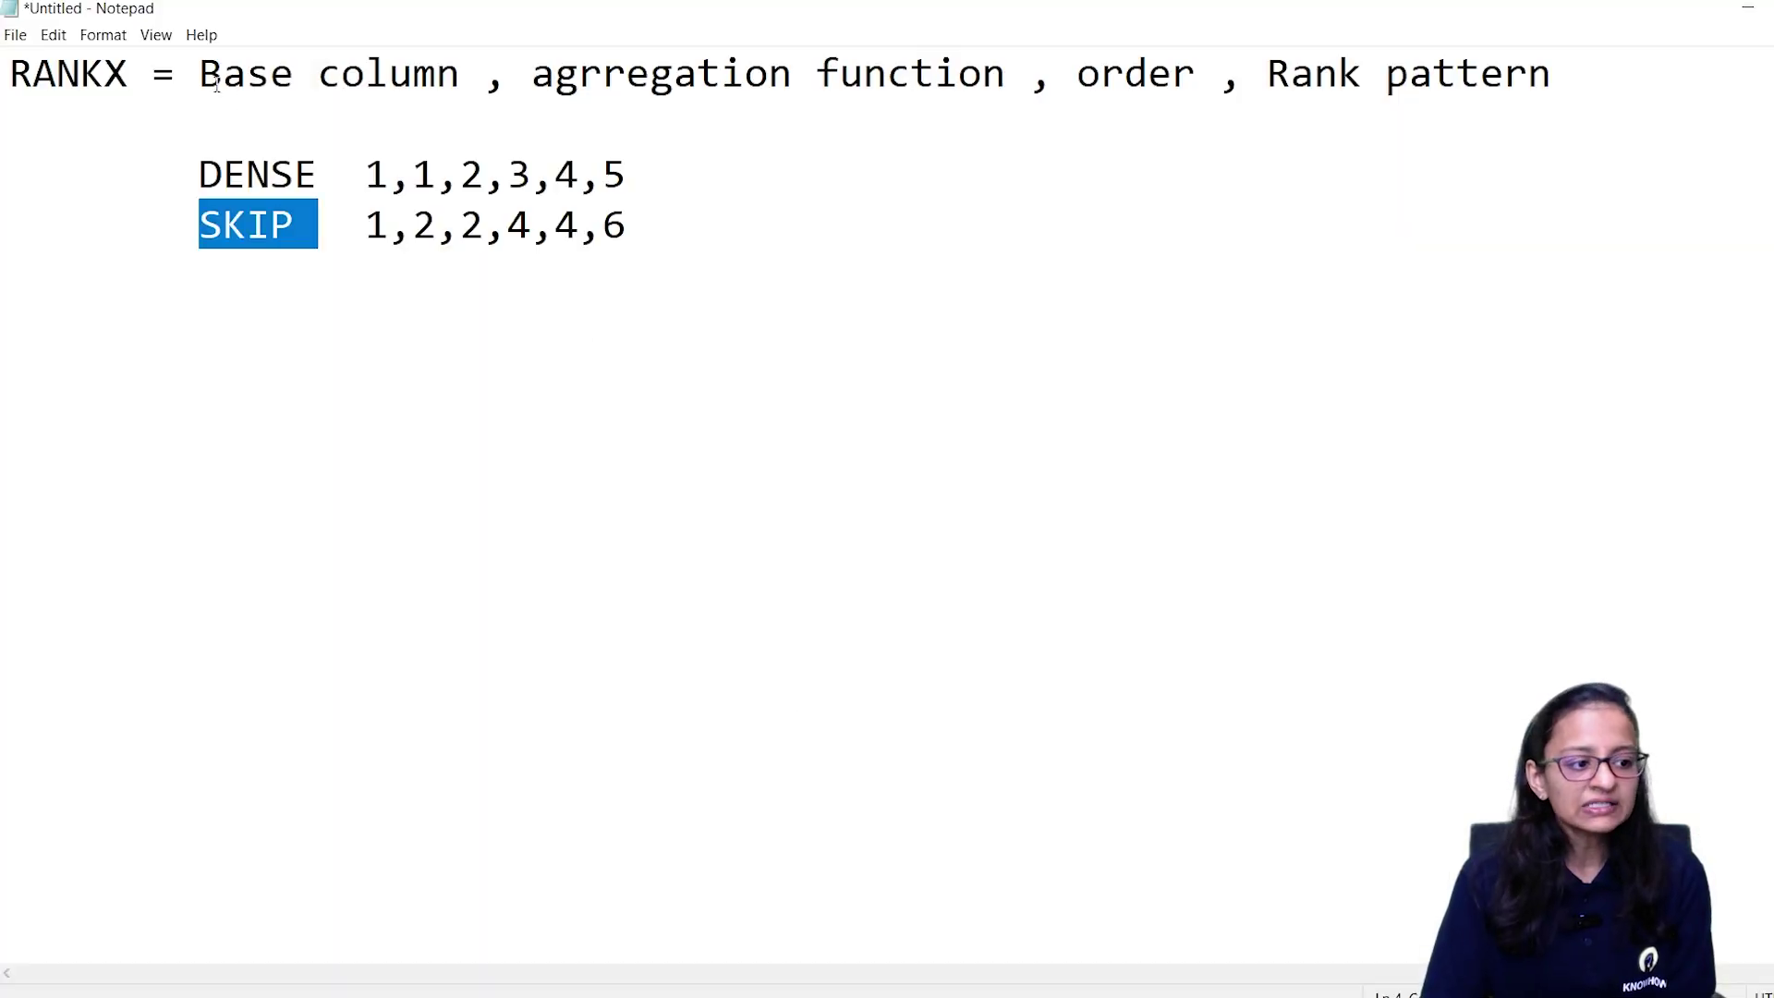
Highlight the Base column argument in the Notepad syntax and compare it with the Payment Method table in Power BI
drag(198, 74, 470, 84)
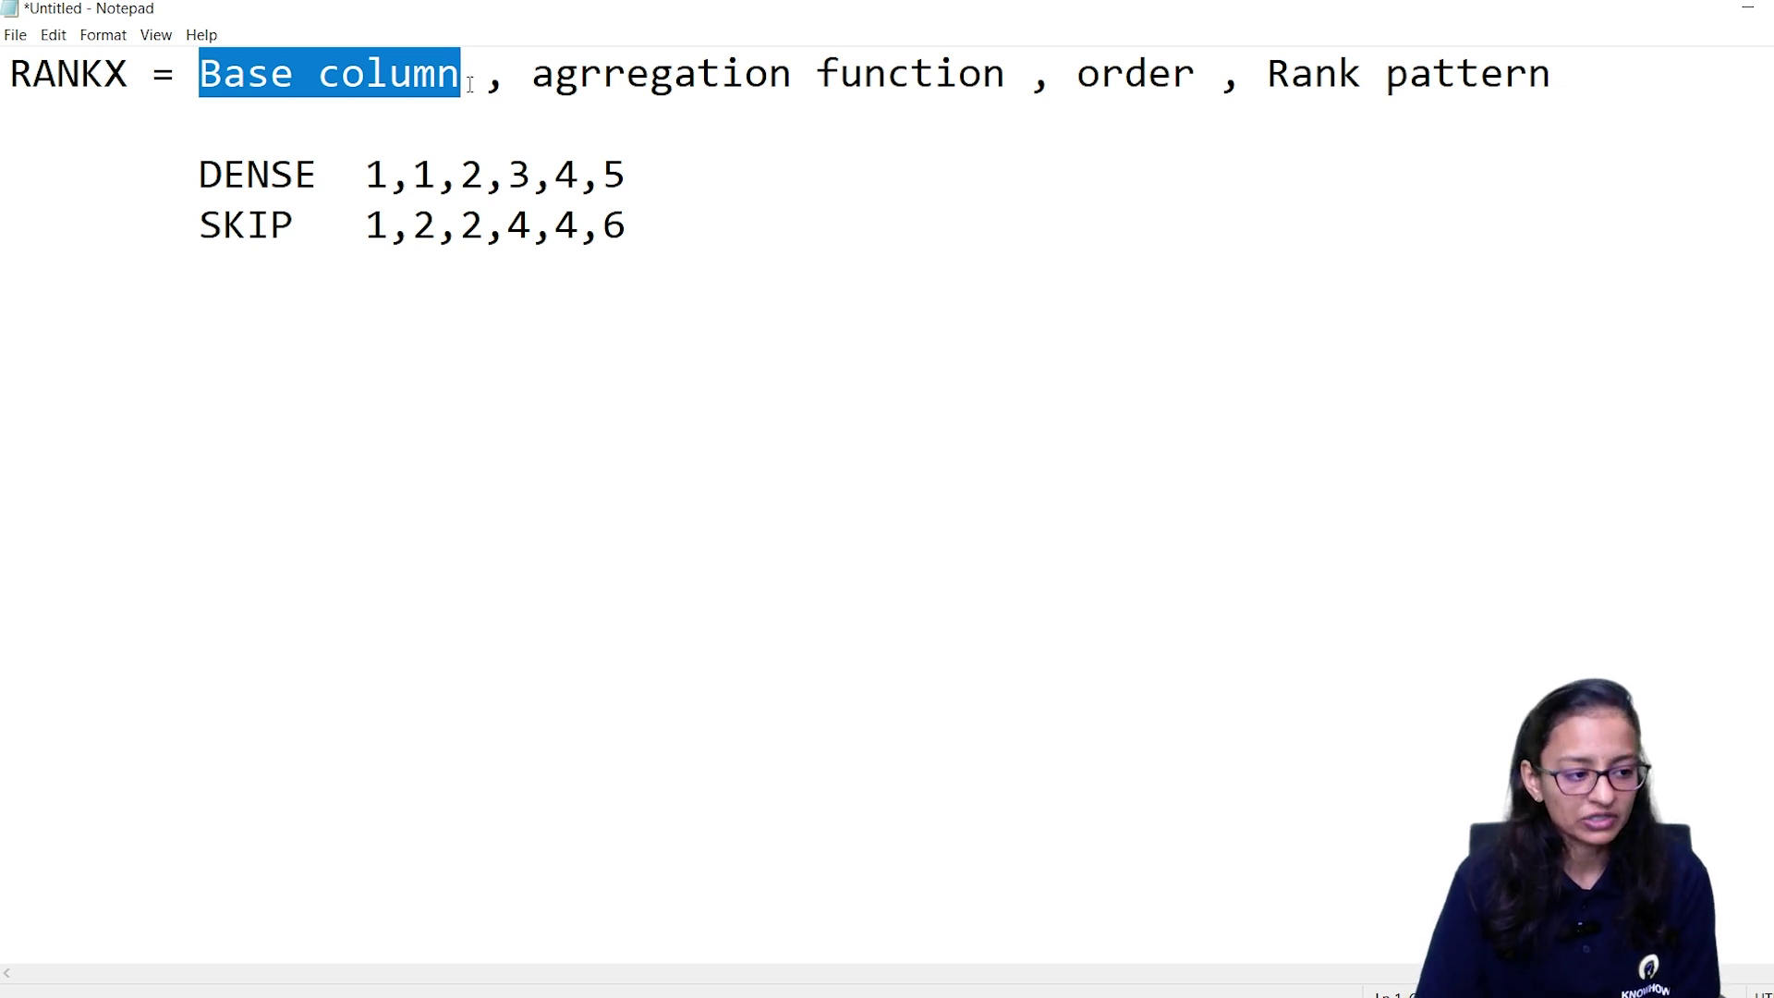
key(alt+Tab)
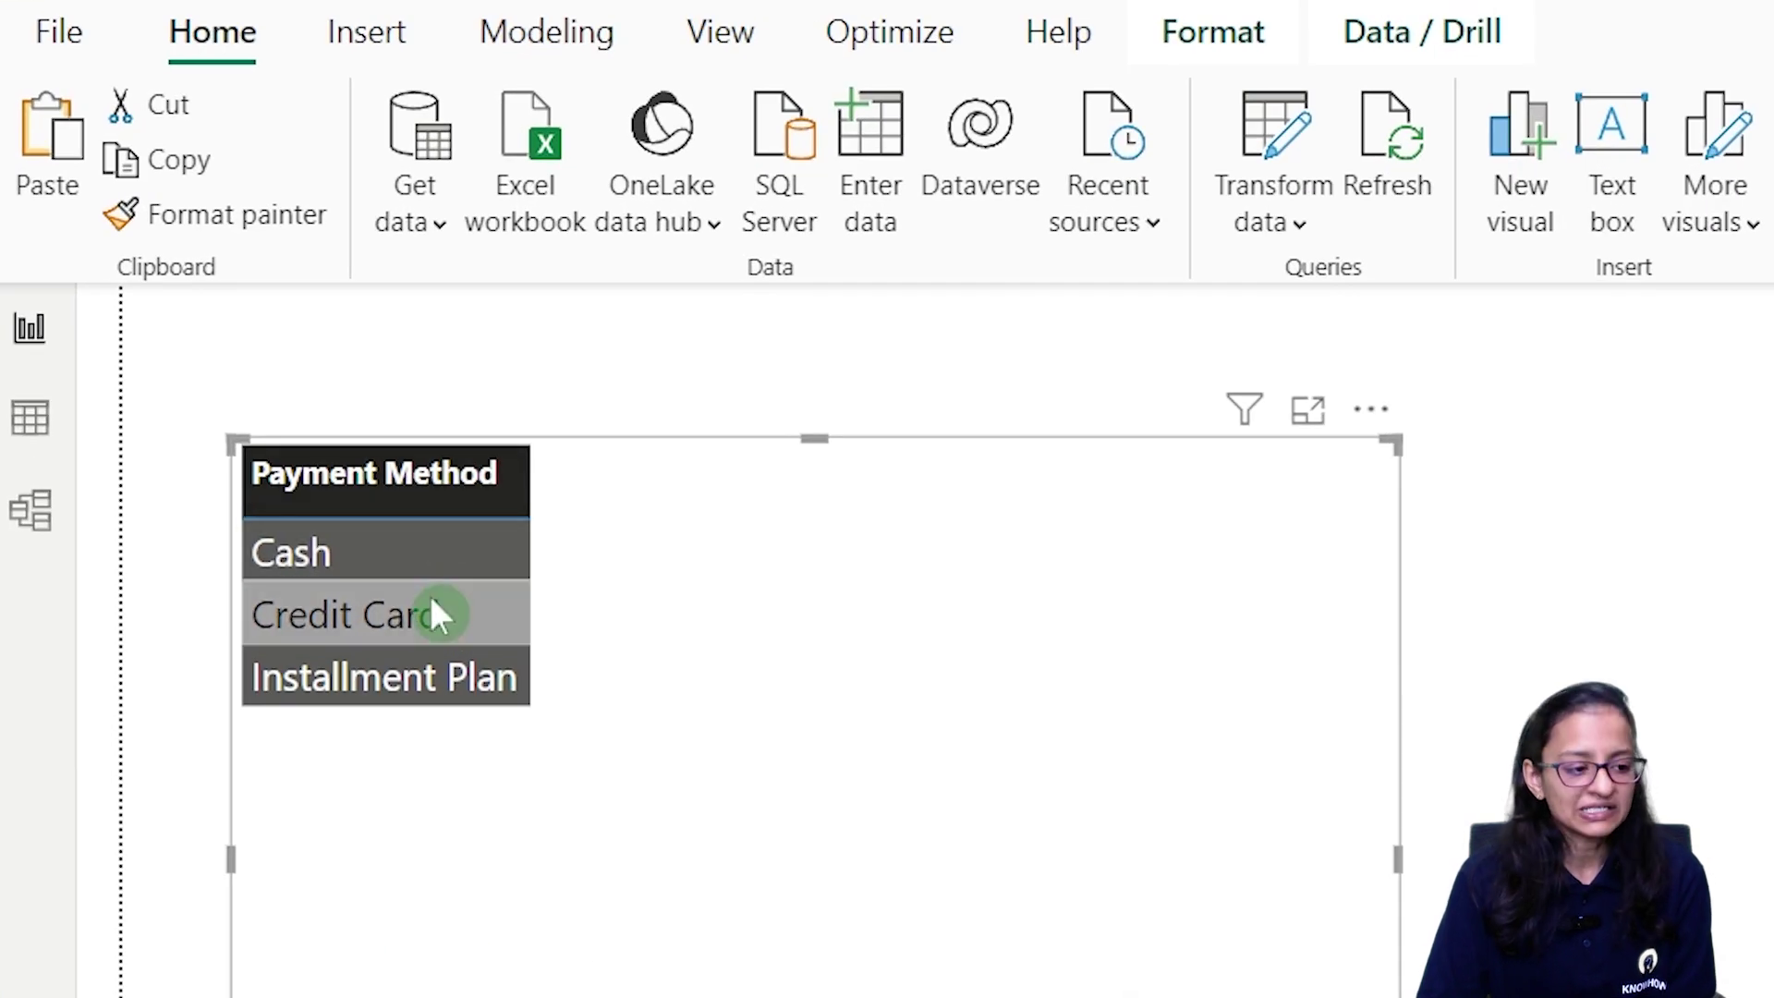
key(alt+Tab)
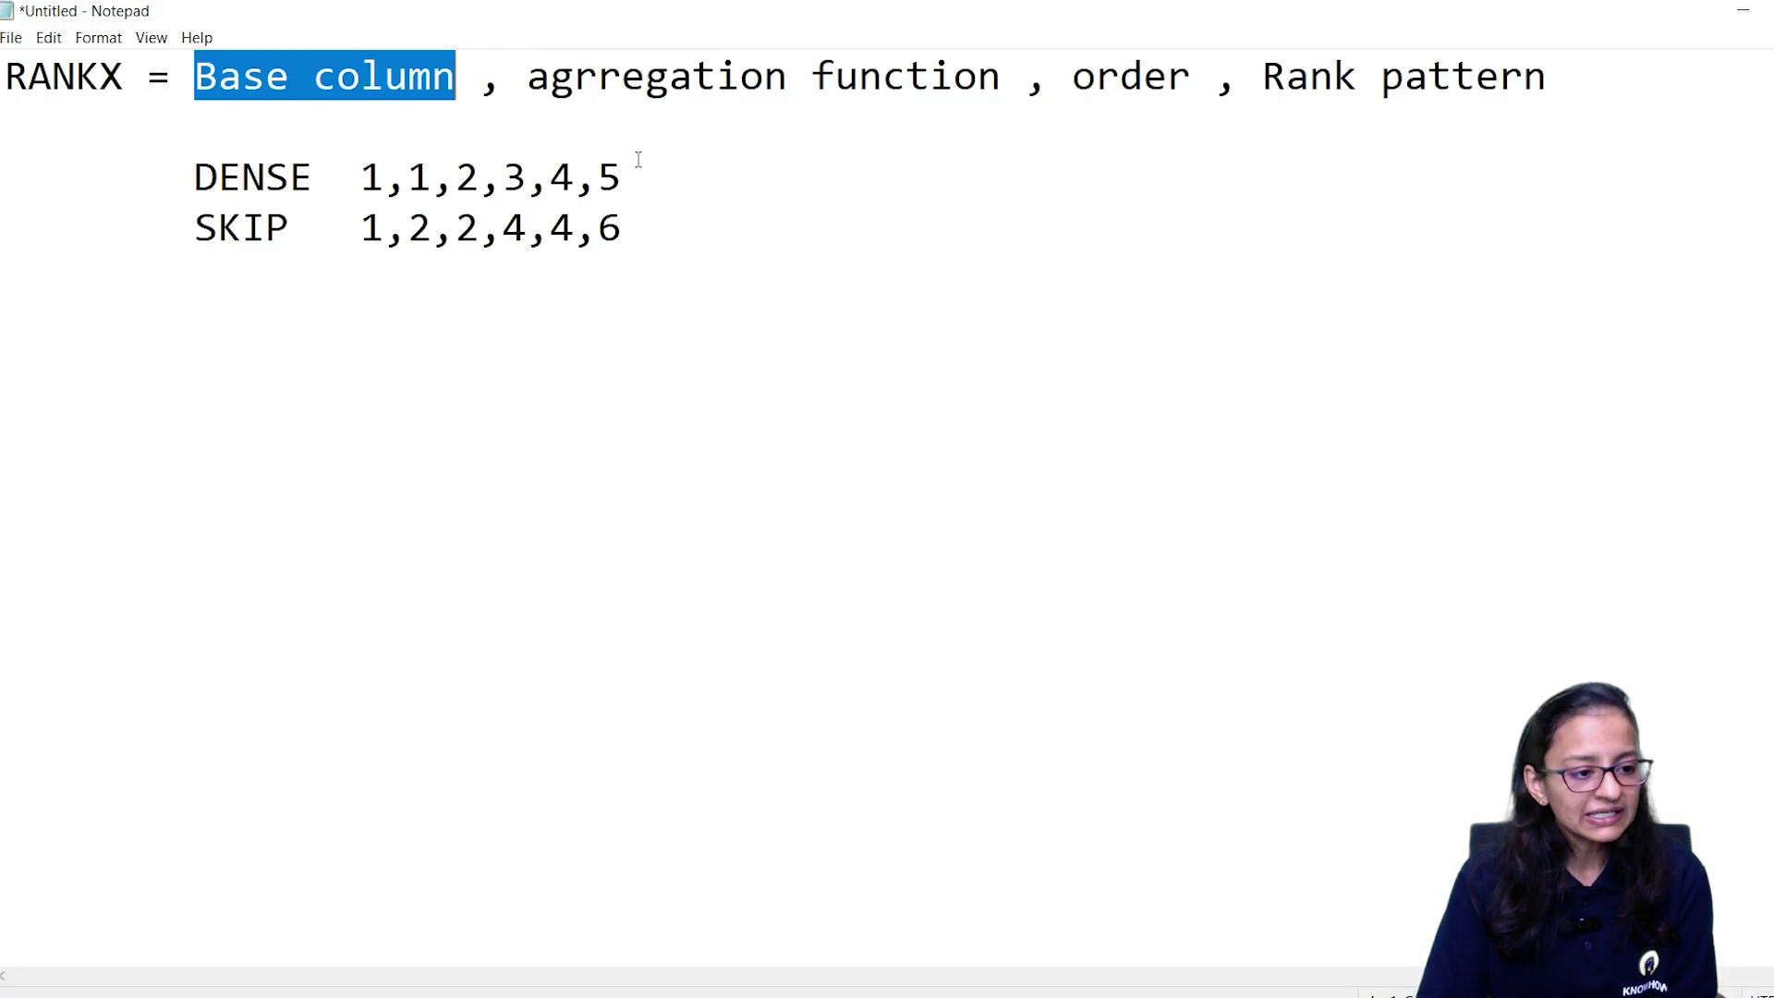
Highlight the agrregation function argument in Notepad, and add Purchase Price to the Payment Method table visual in Power BI
drag(527, 79, 1004, 88)
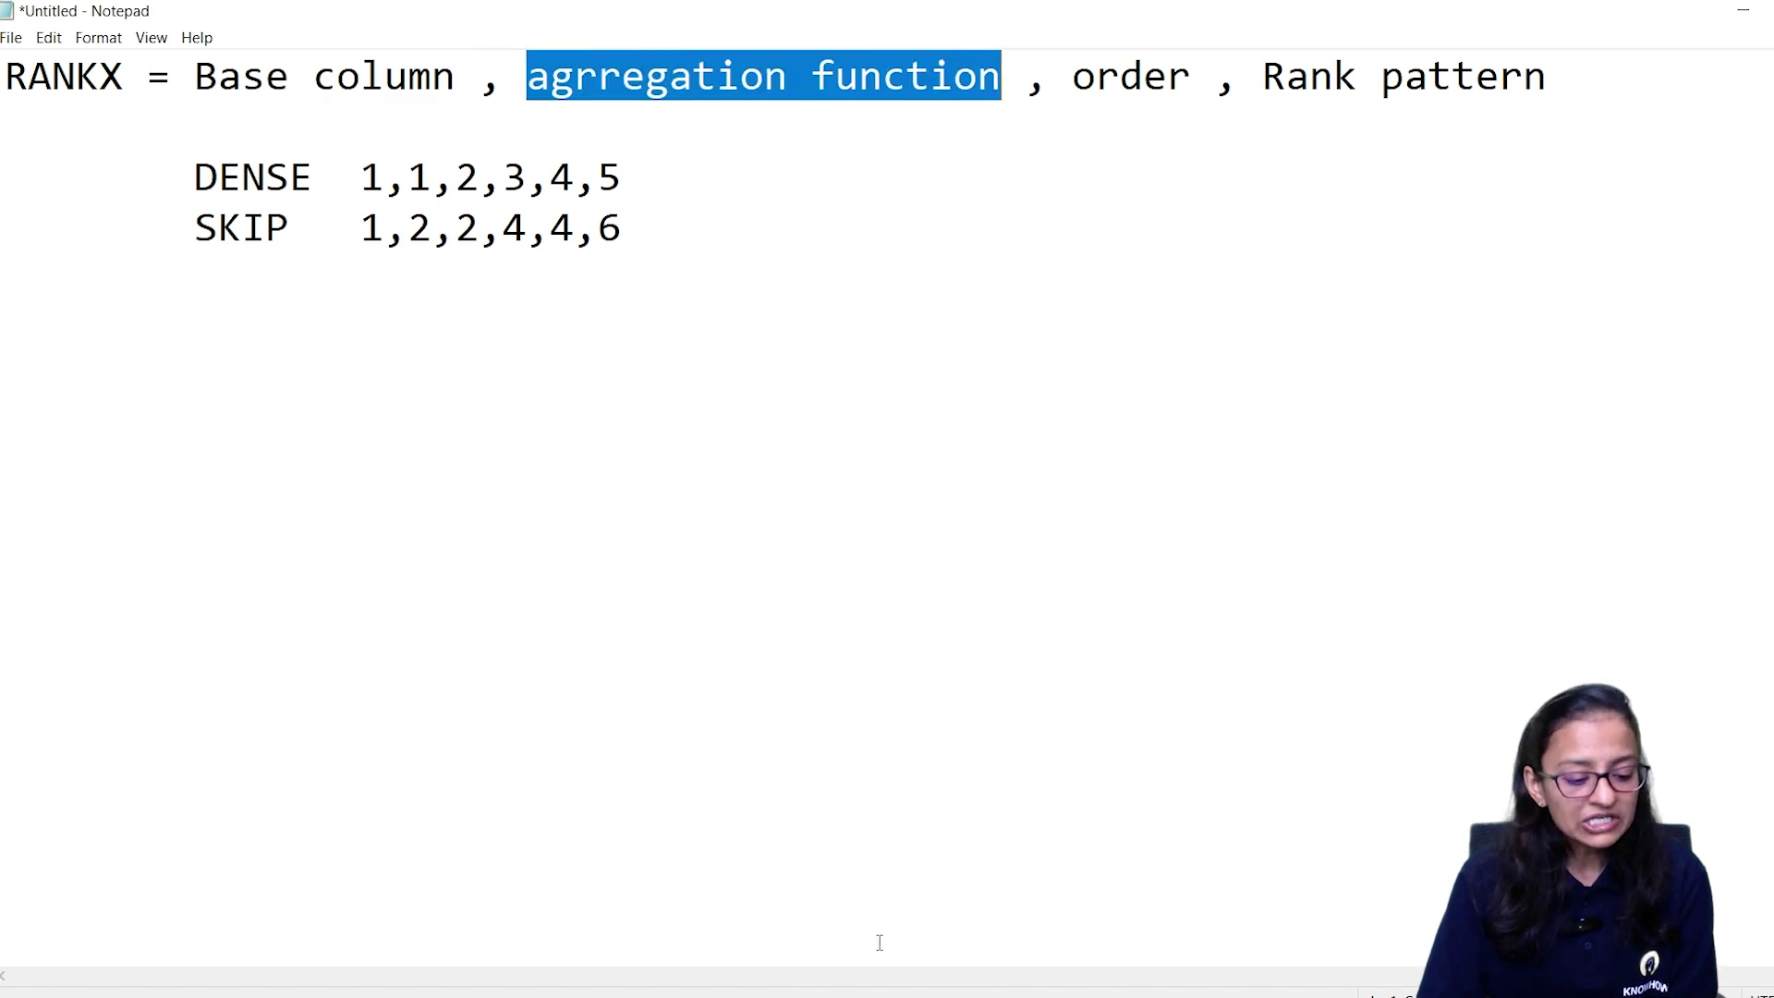
key(alt+Tab)
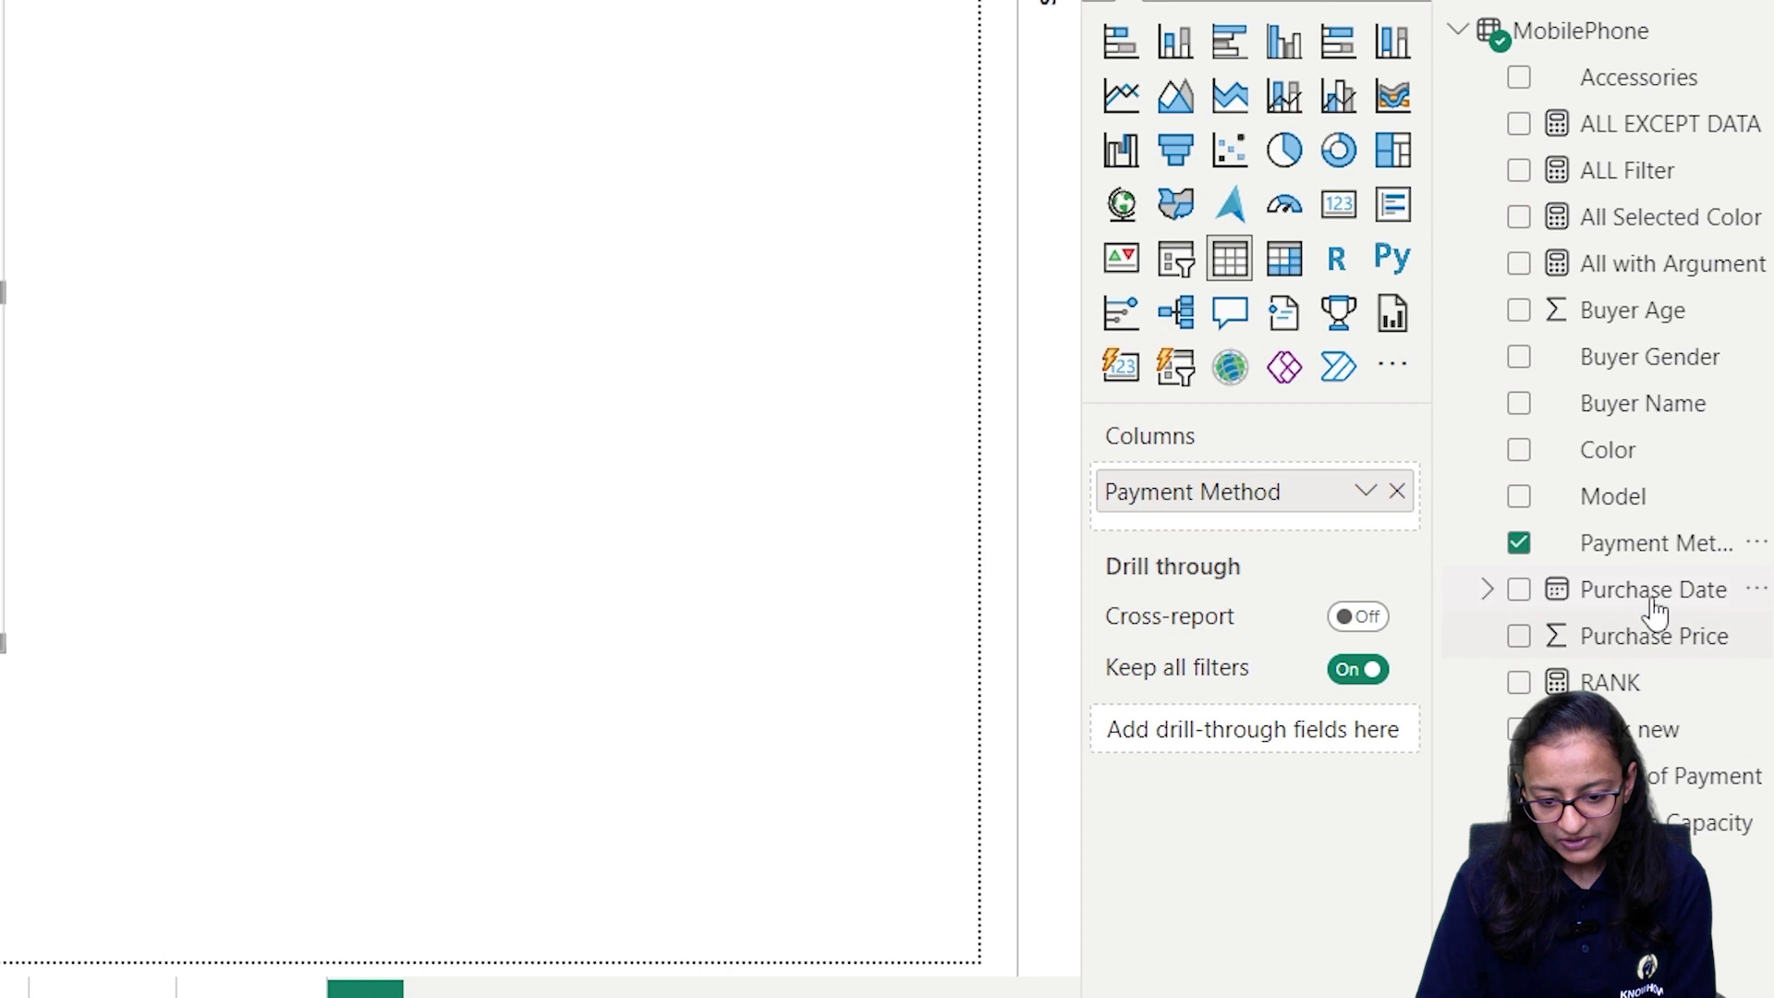
drag(1653, 638, 1277, 528)
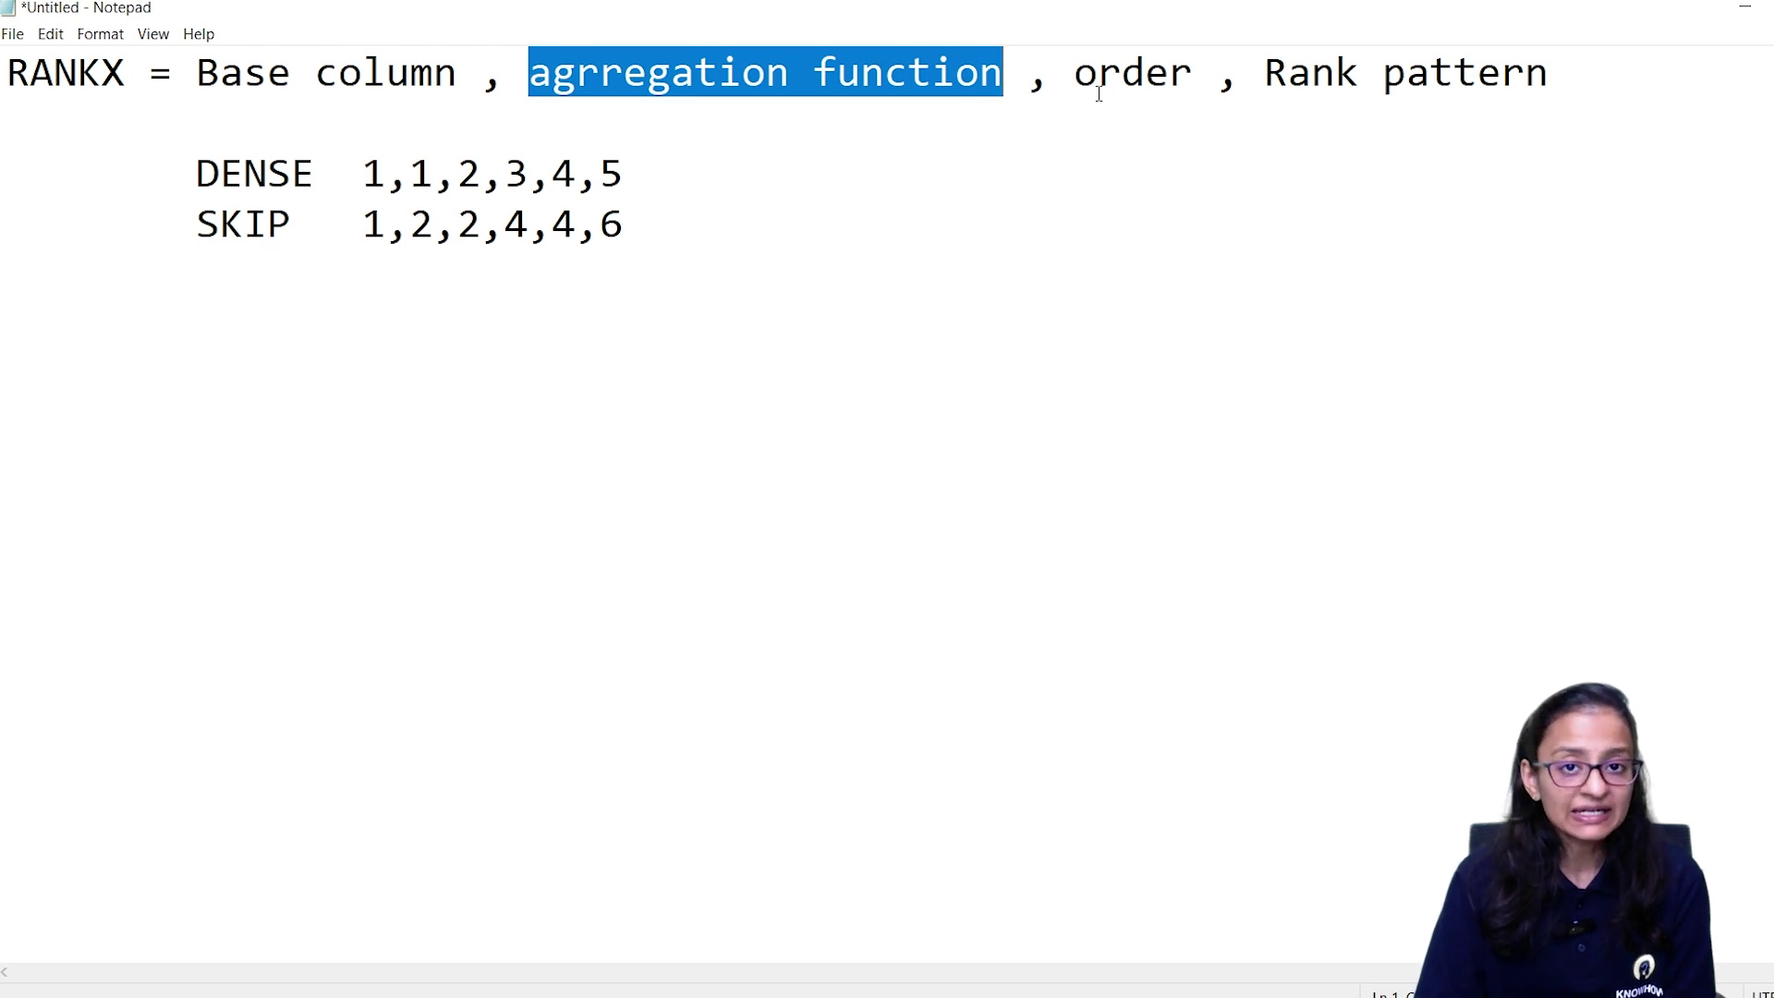
Switch to Power BI and start a new measure in the MobilePhone table named RANK OF PAYMENT METHOD, beginning with the RANKX function
click(887, 977)
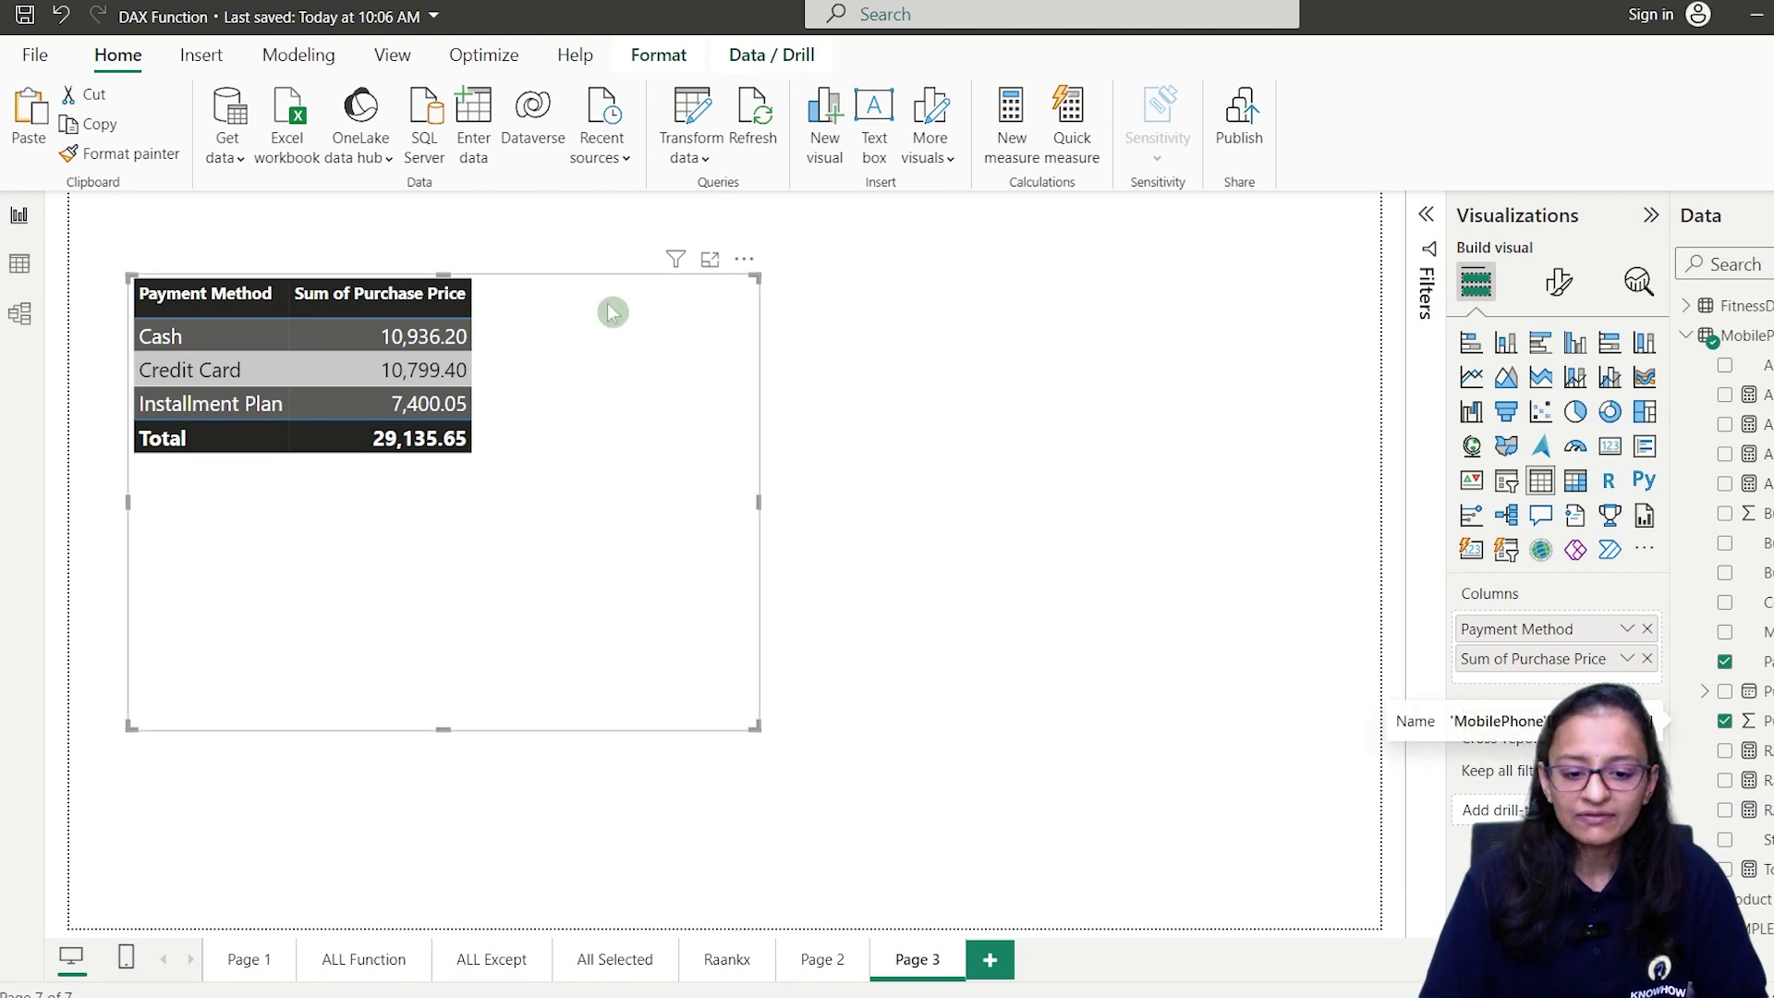
right_click(1749, 335)
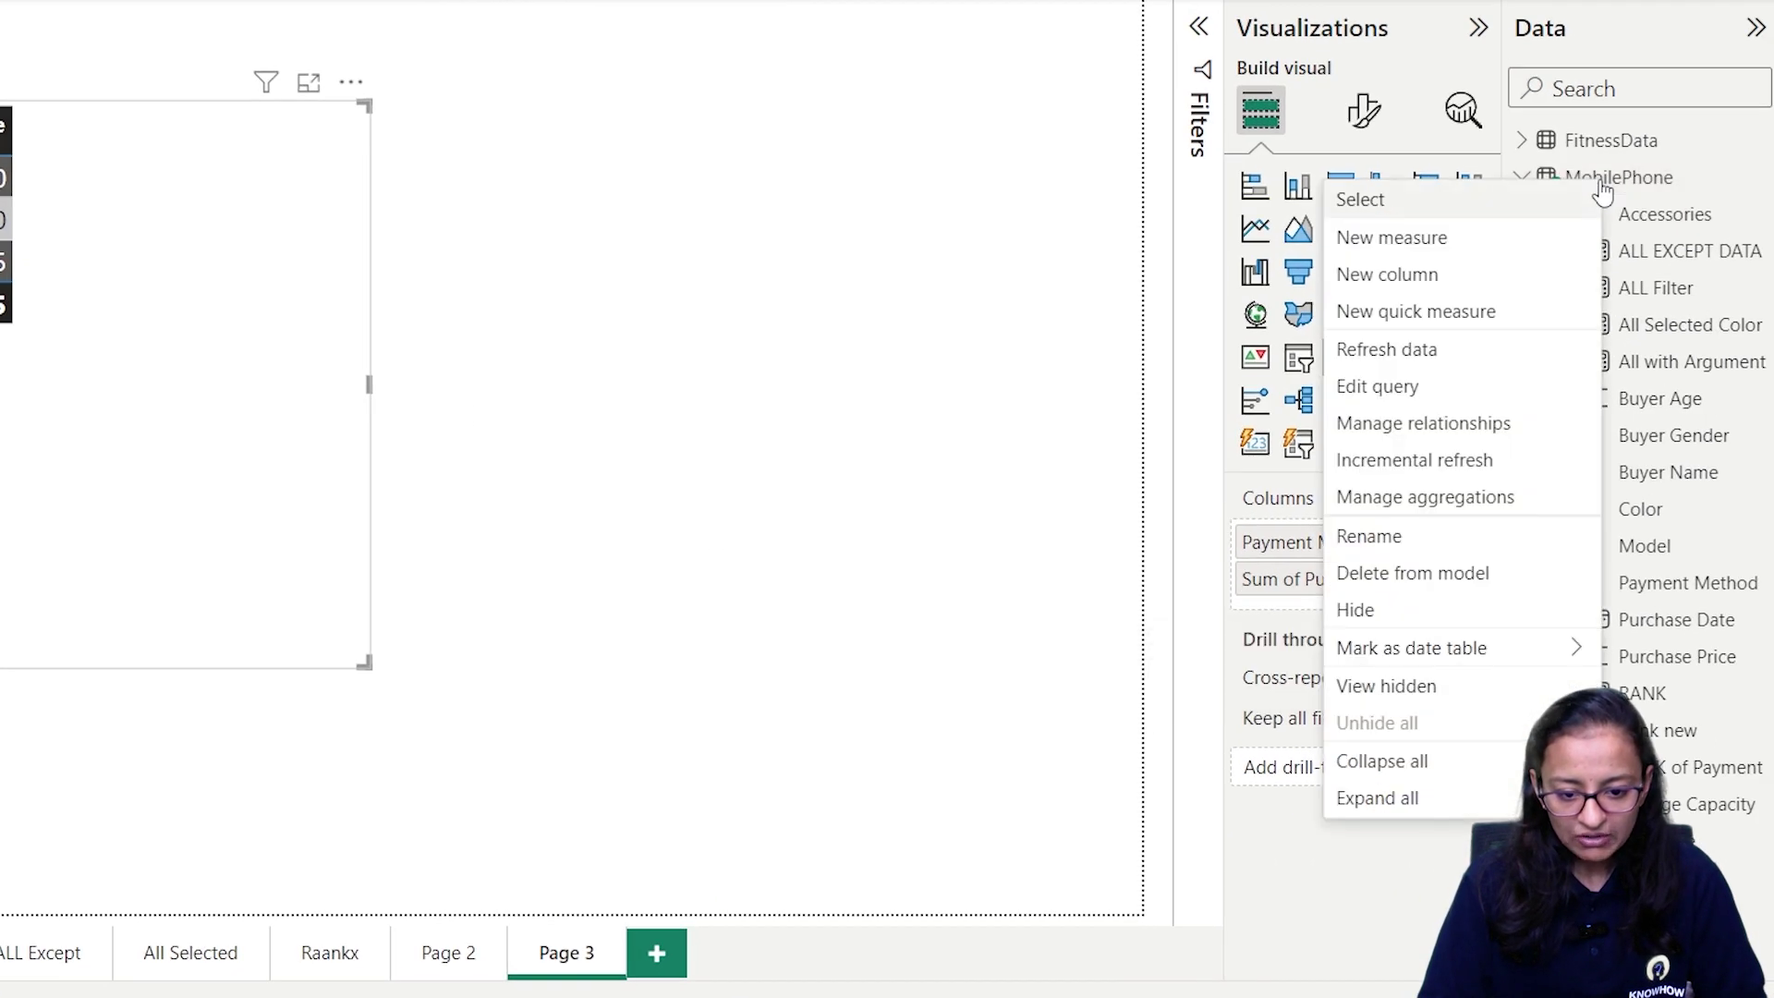
click(1367, 242)
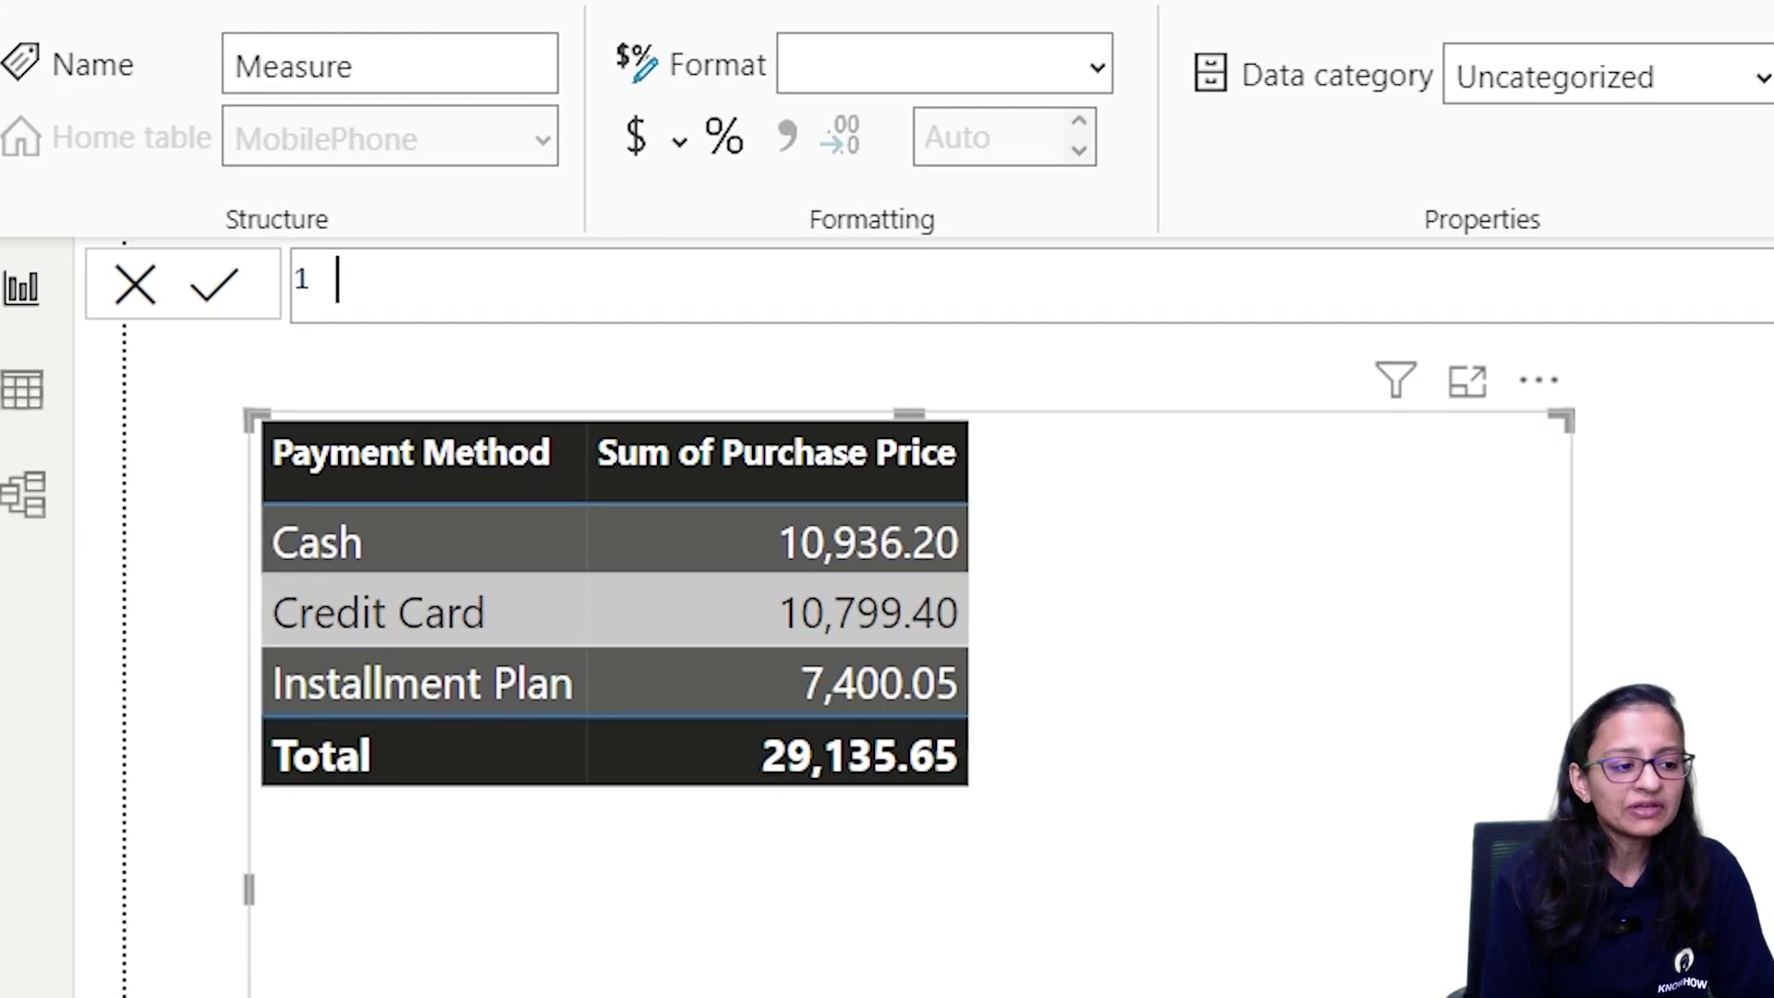
text(RANK OF PAYMENT M)
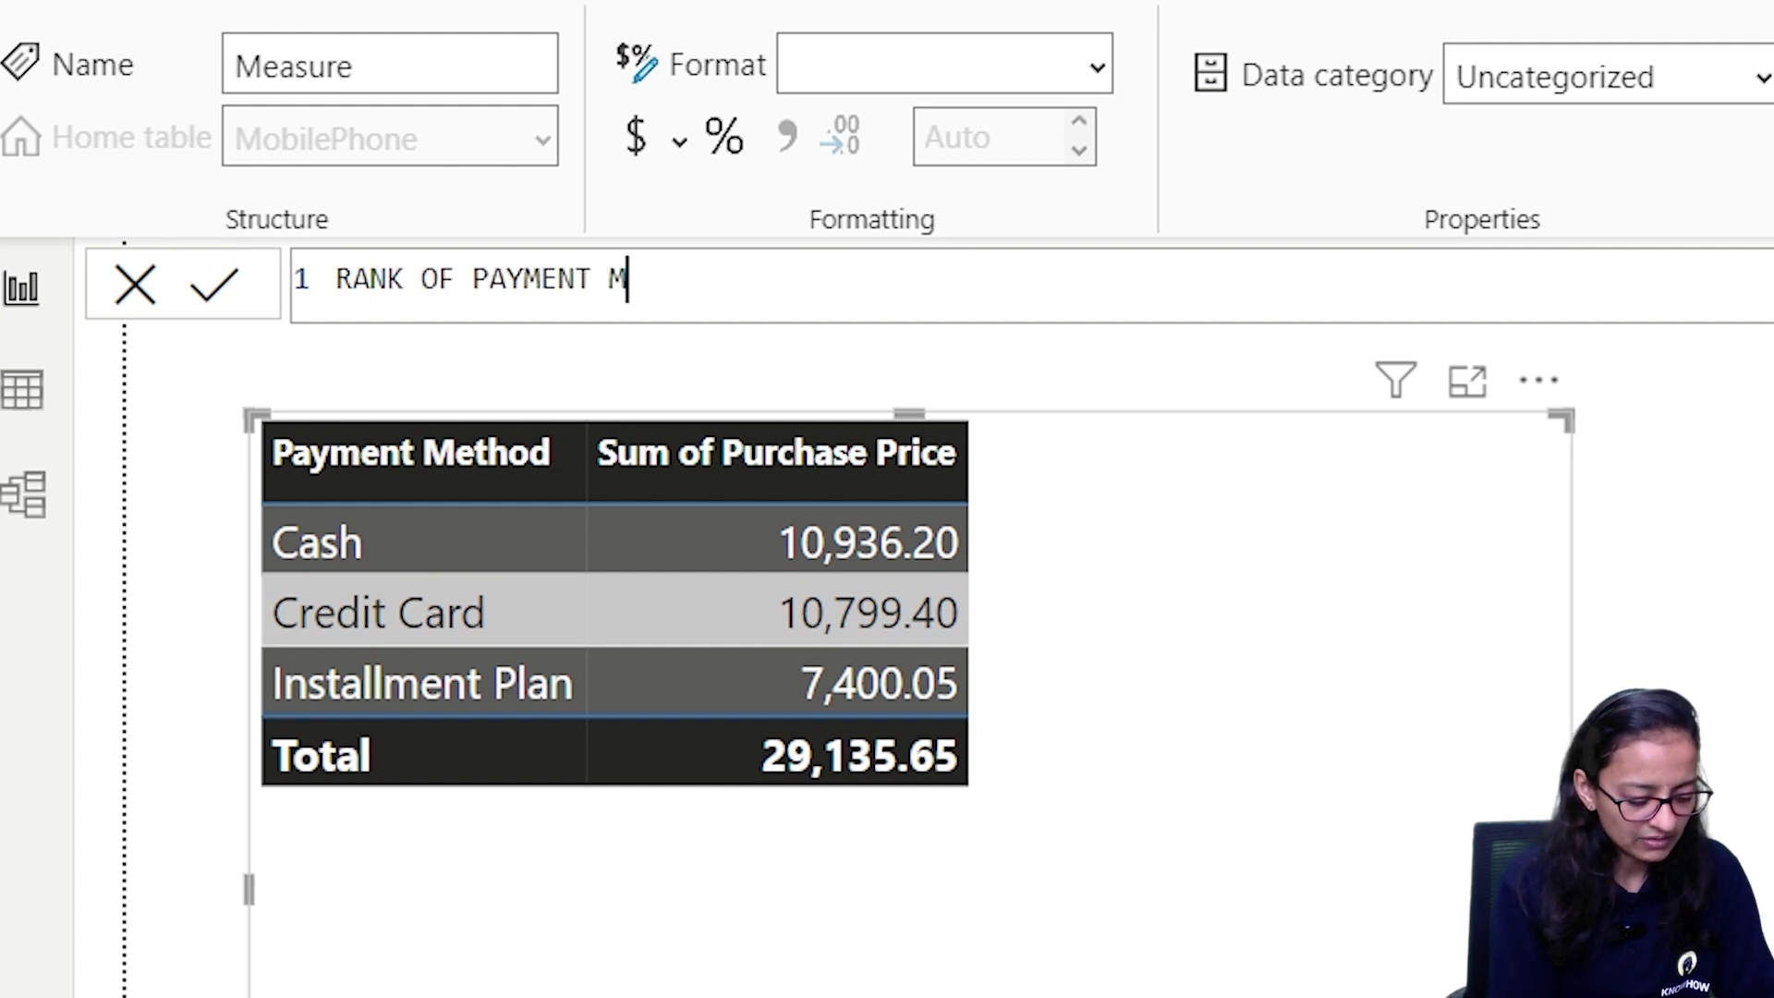
text(ETHOD = )
text(ran)
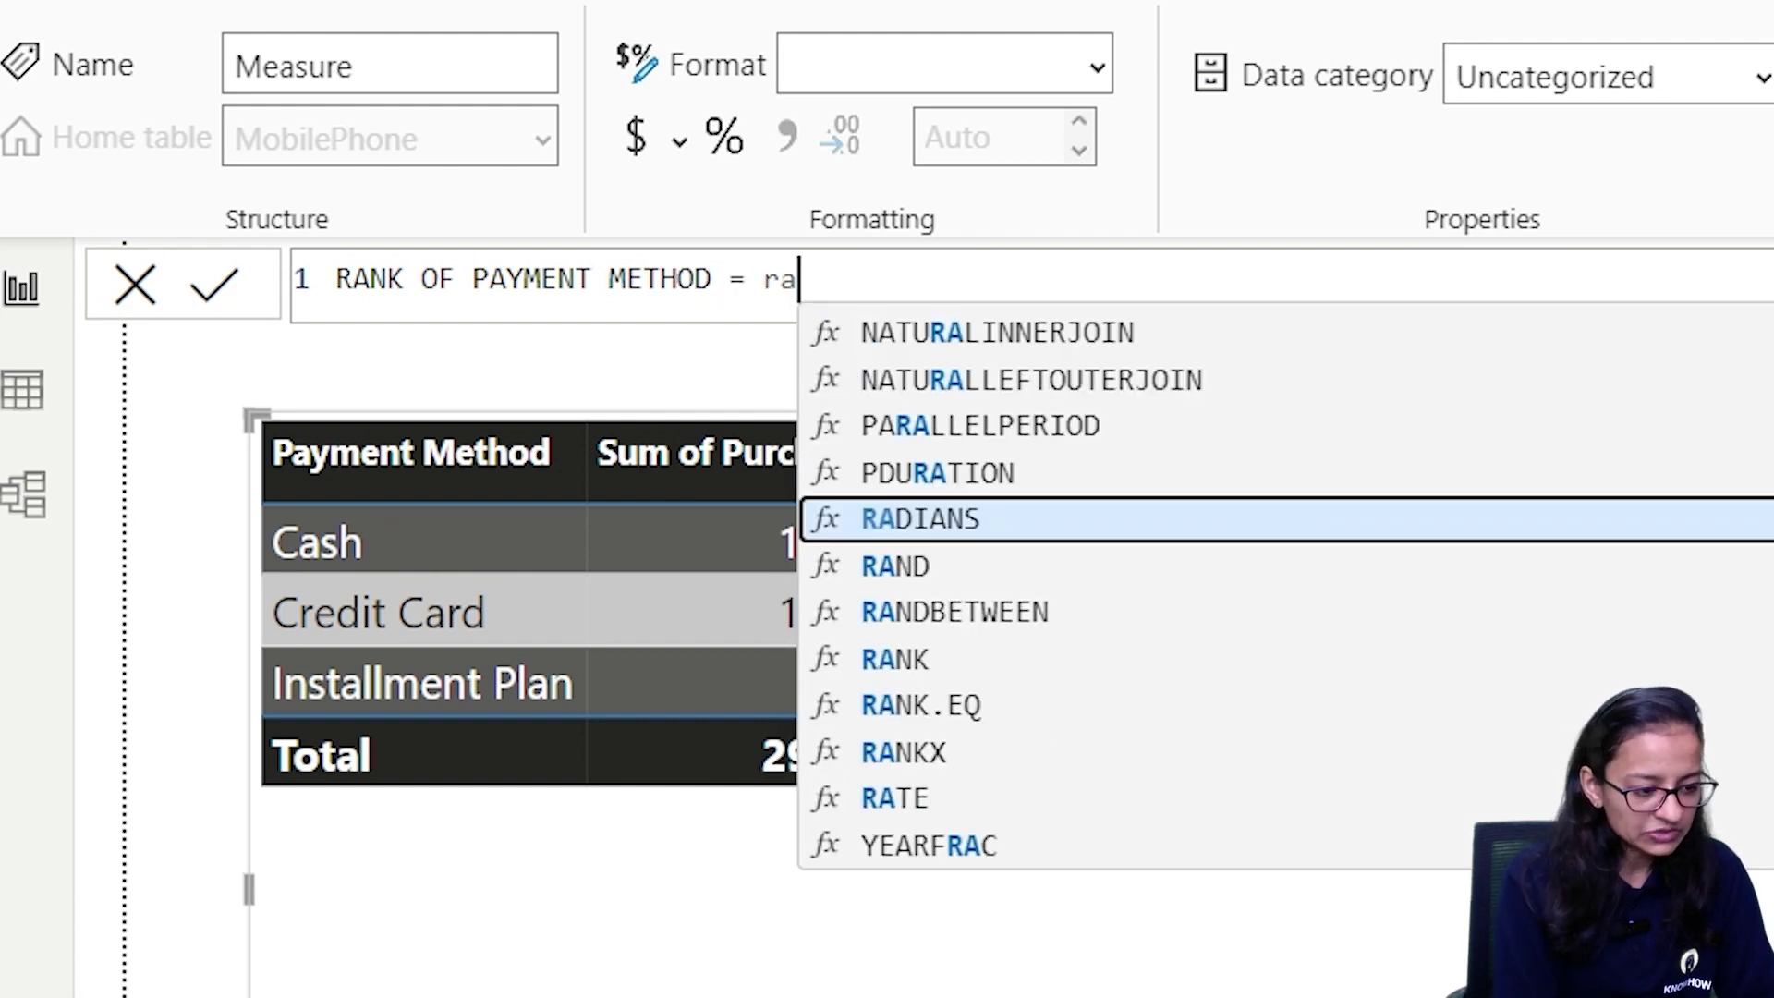
key(Down)
key(Down)
key(Down)
key(Down)
key(Tab)
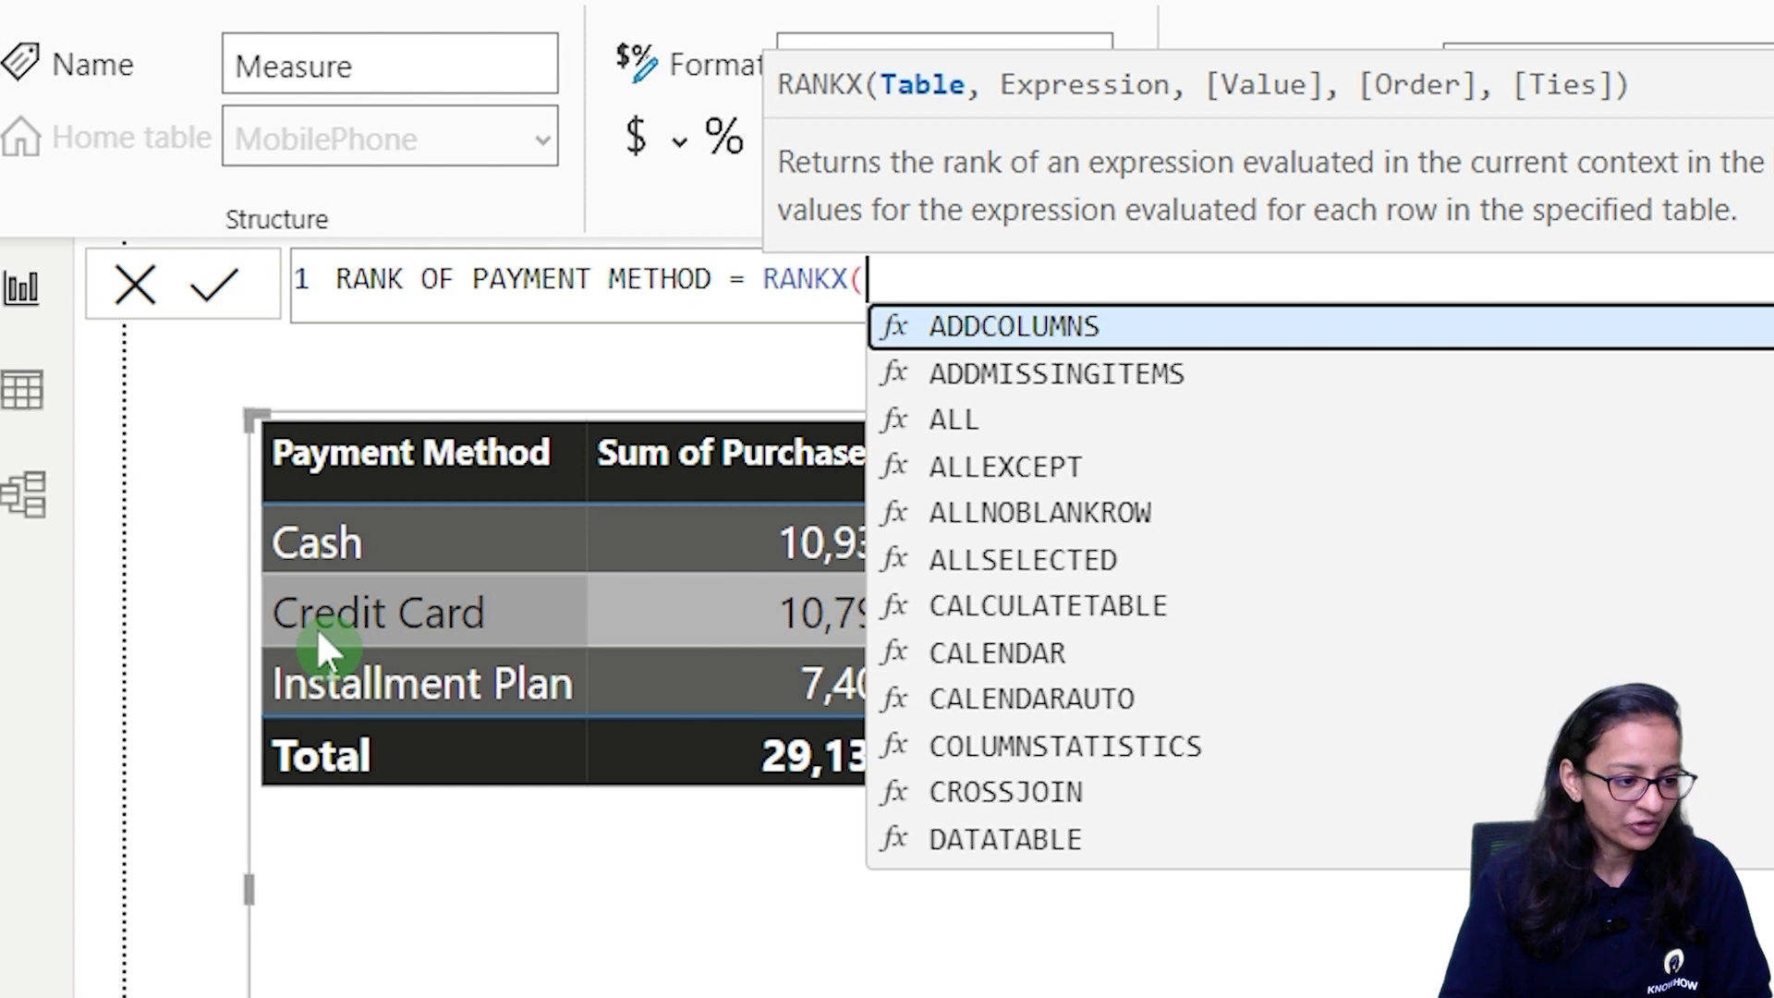
Enter ALL(MobilePhone[Payment Method]) as the table argument of the RANKX formula
text(all)
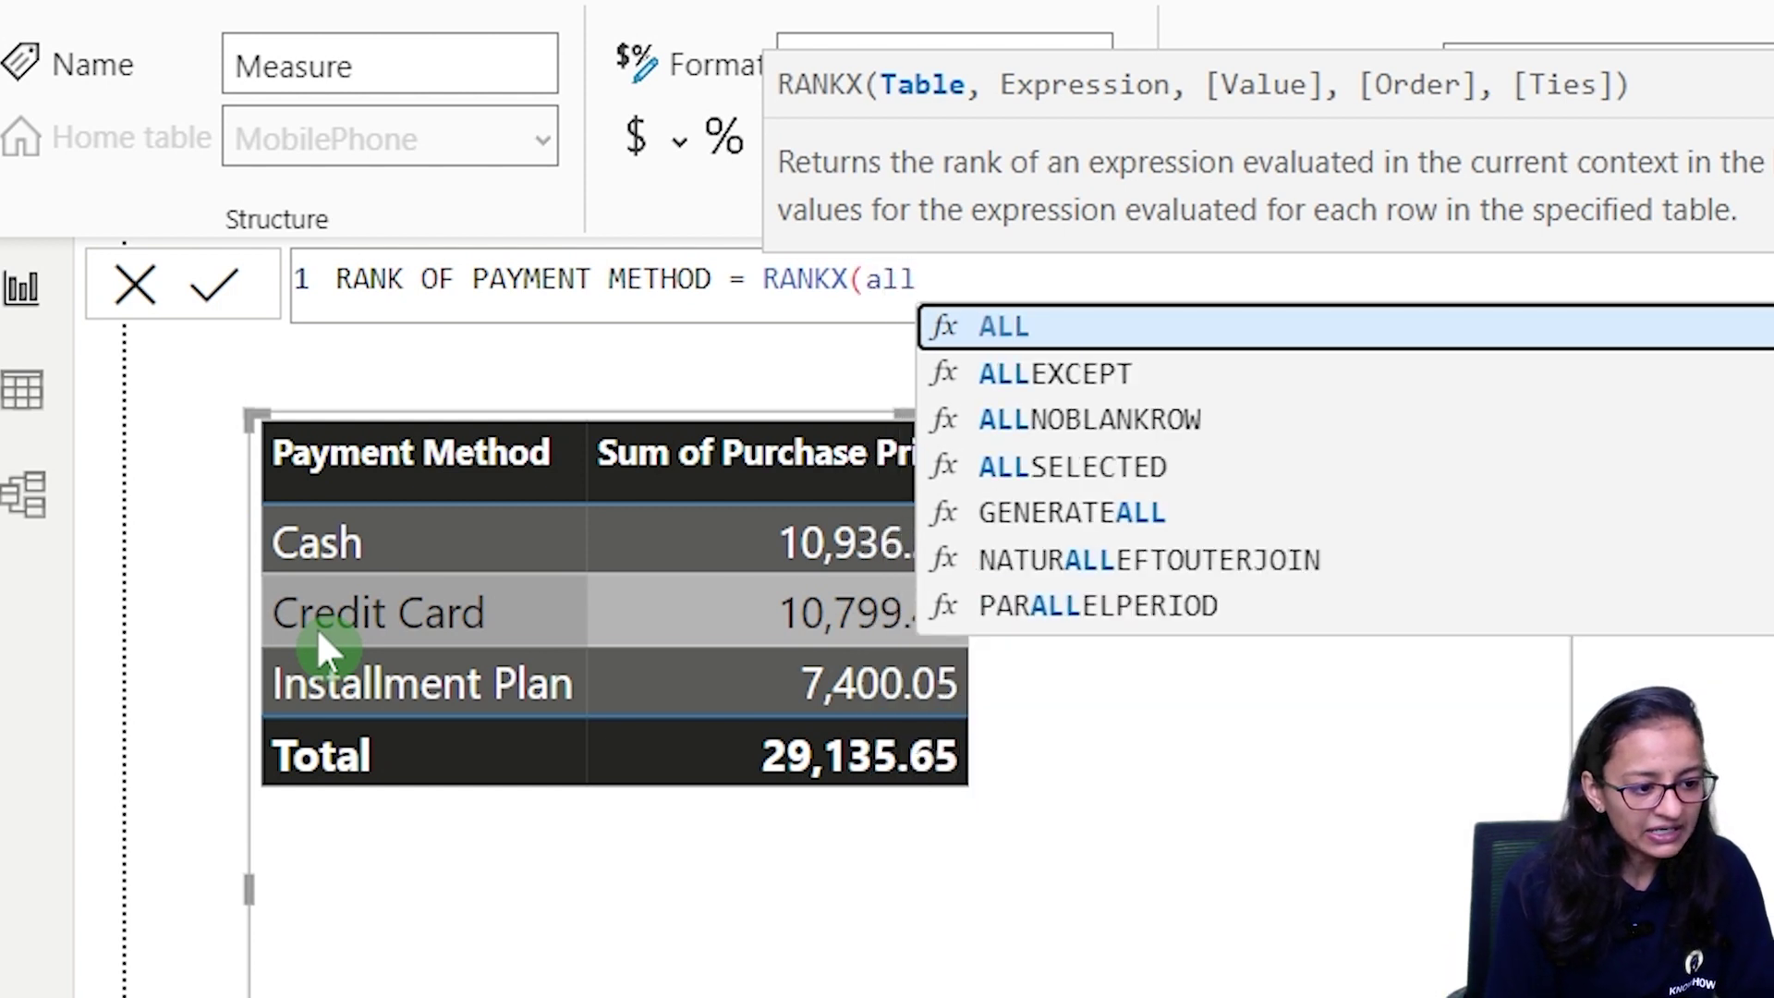
key(Tab)
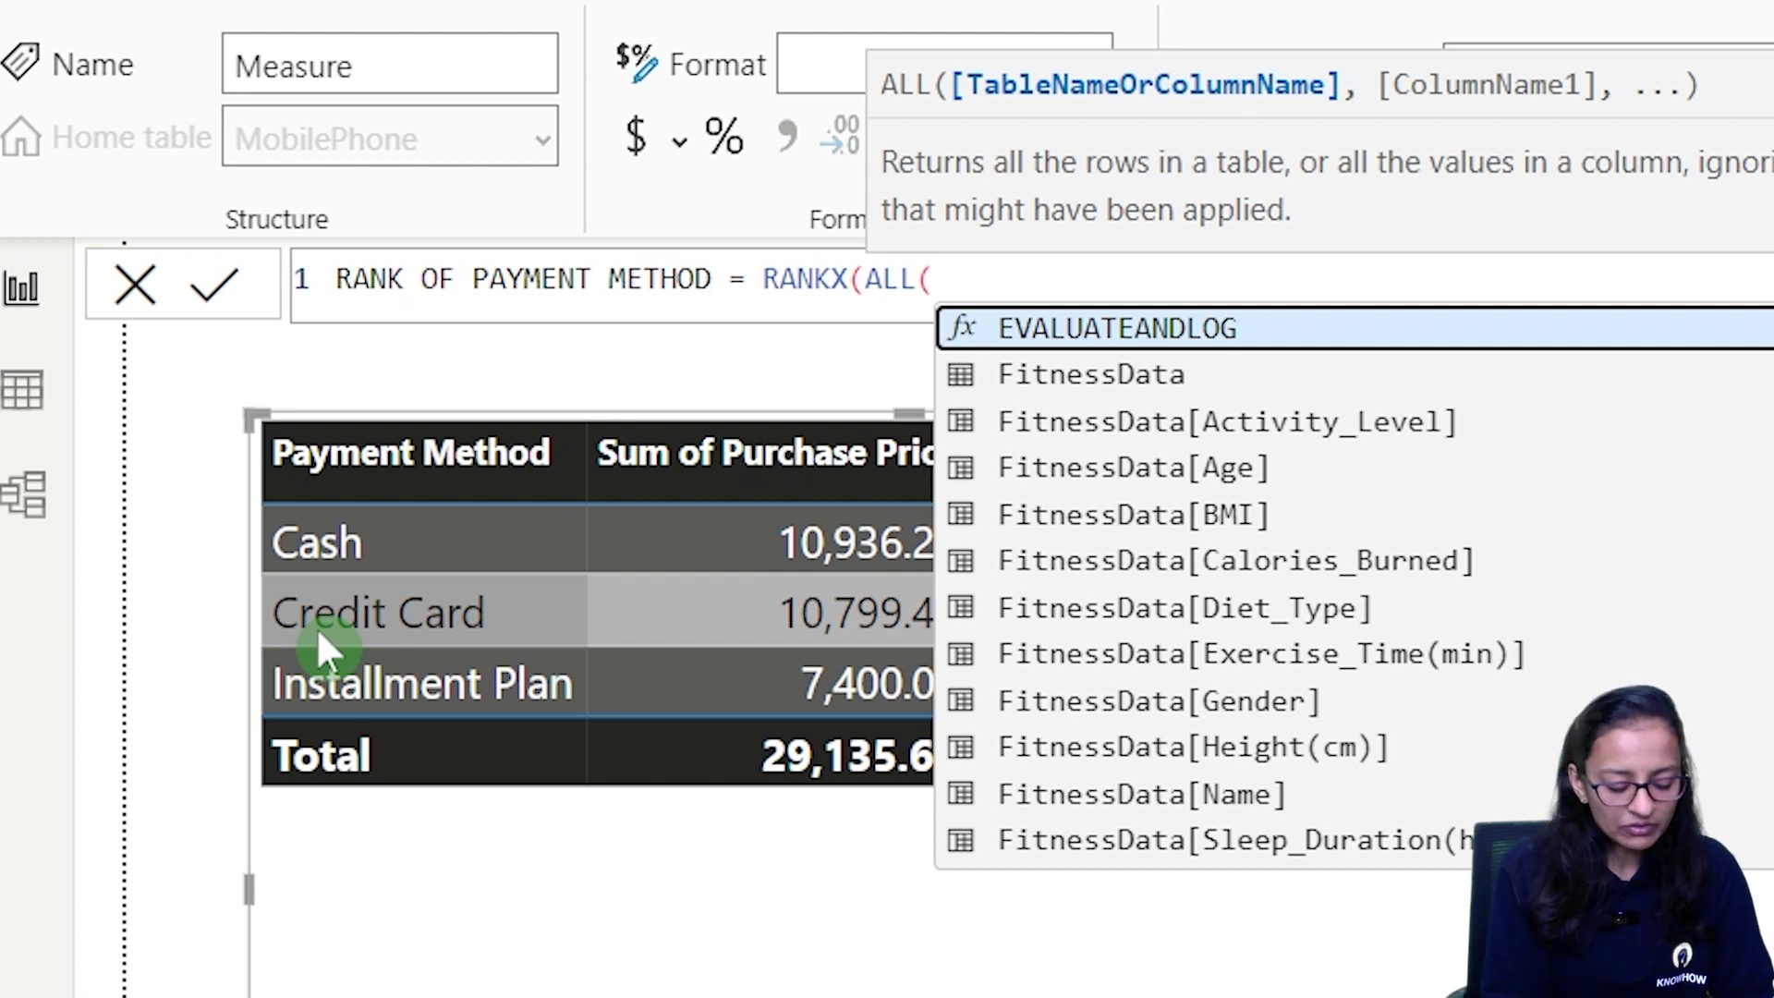
text(mobi)
key(Down)
key(Down)
key(Down)
key(Down)
key(Down)
key(Down)
key(Down)
key(Tab)
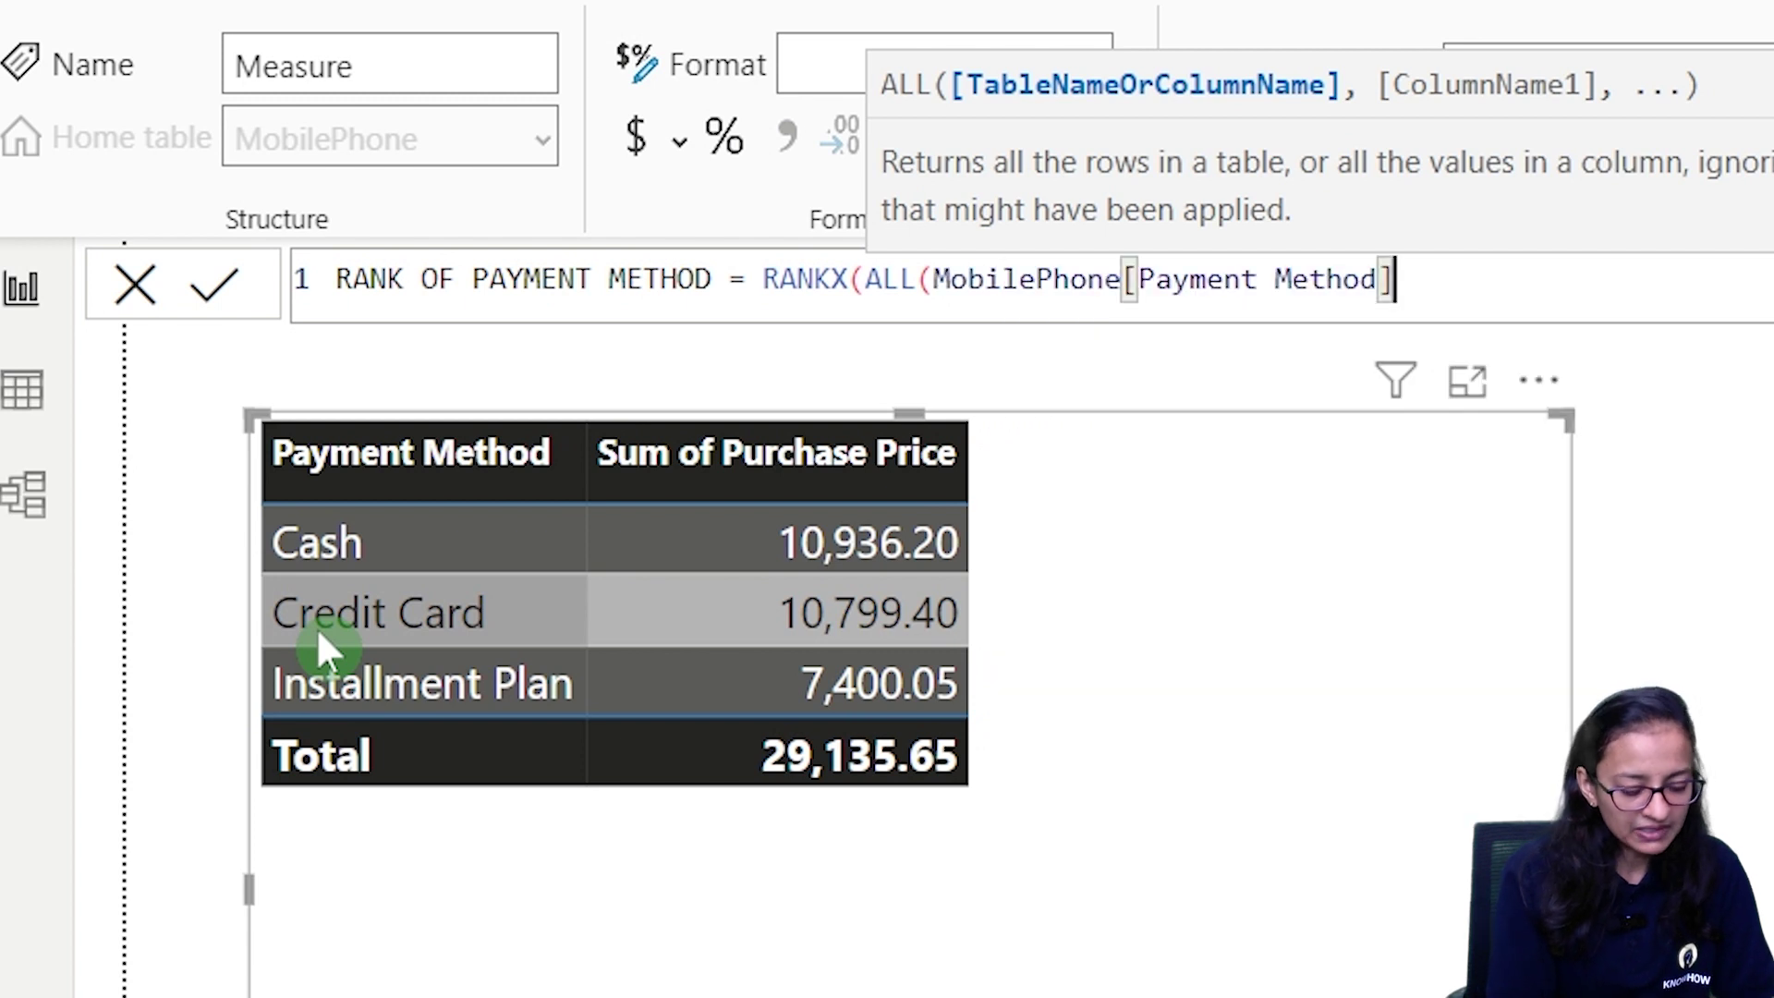
text())
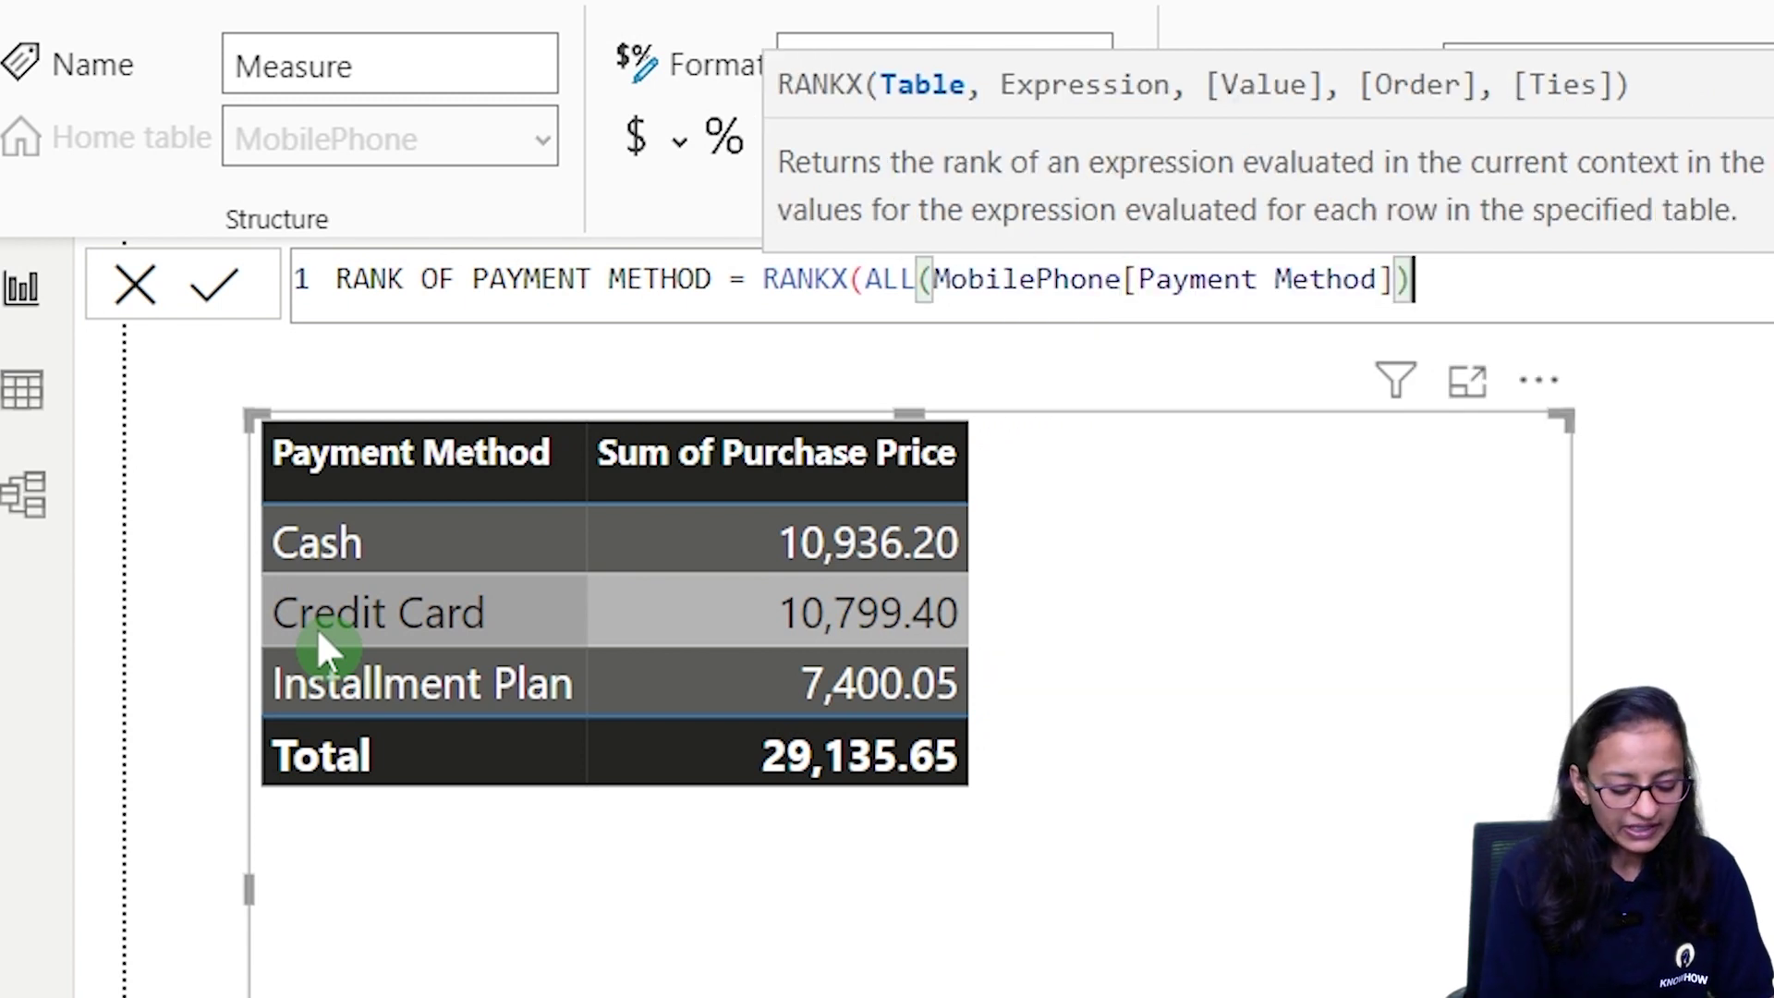
text(,)
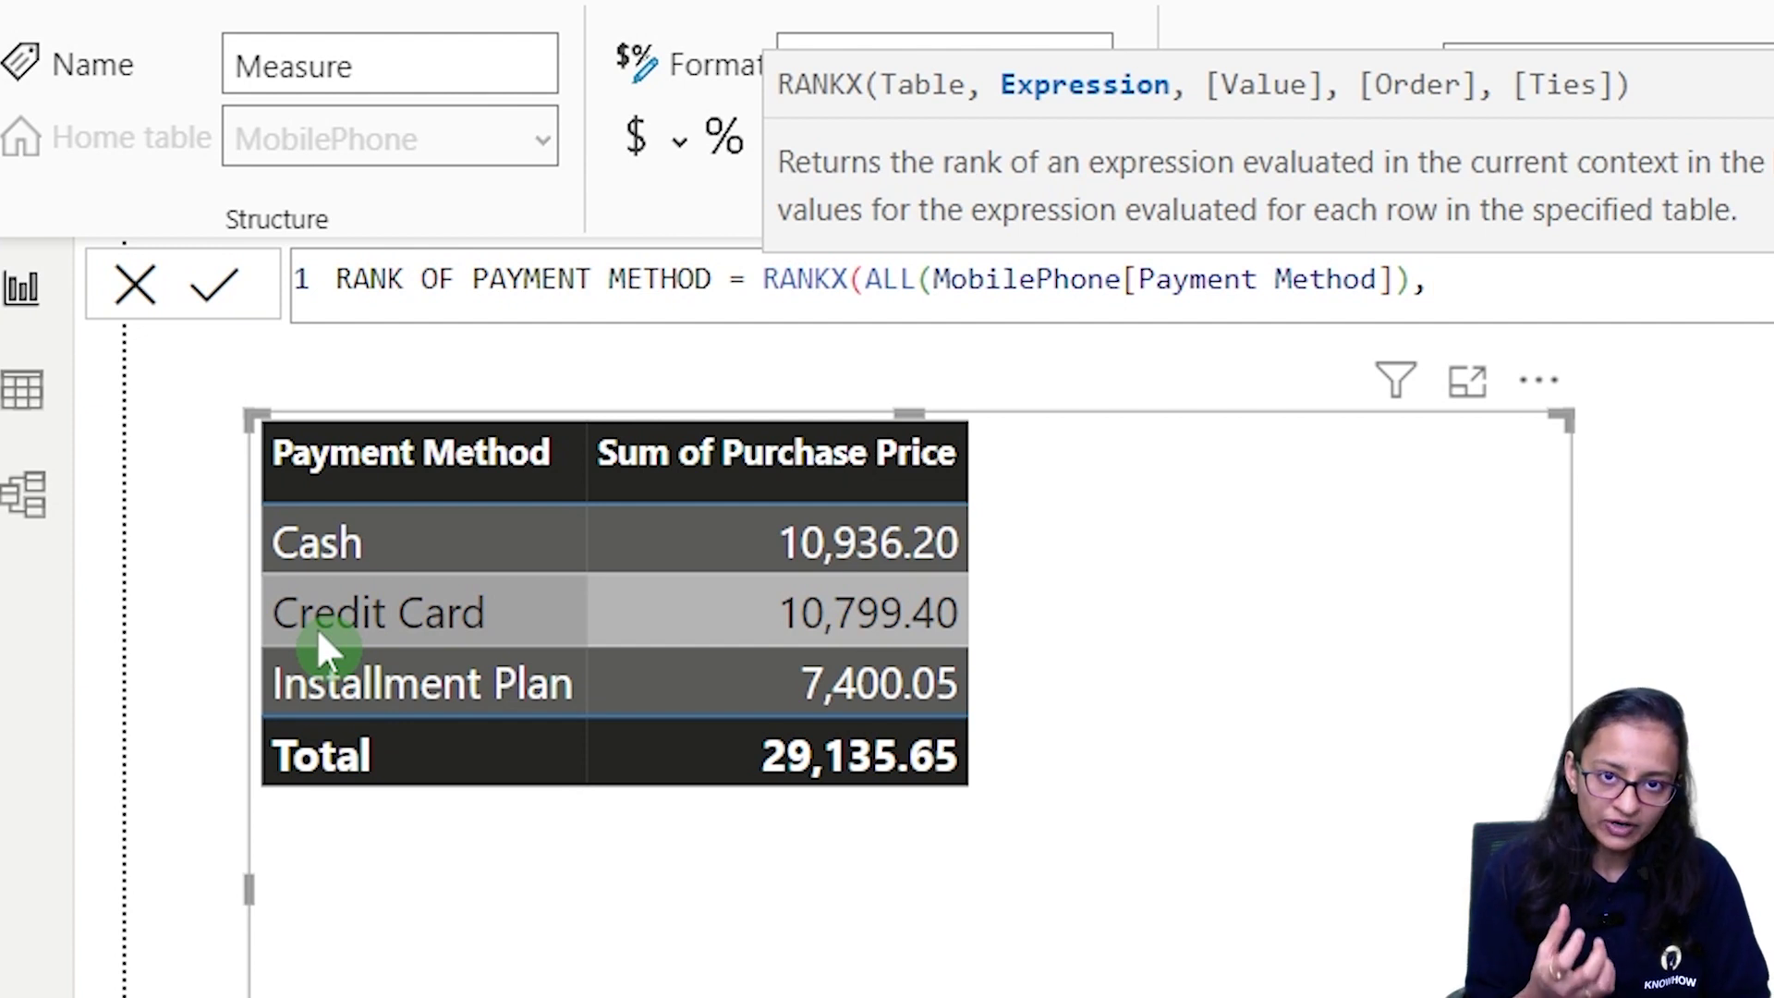
Enter SUM(MobilePhone[Purchase Price]) as the expression argument of the RANKX formula
text(sum()
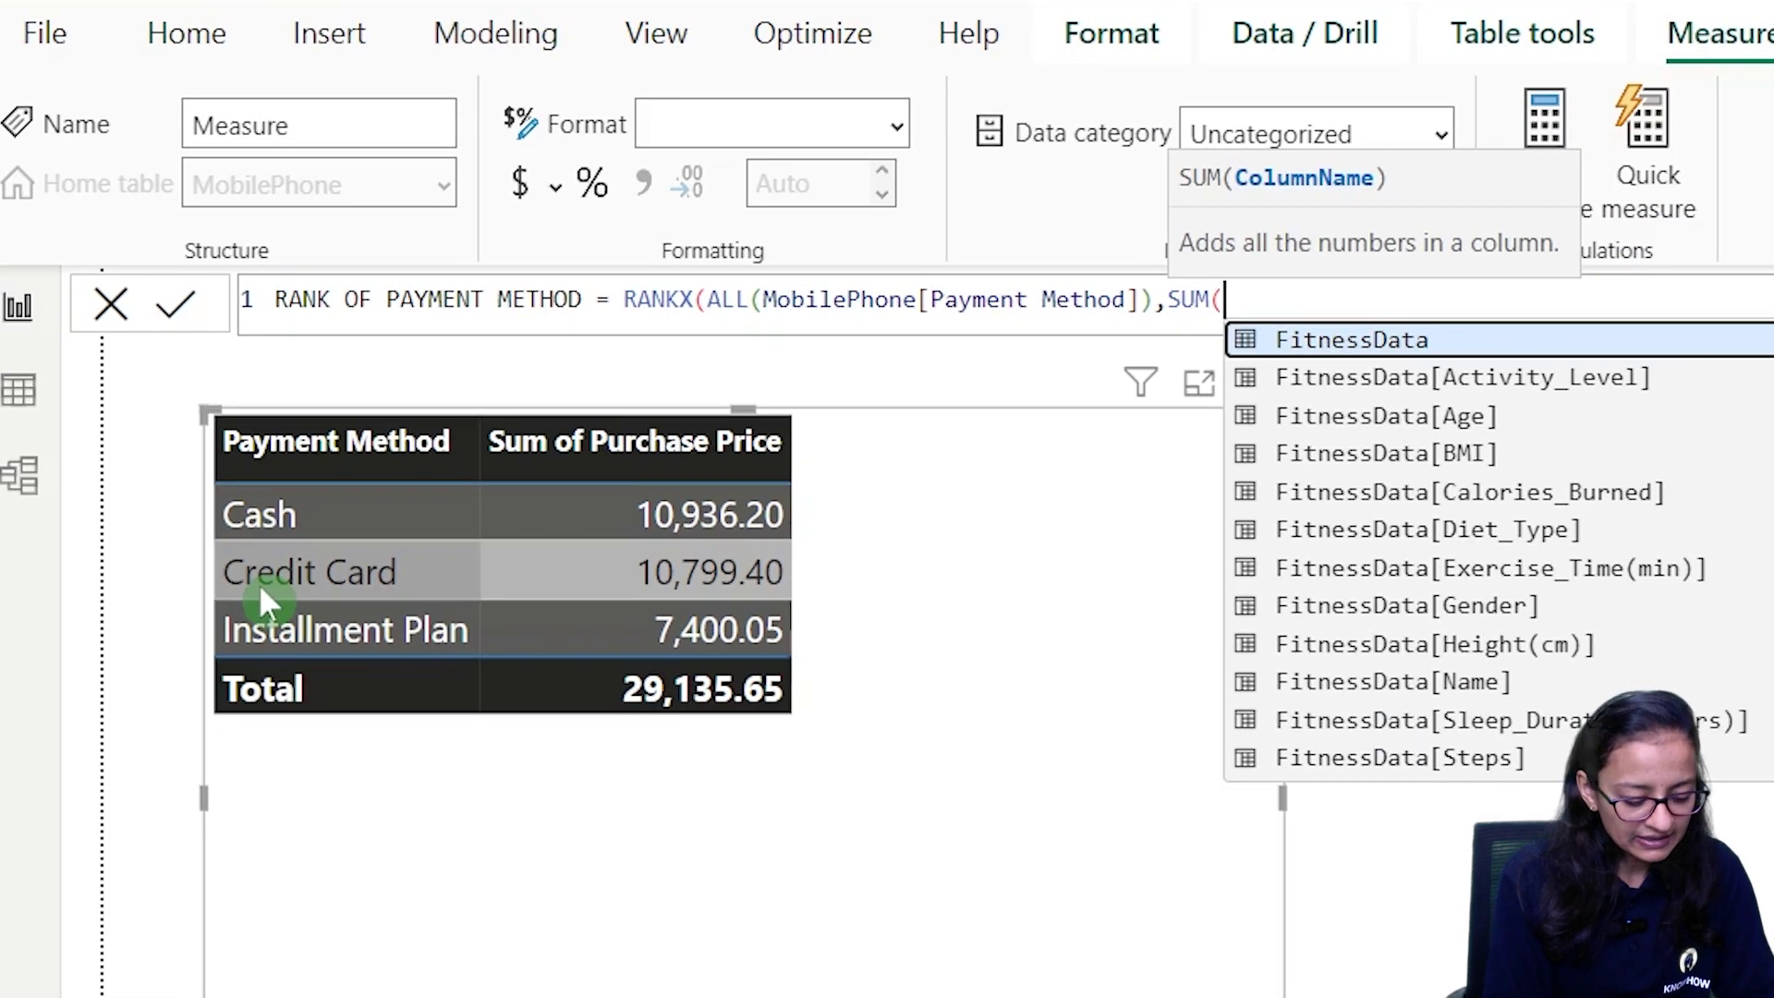
text(mo)
key(Down)
key(Down)
key(Down)
key(Down)
key(Down)
key(Down)
key(Down)
key(Down)
key(Down)
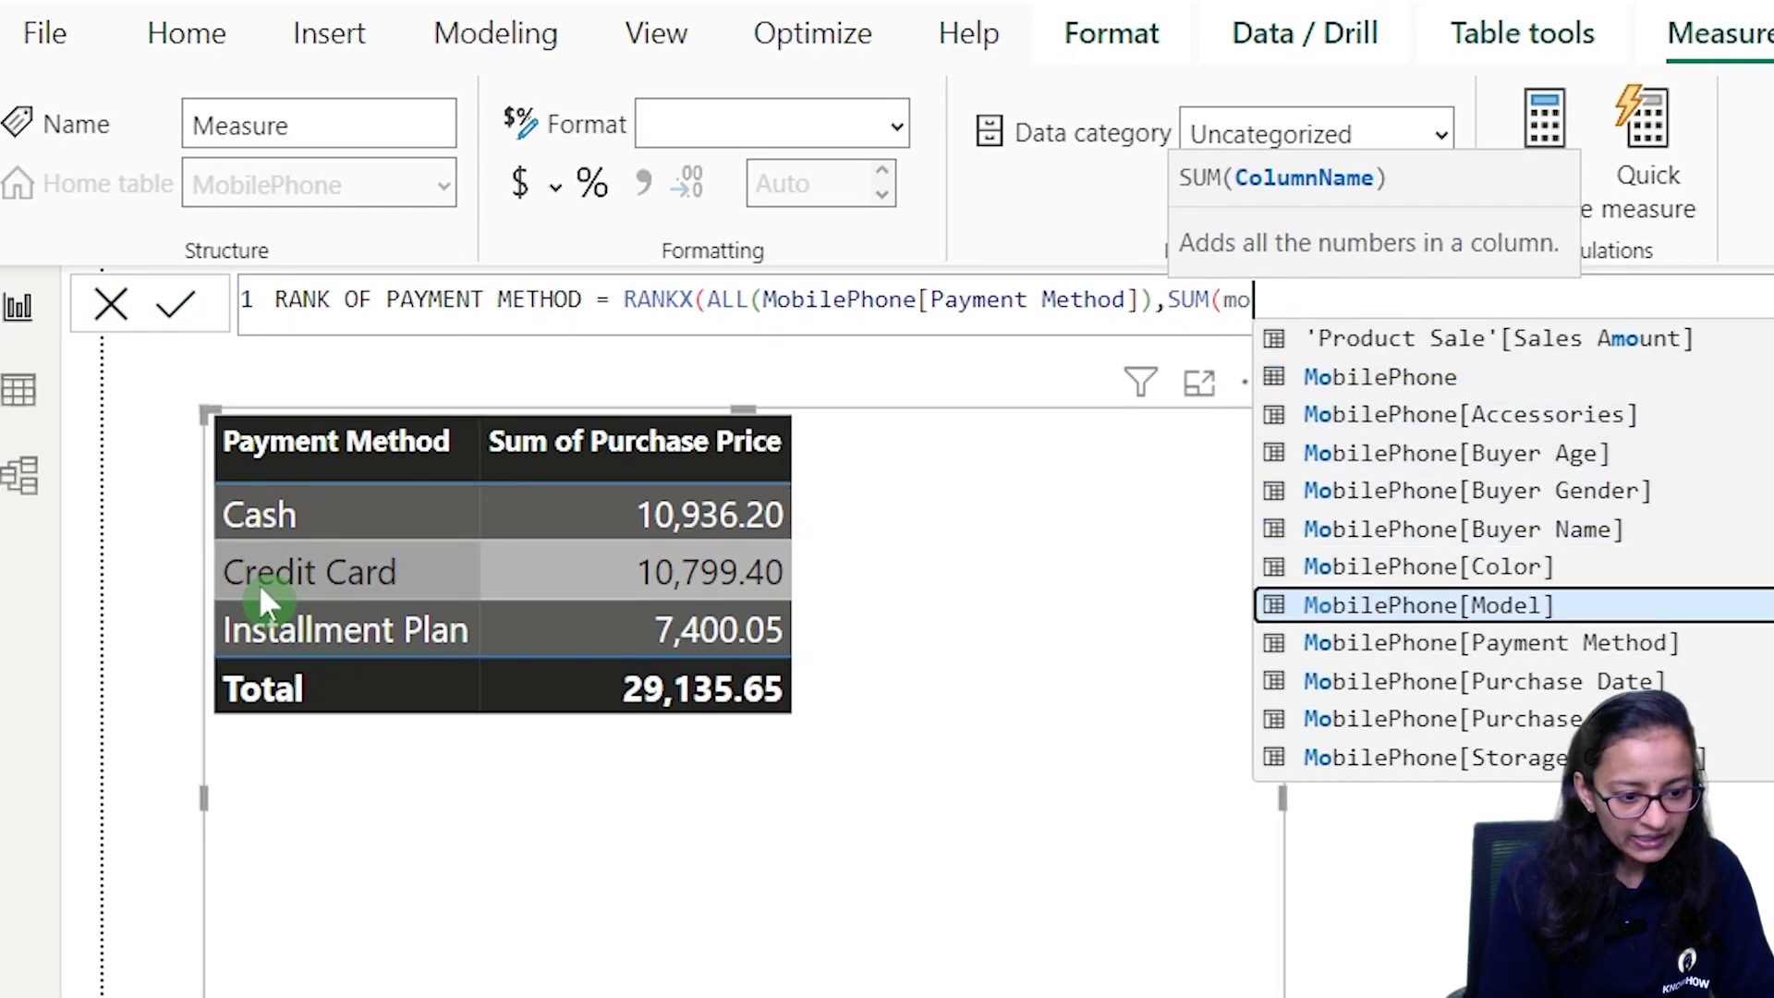
key(Tab)
text())
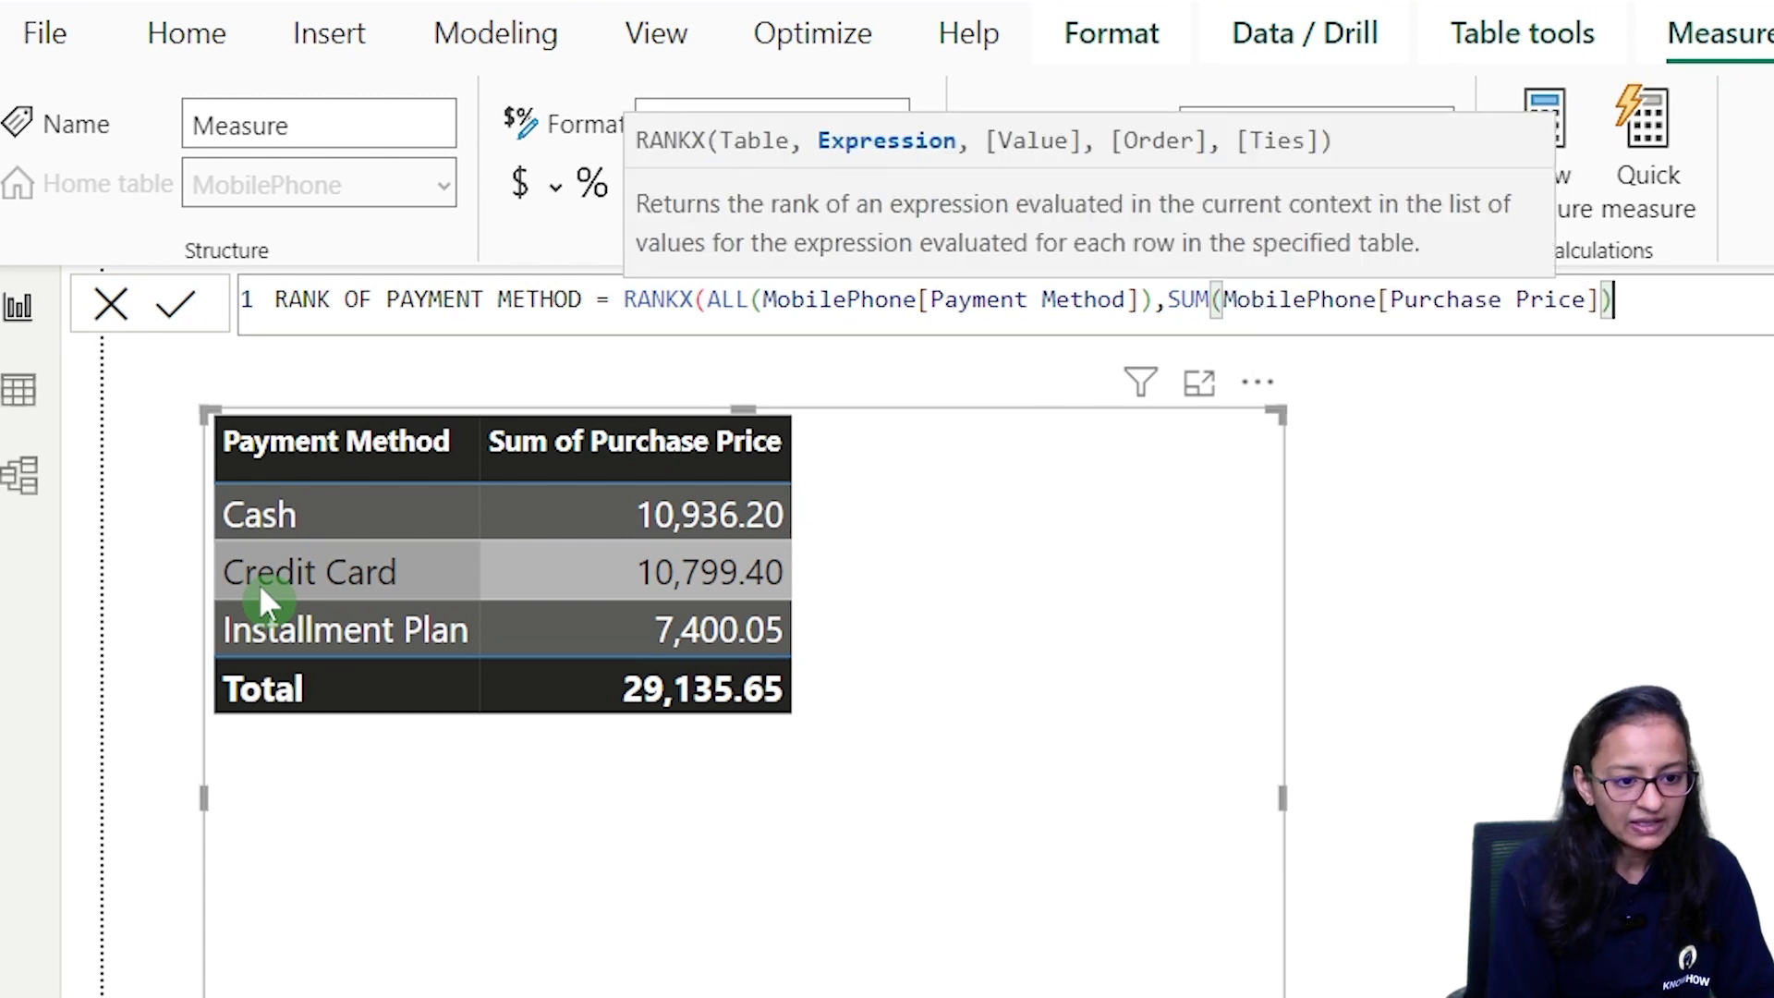
Leave the RANKX value argument empty, set the order to DESC and ties to Dense, and commit the measure
text(,)
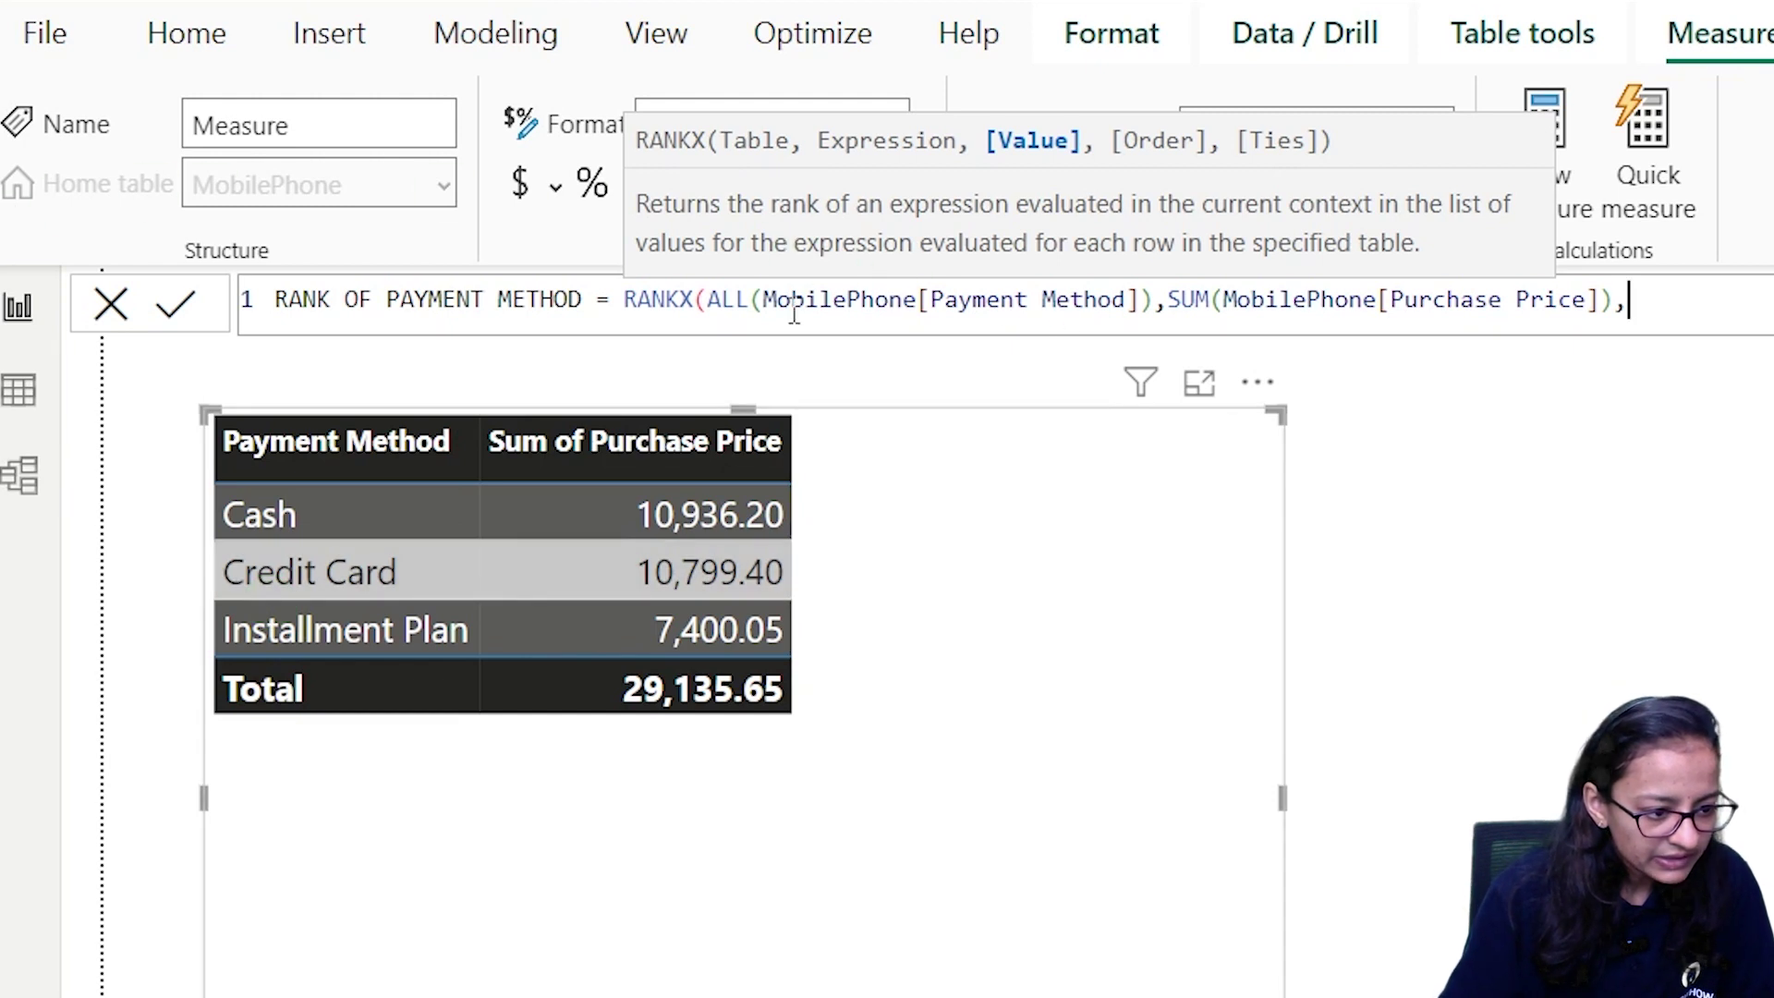
text(,)
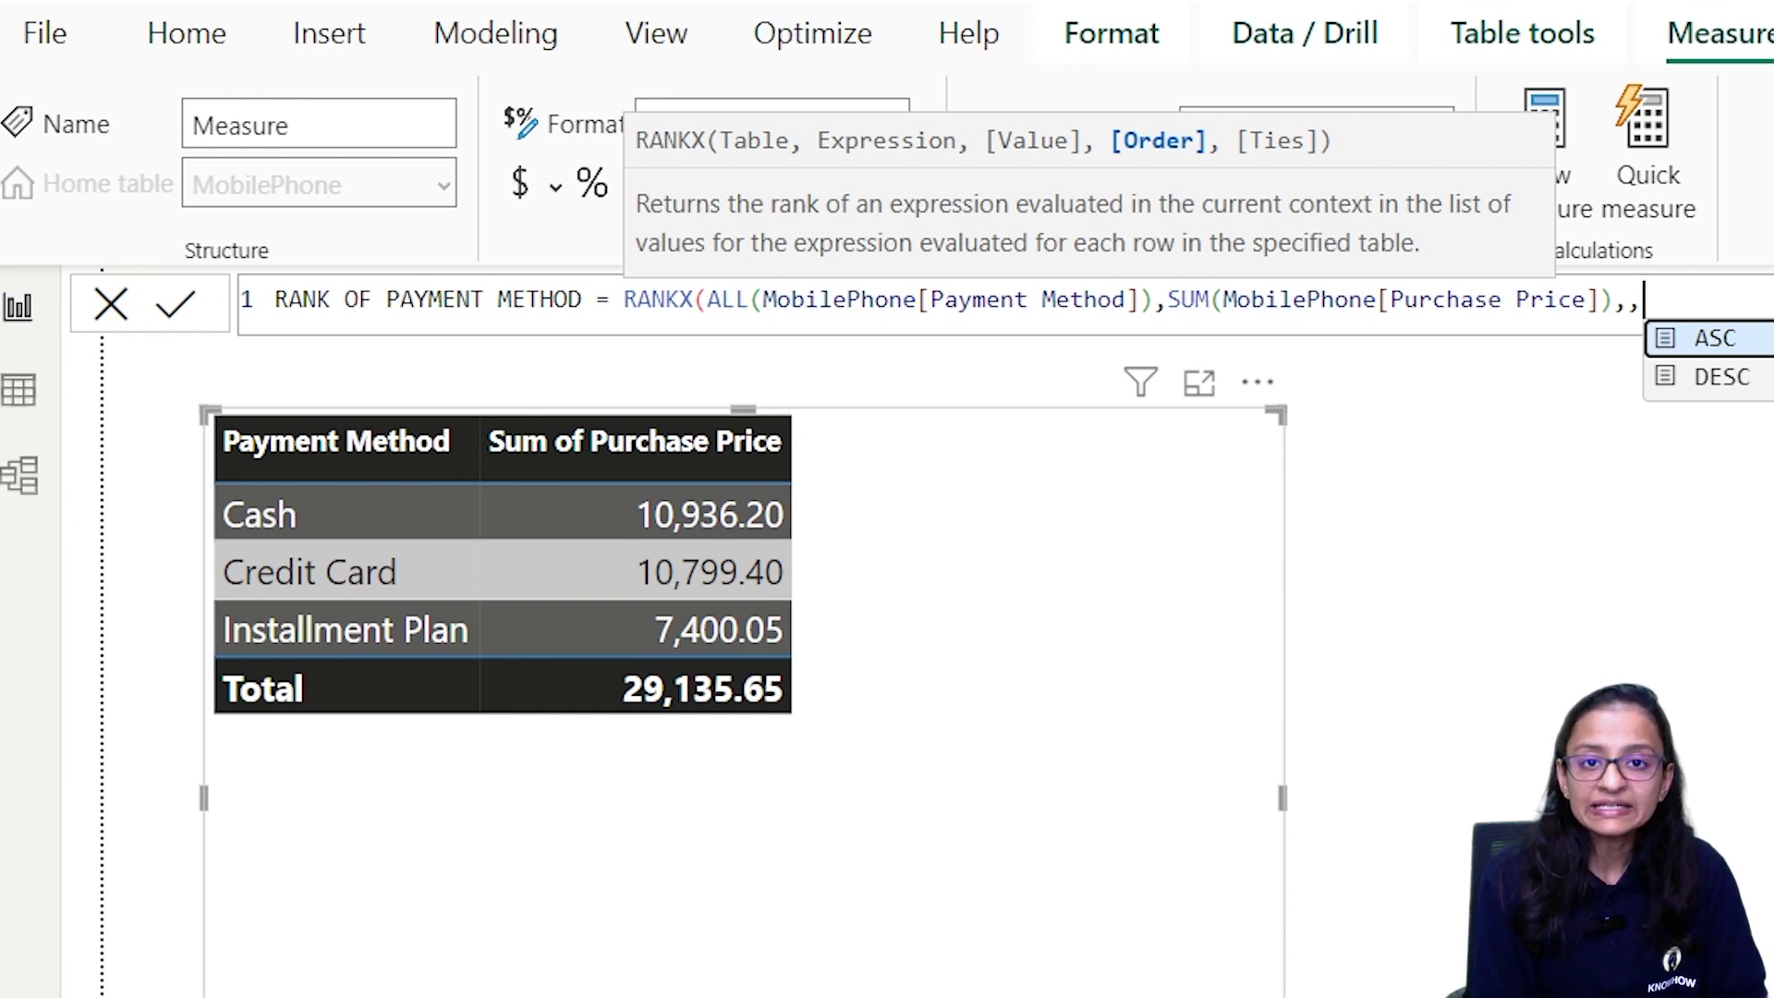
key(Down)
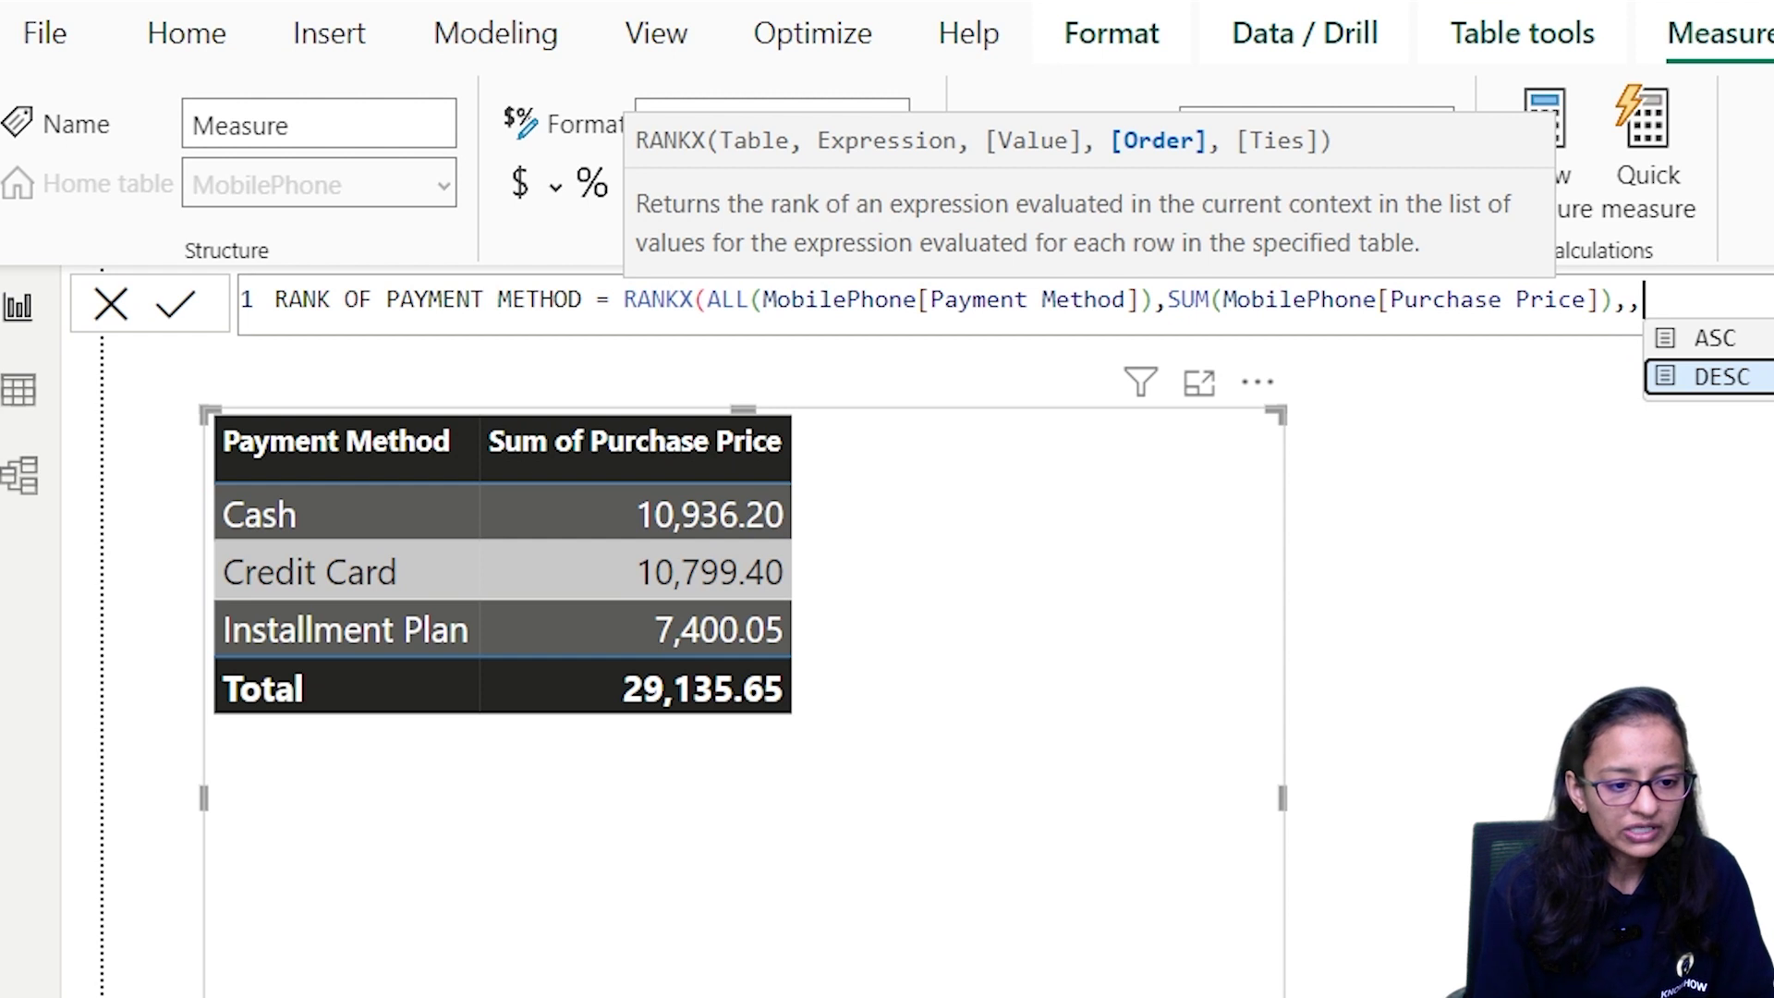
key(Tab)
text(,)
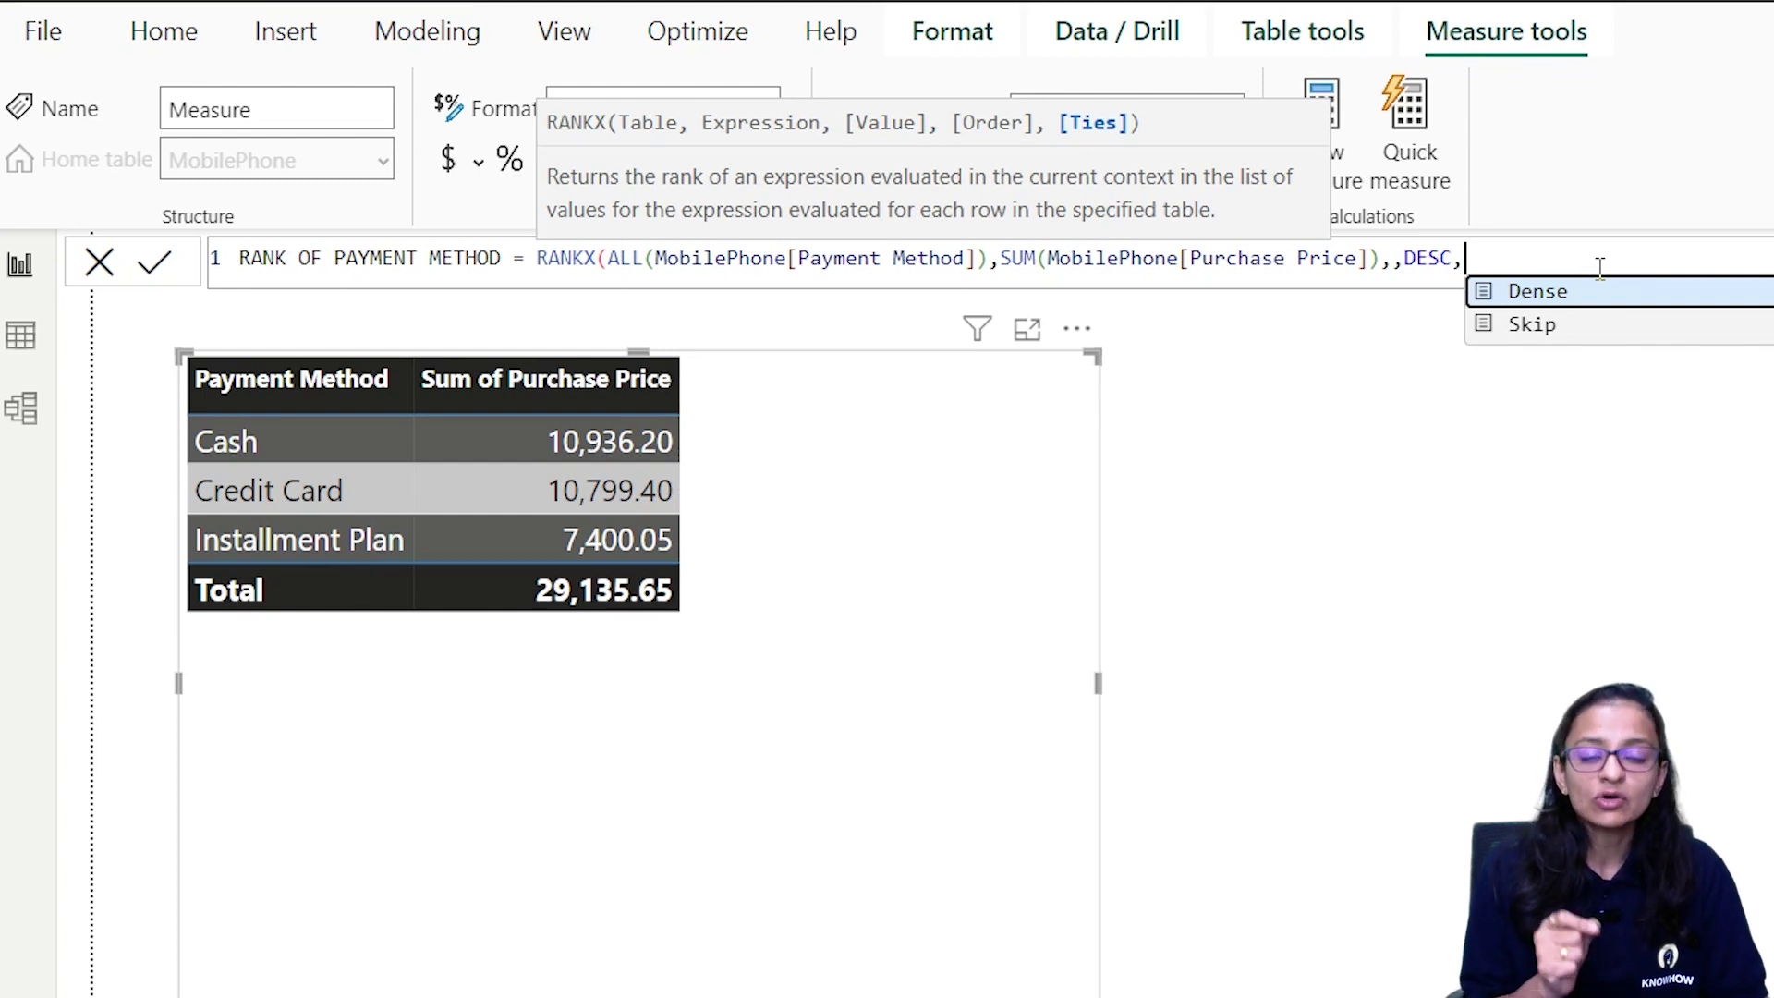
key(Tab)
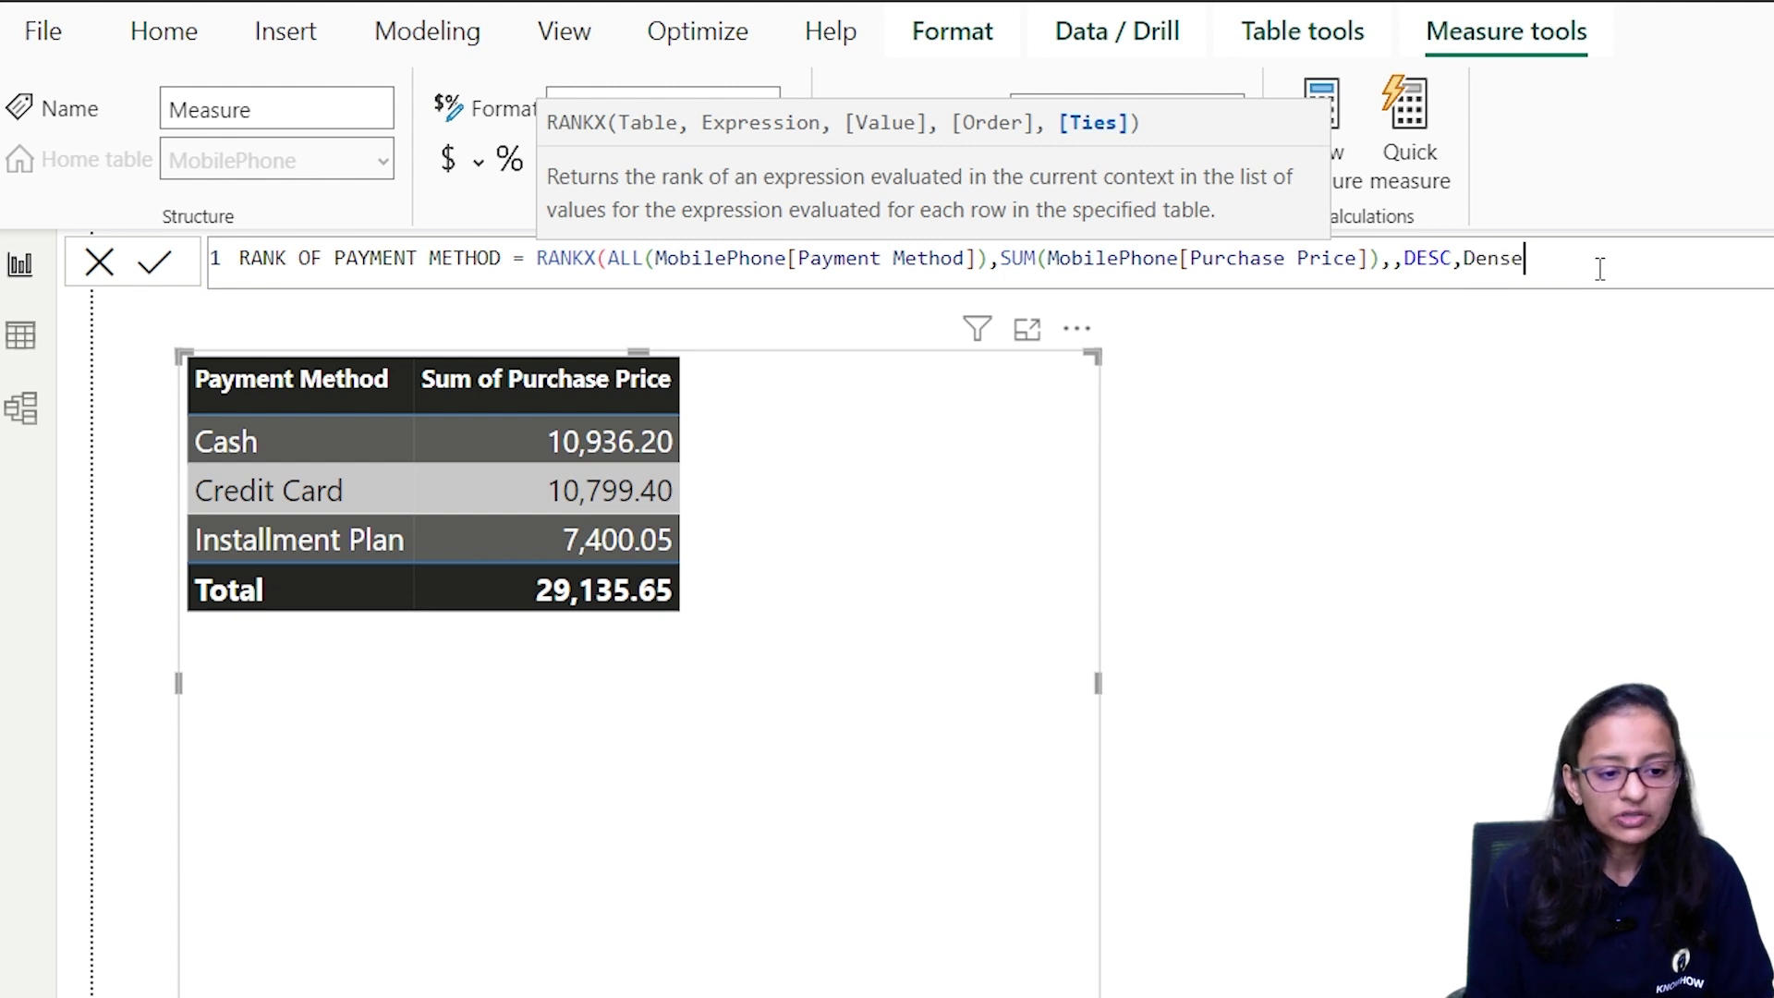
text())
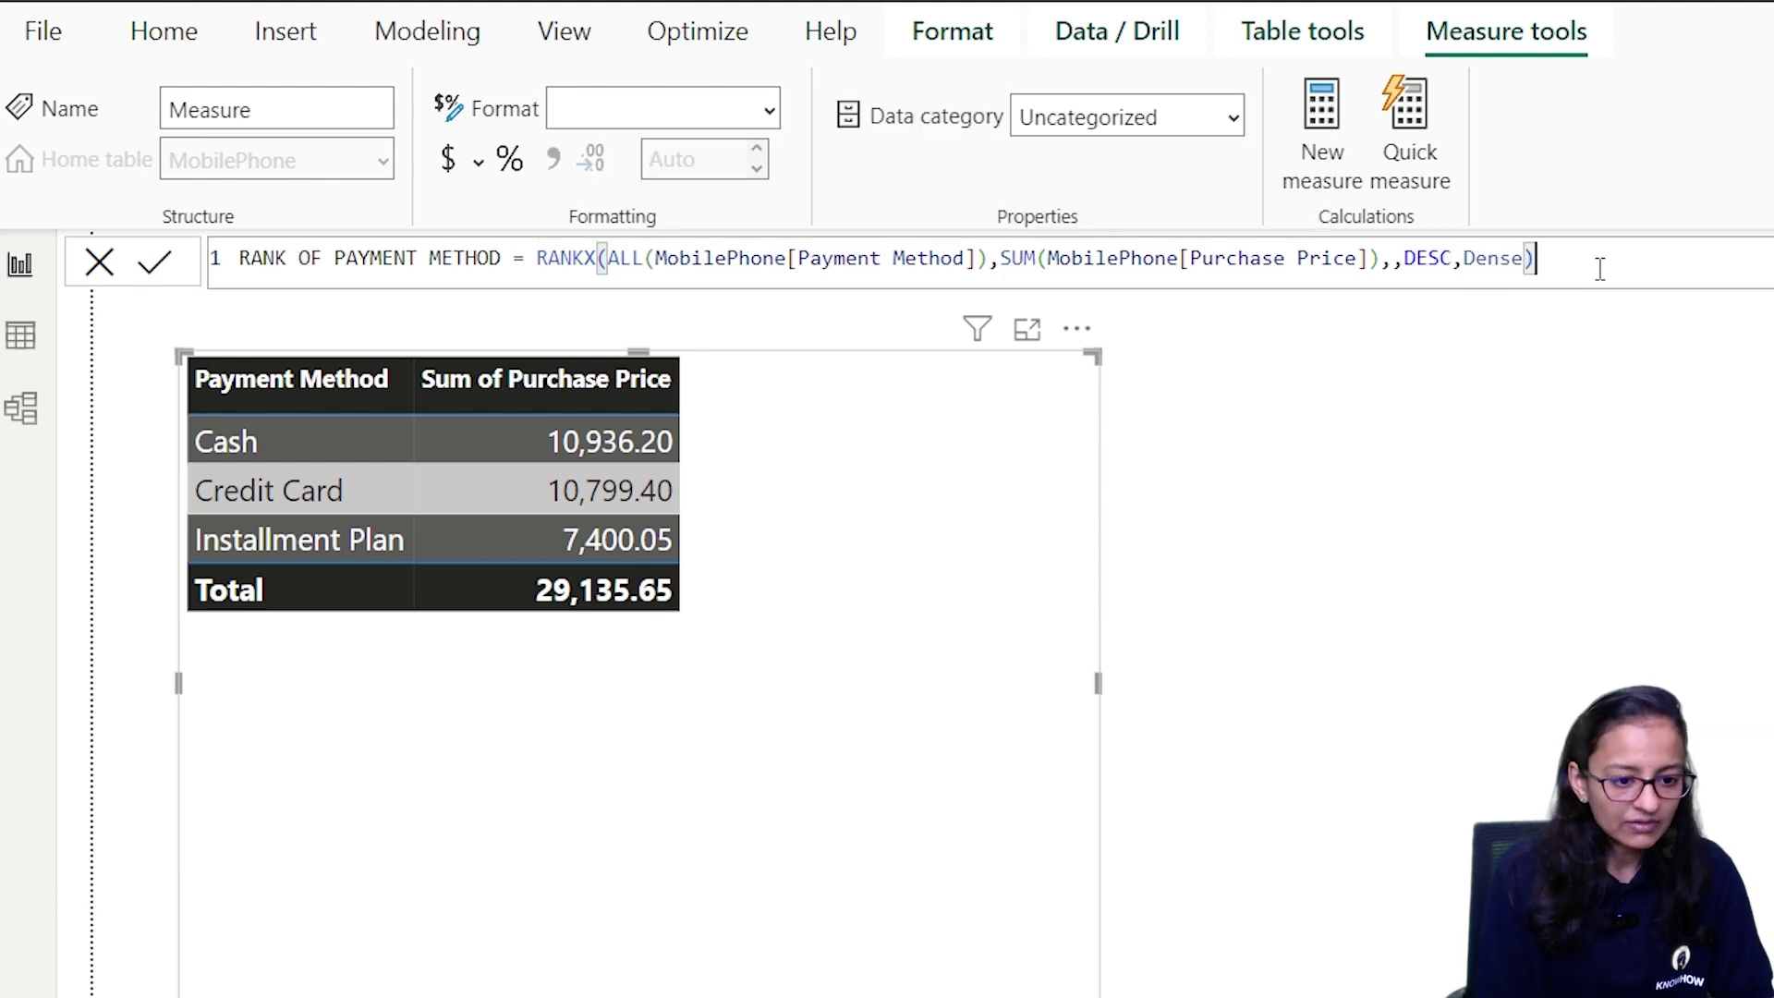
click(153, 263)
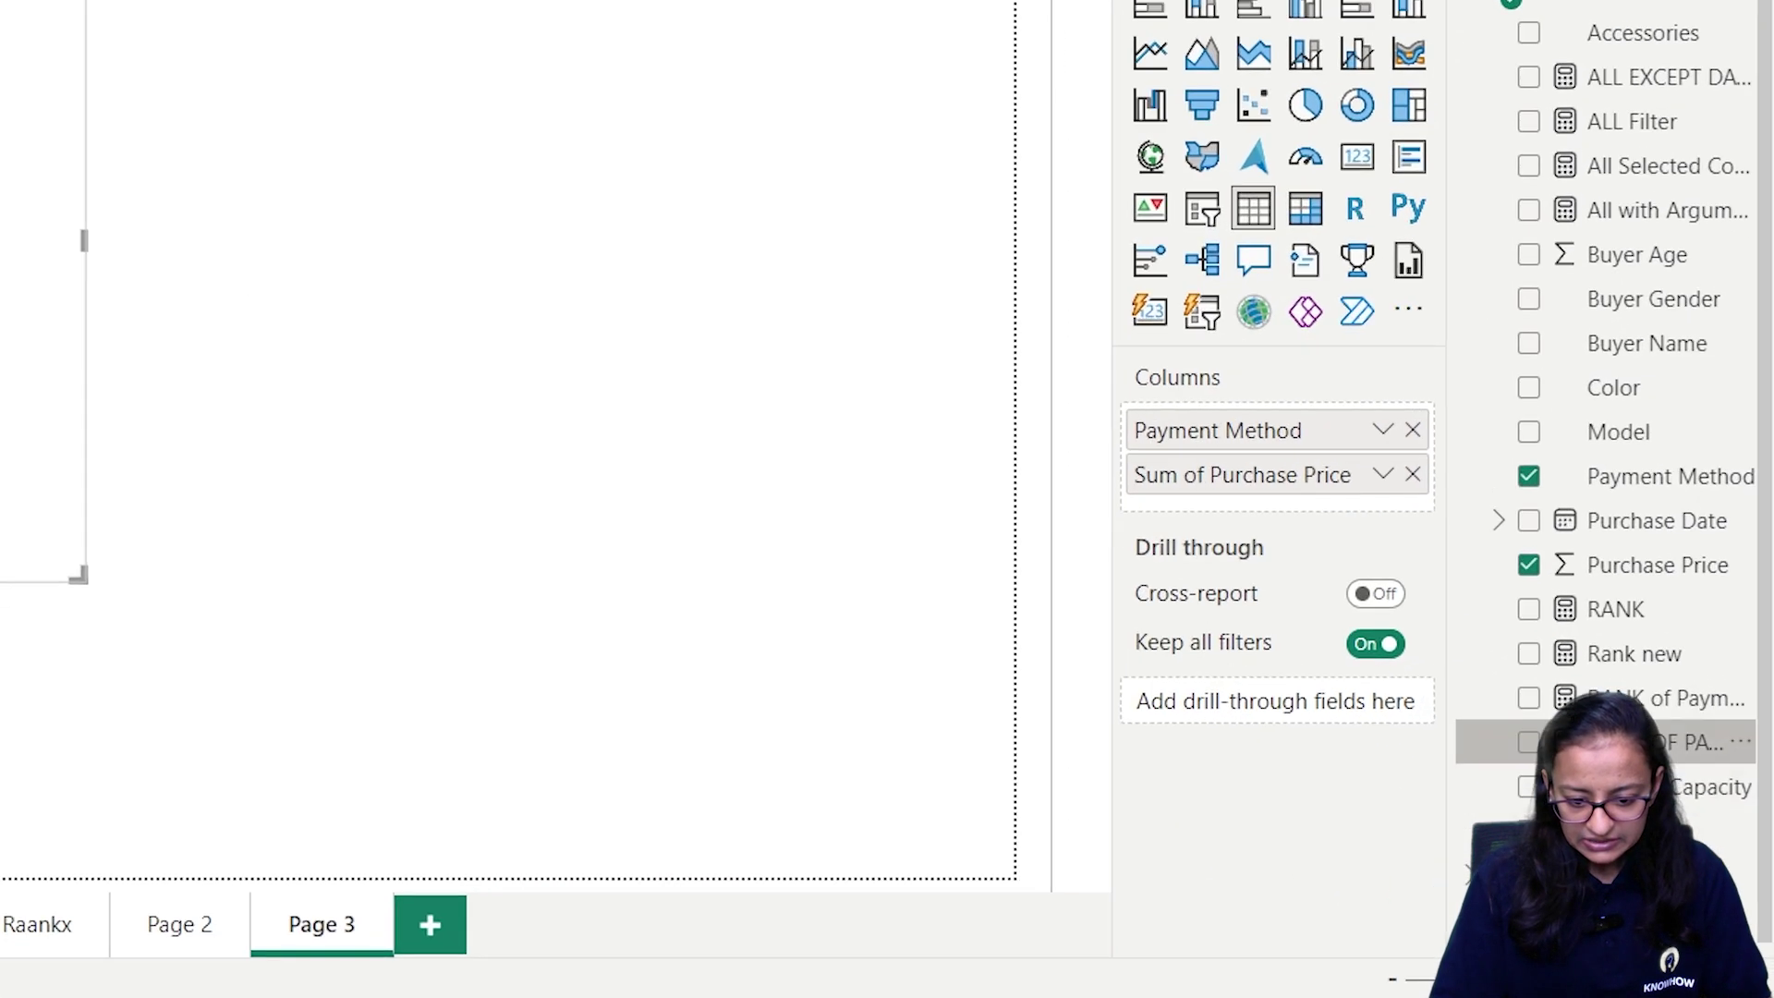
Add the RANK OF PAYMENT METHOD measure to the Payment Method table visual and highlight the SUM expression in its formula
drag(1653, 741, 1282, 513)
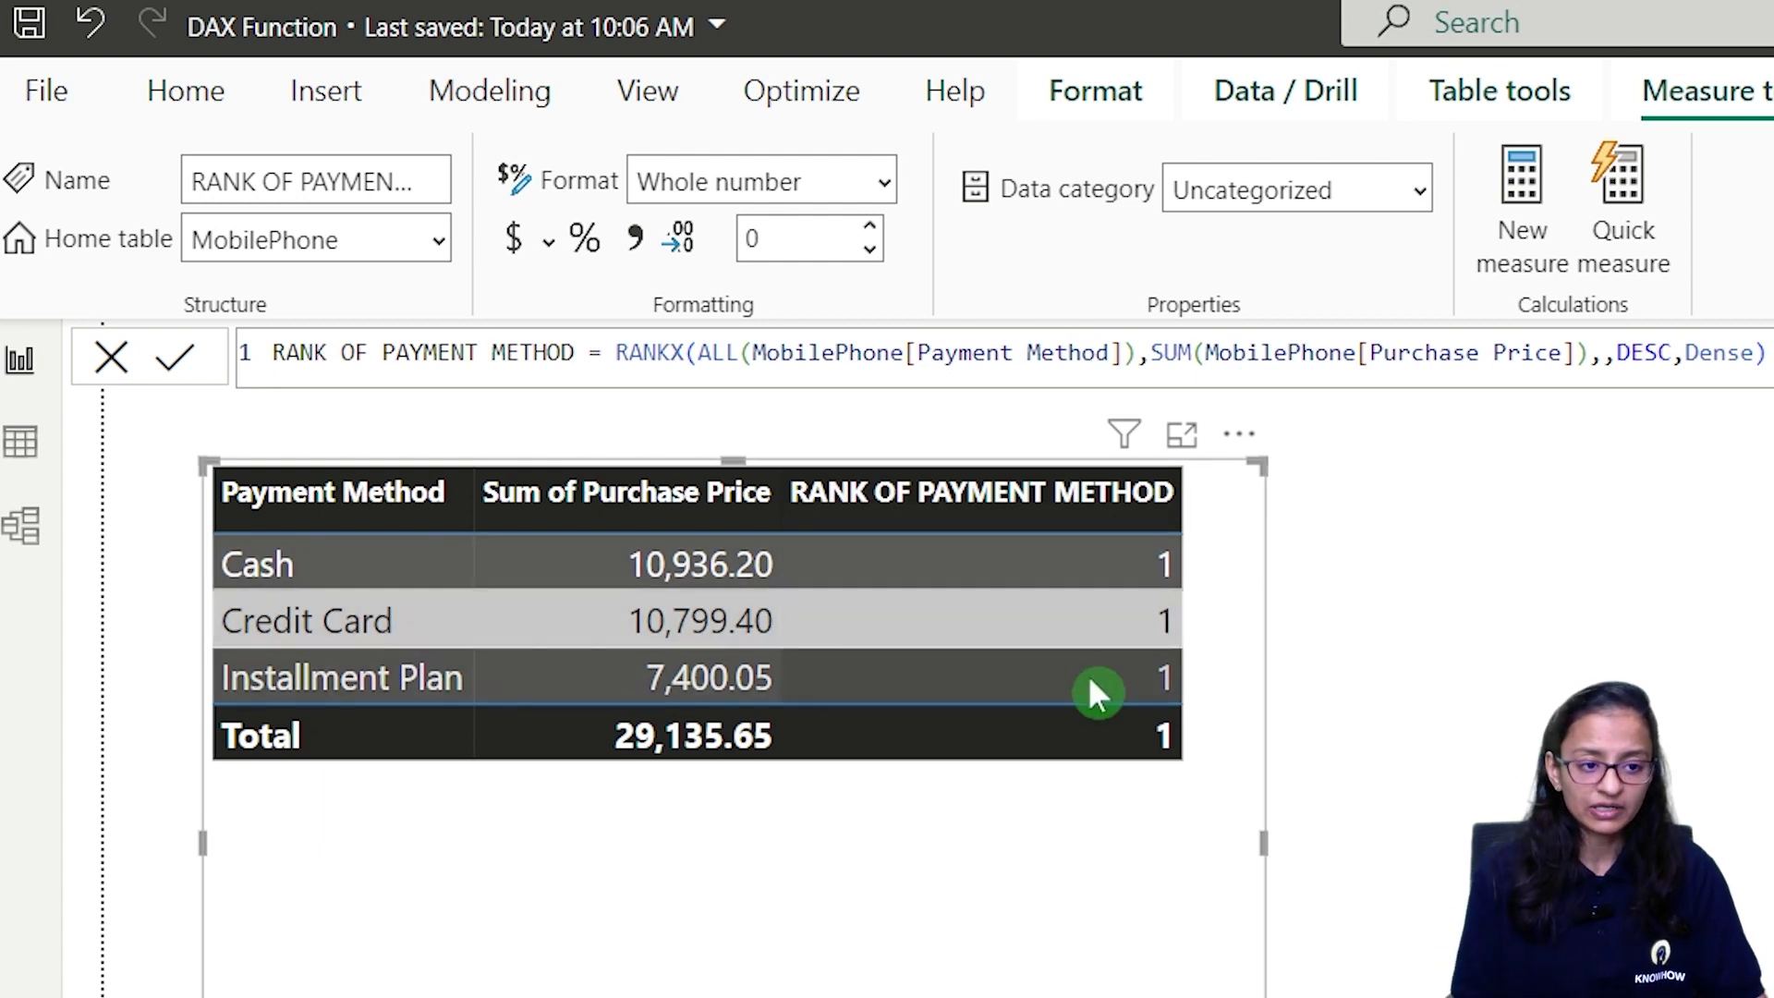
drag(1139, 354, 1585, 365)
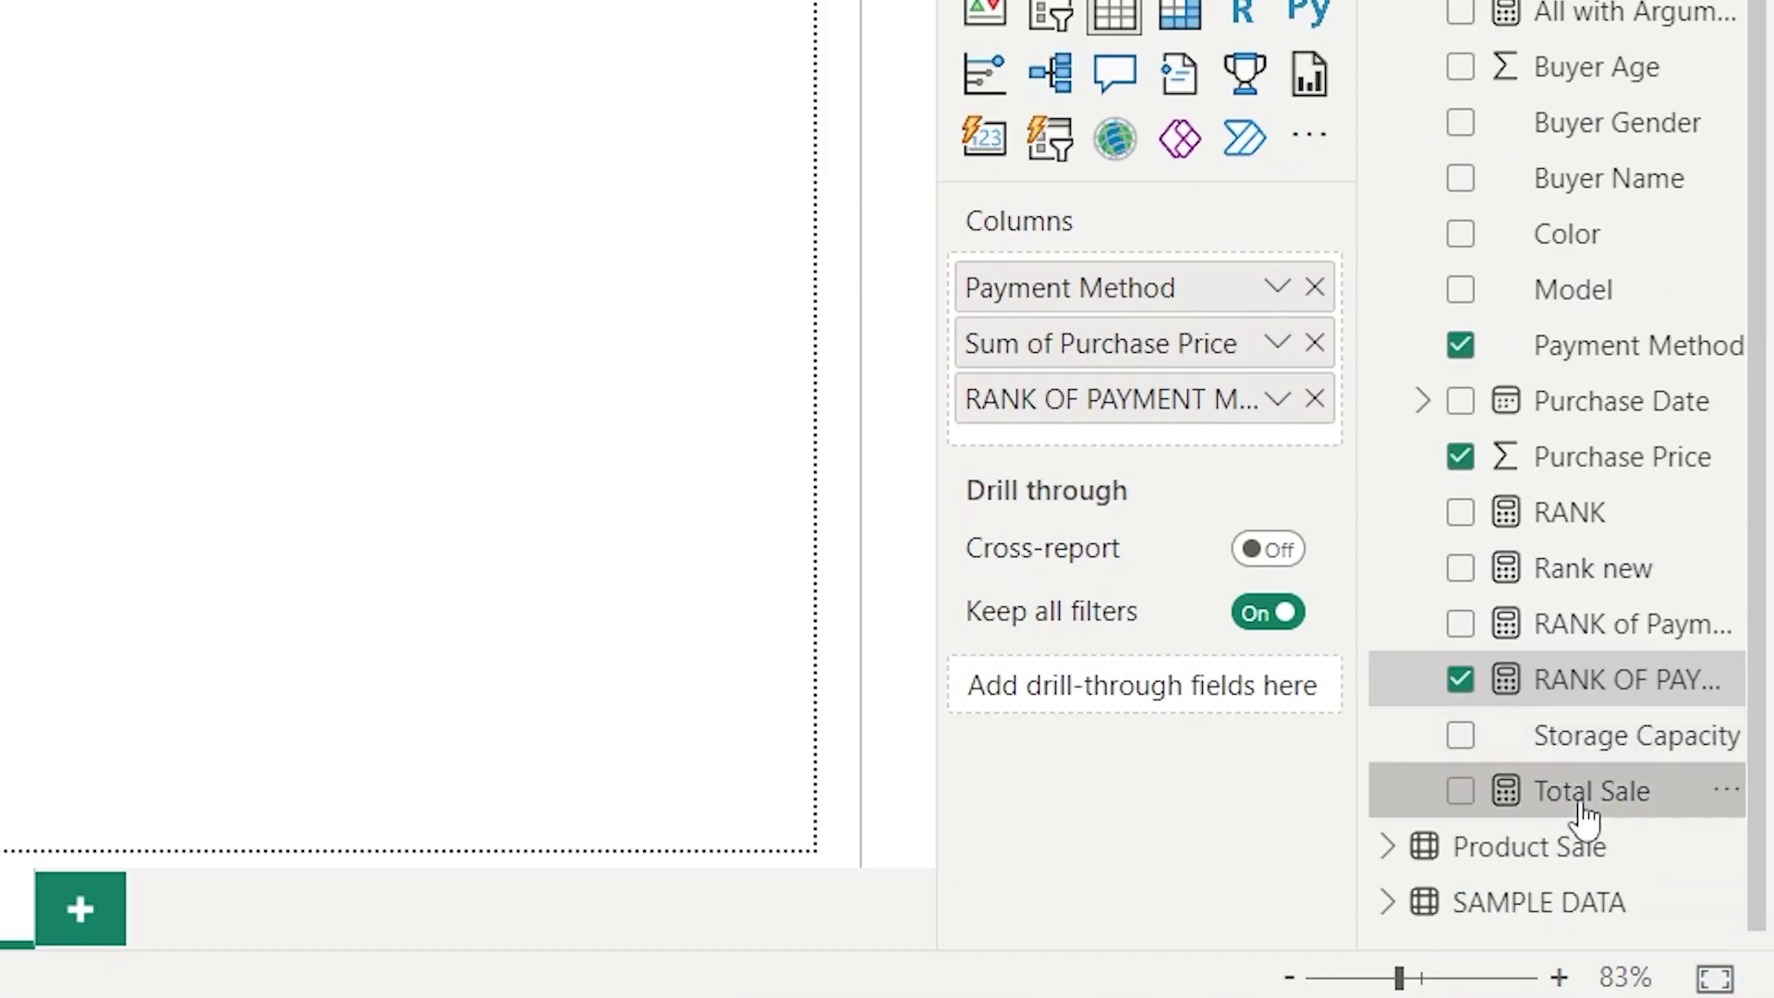
Re-enter the Total Sale measure's formula as SUM(MobilePhone[Purchase Price]) and commit it
click(1586, 813)
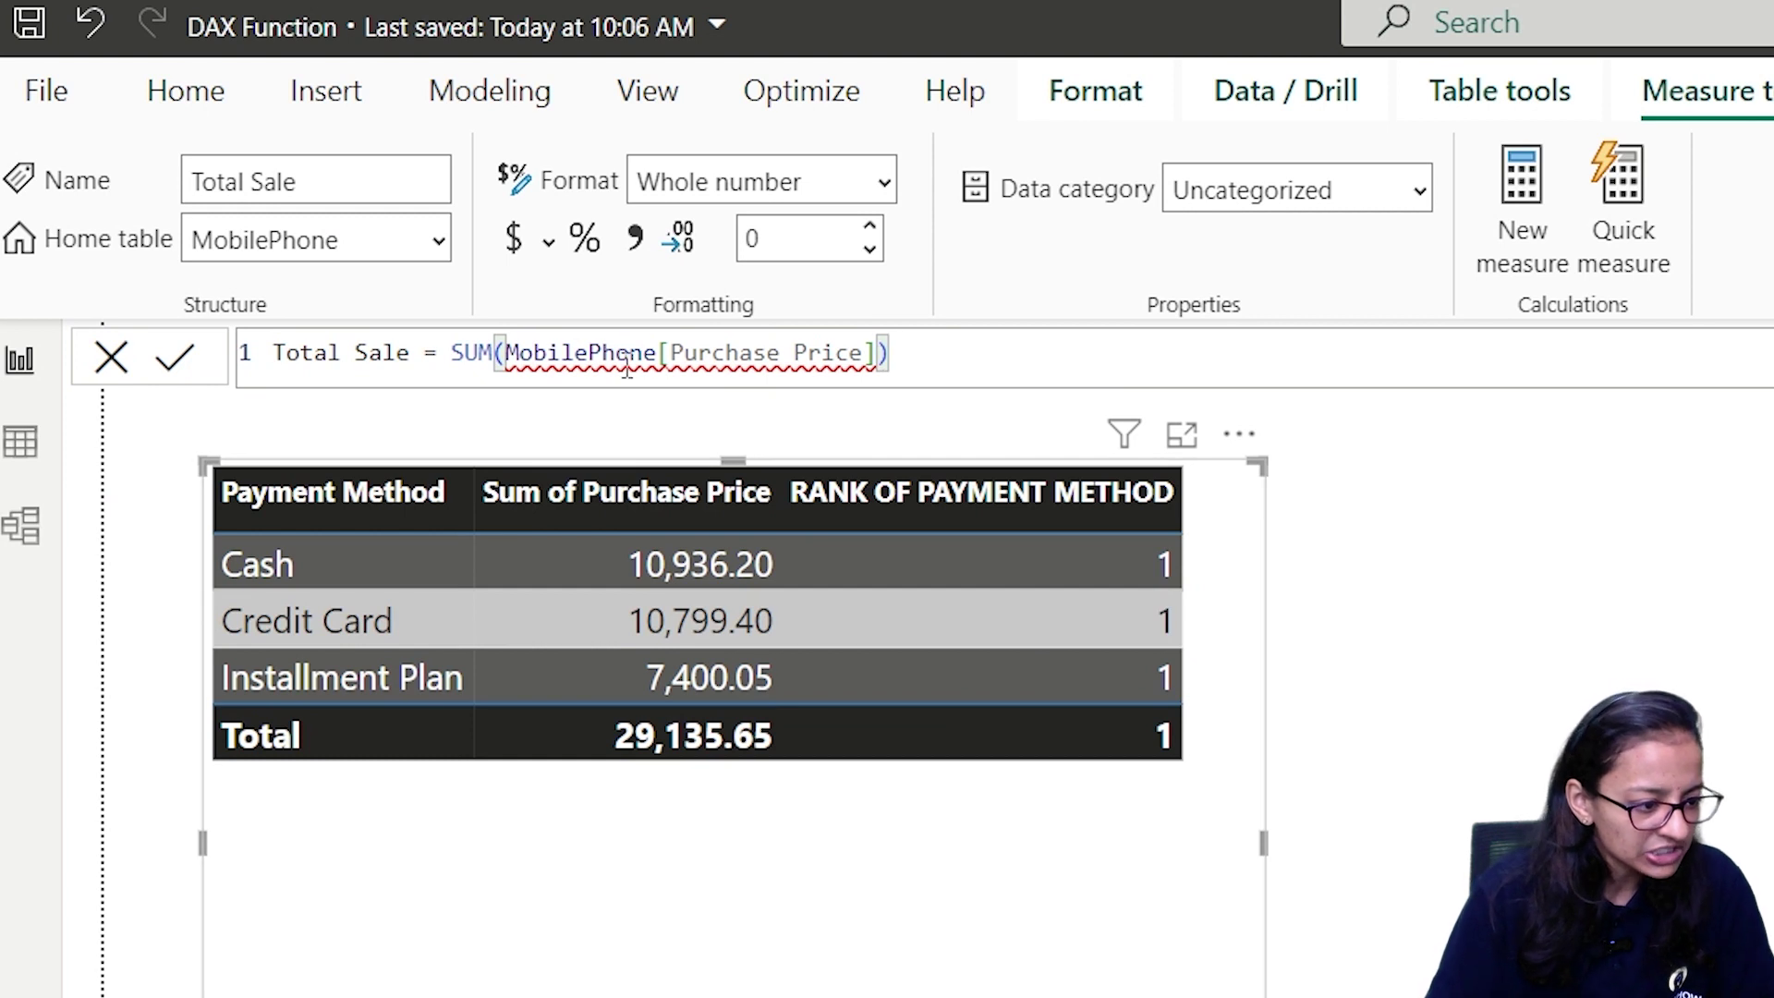
click(533, 354)
drag(914, 348, 440, 356)
key(BackSpace)
text(sum)
key(Tab)
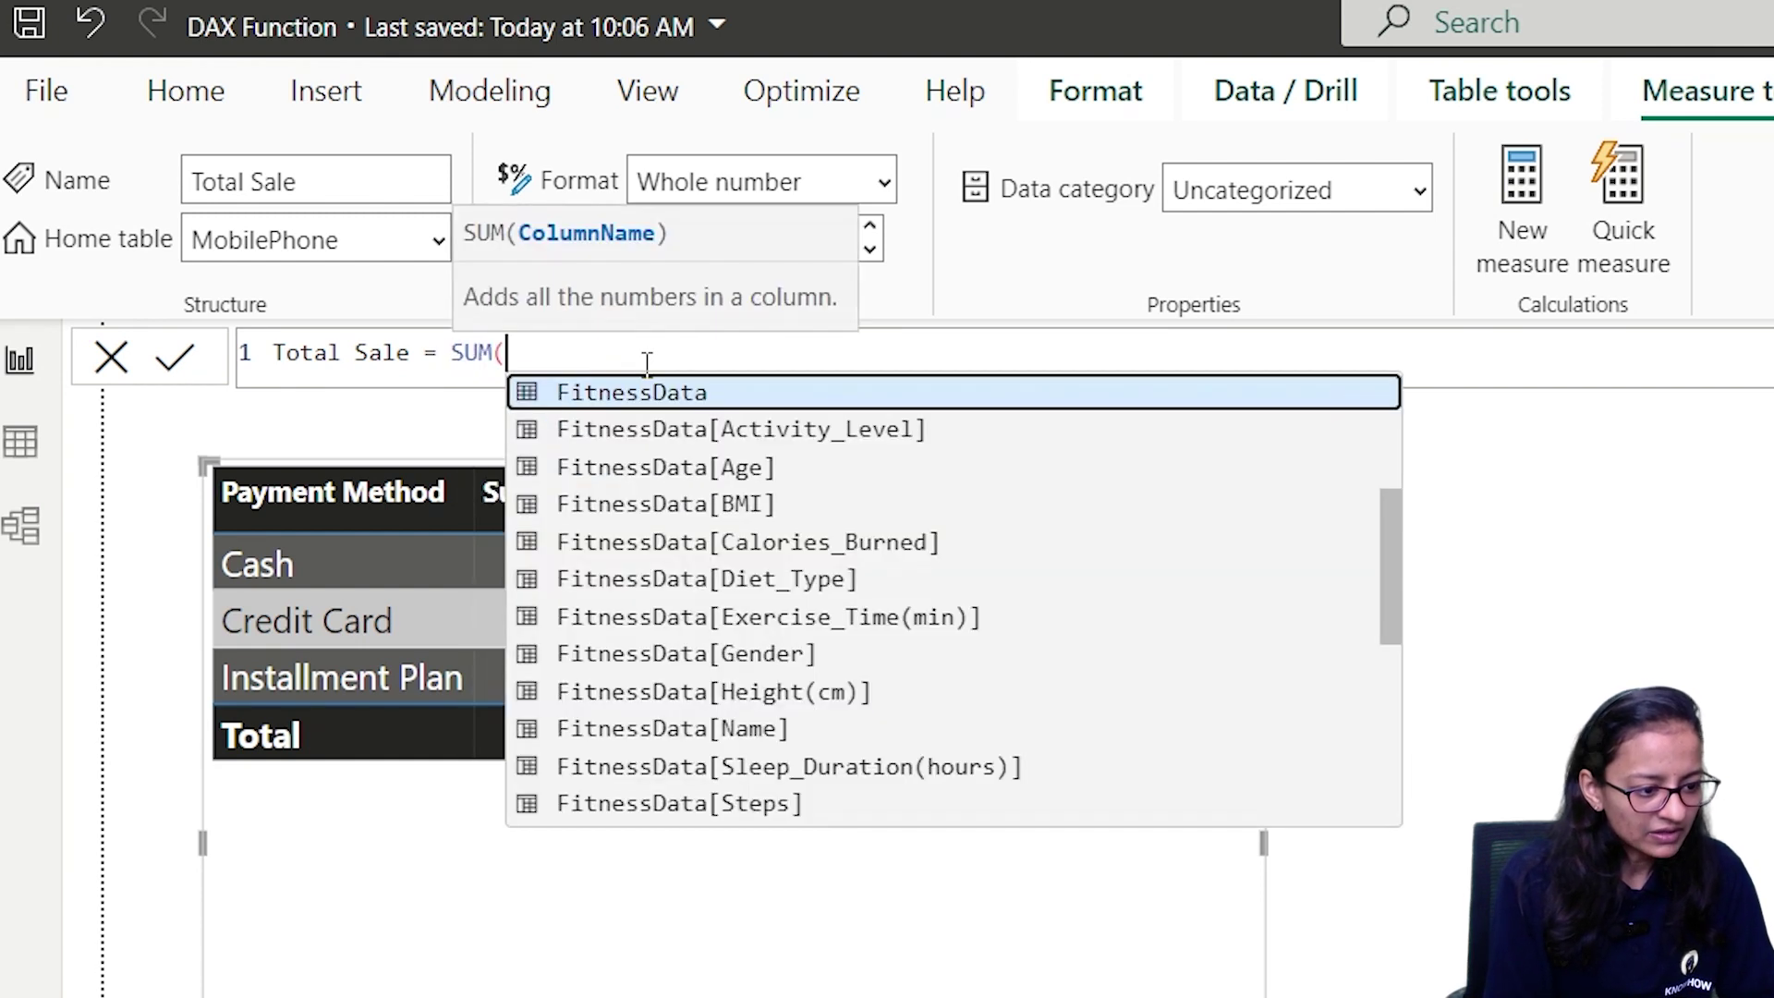
text(mo)
key(Down)
key(Down)
key(Down)
key(Down)
key(Down)
key(Down)
key(Down)
key(Down)
key(Down)
key(Tab)
text())
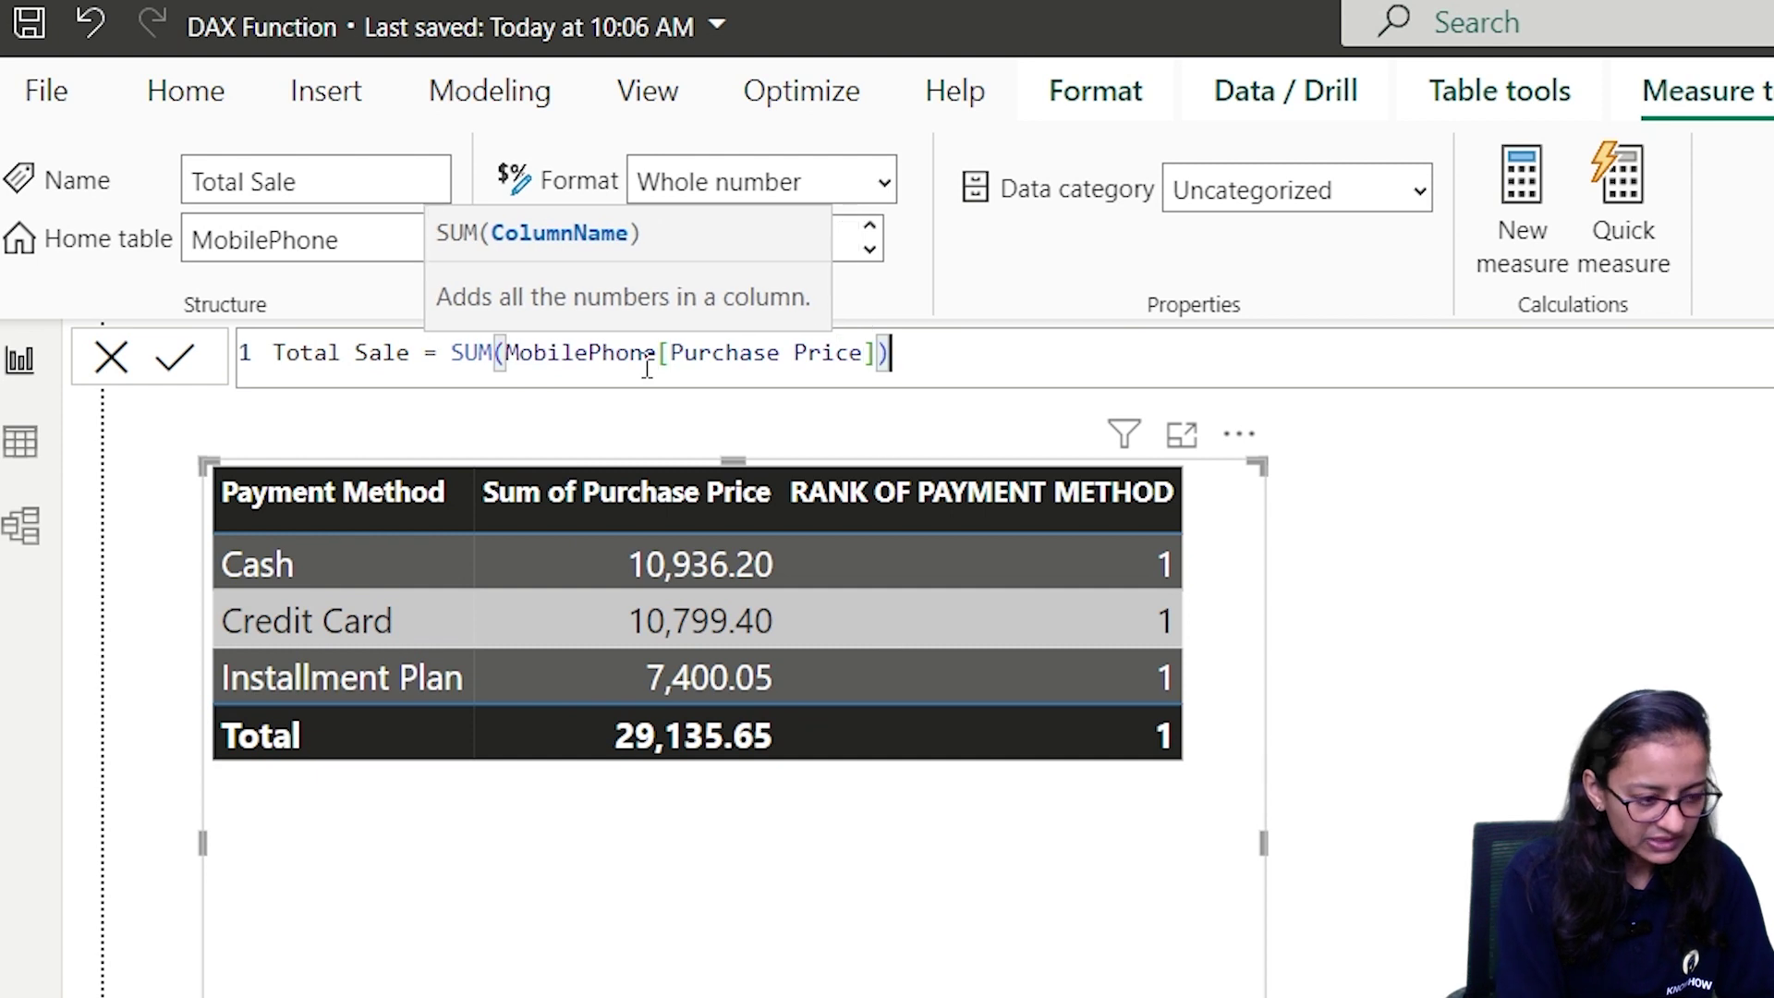
click(178, 360)
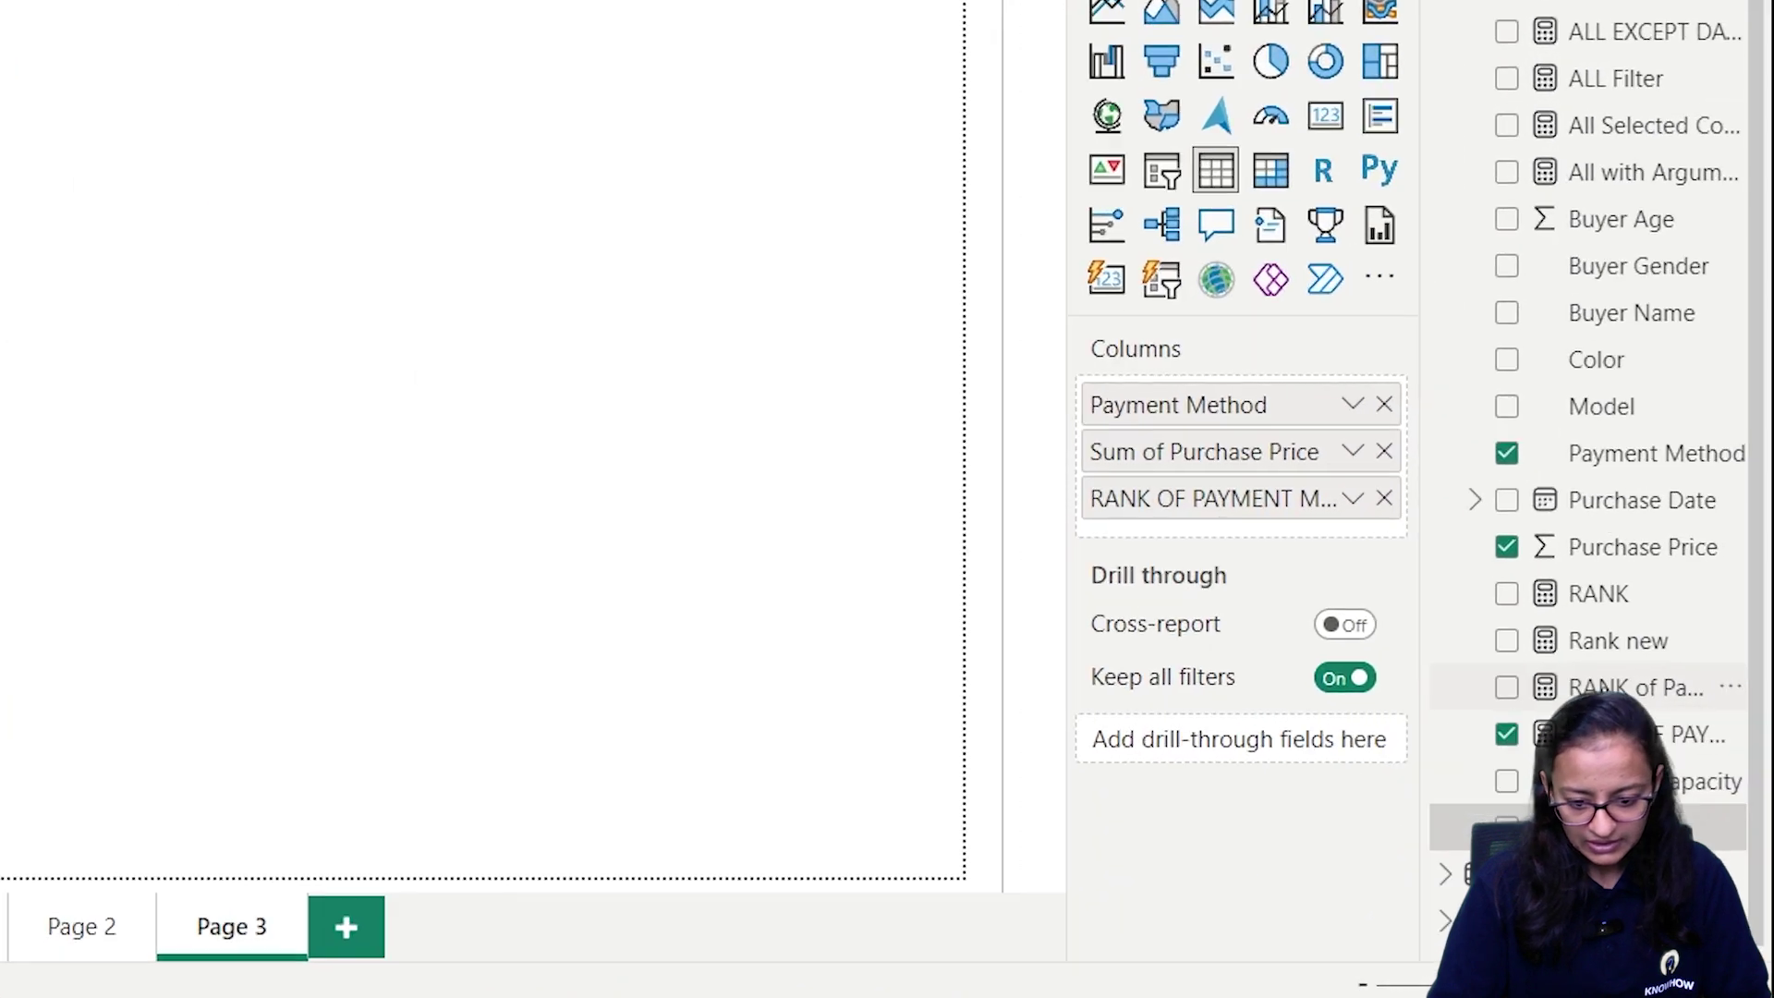
In the RANK OF PAYMENT METHOD measure, replace the SUM expression with the [Total Sale] measure and commit the formula
click(1654, 726)
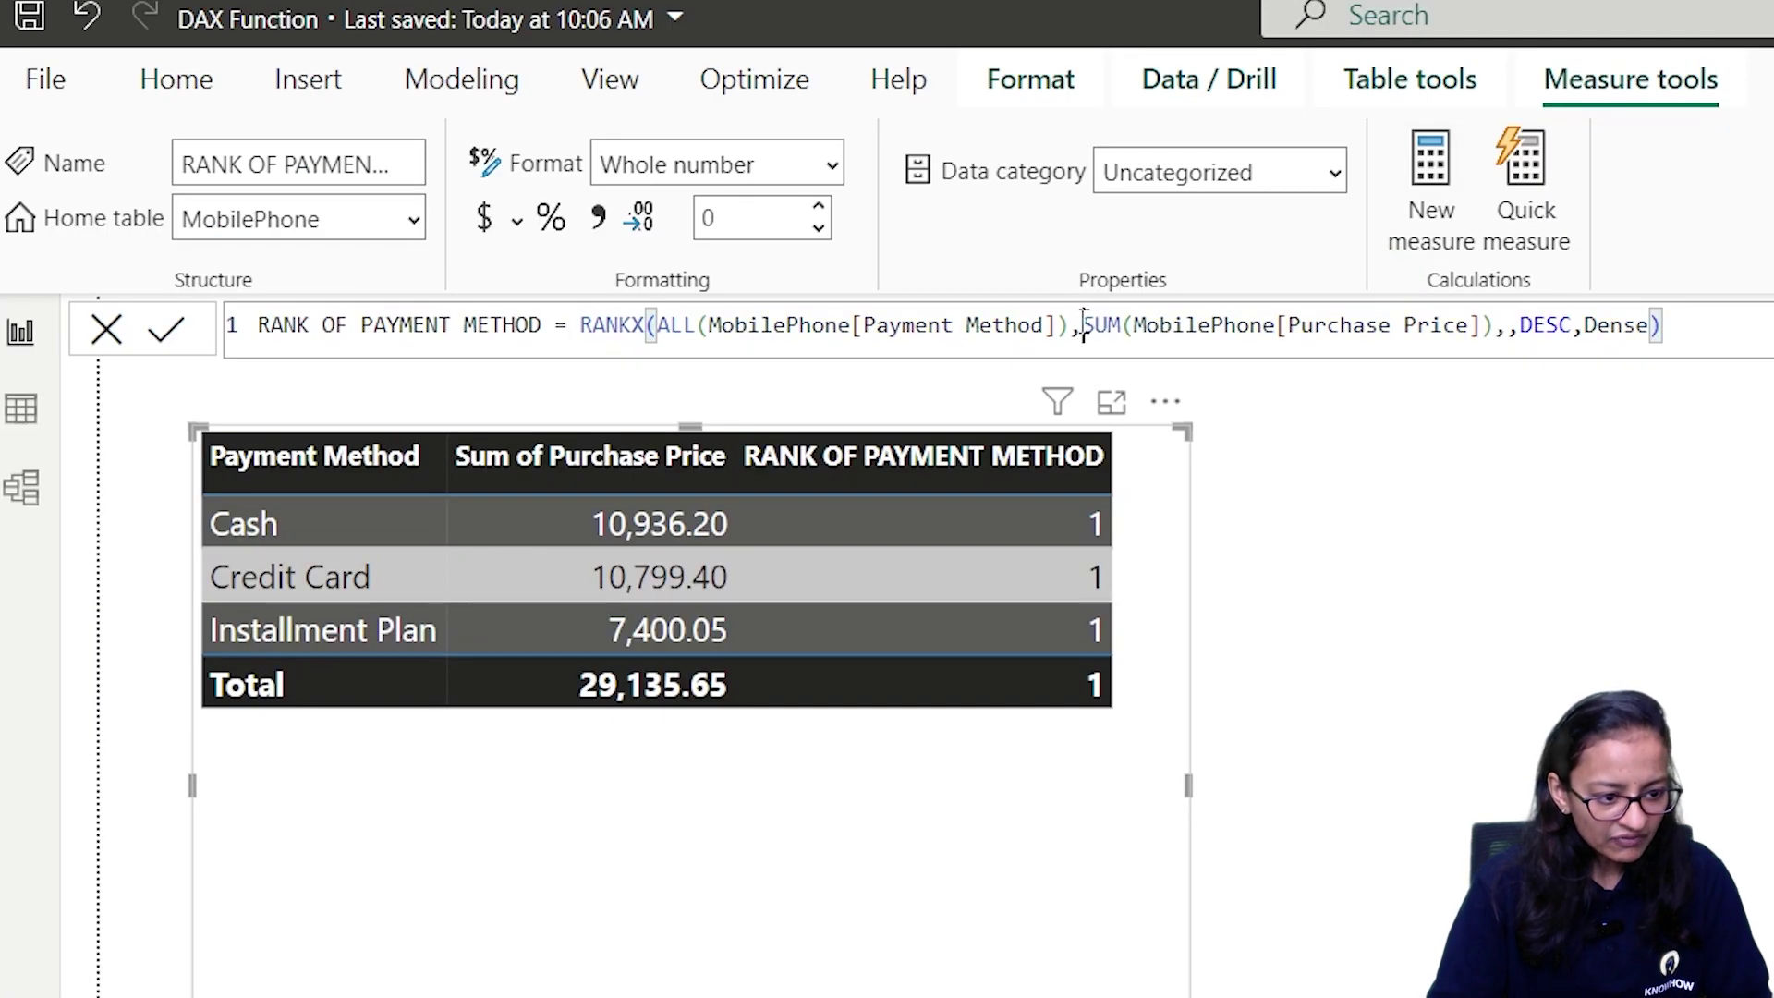
drag(1085, 325, 1509, 327)
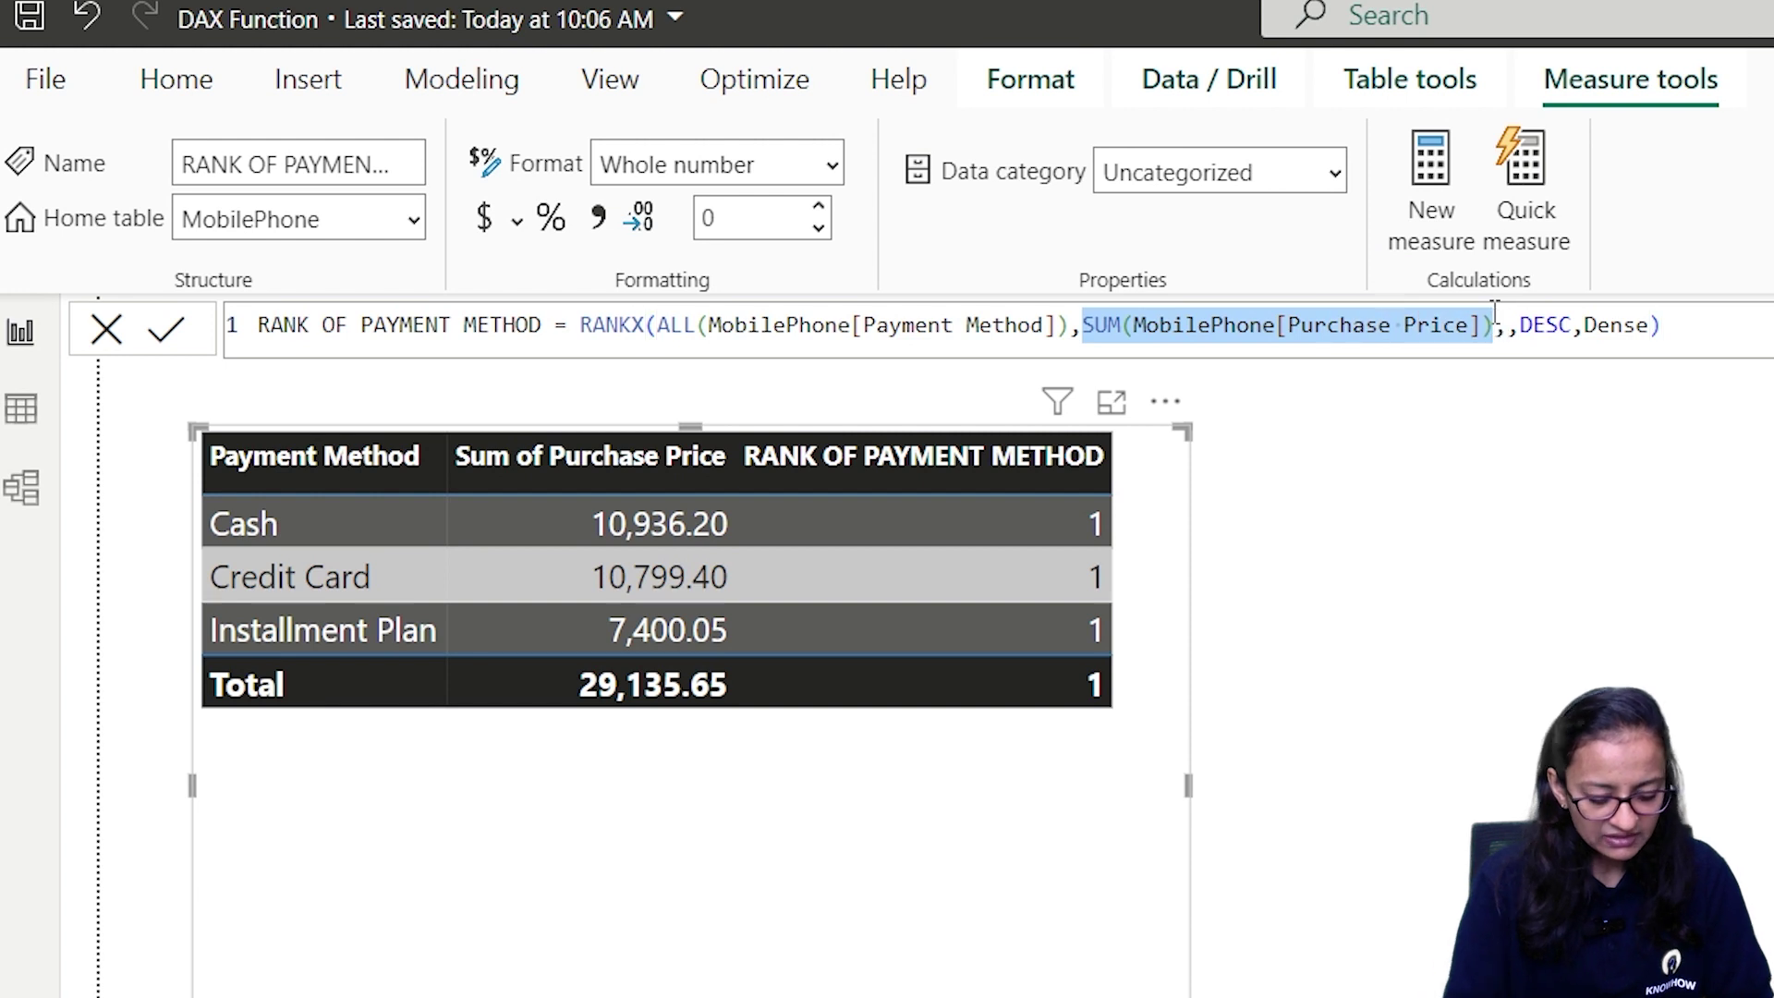
key(BackSpace)
text(tot)
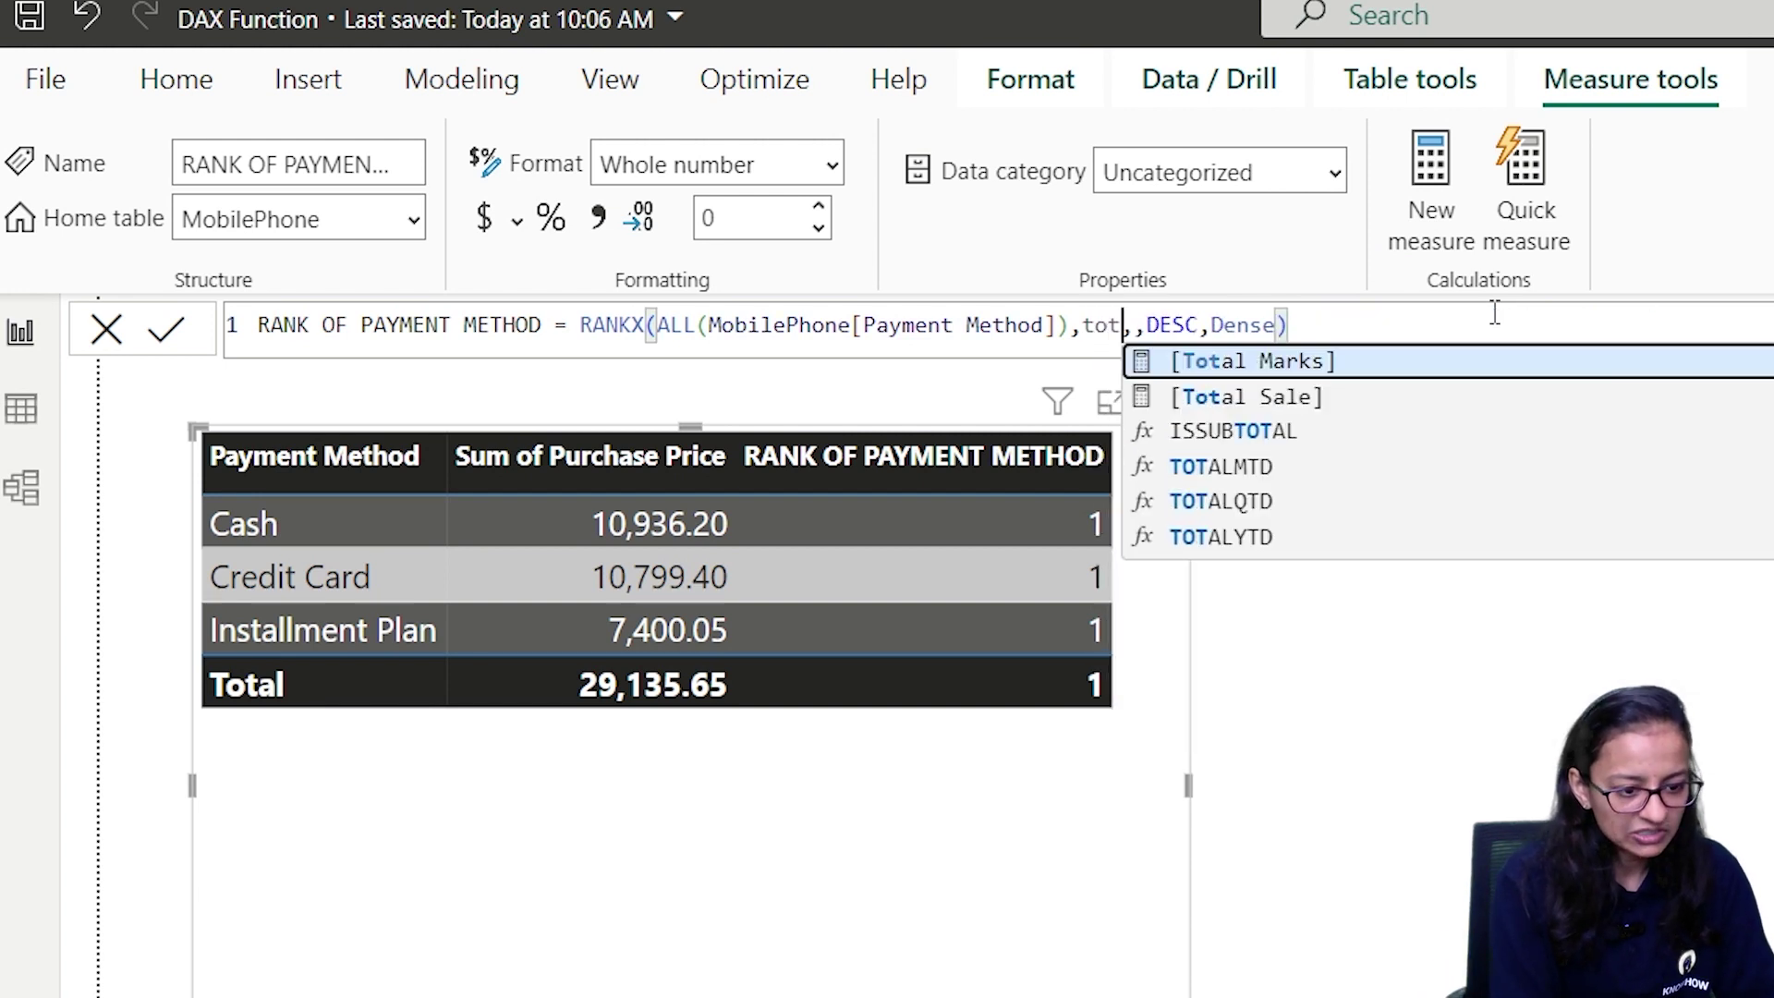
text(al s)
key(Tab)
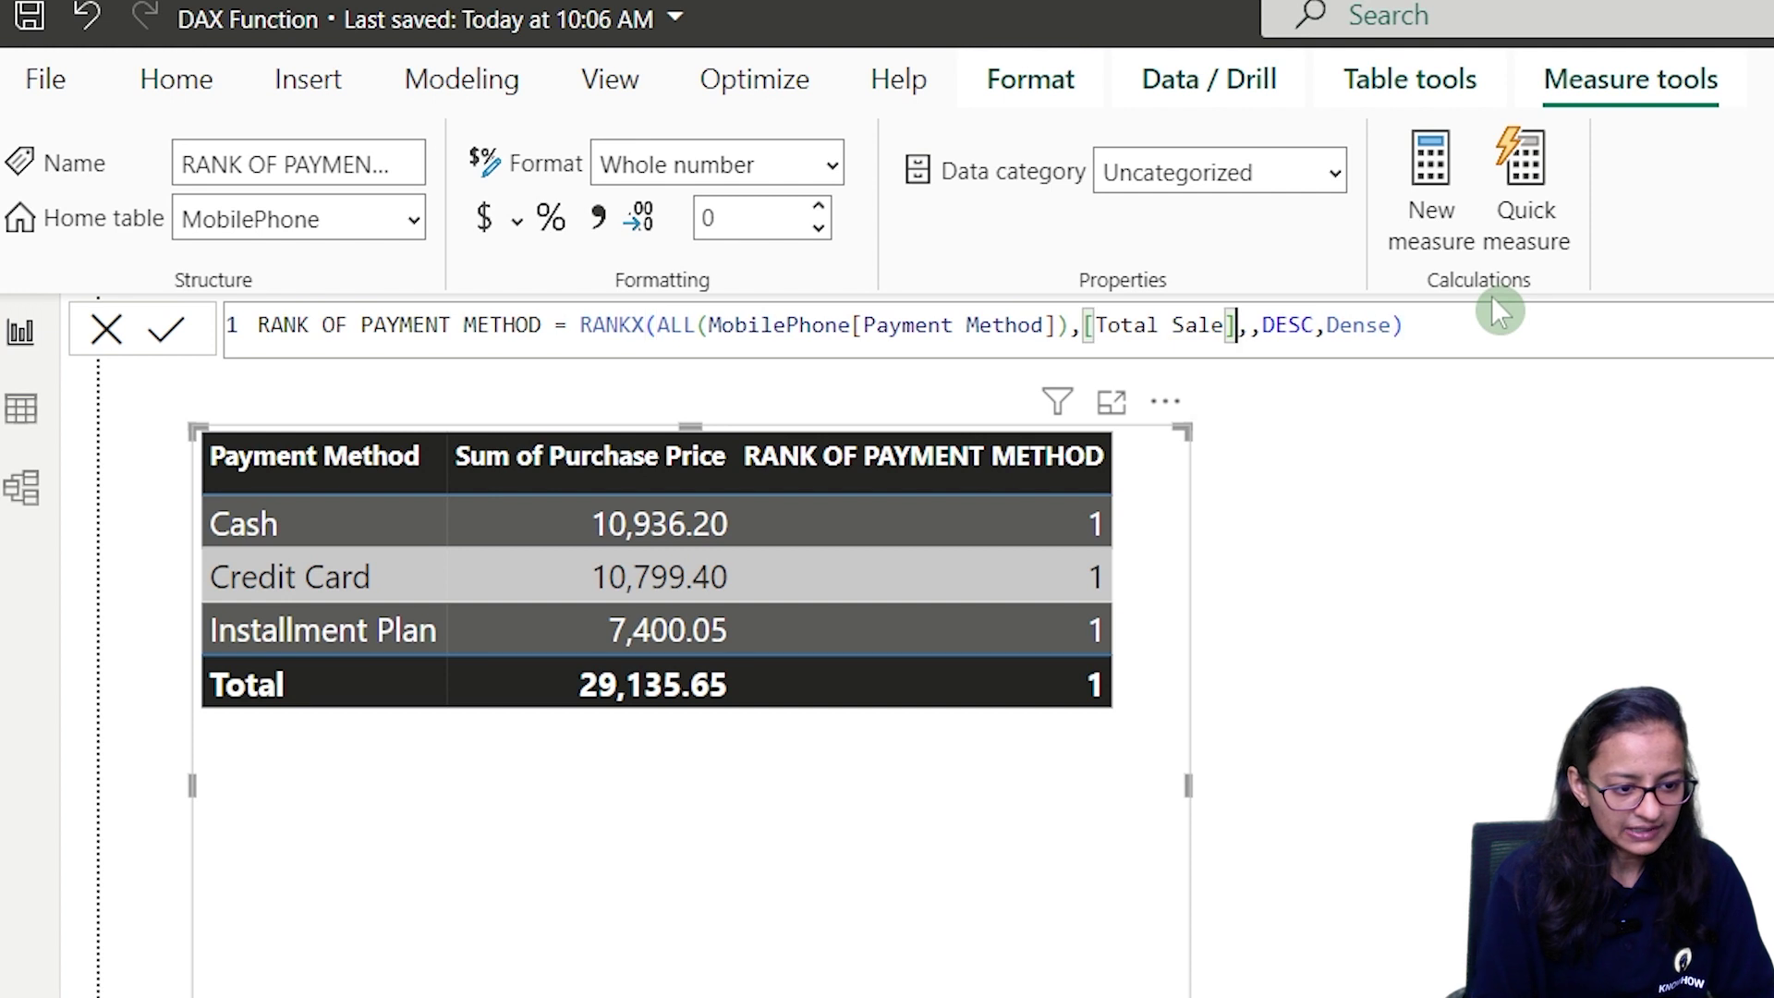
click(157, 328)
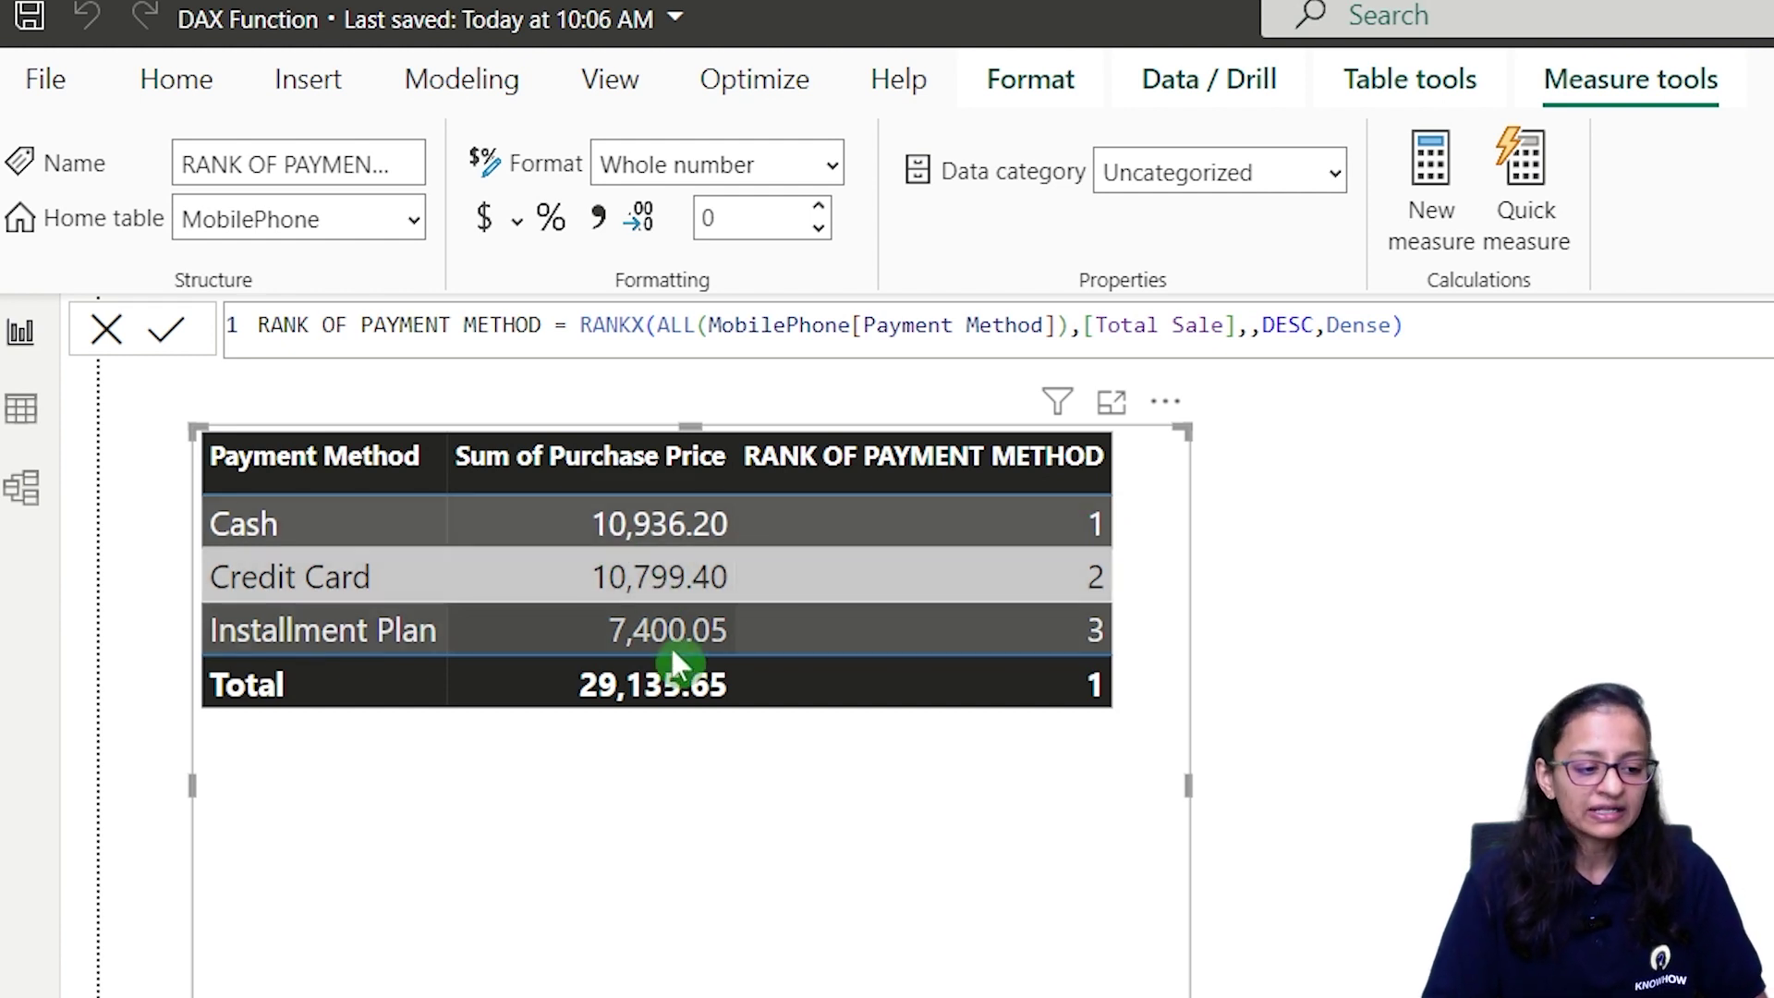
Change the order argument of the RANK OF PAYMENT METHOD measure to ASC and commit the formula
click(1313, 324)
key(BackSpace)
key(BackSpace)
key(BackSpace)
key(BackSpace)
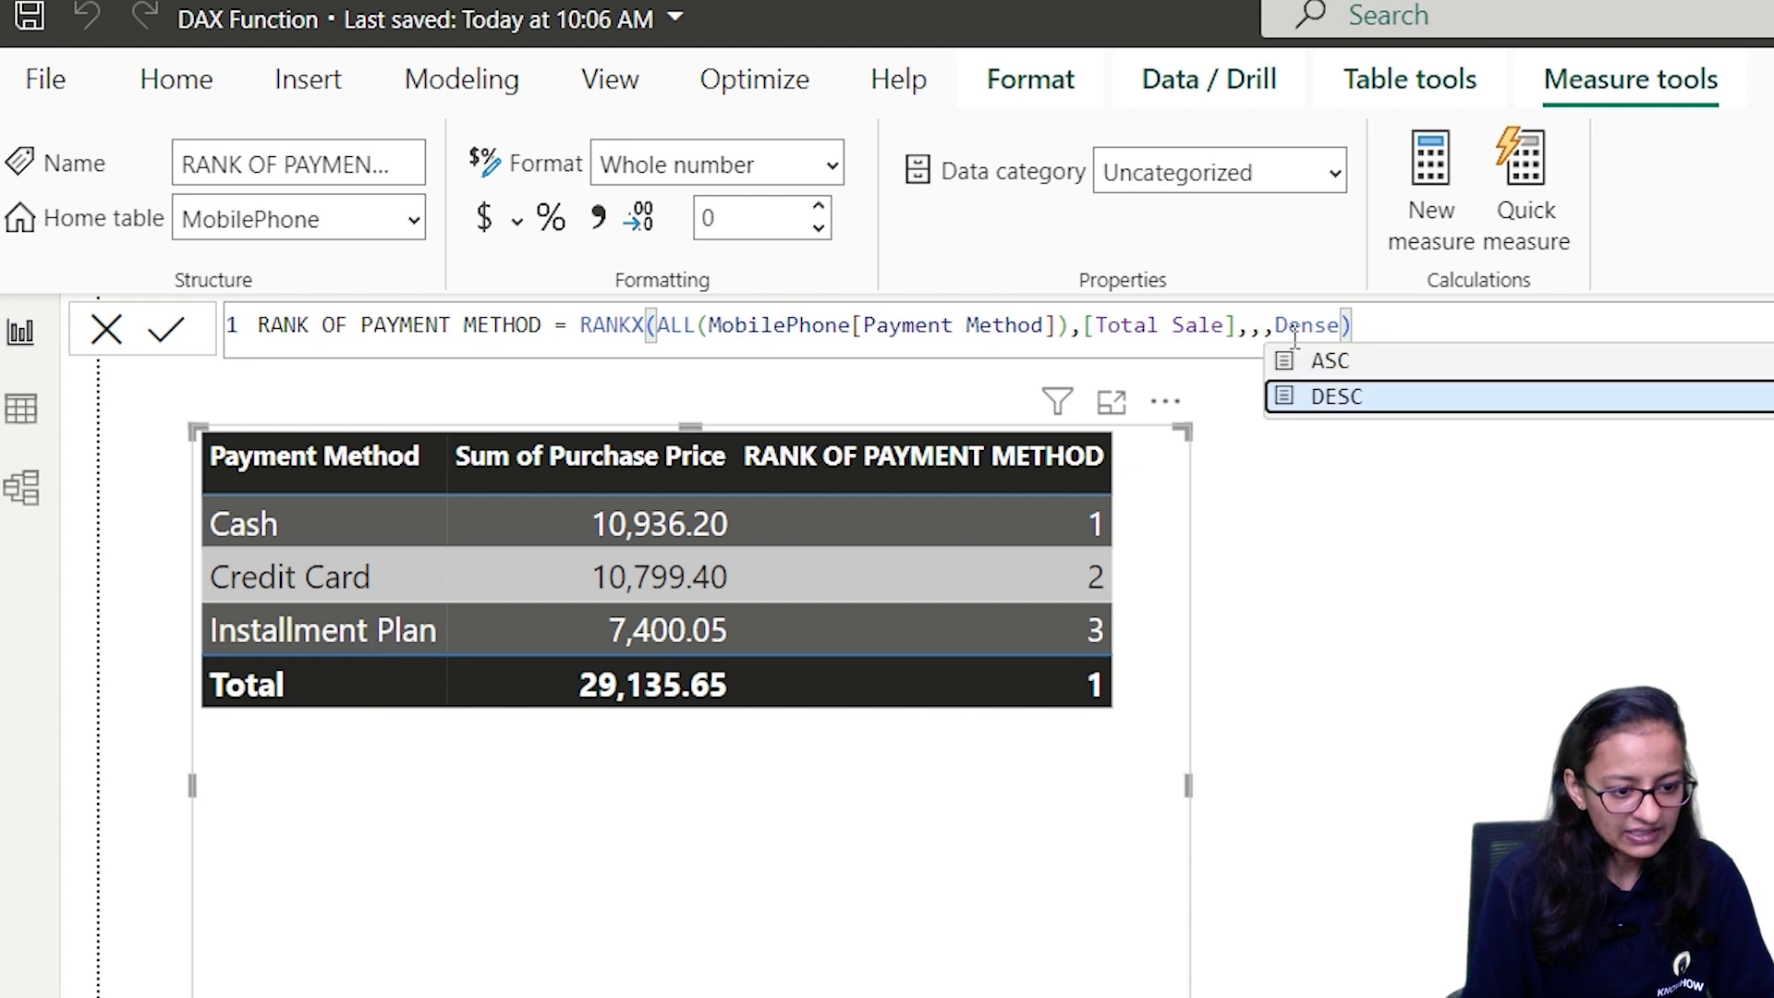
key(Tab)
click(165, 333)
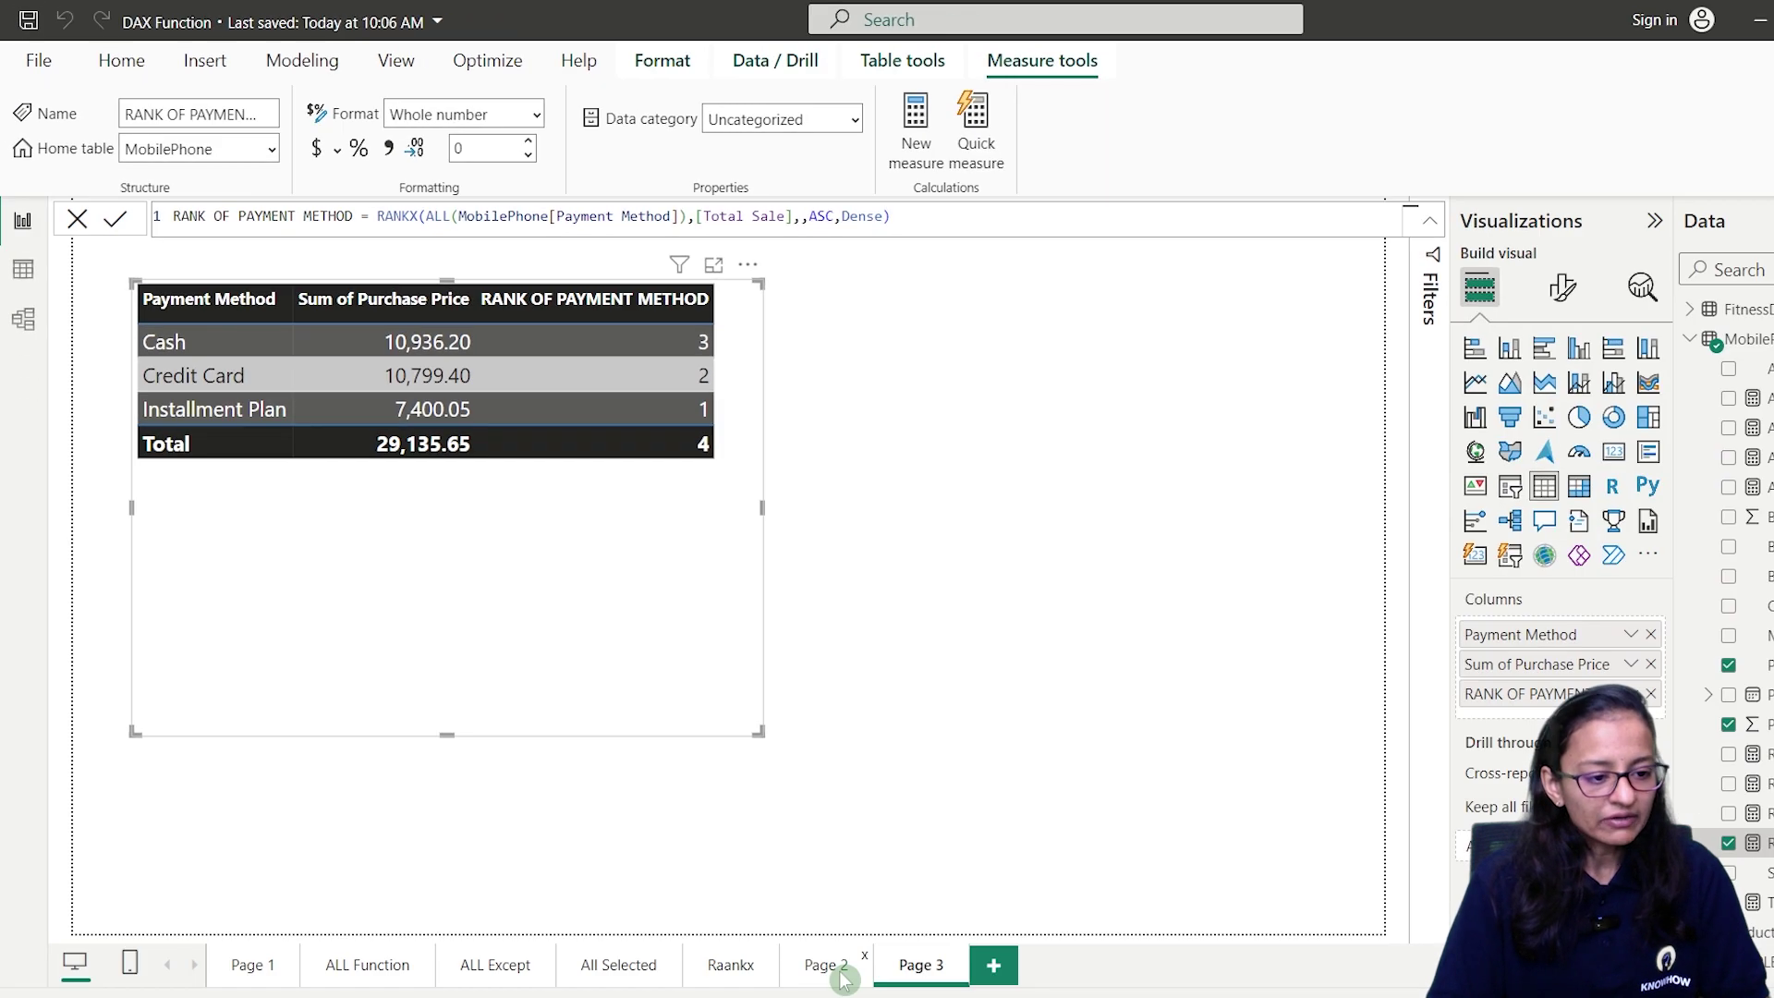
On Page 2, select the student marks table visual and inspect the rows of its source SAMPLE DATA table
click(826, 965)
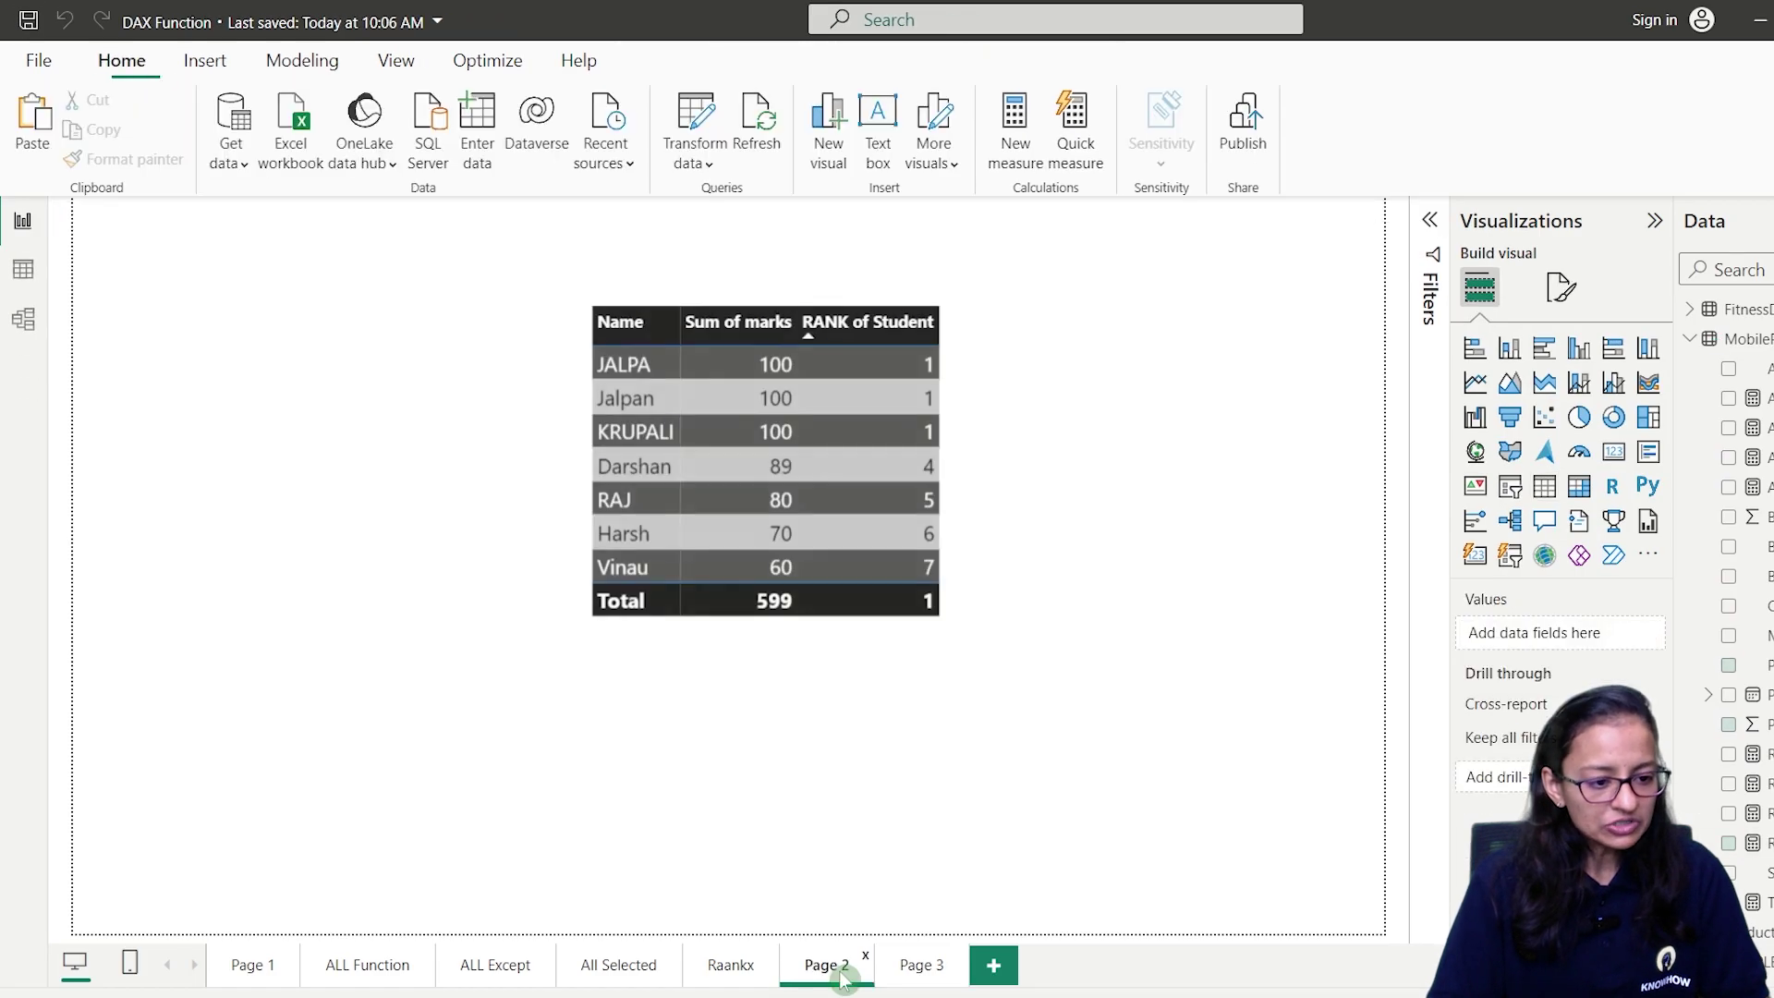
click(831, 645)
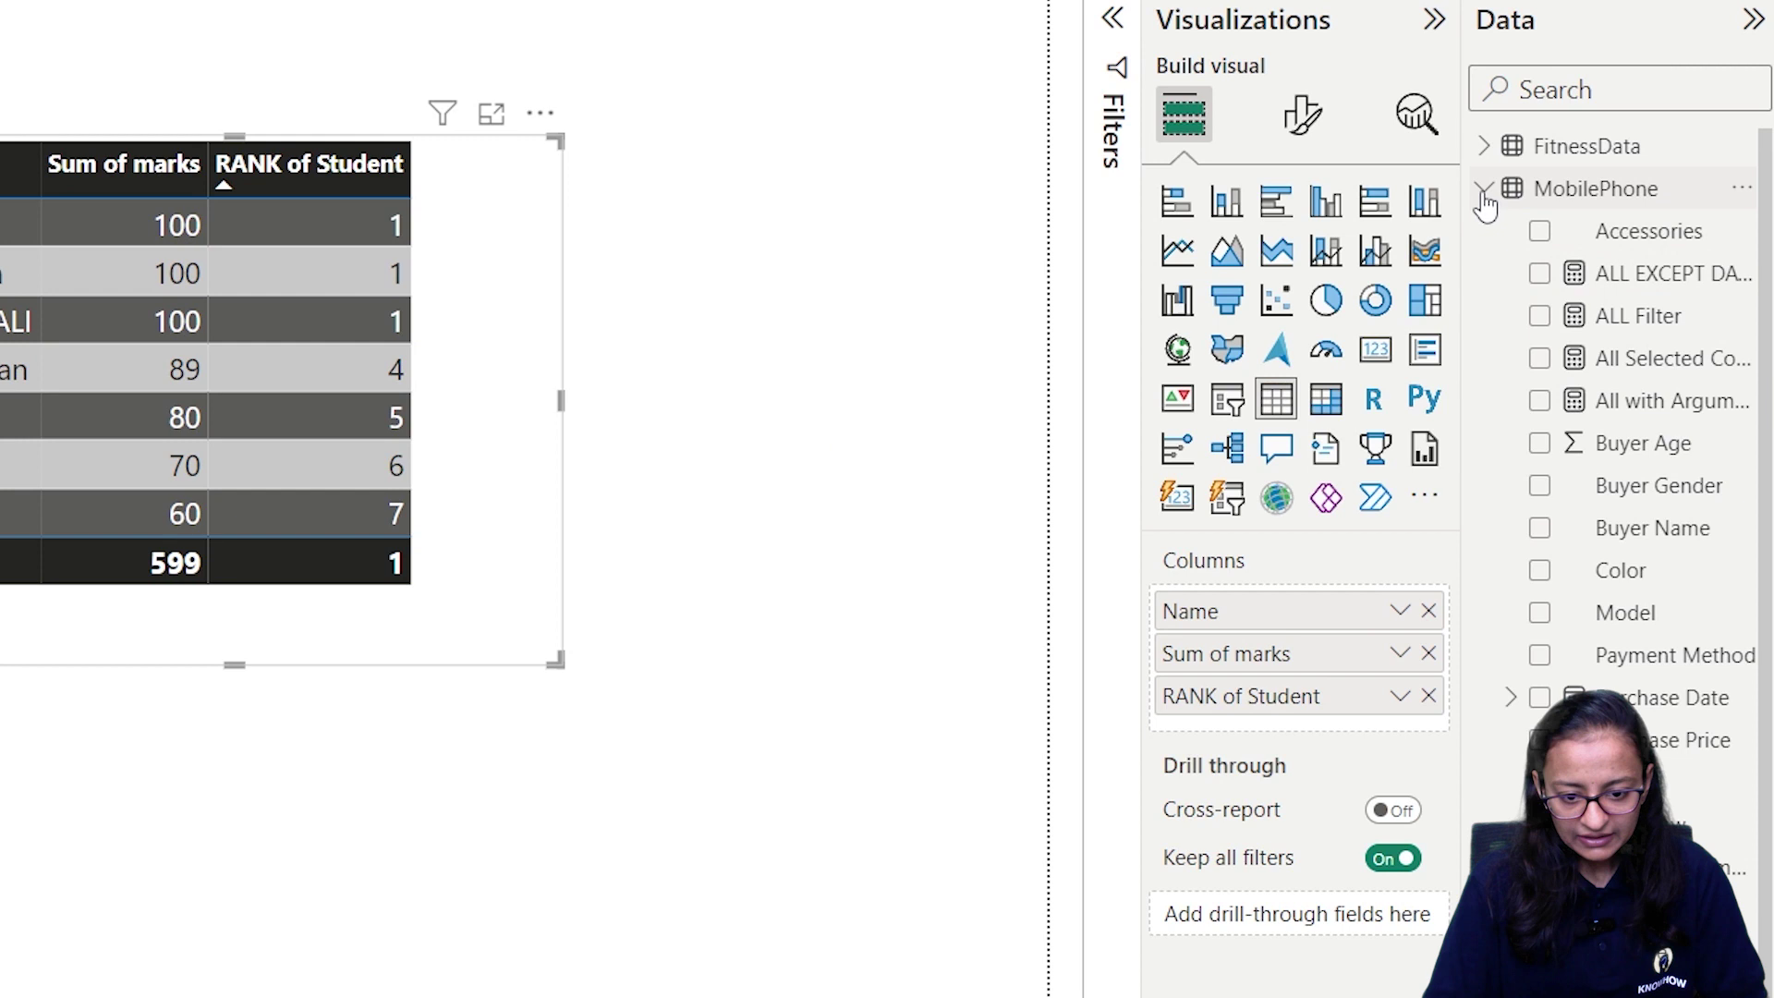
click(1690, 339)
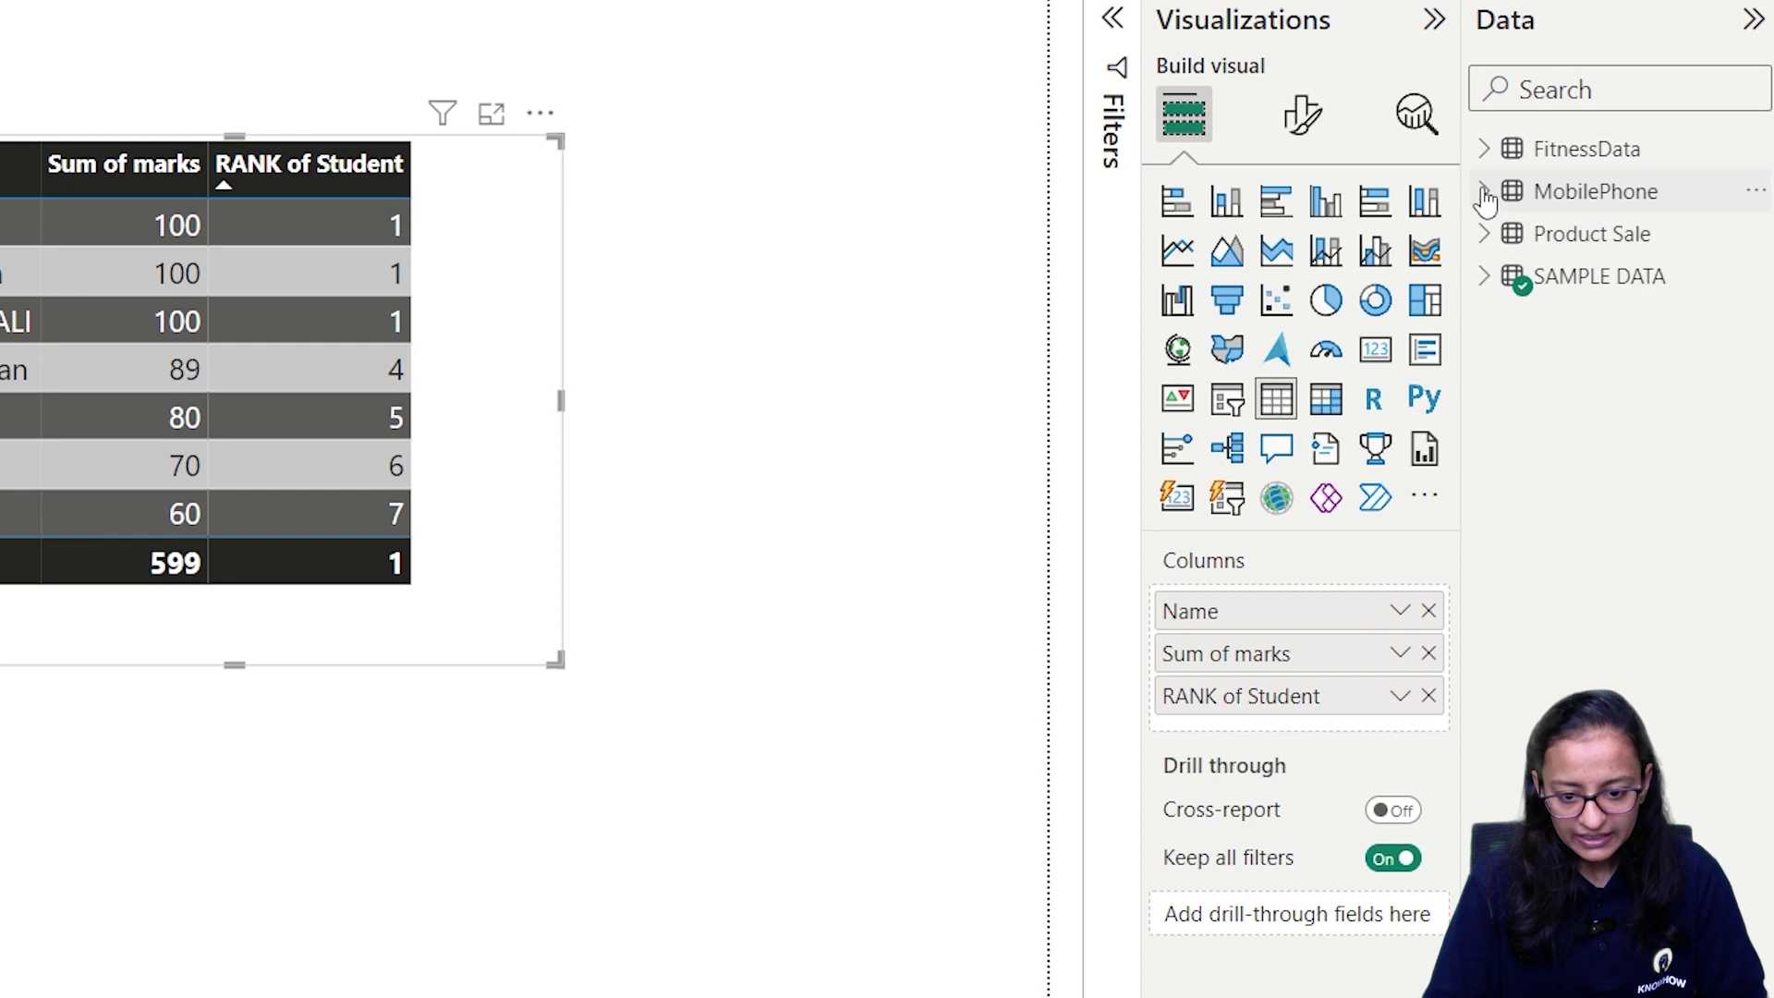
click(1579, 276)
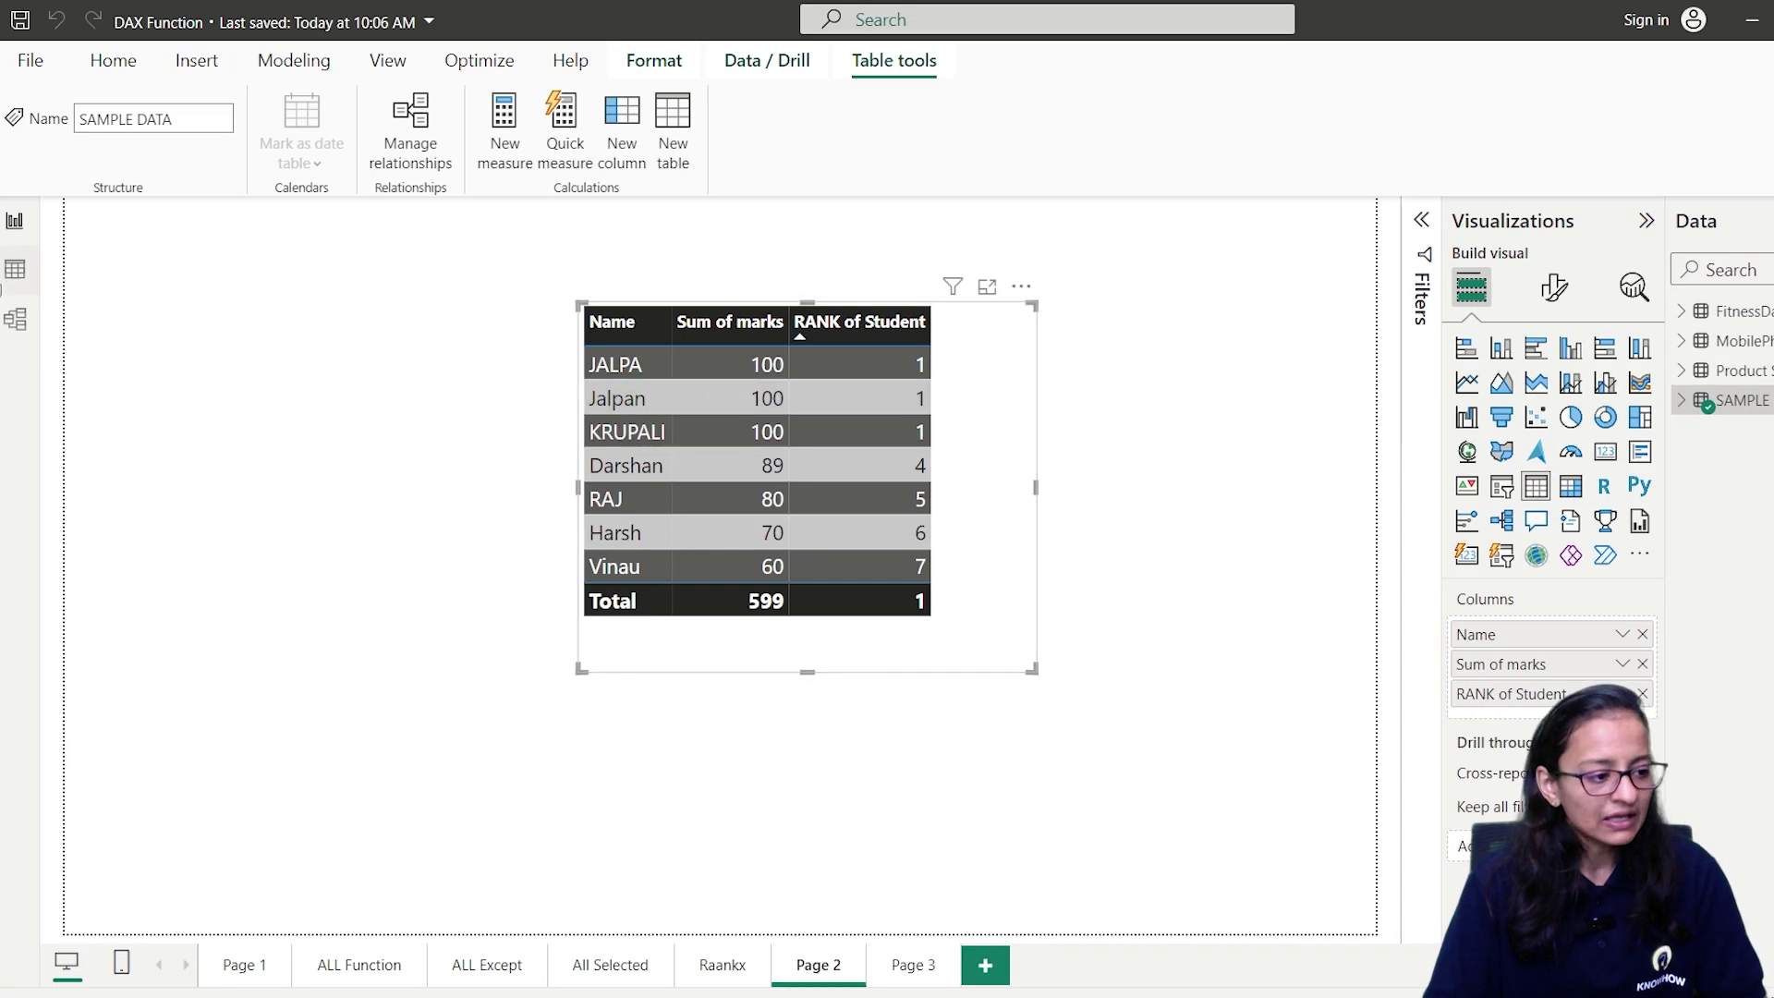
click(13, 269)
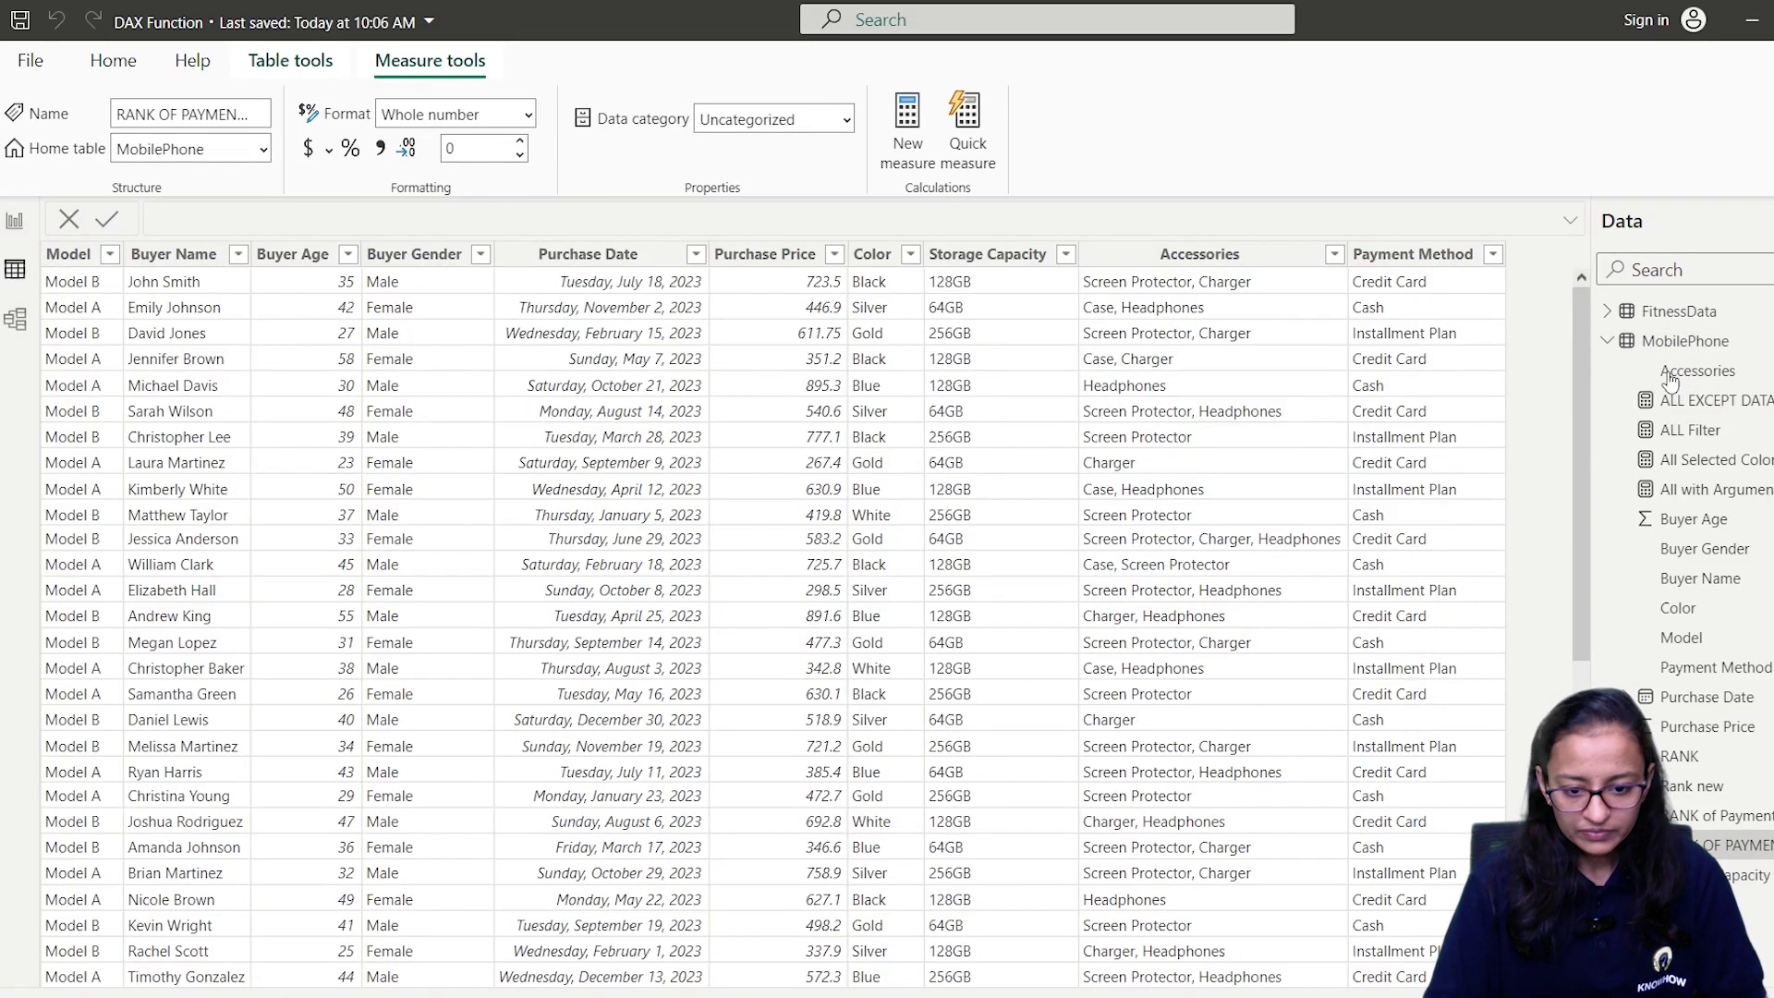
click(1617, 342)
click(1677, 400)
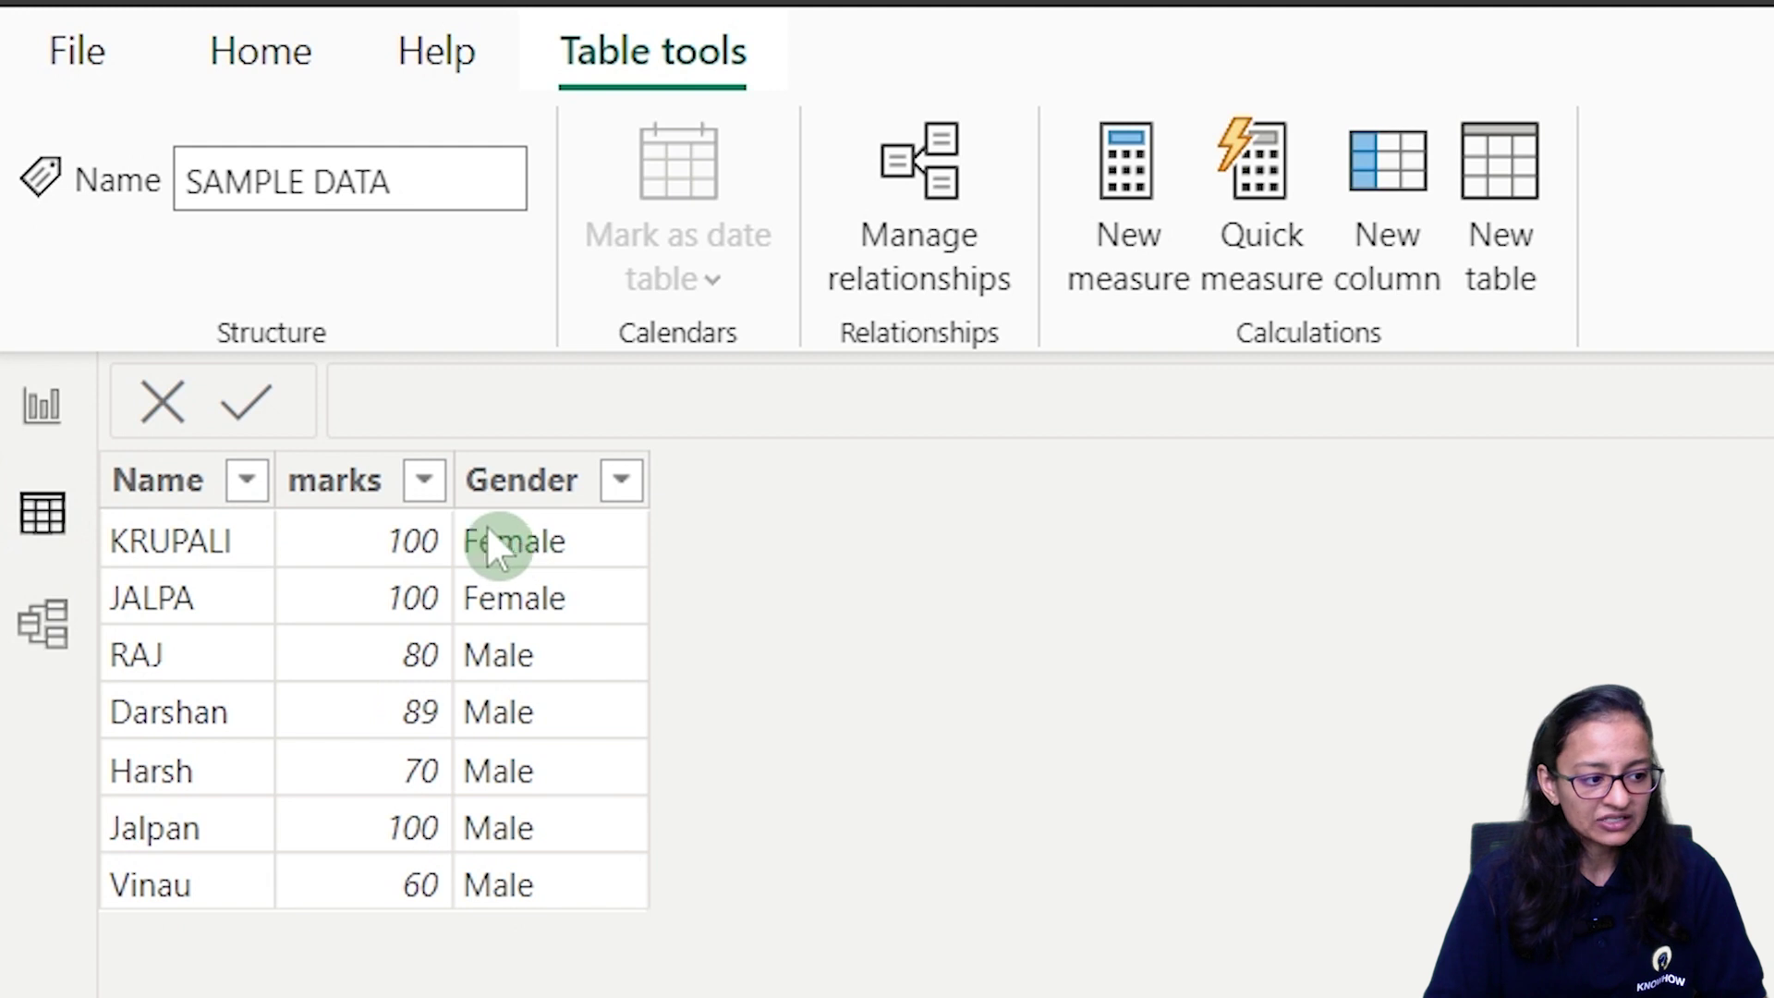
Back in the report, open the RANK of Student measure's formula and highlight its ALL('SAMPLE DATA'[Name]) expression
click(42, 404)
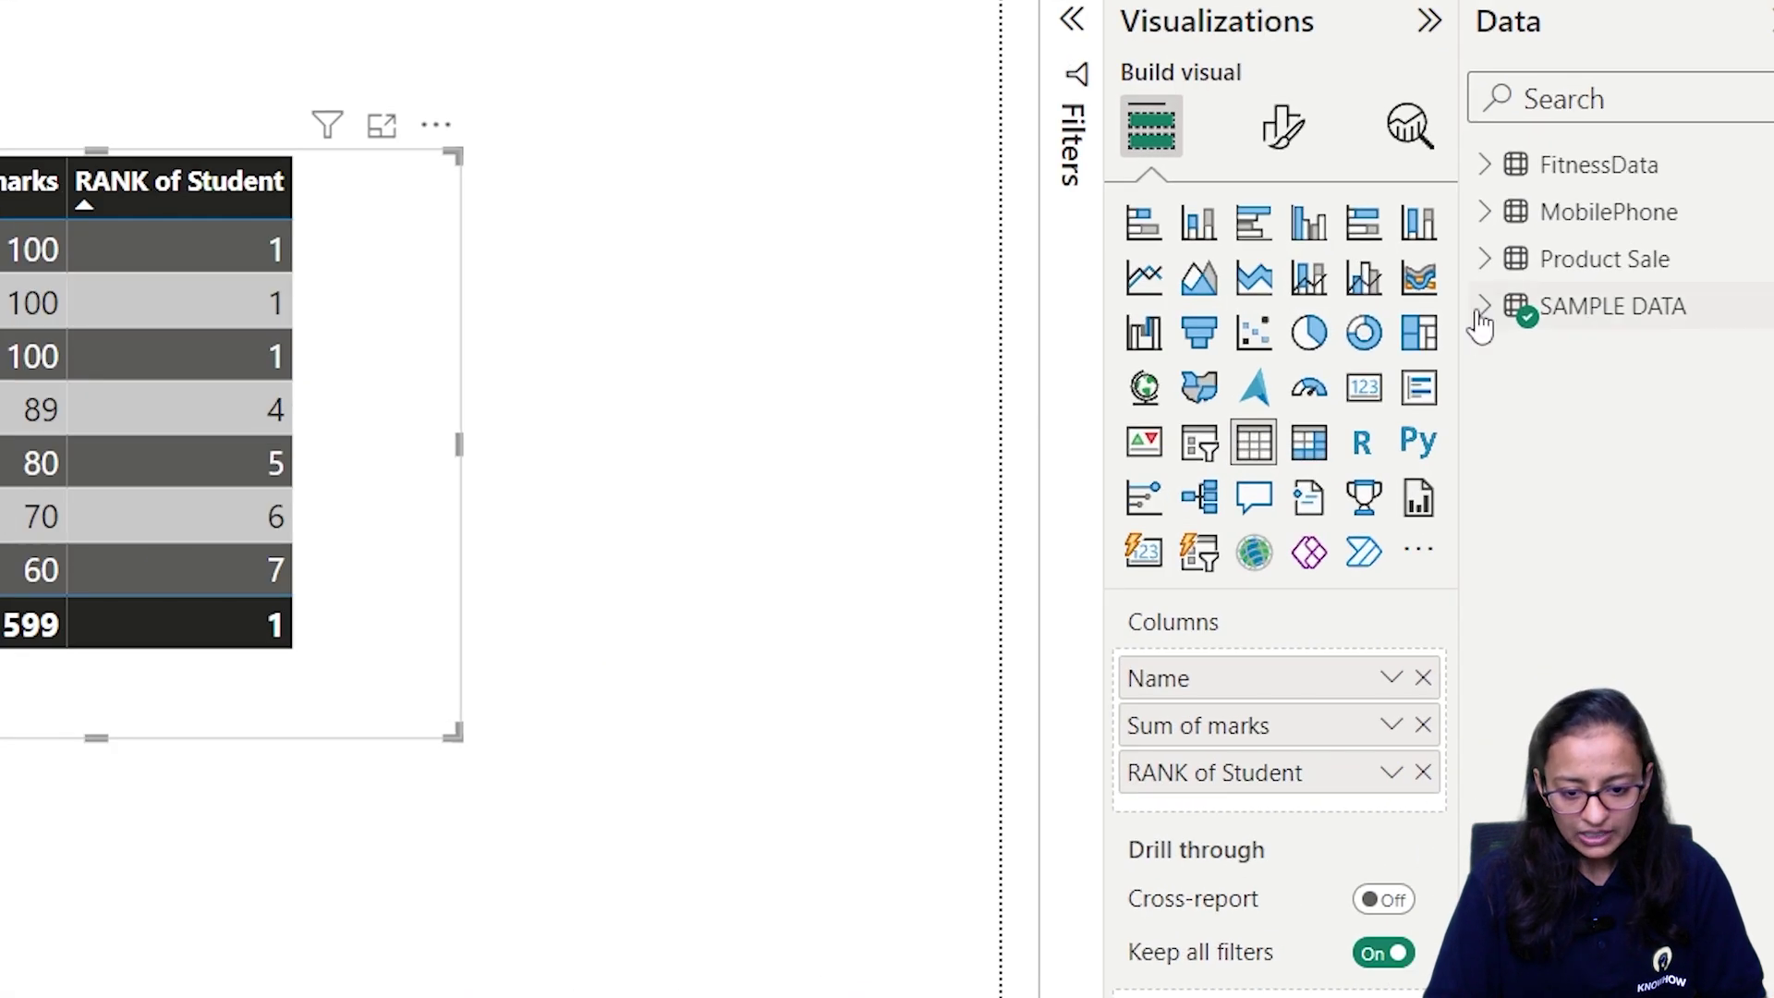
click(1479, 316)
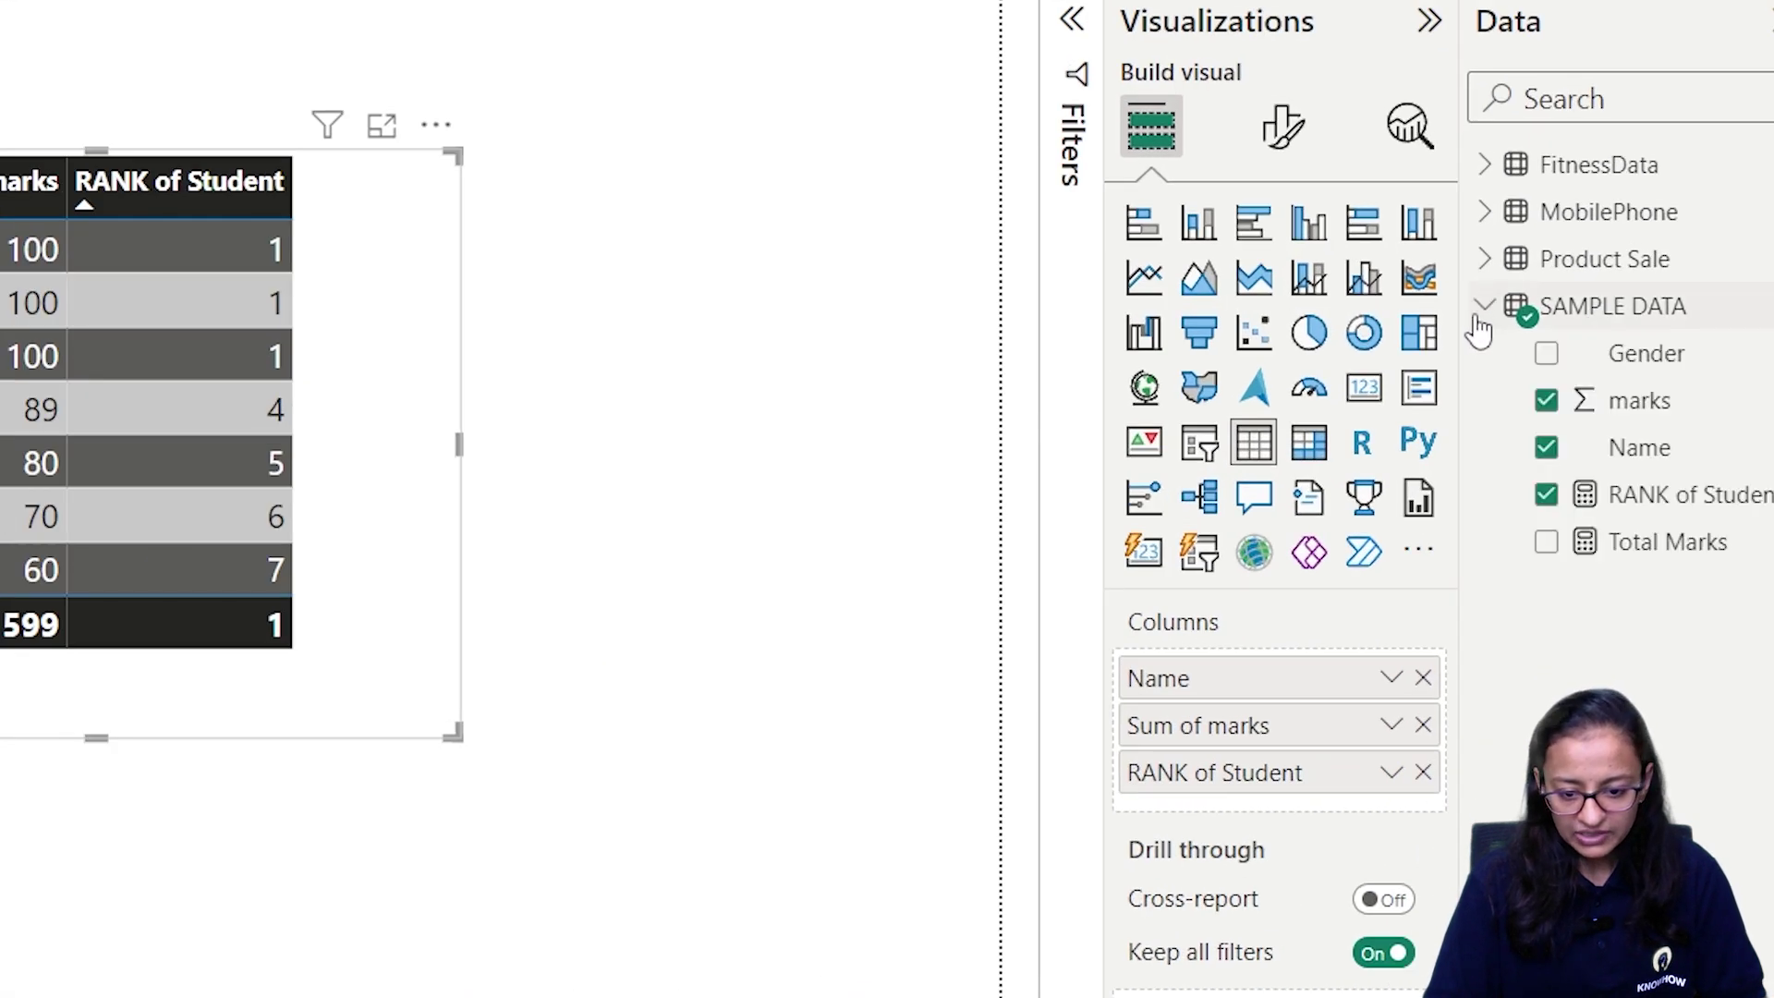
click(1694, 513)
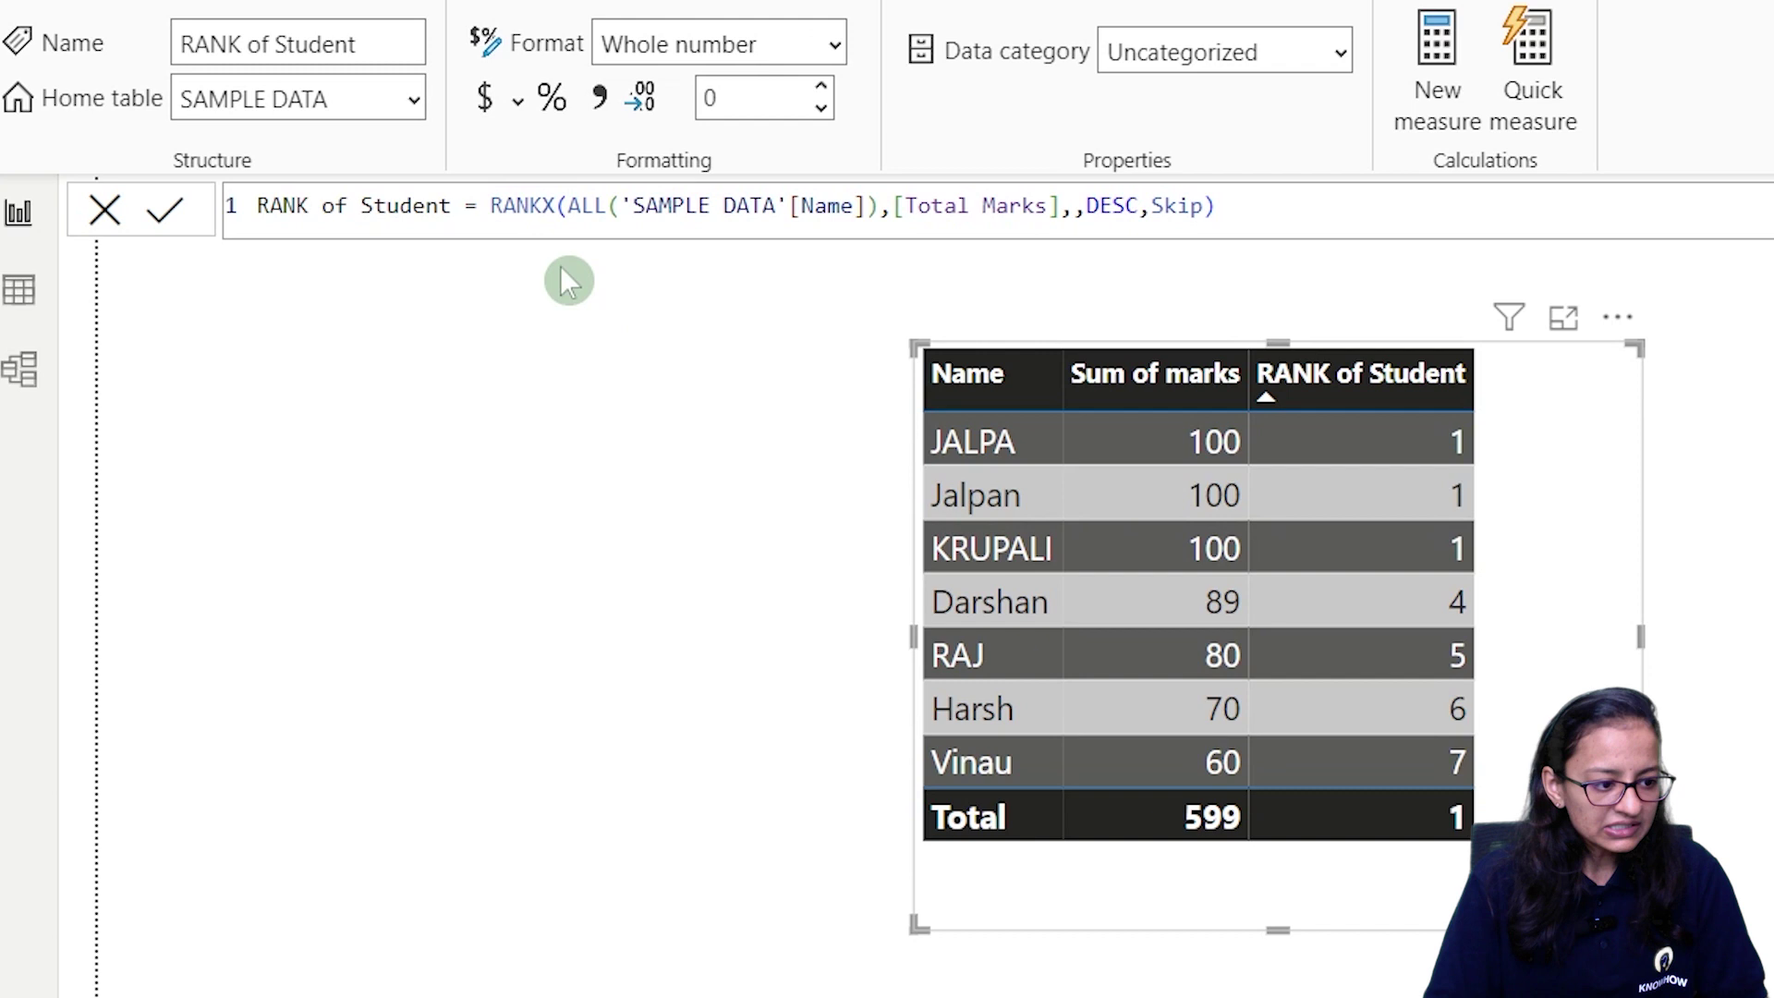
drag(568, 198, 870, 191)
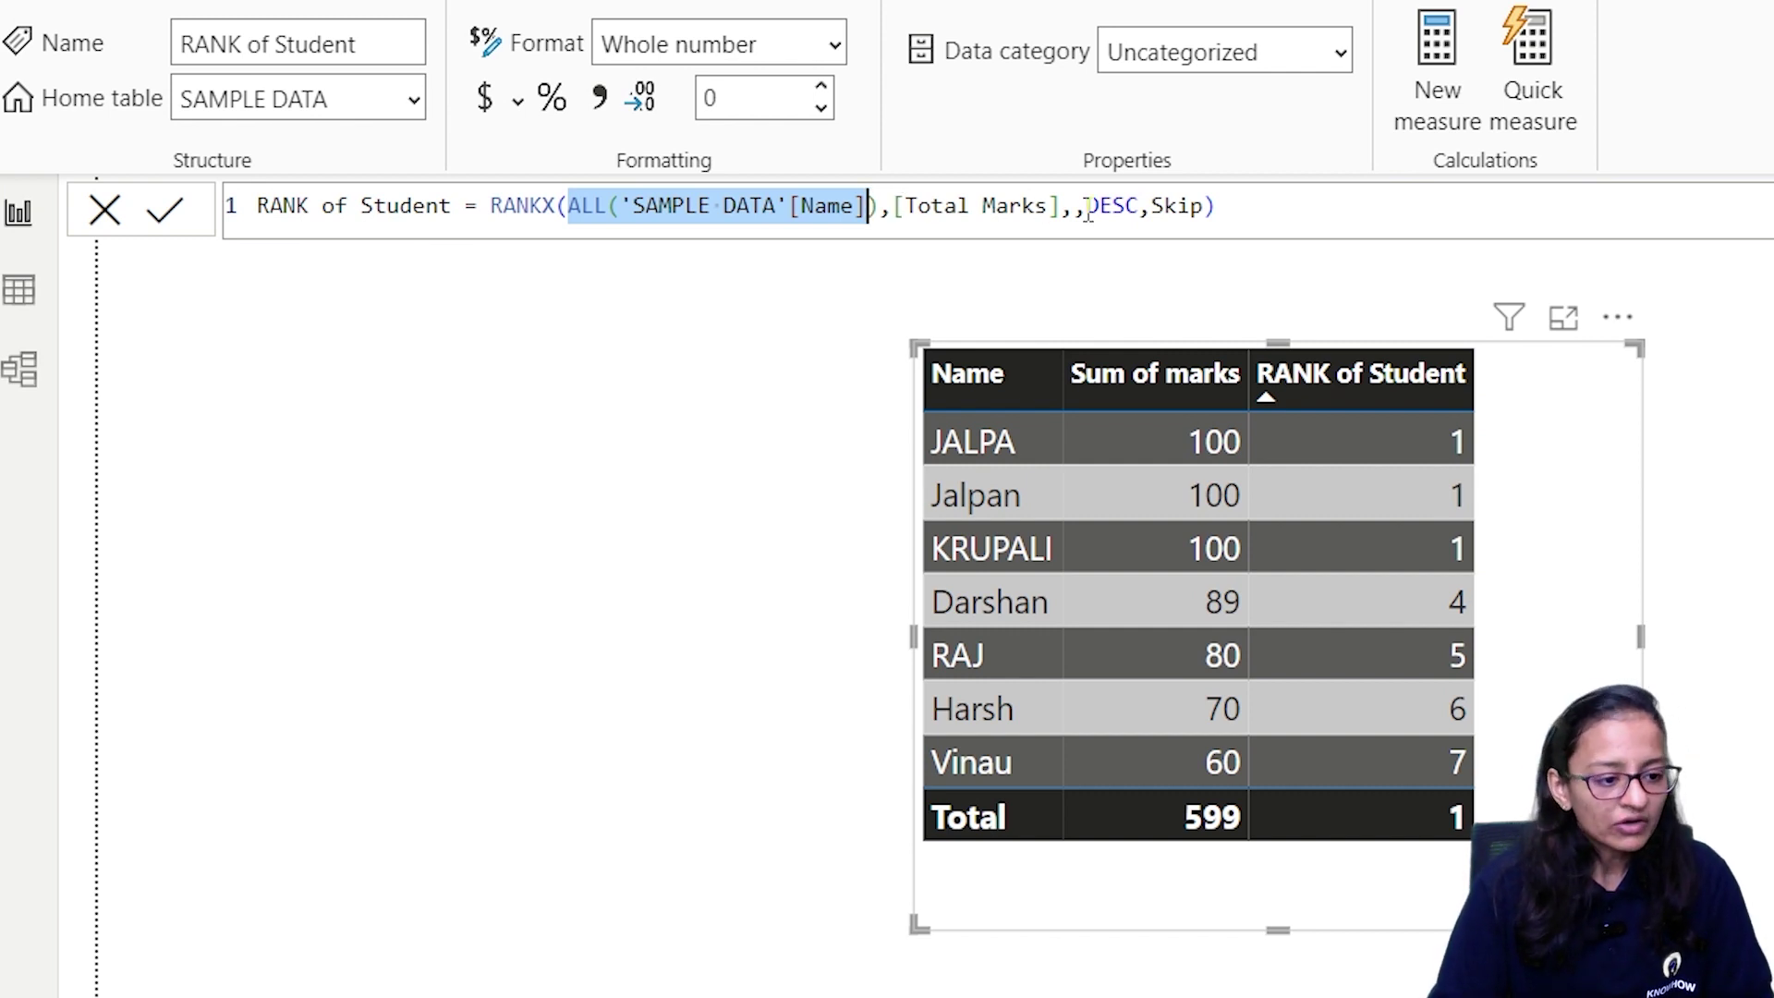
Replace the Skip ties argument of the RANK of Student measure with Dense and commit the formula
double_click(1171, 205)
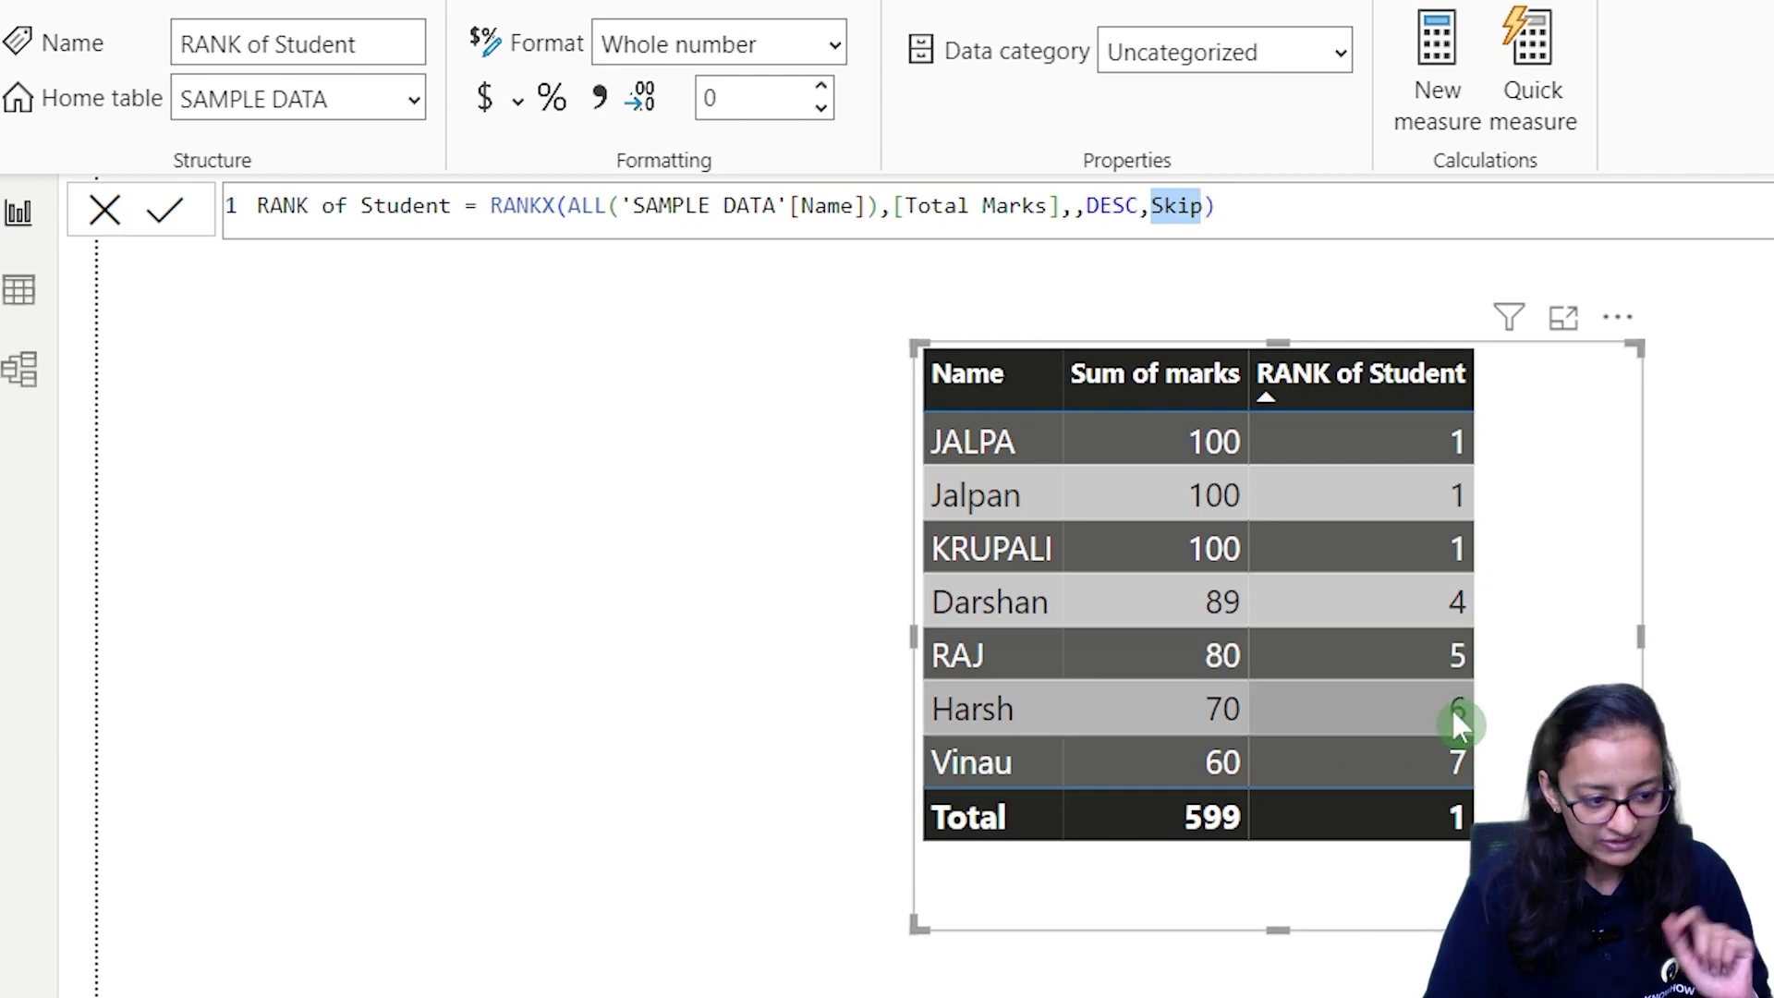
key(BackSpace)
key(BackSpace)
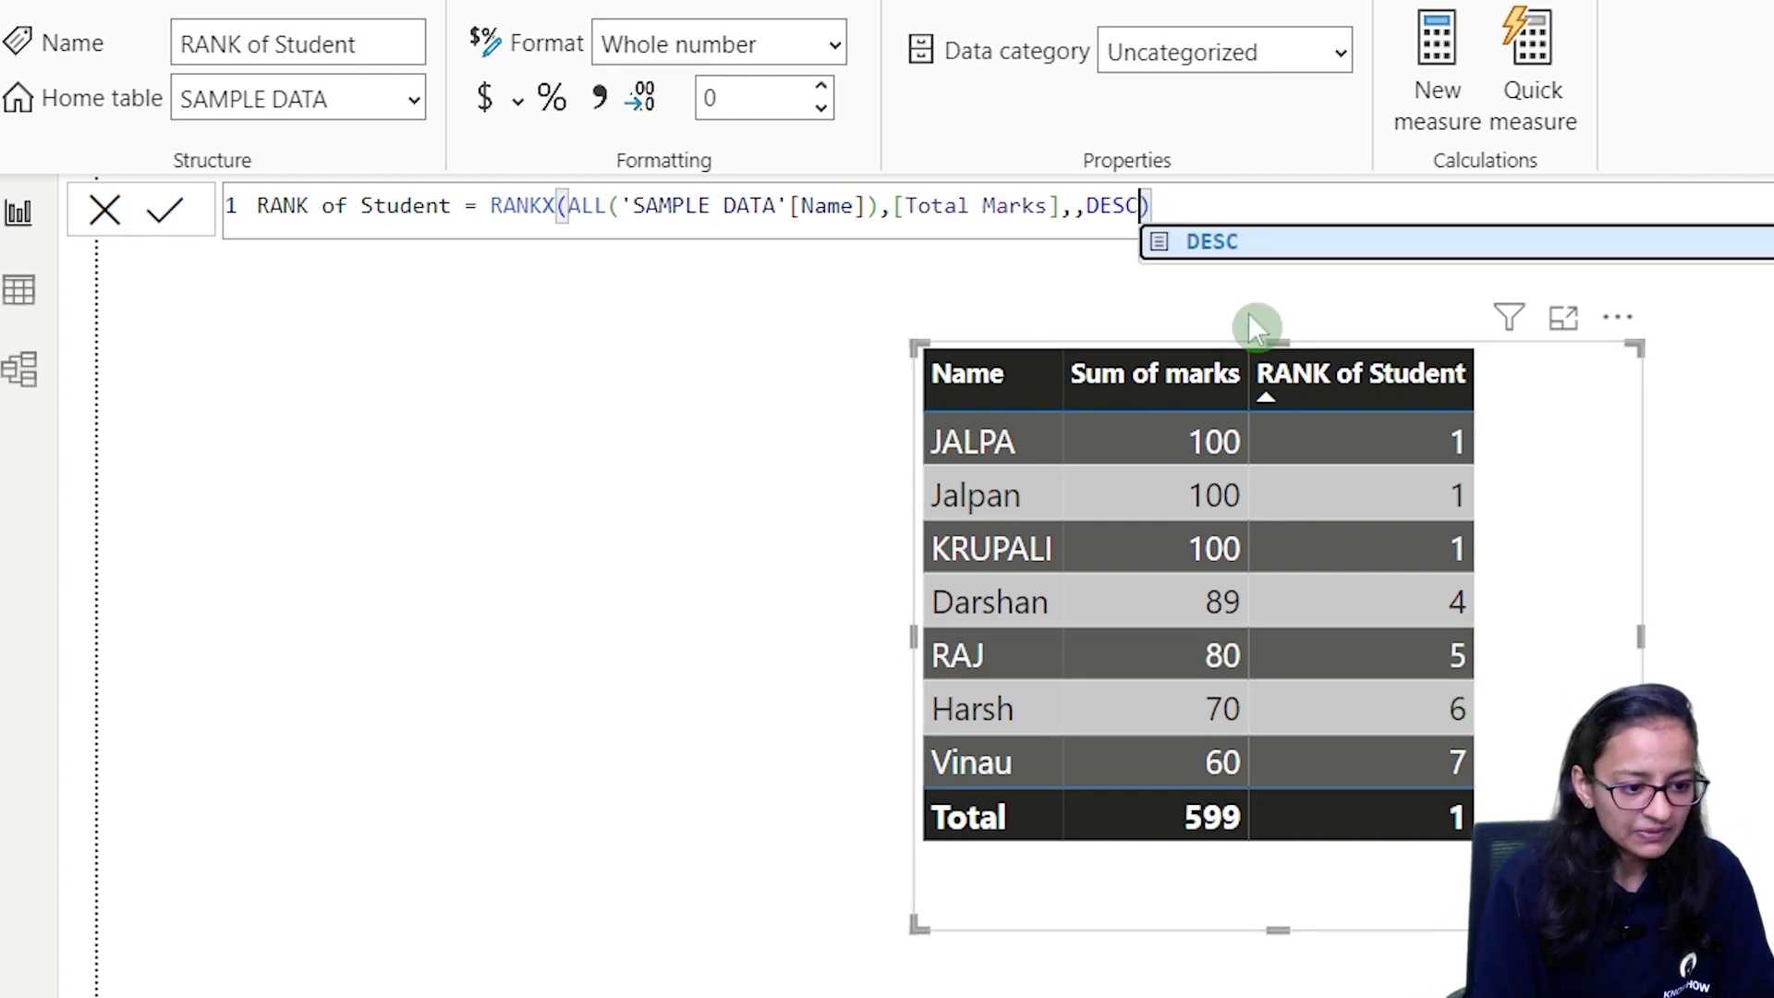
text(,)
key(Down)
key(Up)
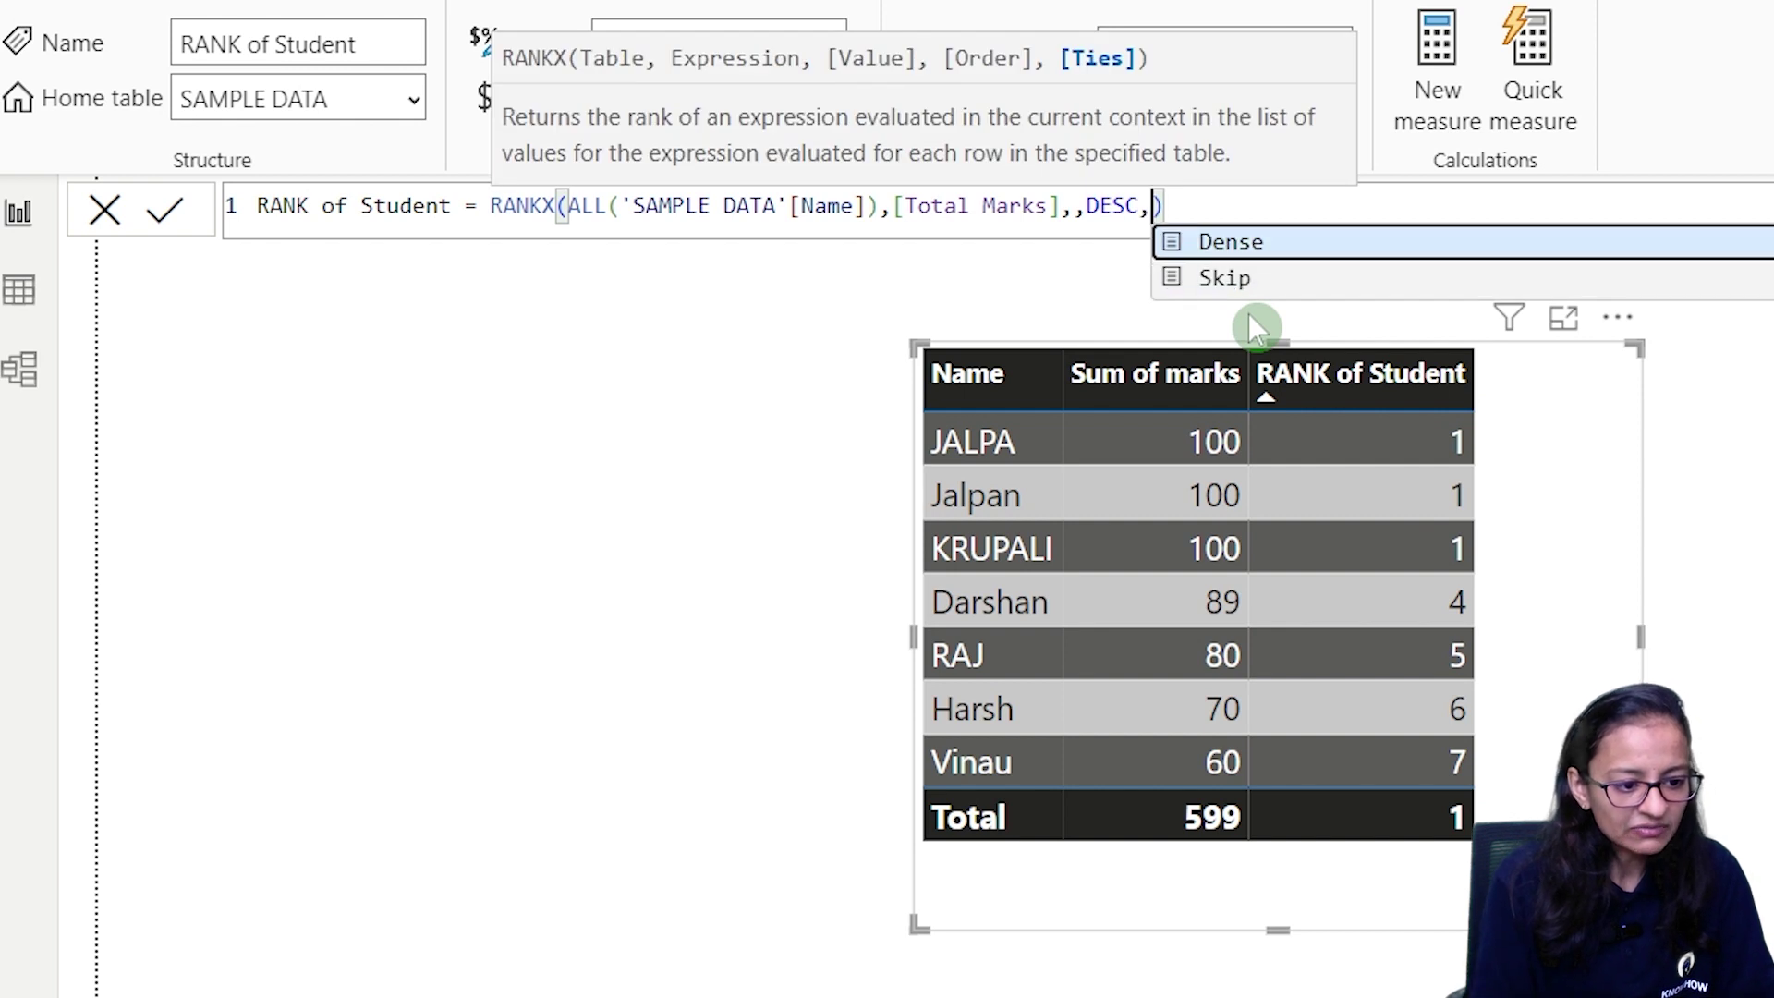
key(Return)
key(Return)
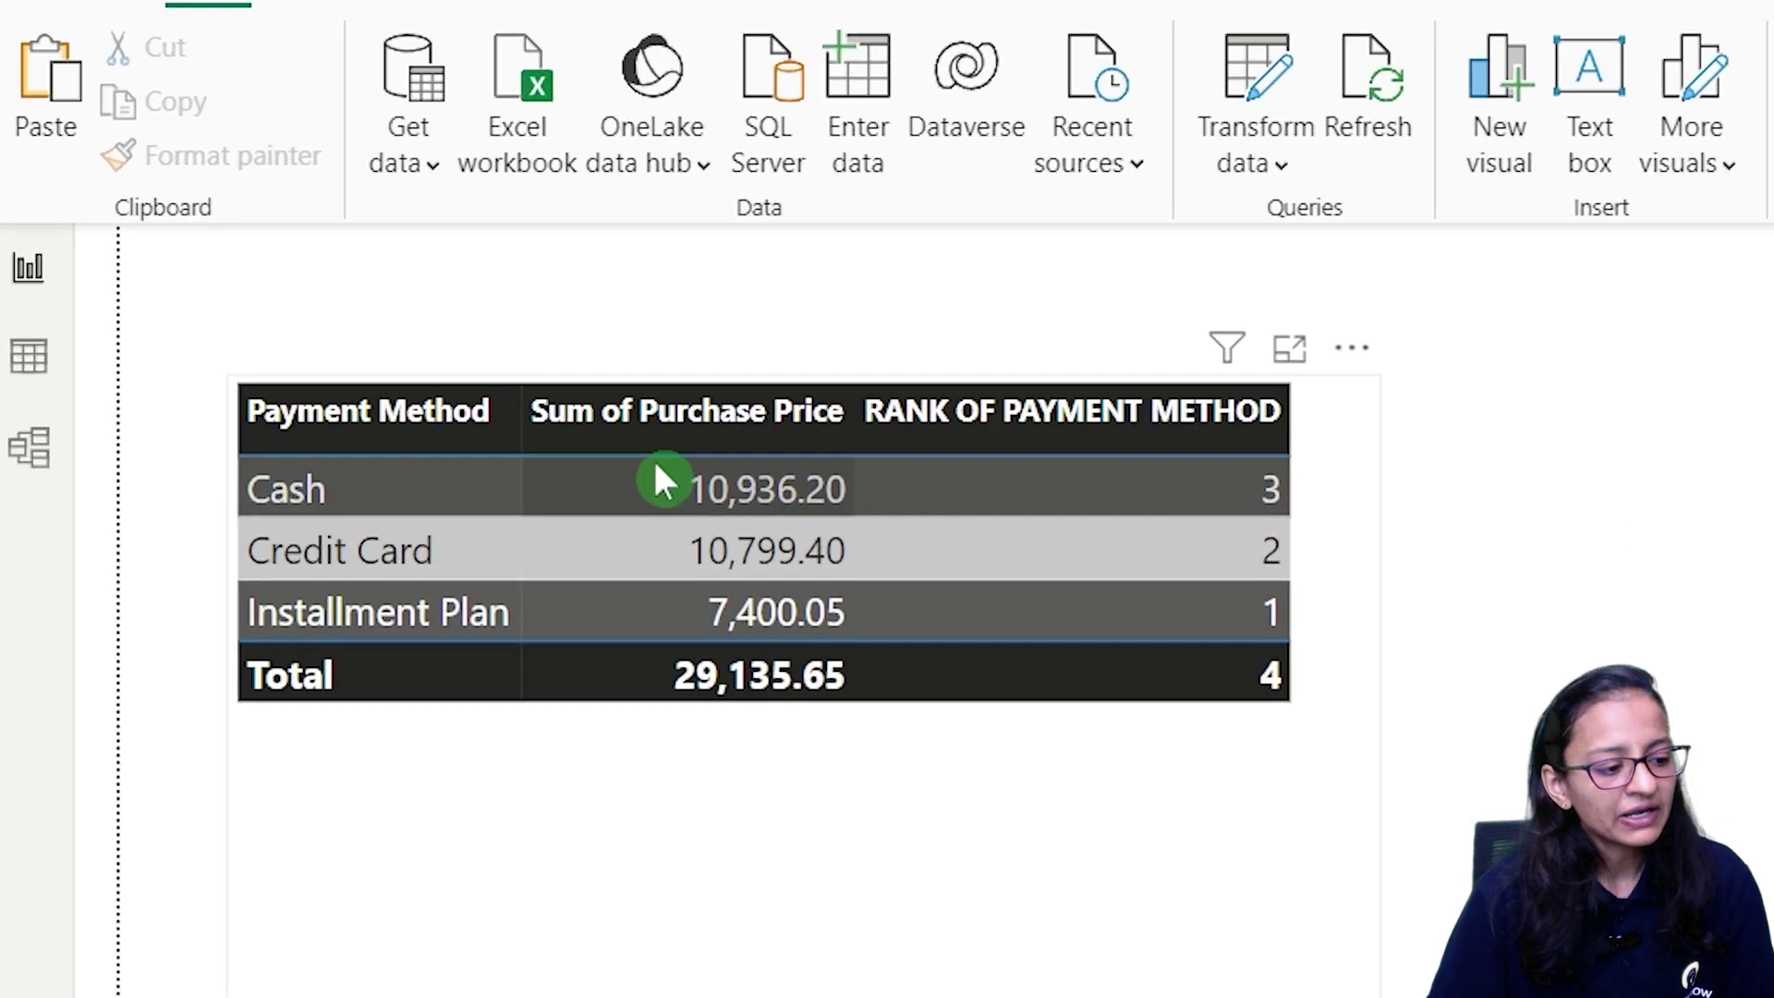
Add Buyer Gender to the Payment Method table visual on Page 3 and highlight [Payment Method] in the RANK OF PAYMENT METHOD formula
click(461, 436)
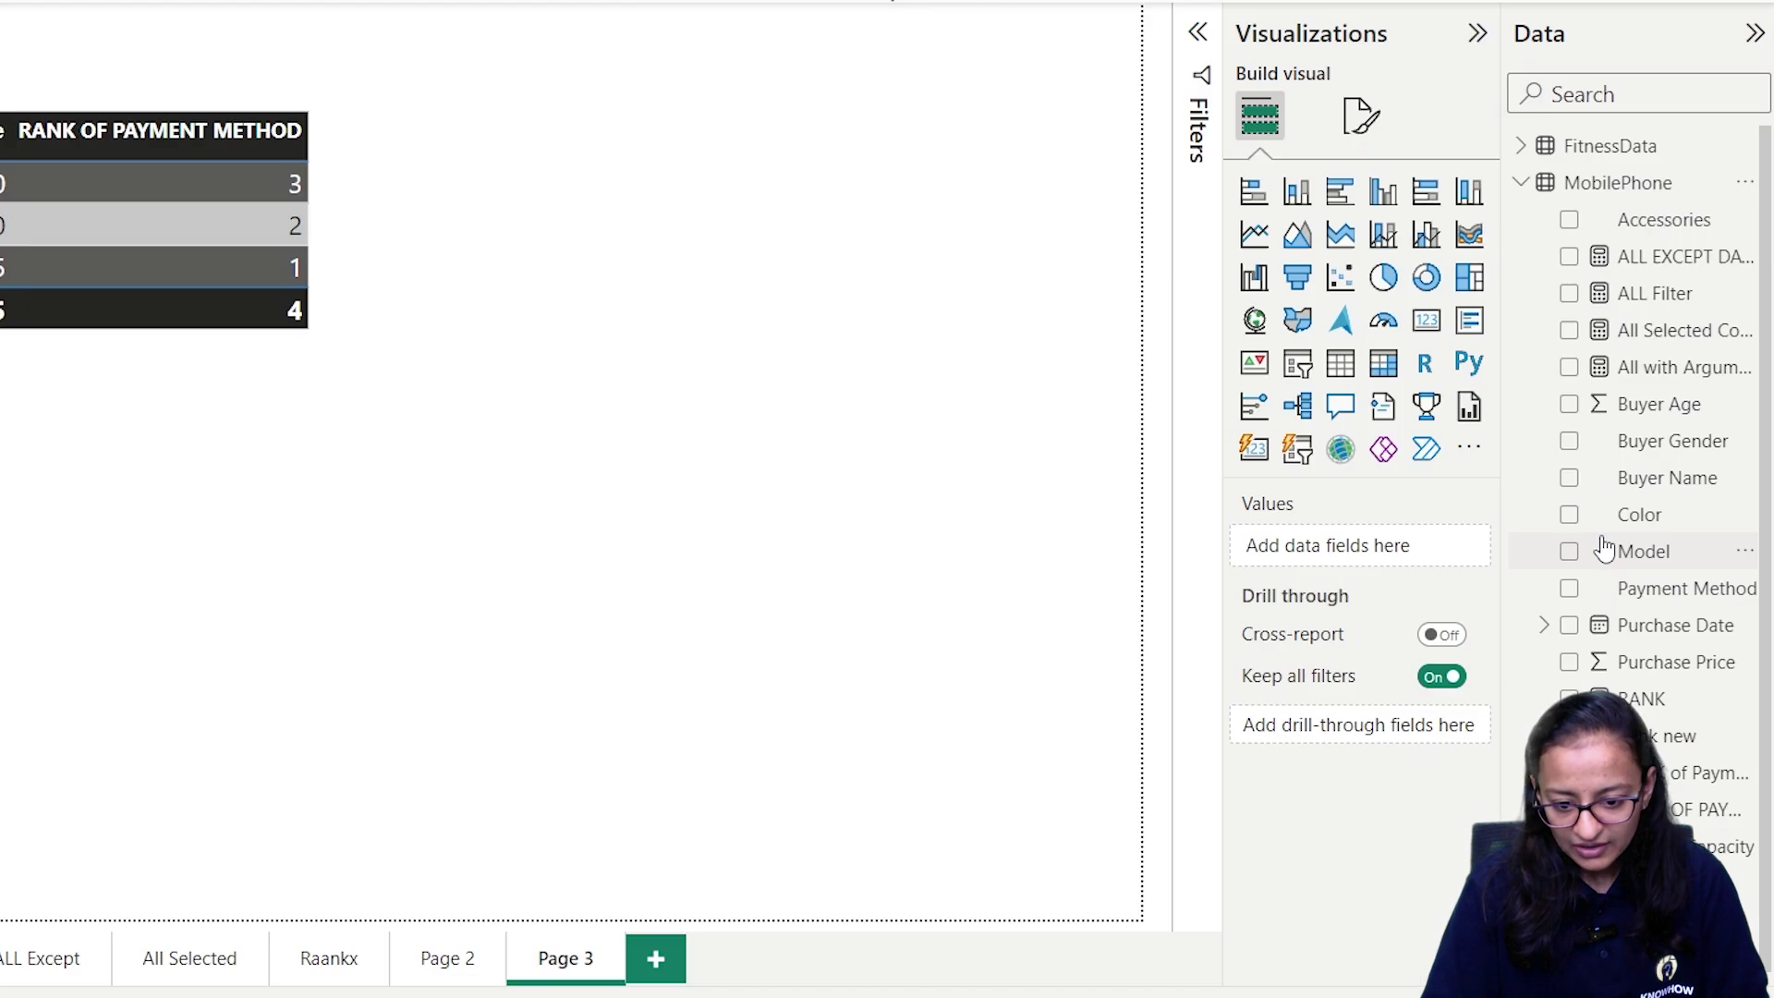
click(1672, 441)
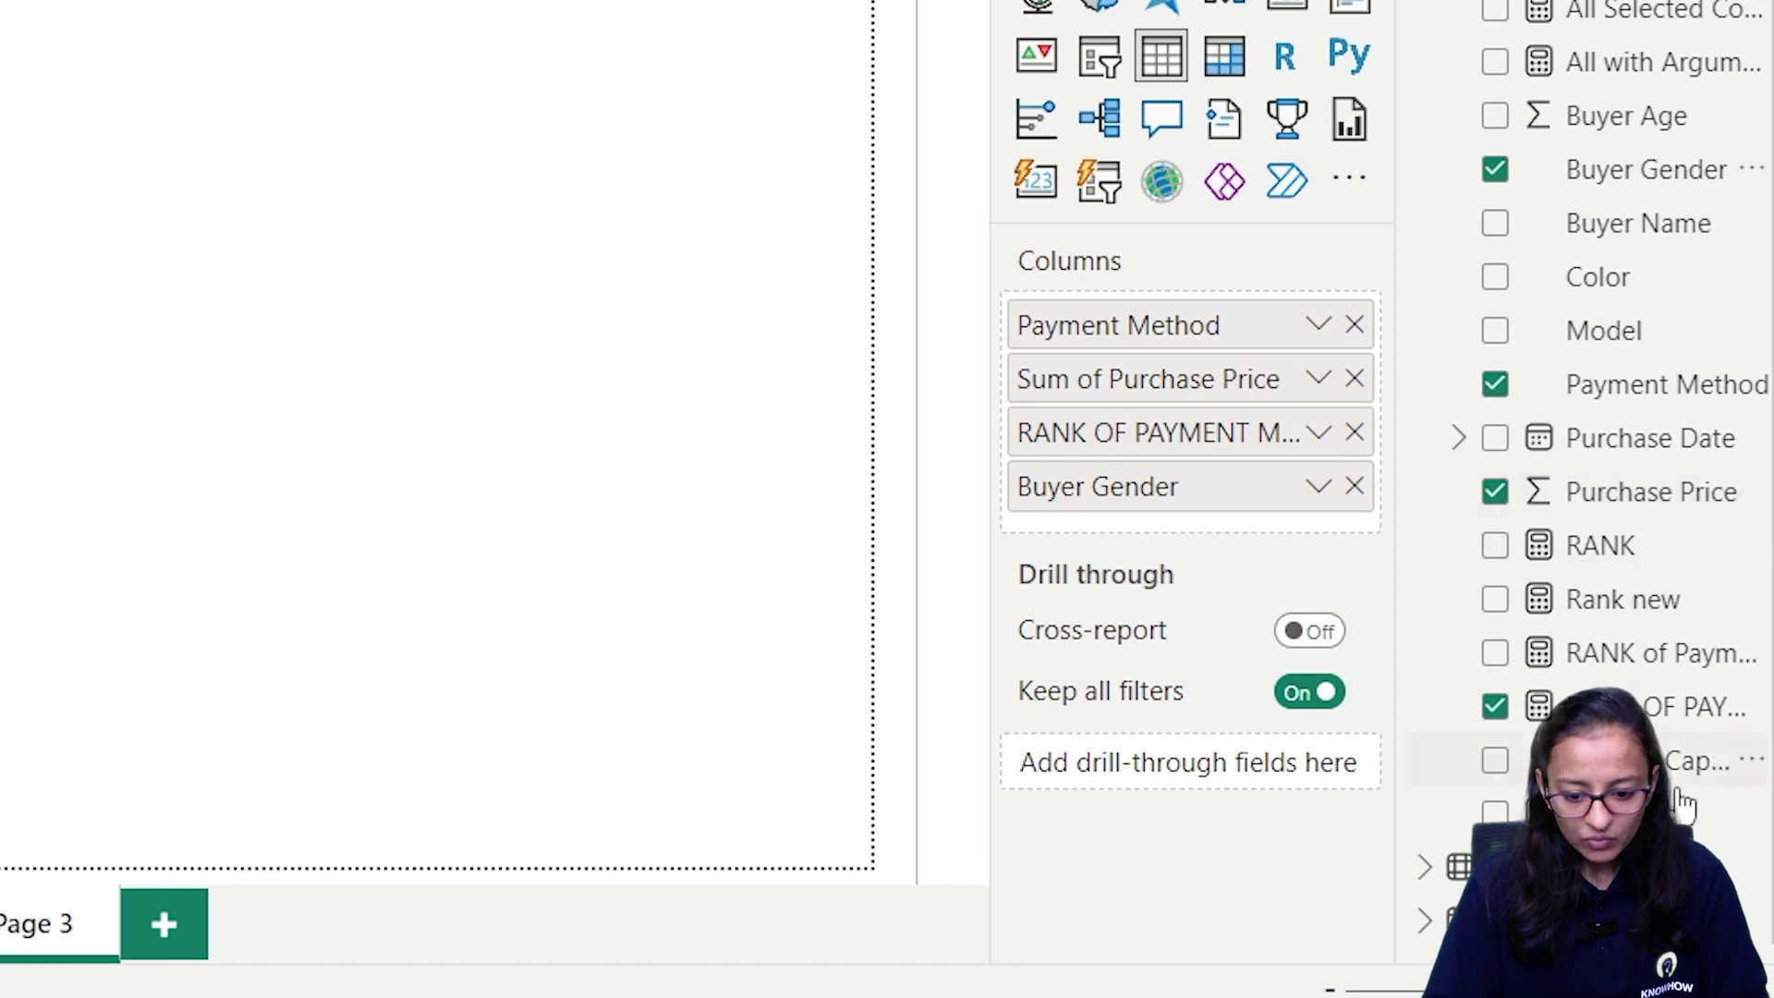
click(1674, 706)
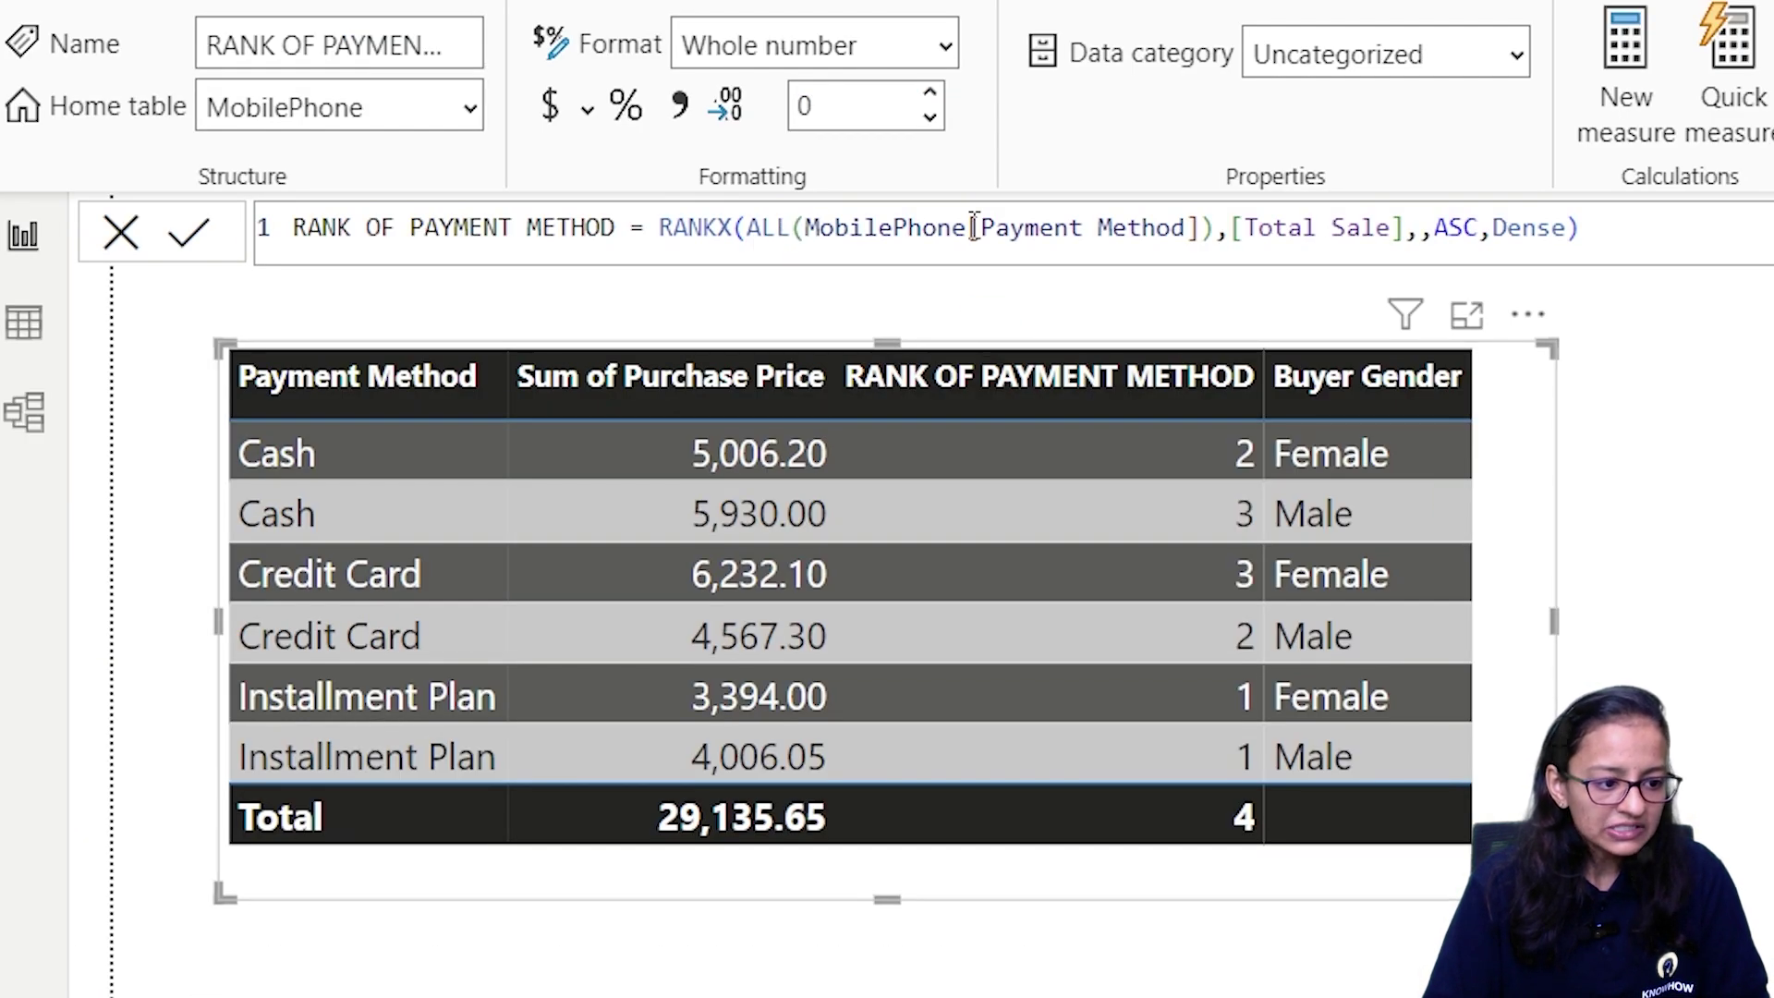
drag(970, 228, 1201, 227)
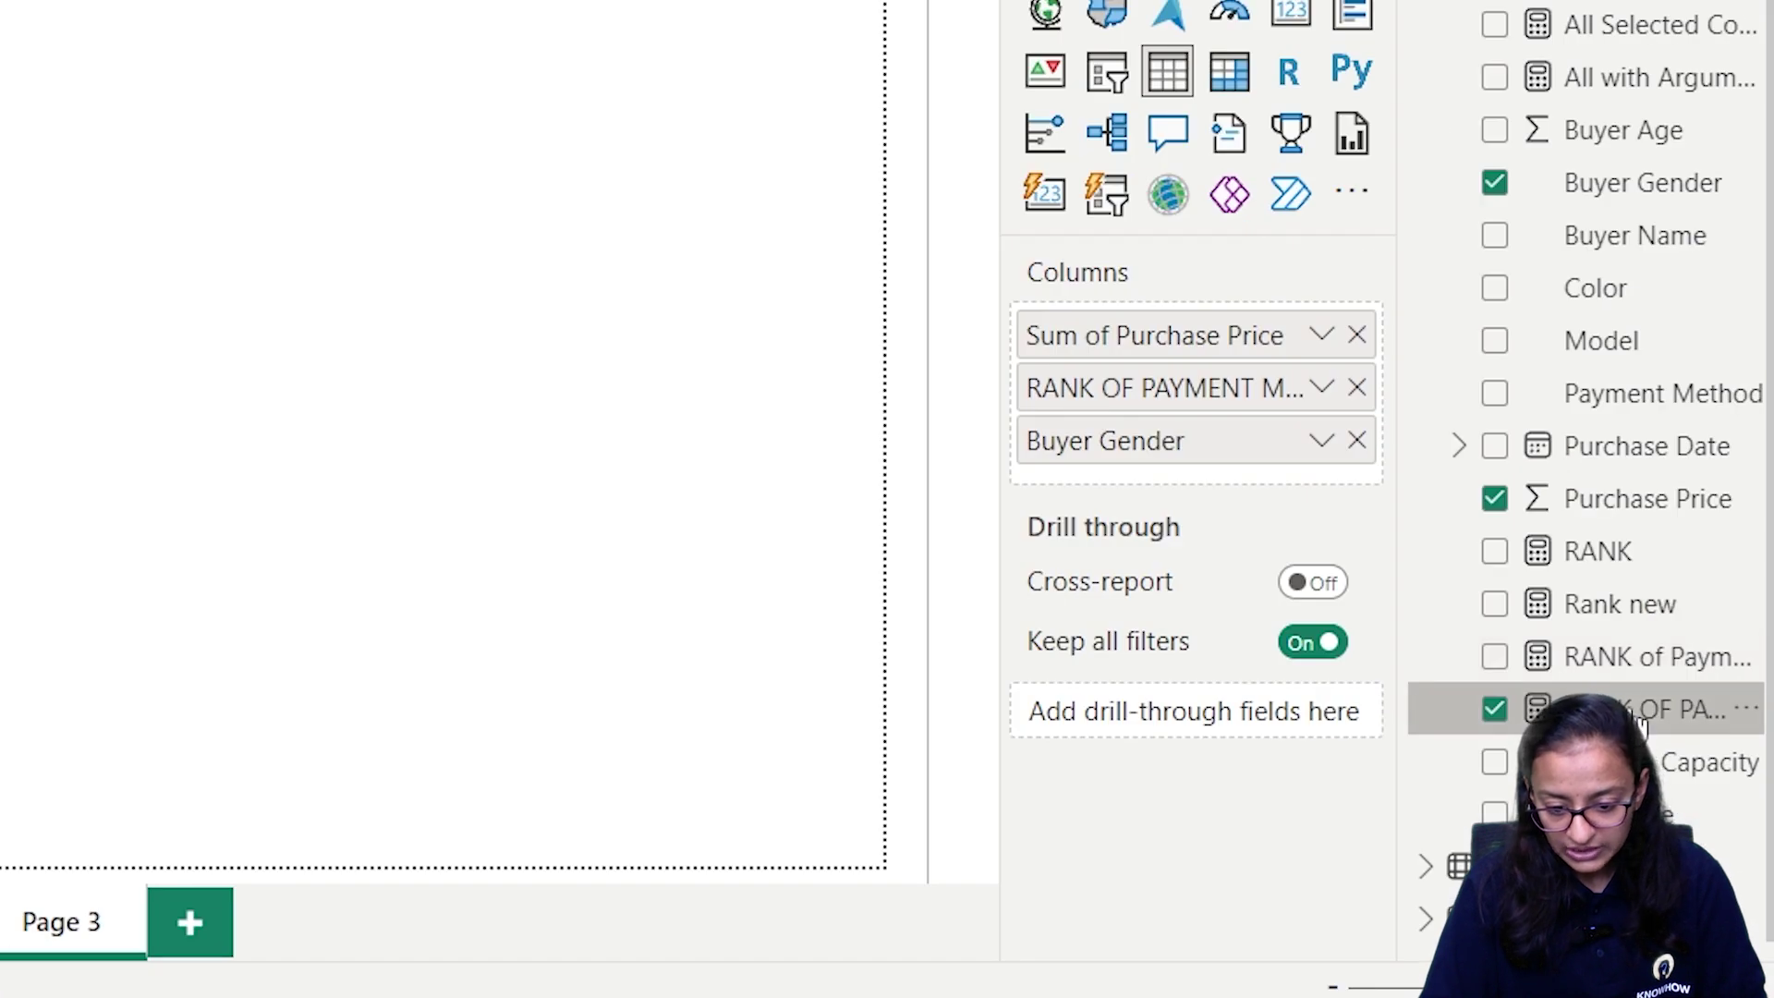
Put Payment Method back as the first column of the Page 3 table visual and remove Buyer Gender from it
drag(1659, 407, 1243, 336)
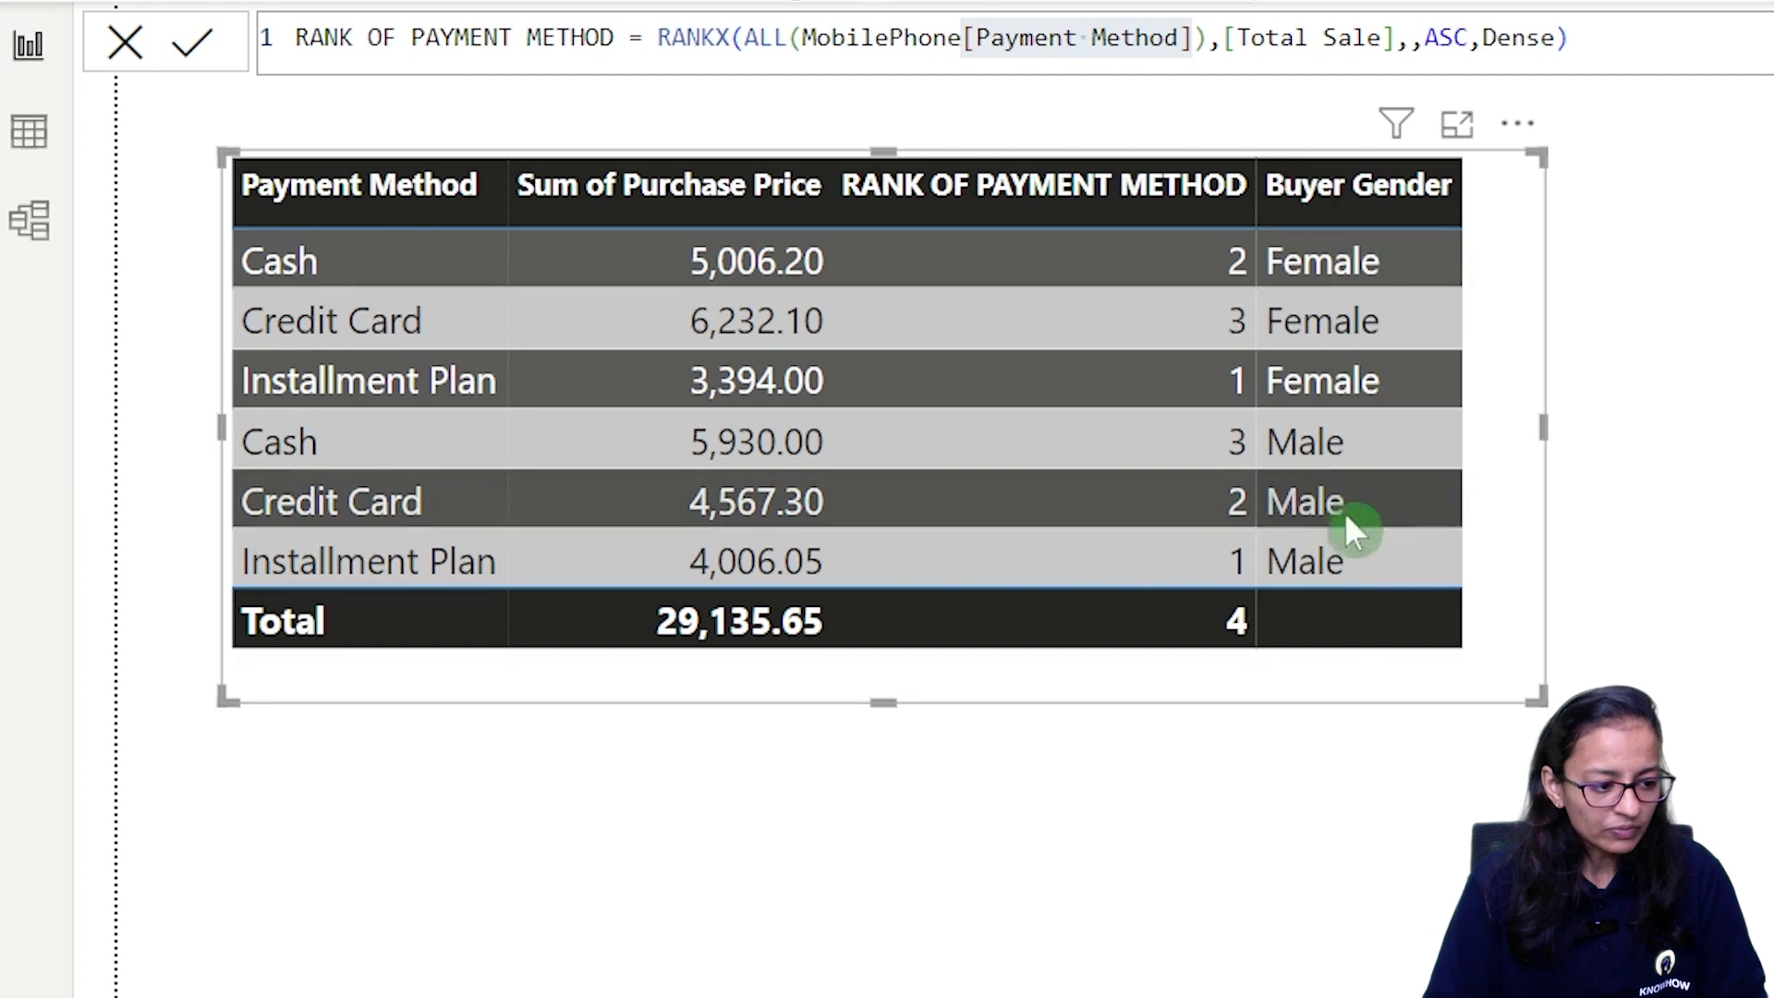
mouse_move(1469, 686)
mouse_down()
mouse_move(1460, 717)
mouse_move(1476, 677)
mouse_up()
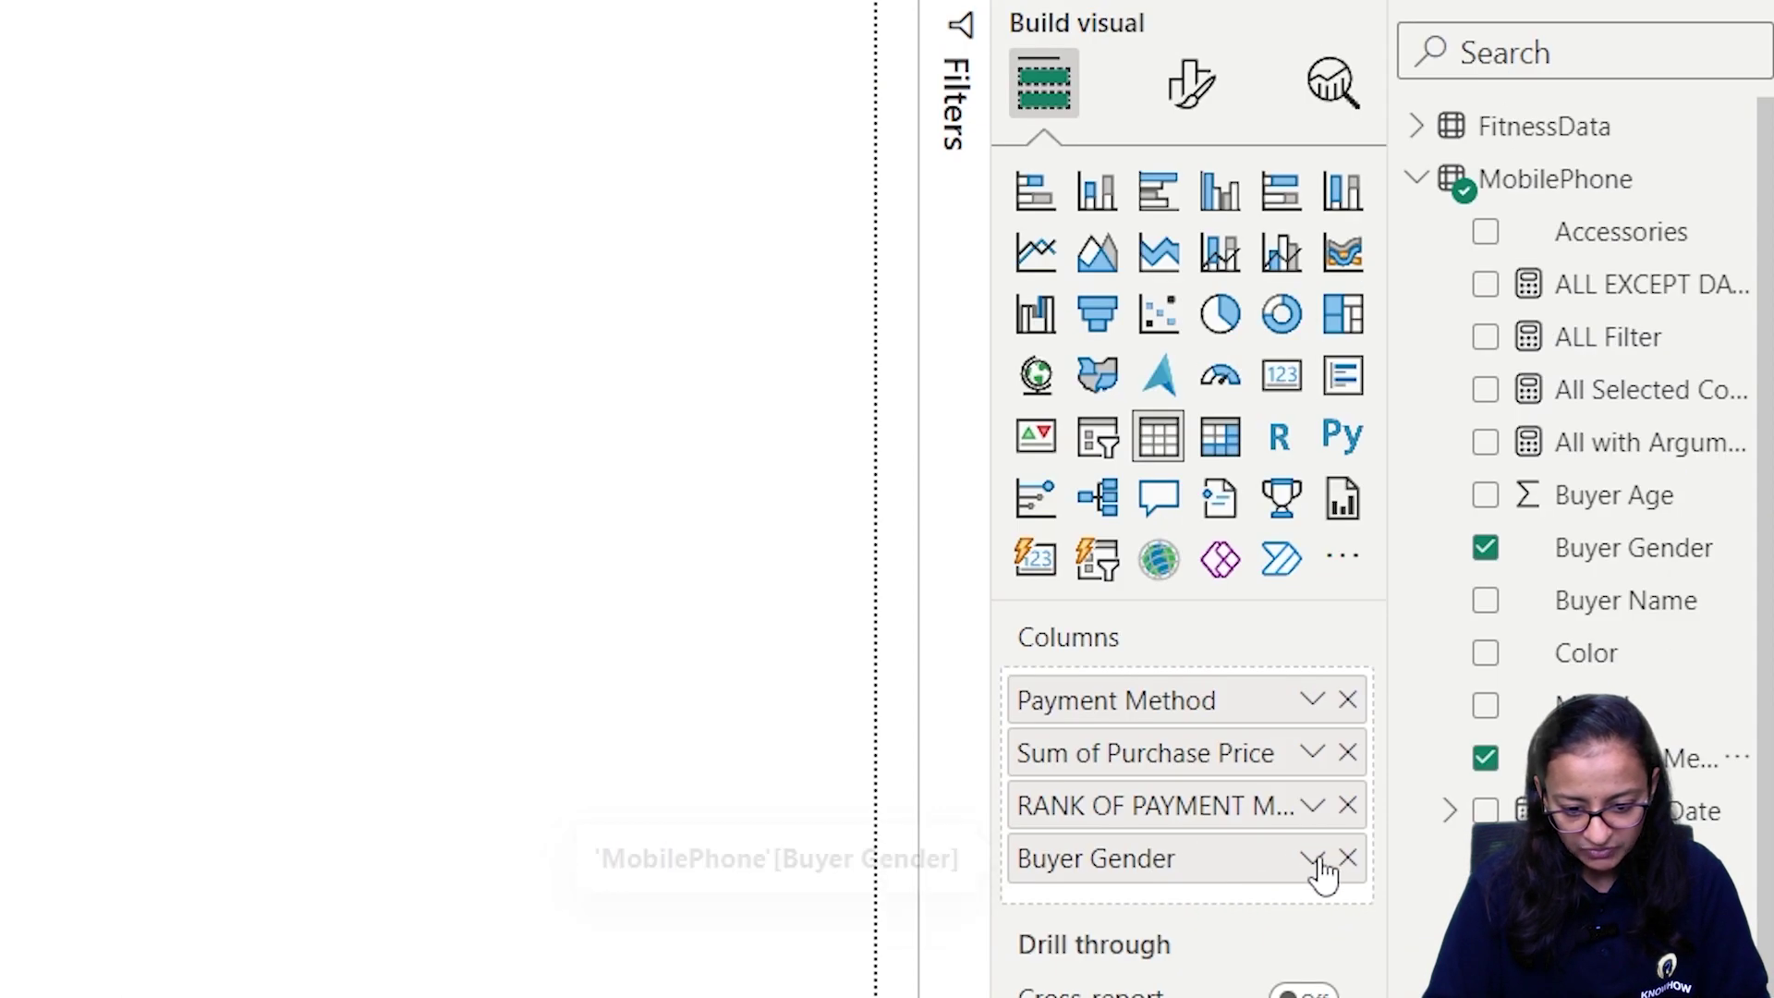
click(1348, 857)
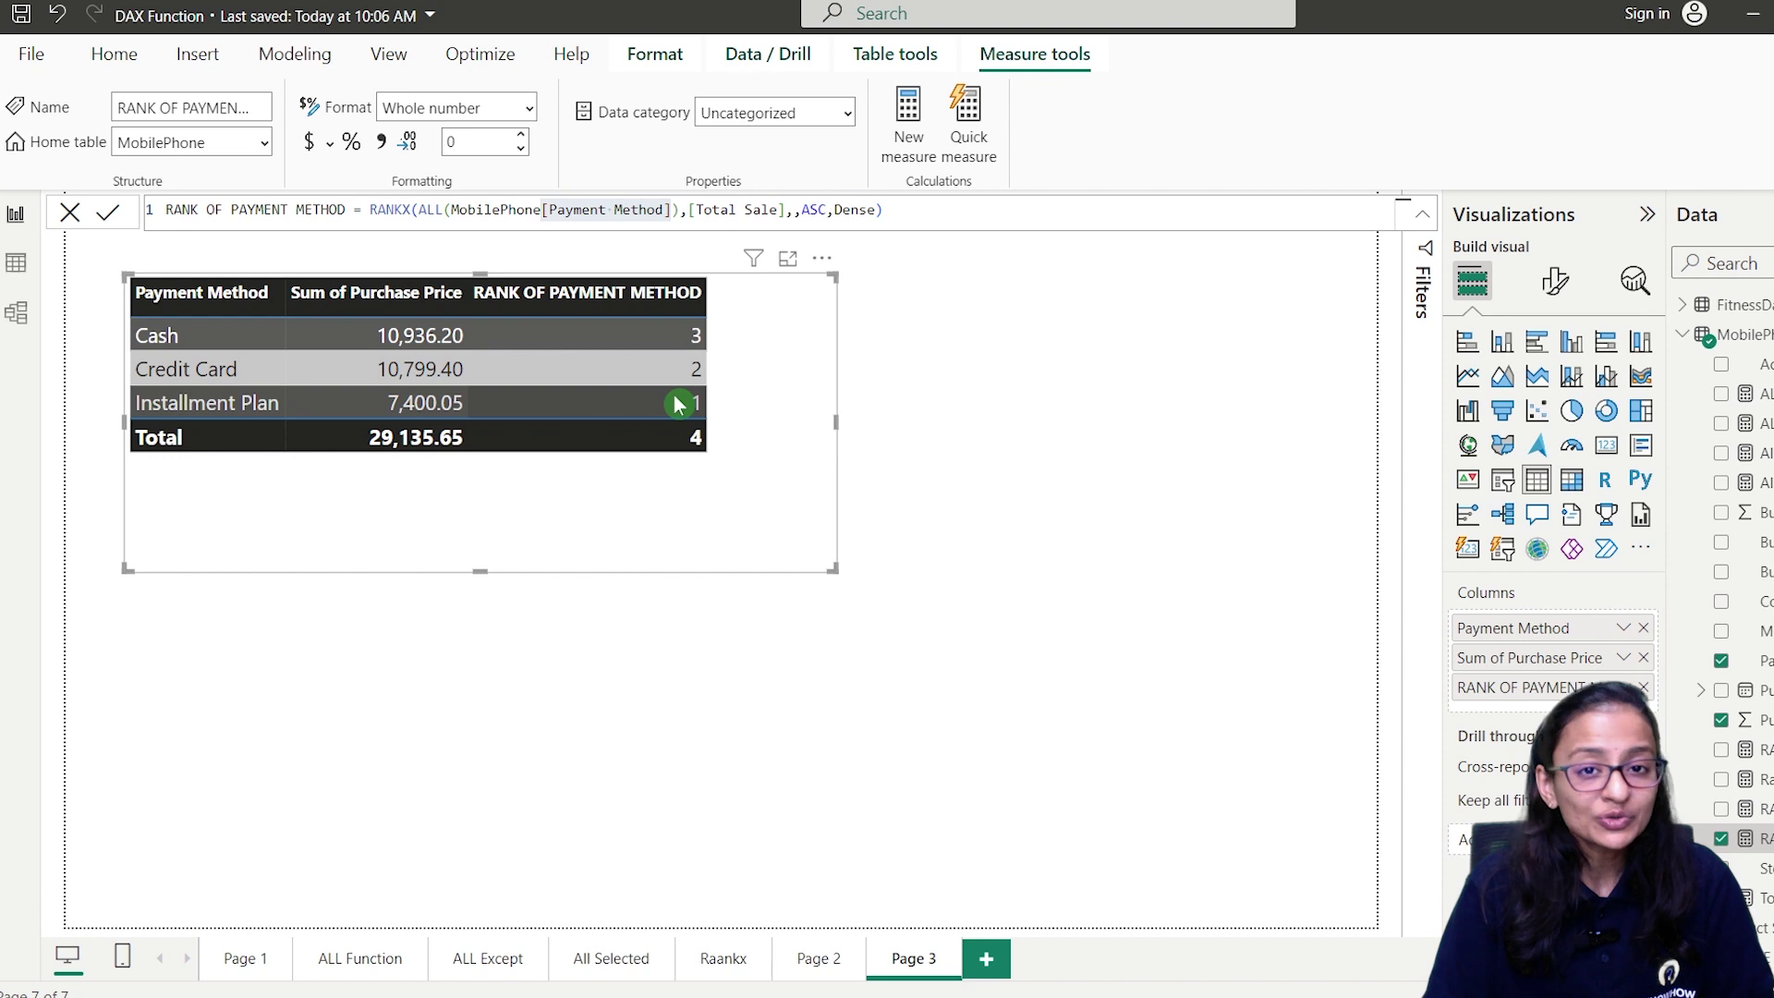
View the Raankx page, return to Page 2 and open the formula of the Rank new measure in the MobilePhone table
click(730, 966)
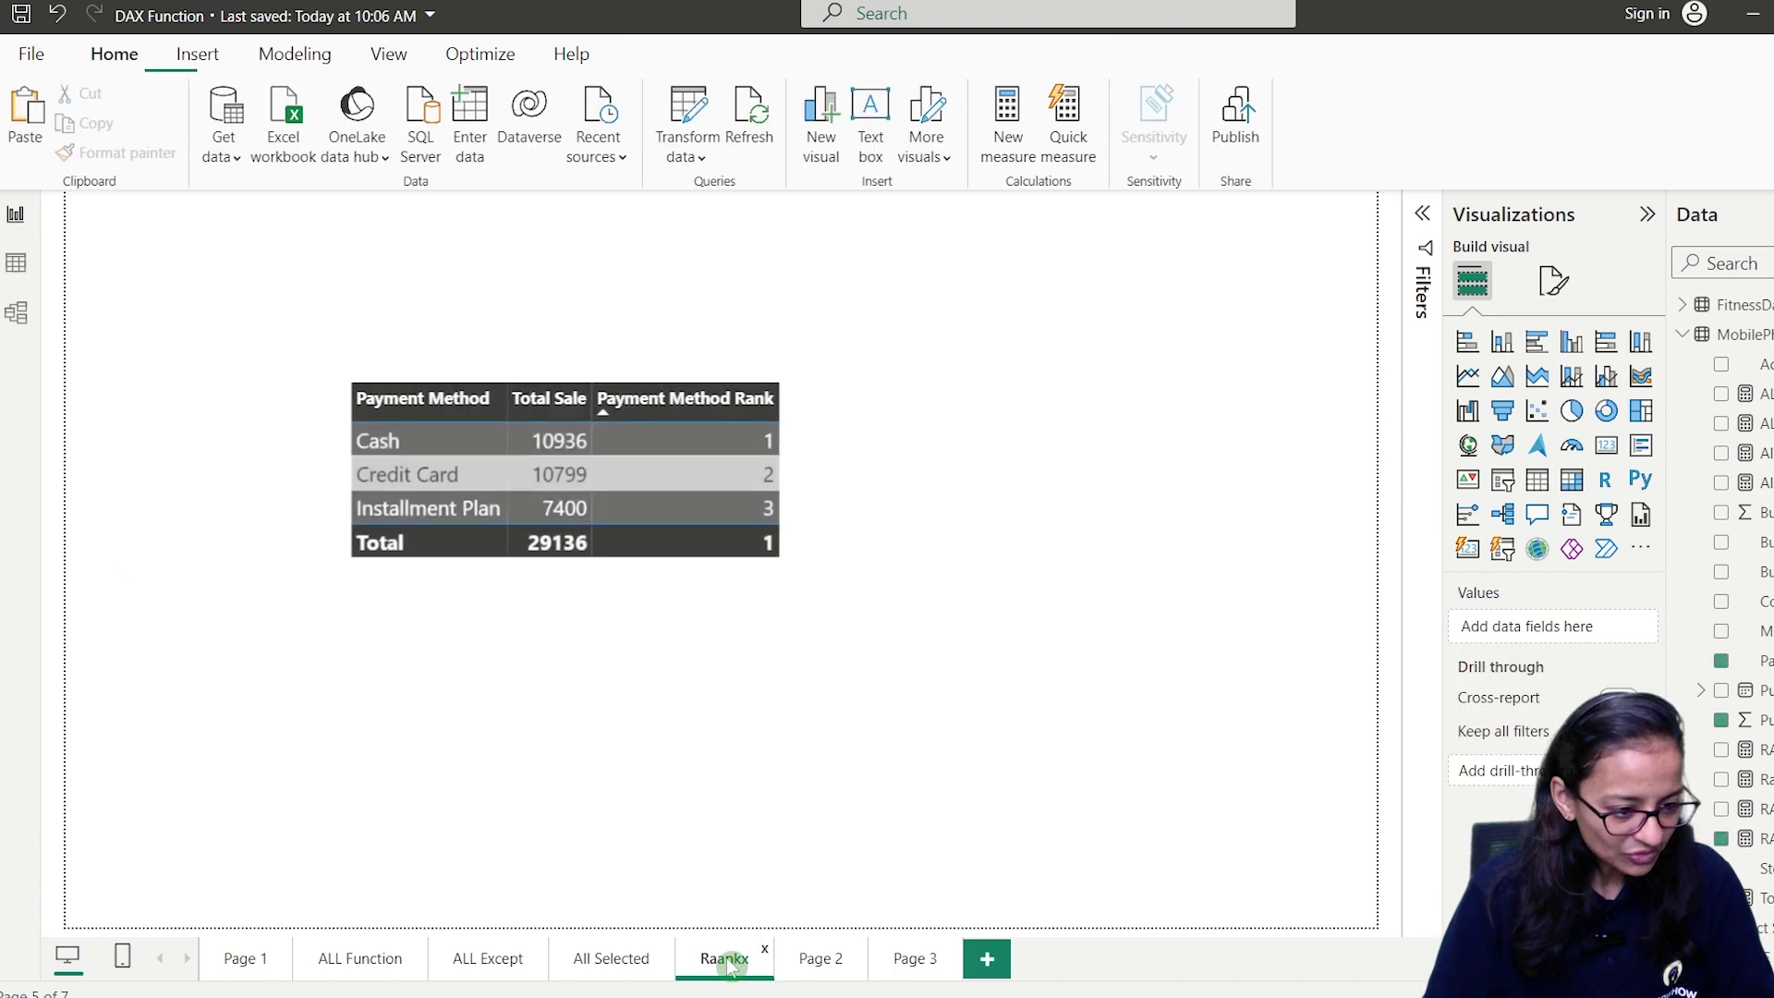
click(828, 963)
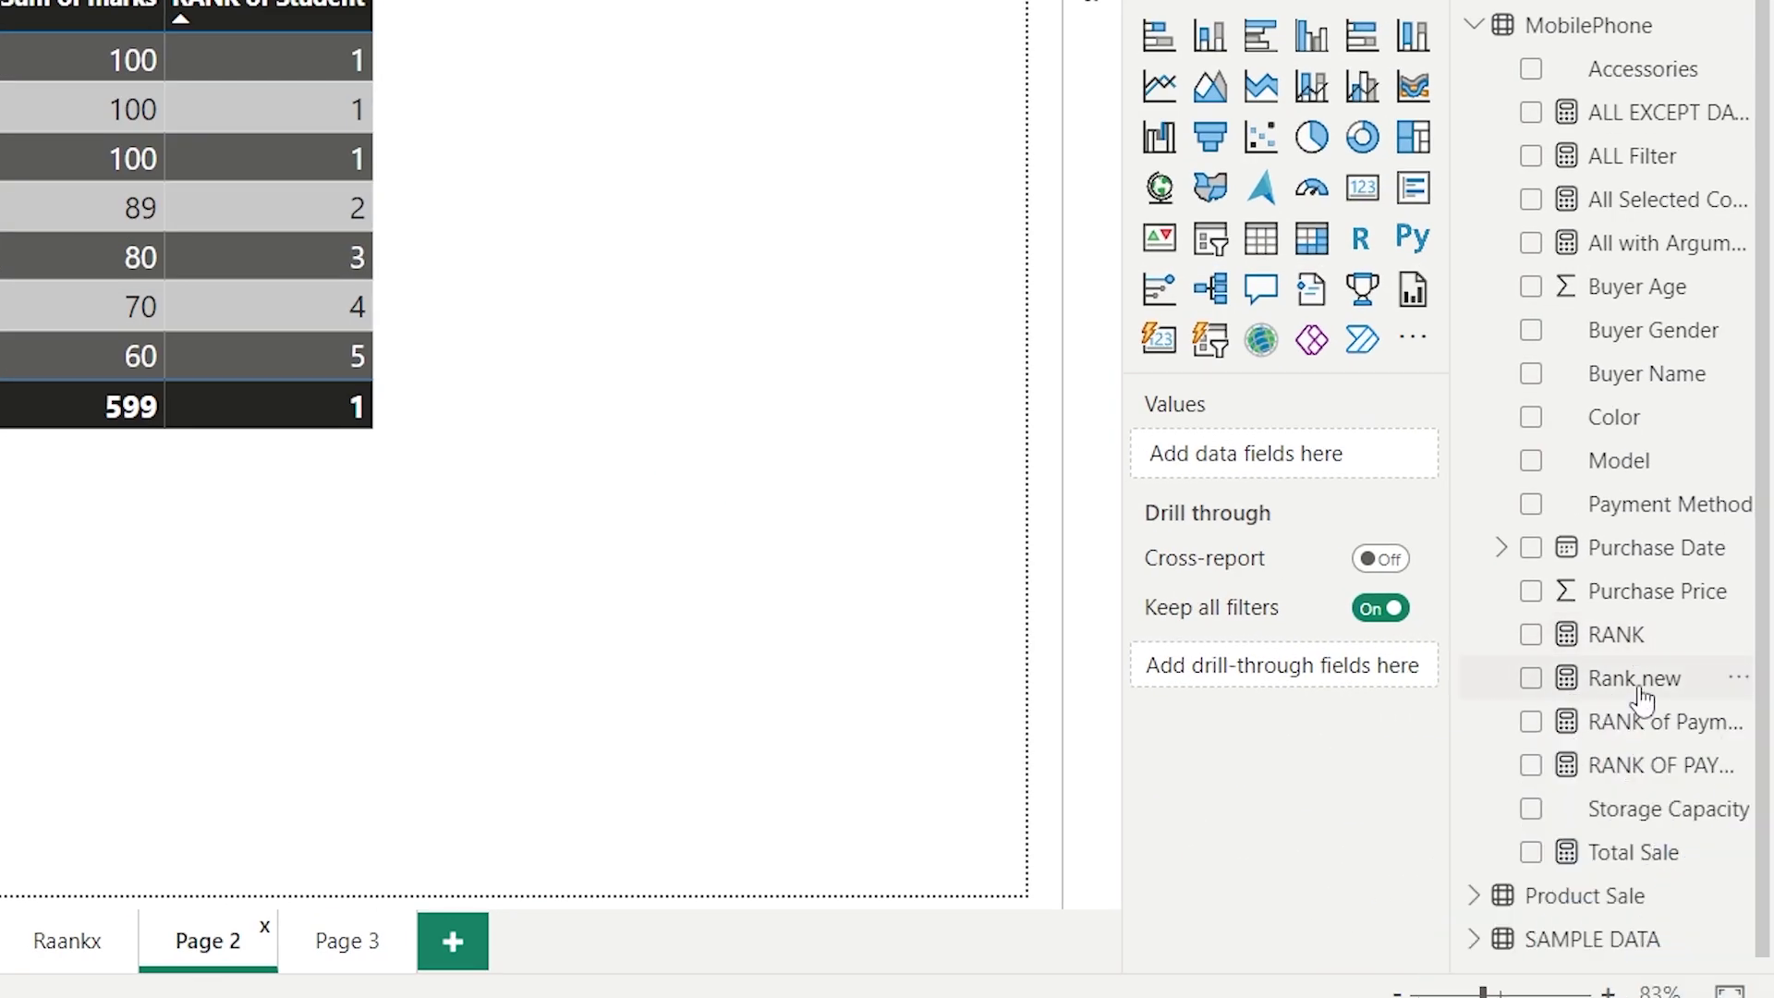
click(1642, 700)
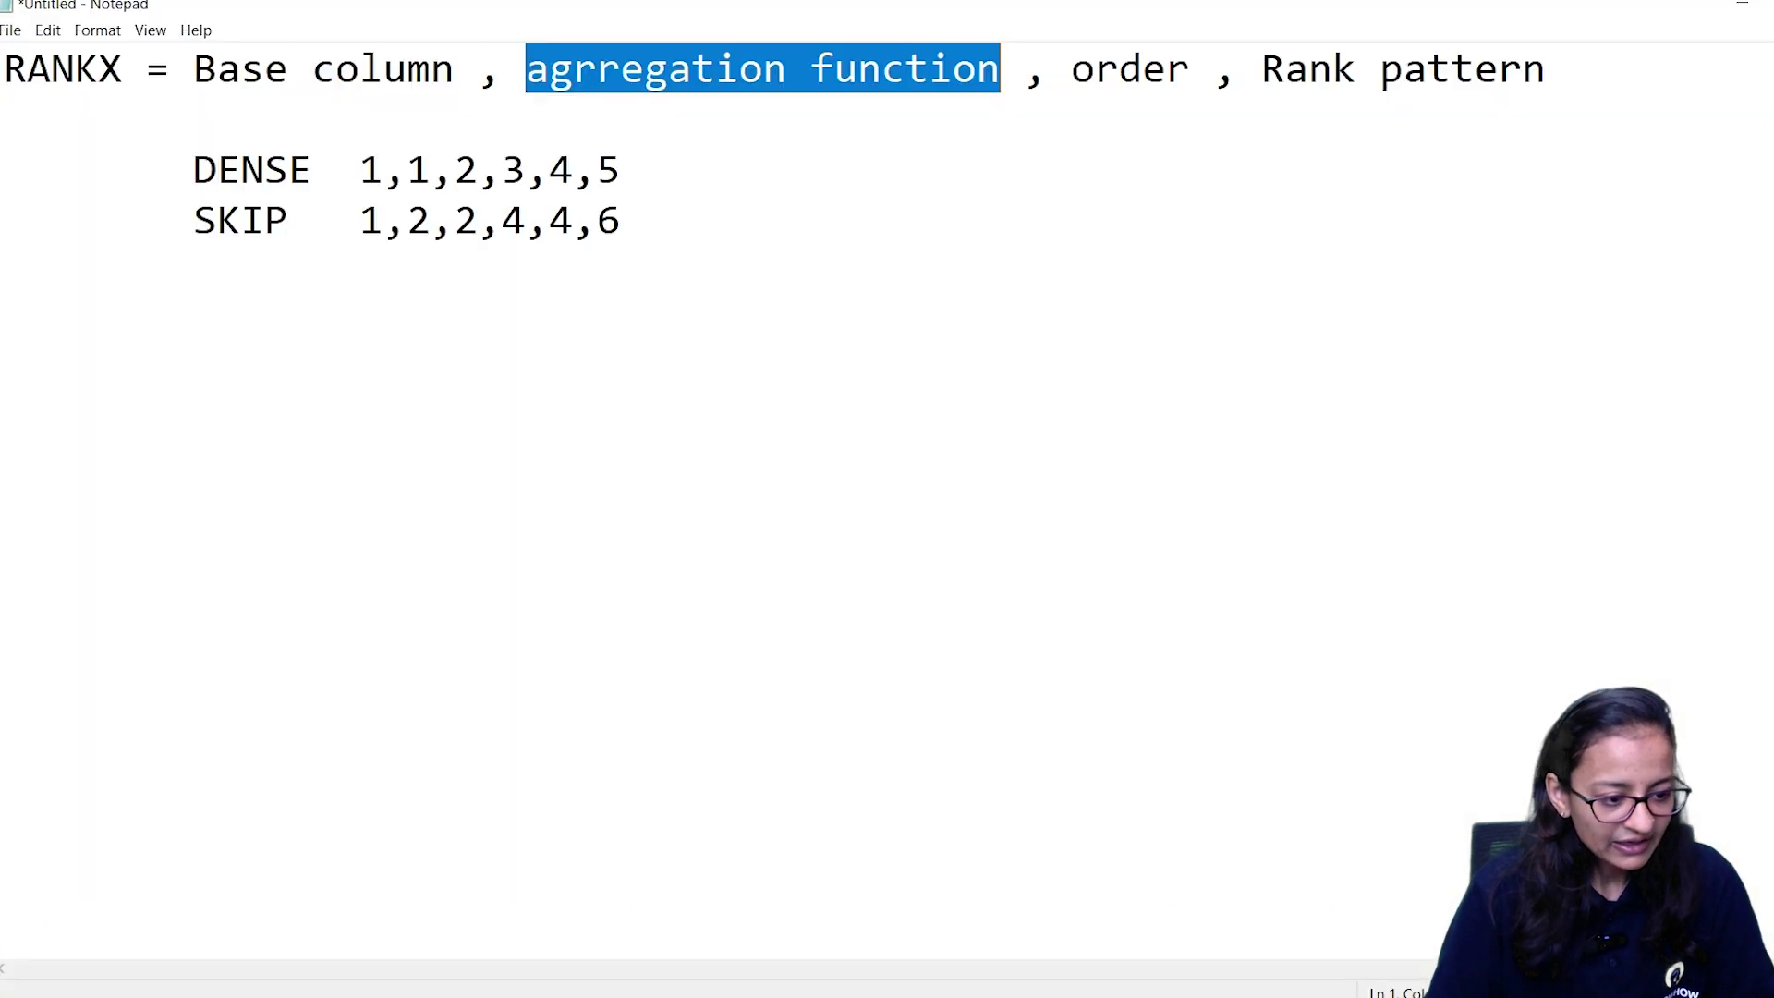
Switch to Notepad and start a syntax line below the SKIP example reading "RANK = Rank Pattern ,", consulting the Rank new formula
click(672, 233)
key(Return)
text(RANK =)
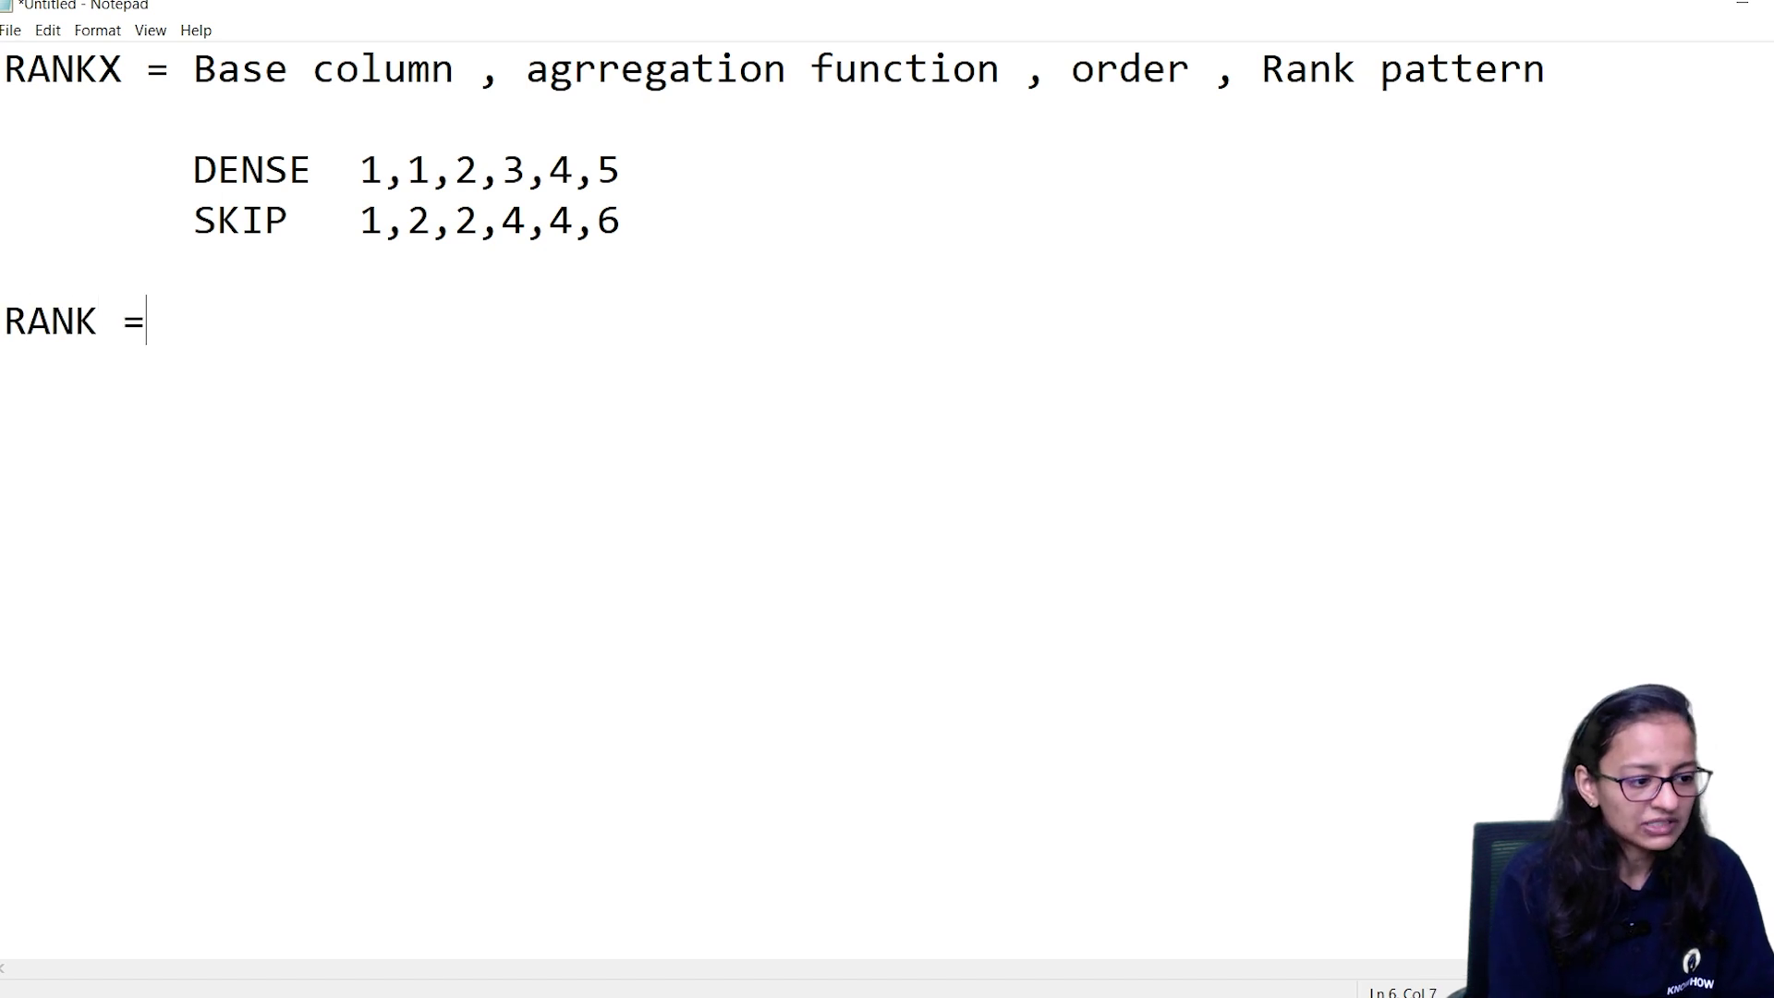
key(alt+Tab)
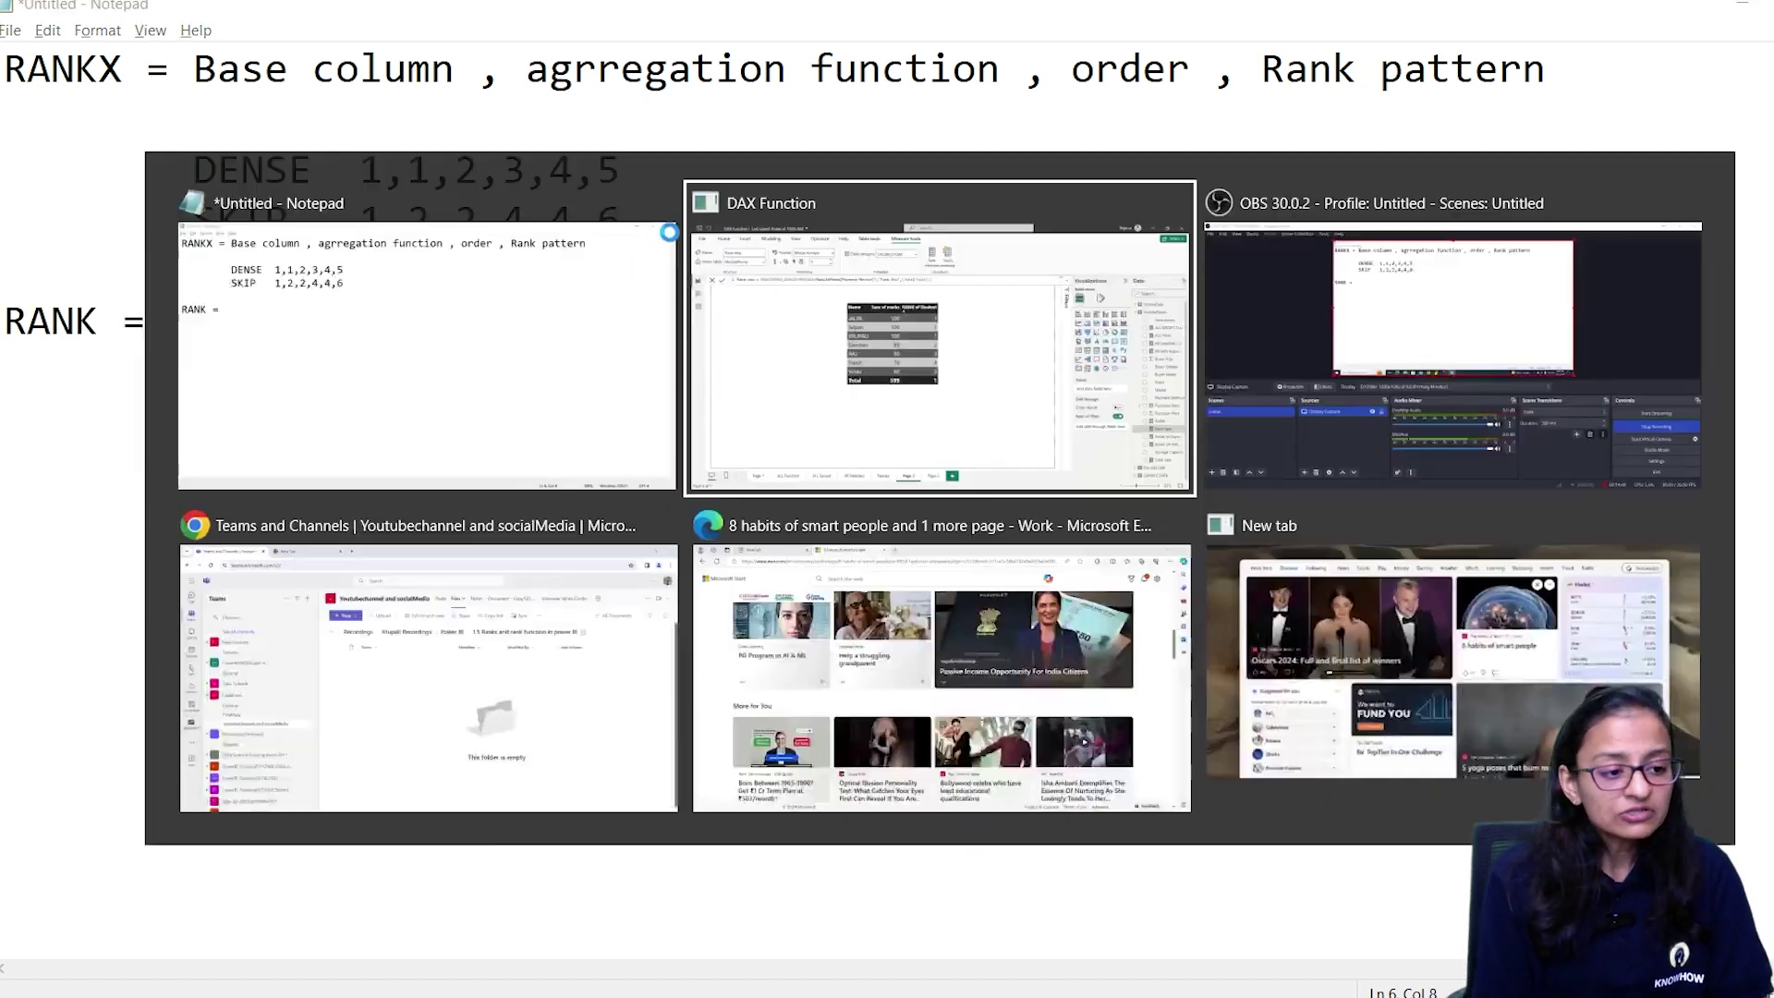
key(alt+Tab)
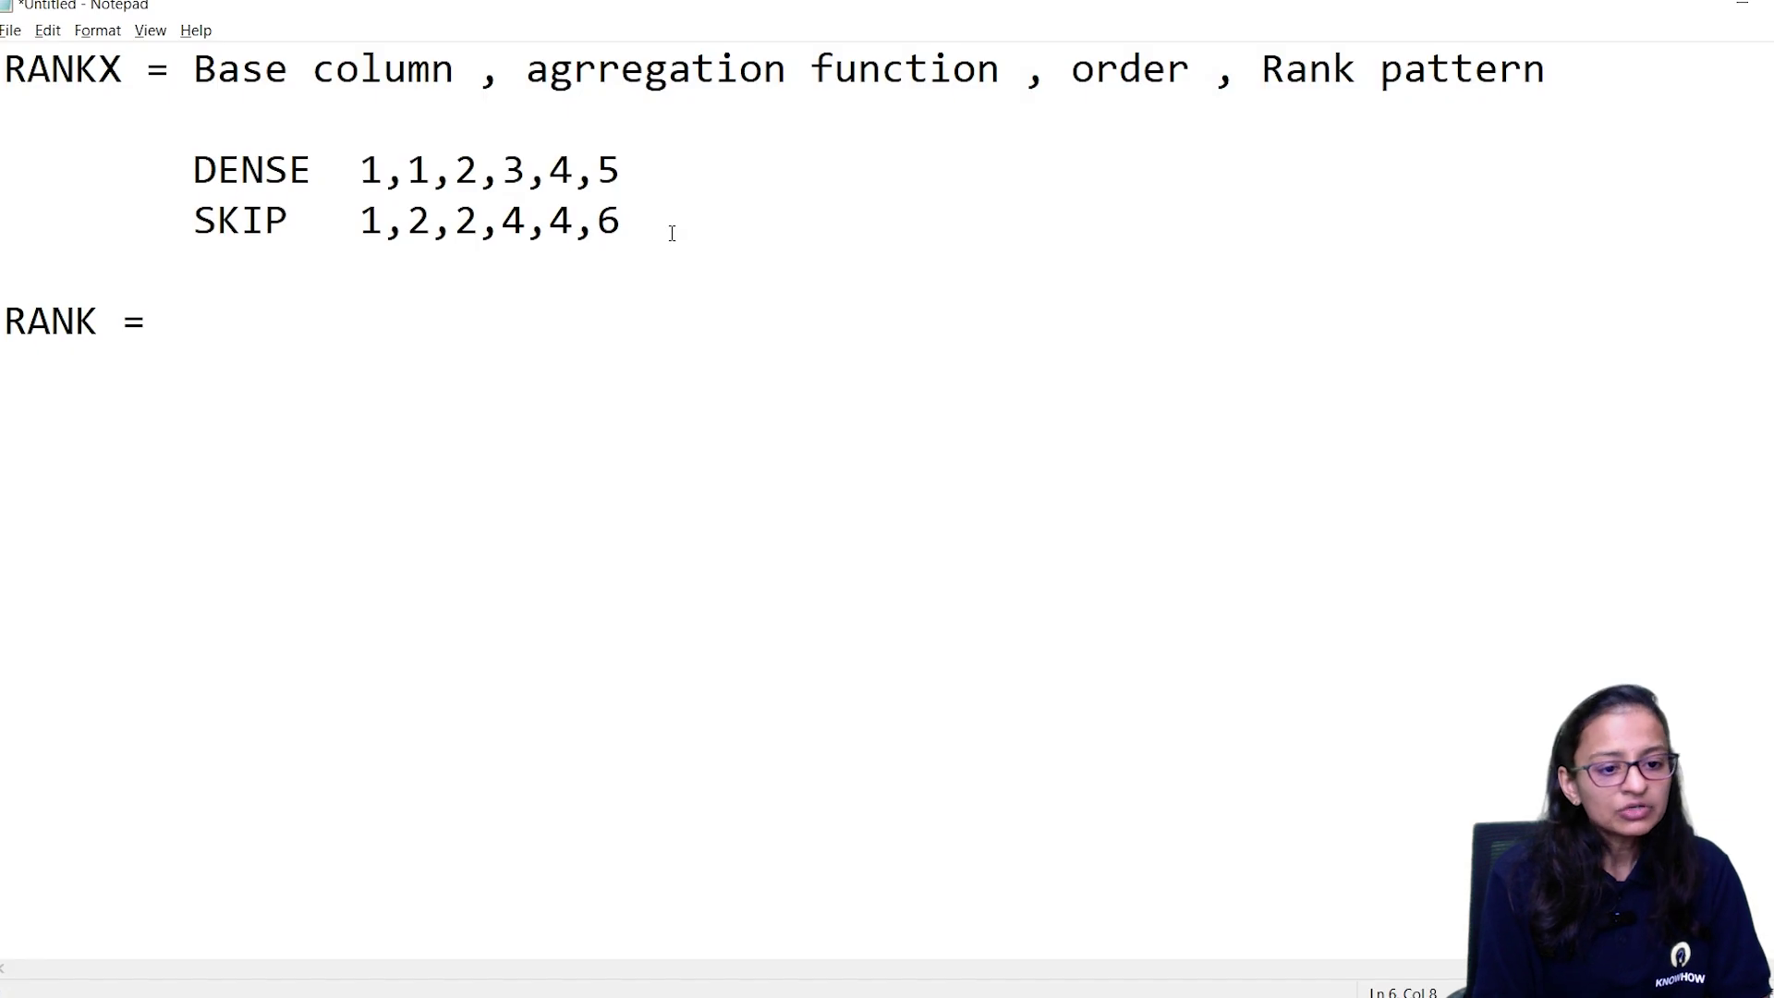
text(Ran)
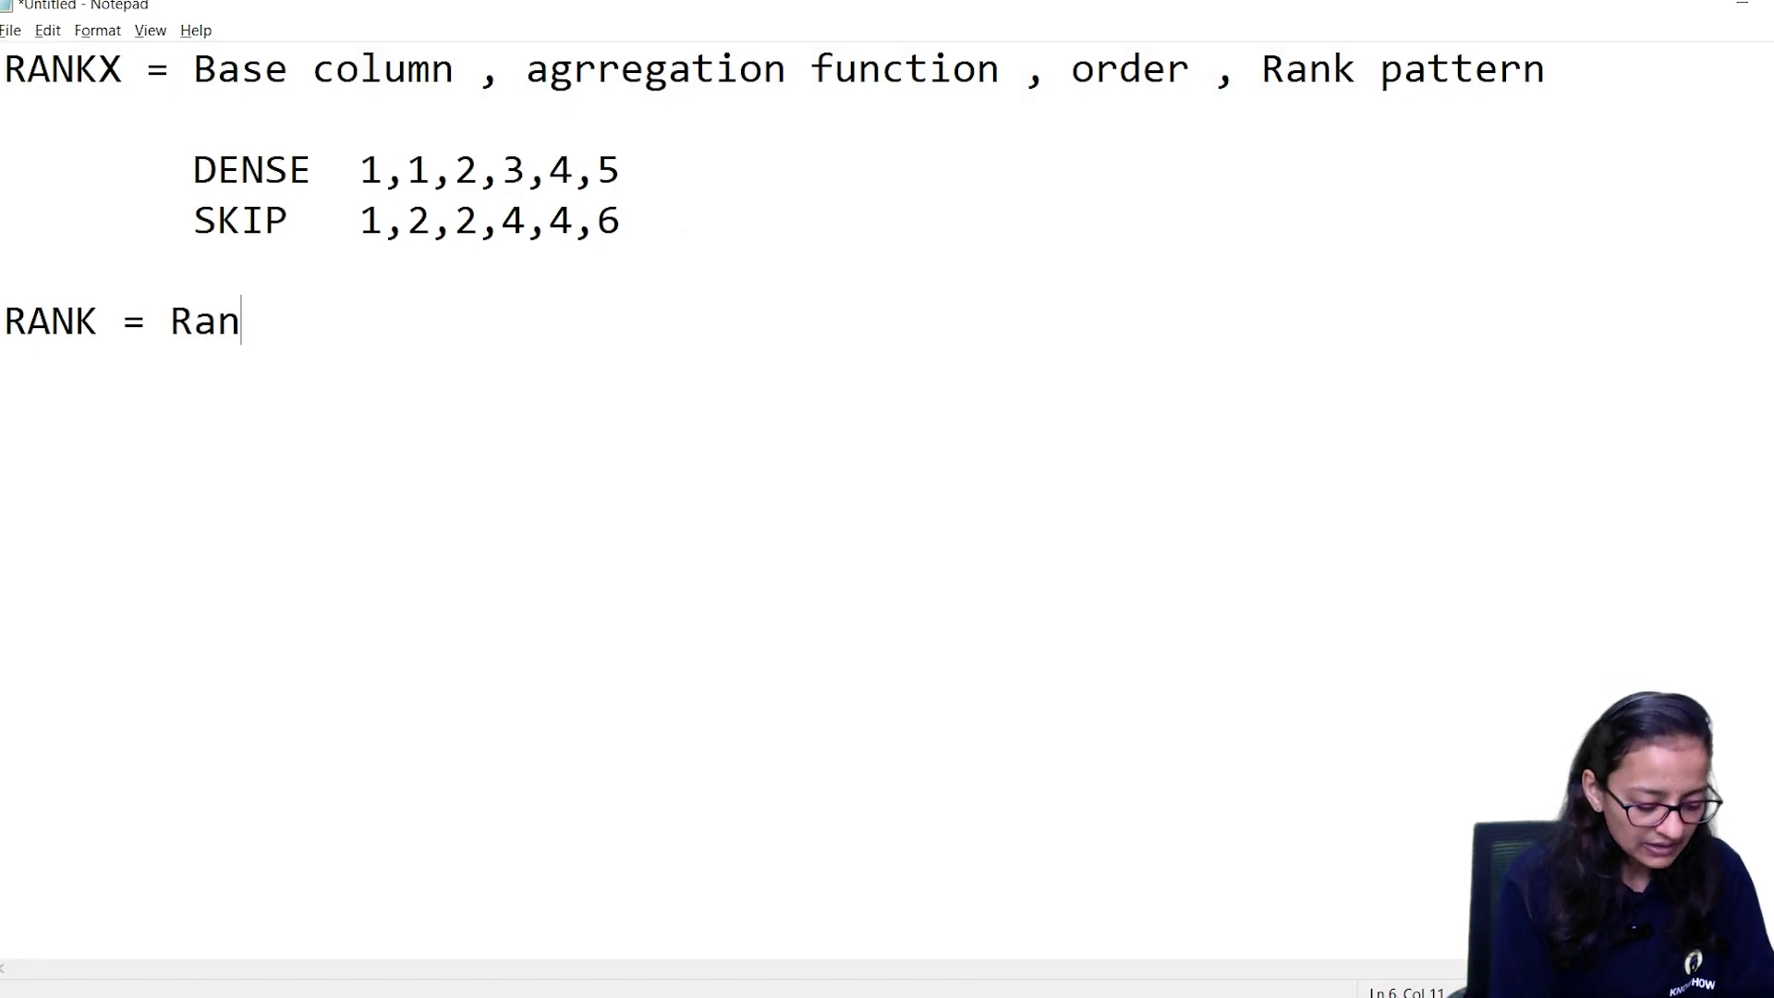
text(k Pattern ,)
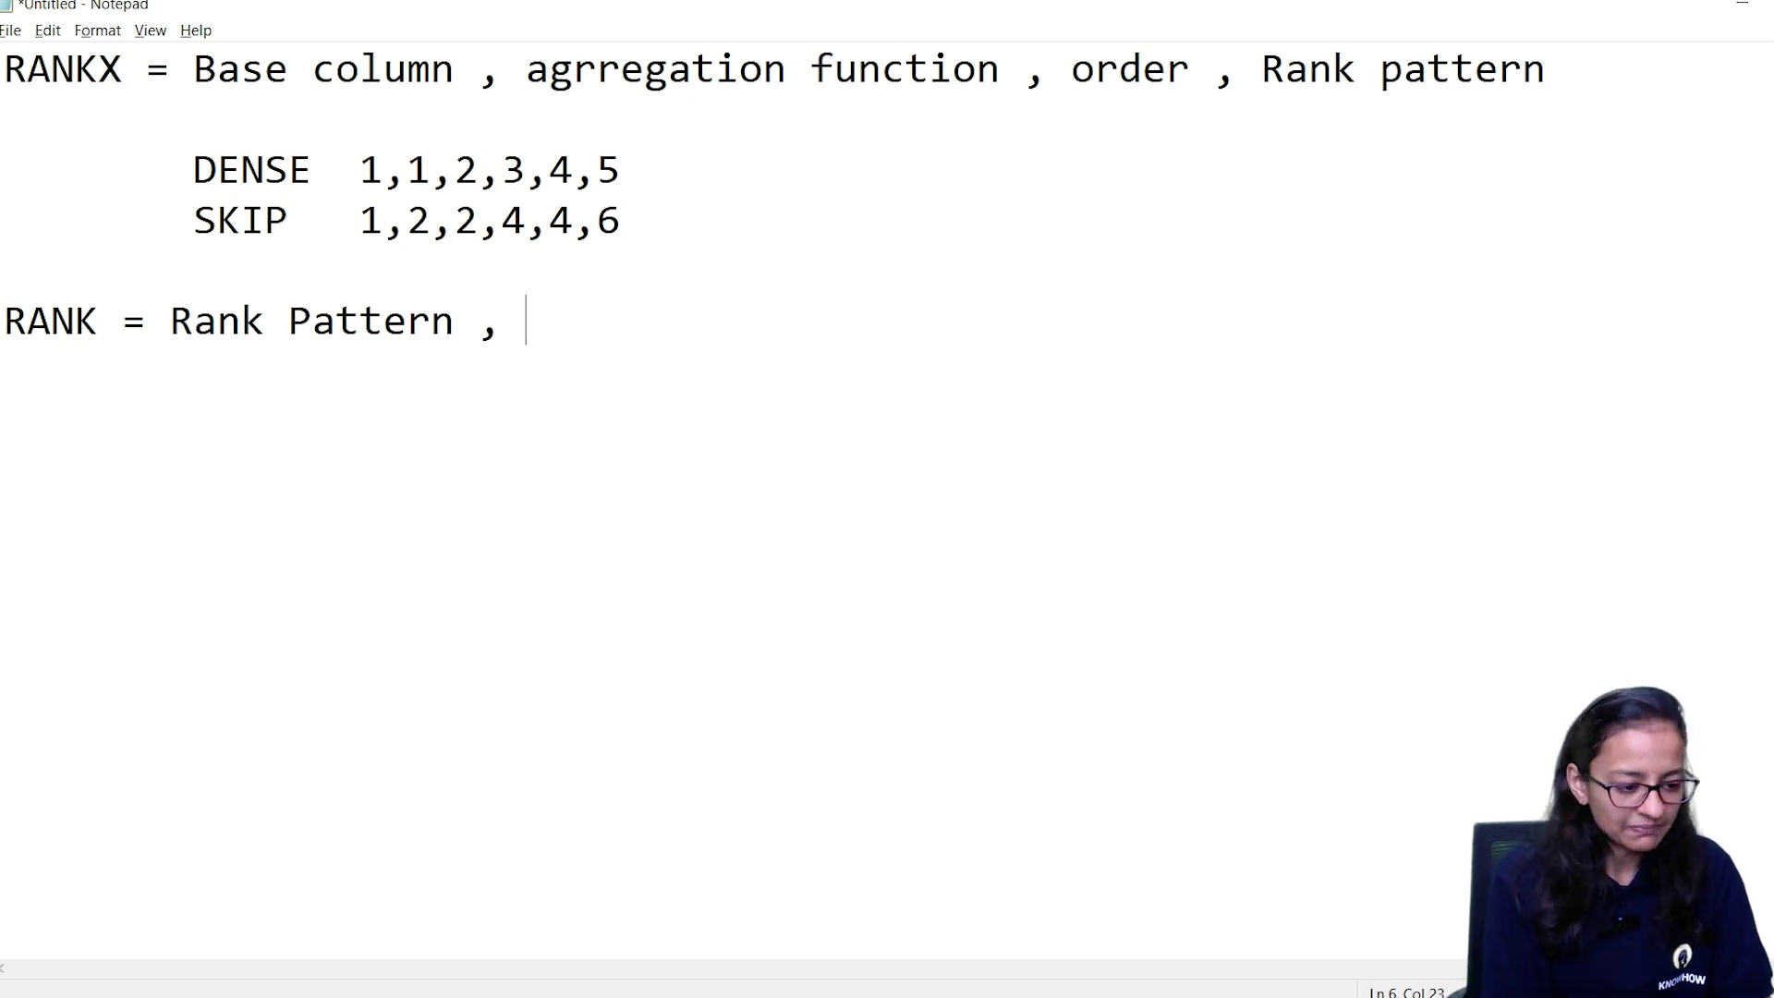
Extend the RANK syntax line in Notepad with "base column ,", checking it against the Rank new formula in Power BI
key(alt+Tab)
key(alt+Tab)
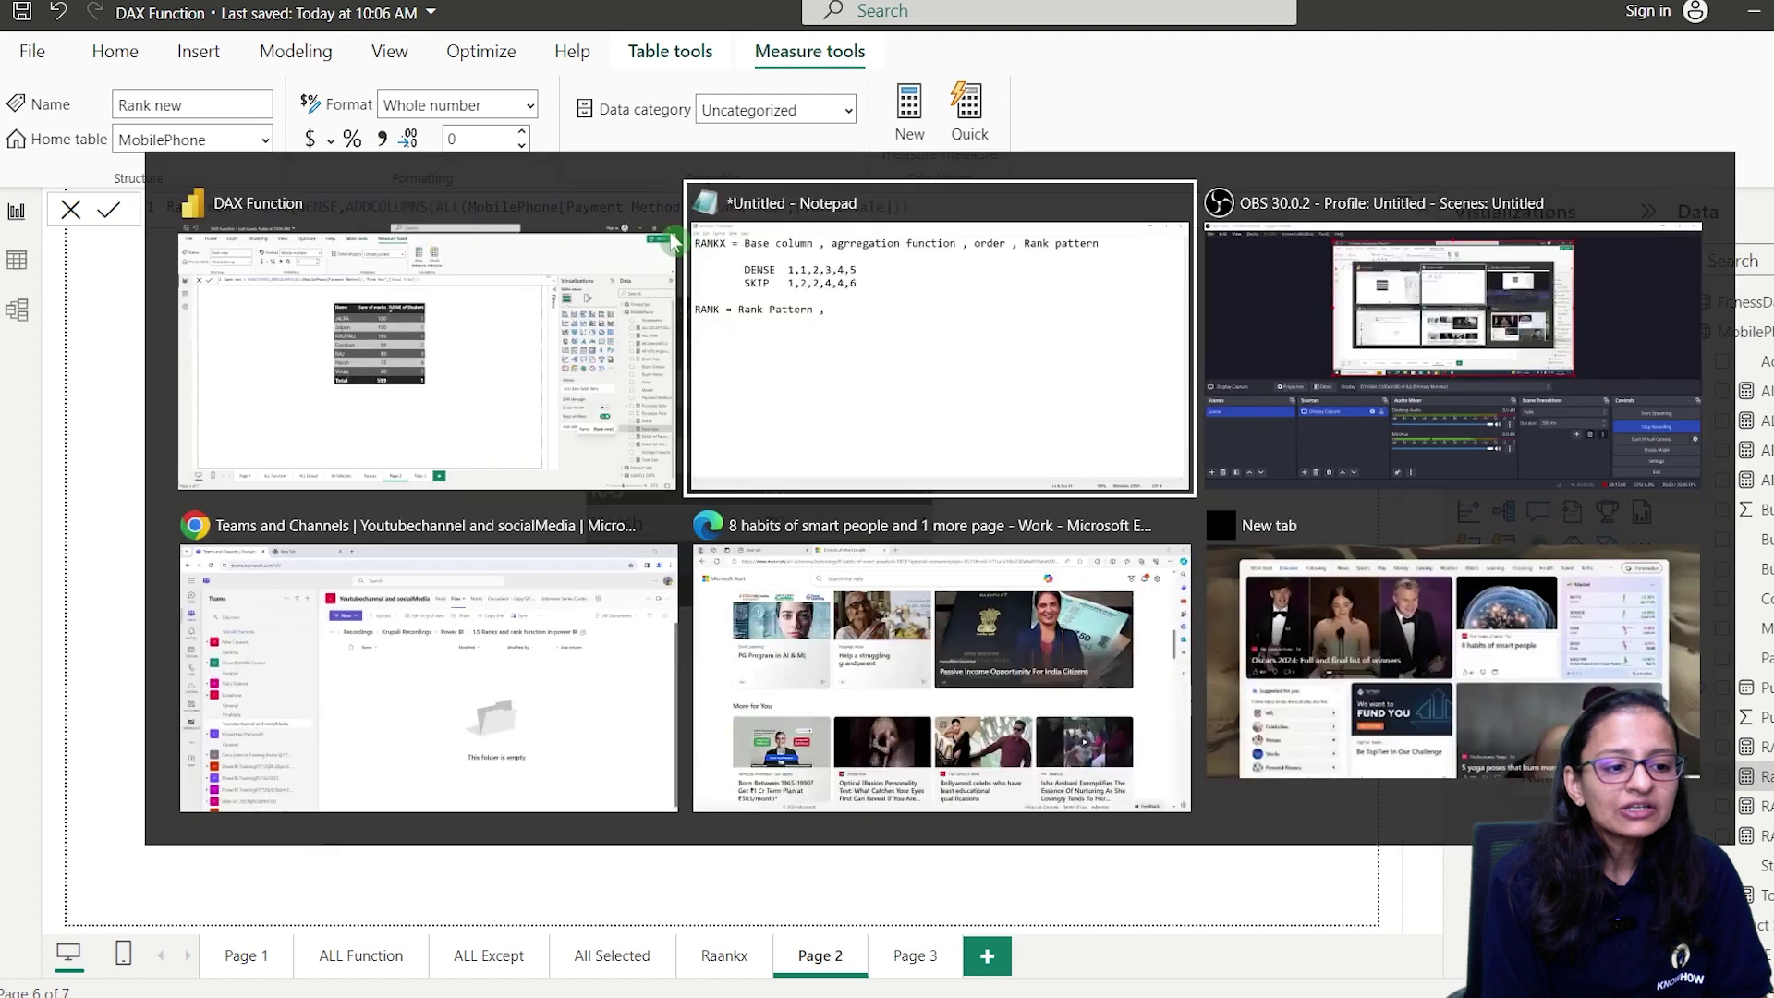
text(, base )
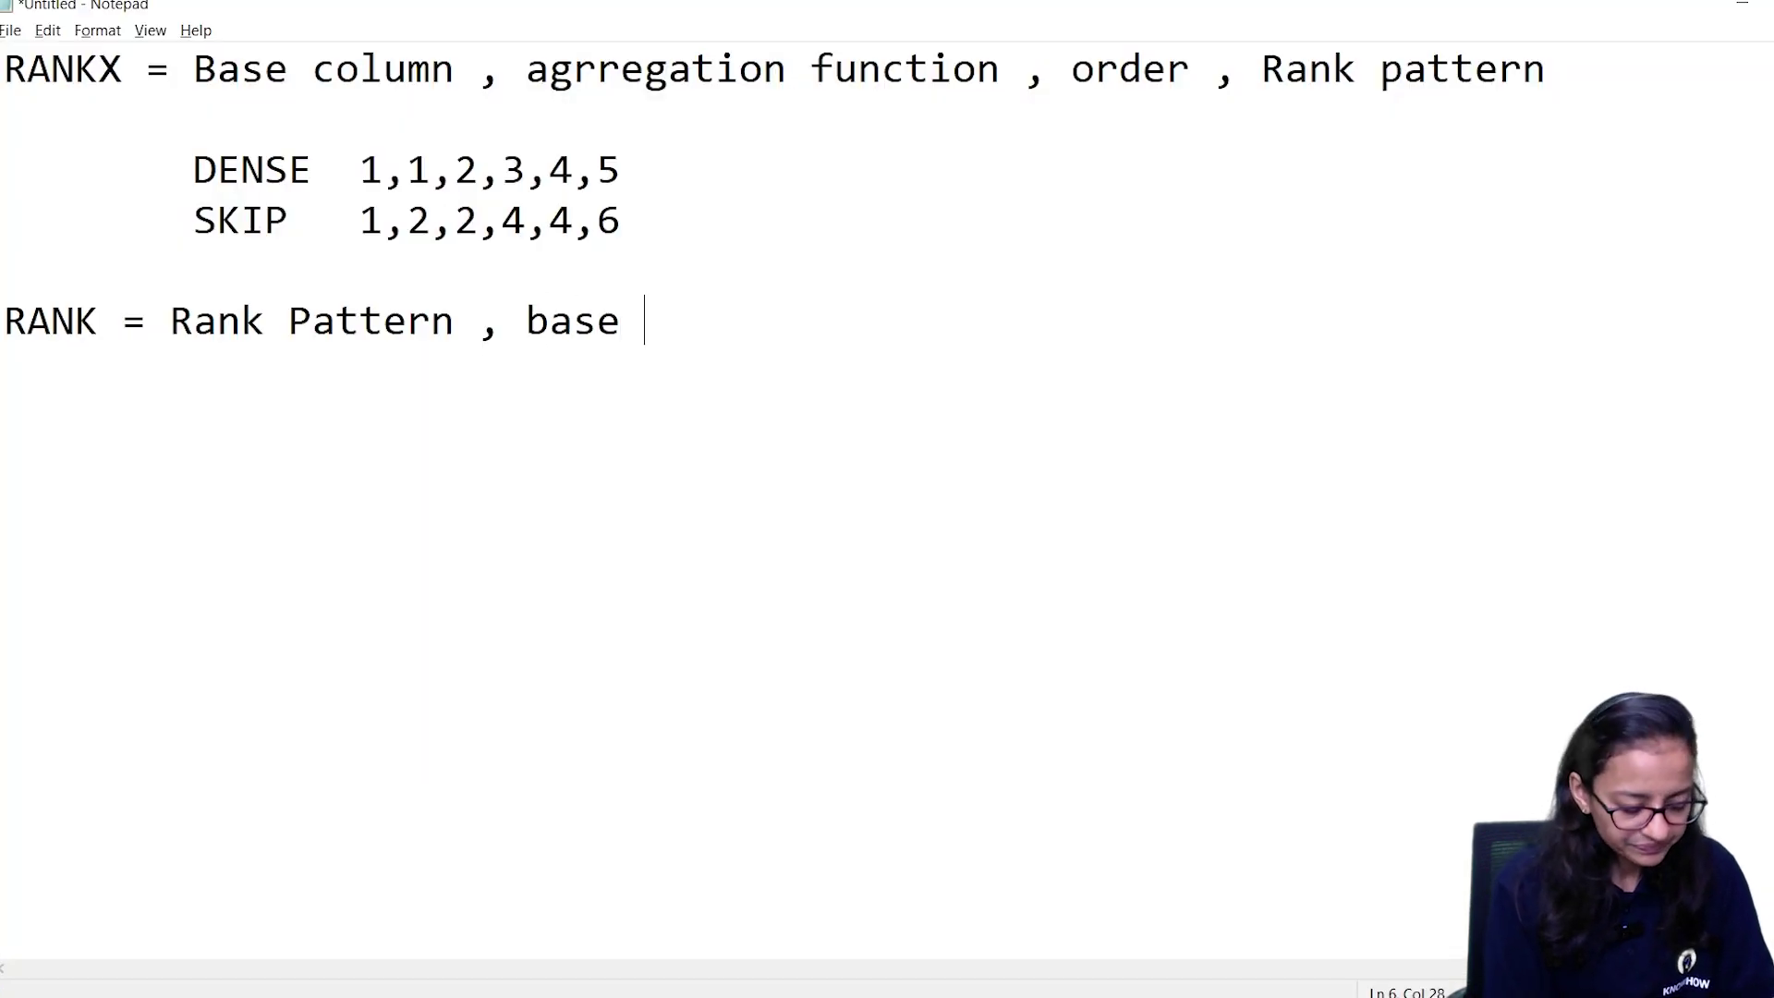
text(column)
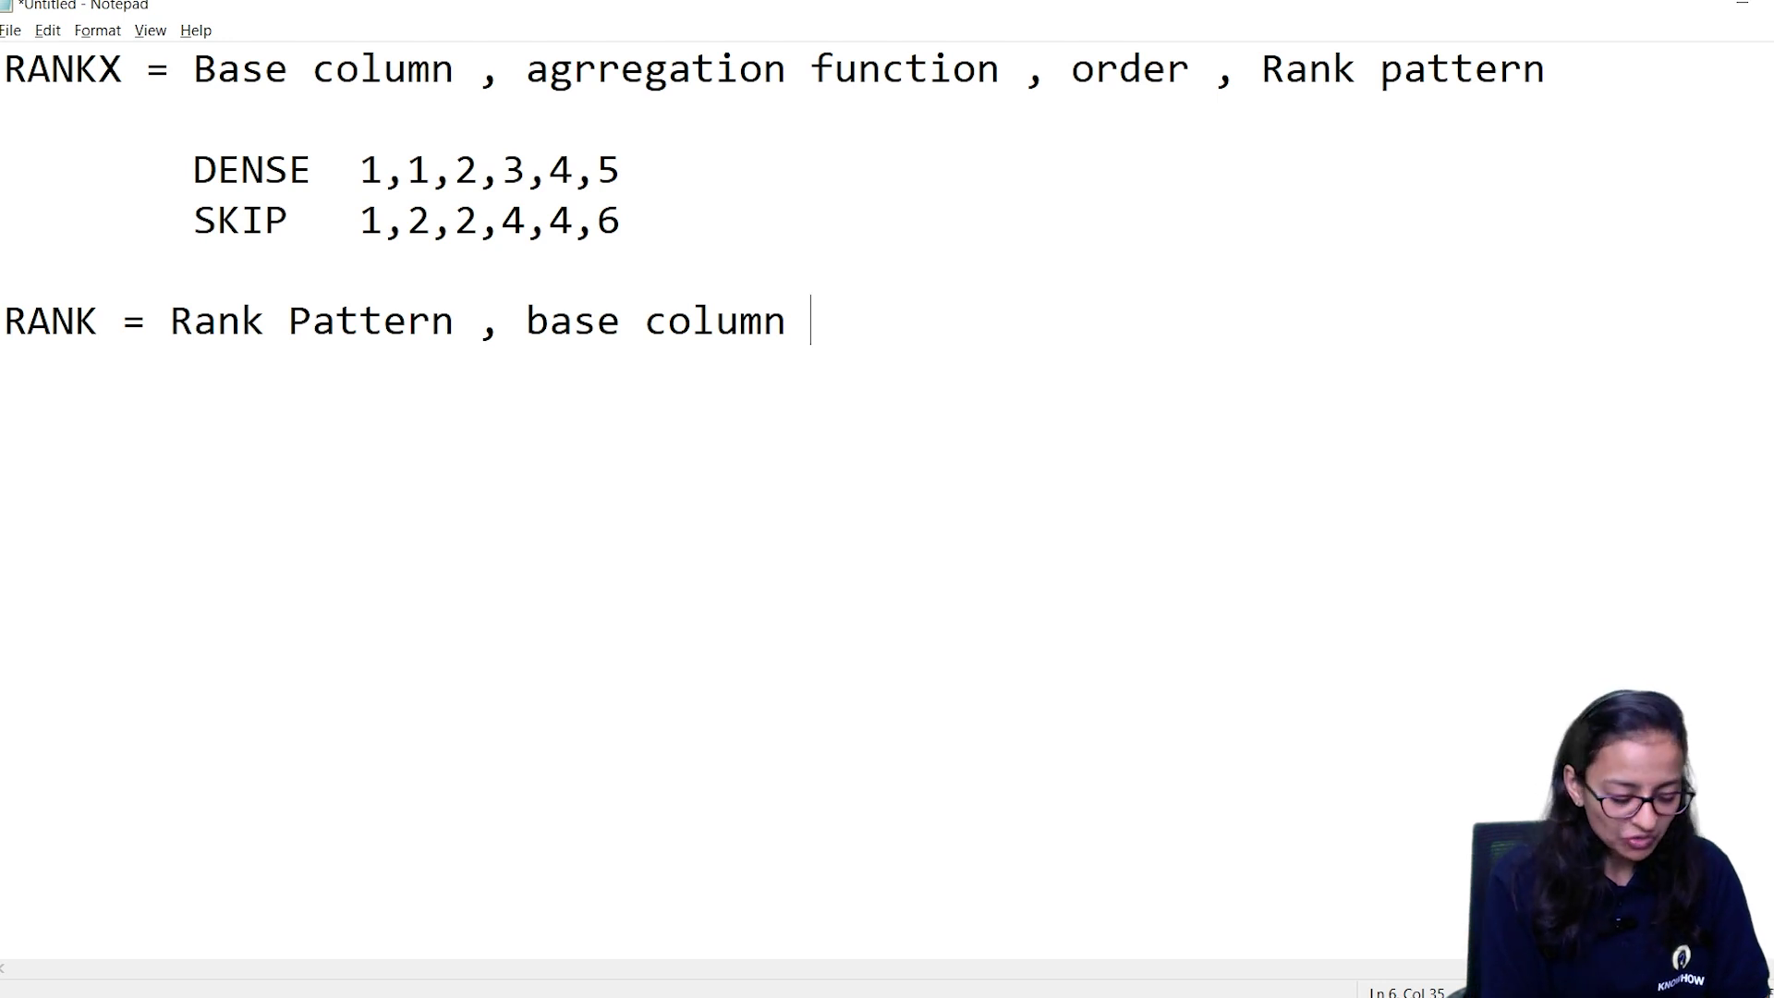
key(alt+Tab)
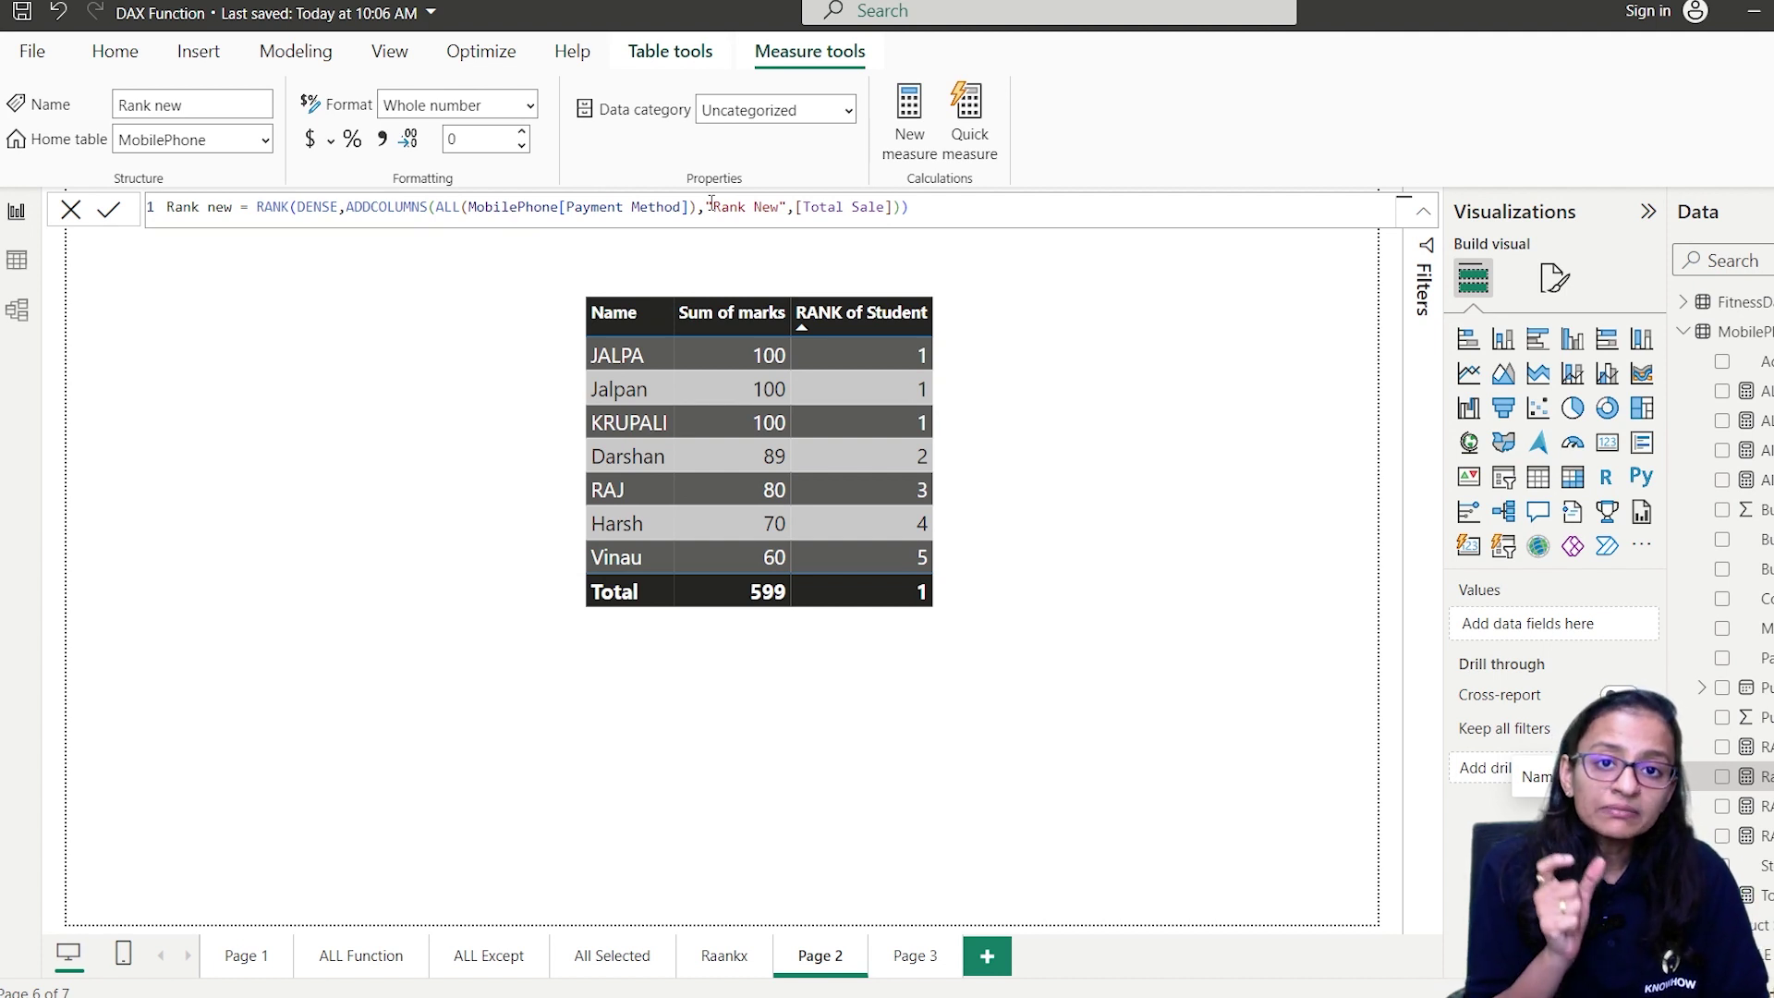
key(alt+Tab)
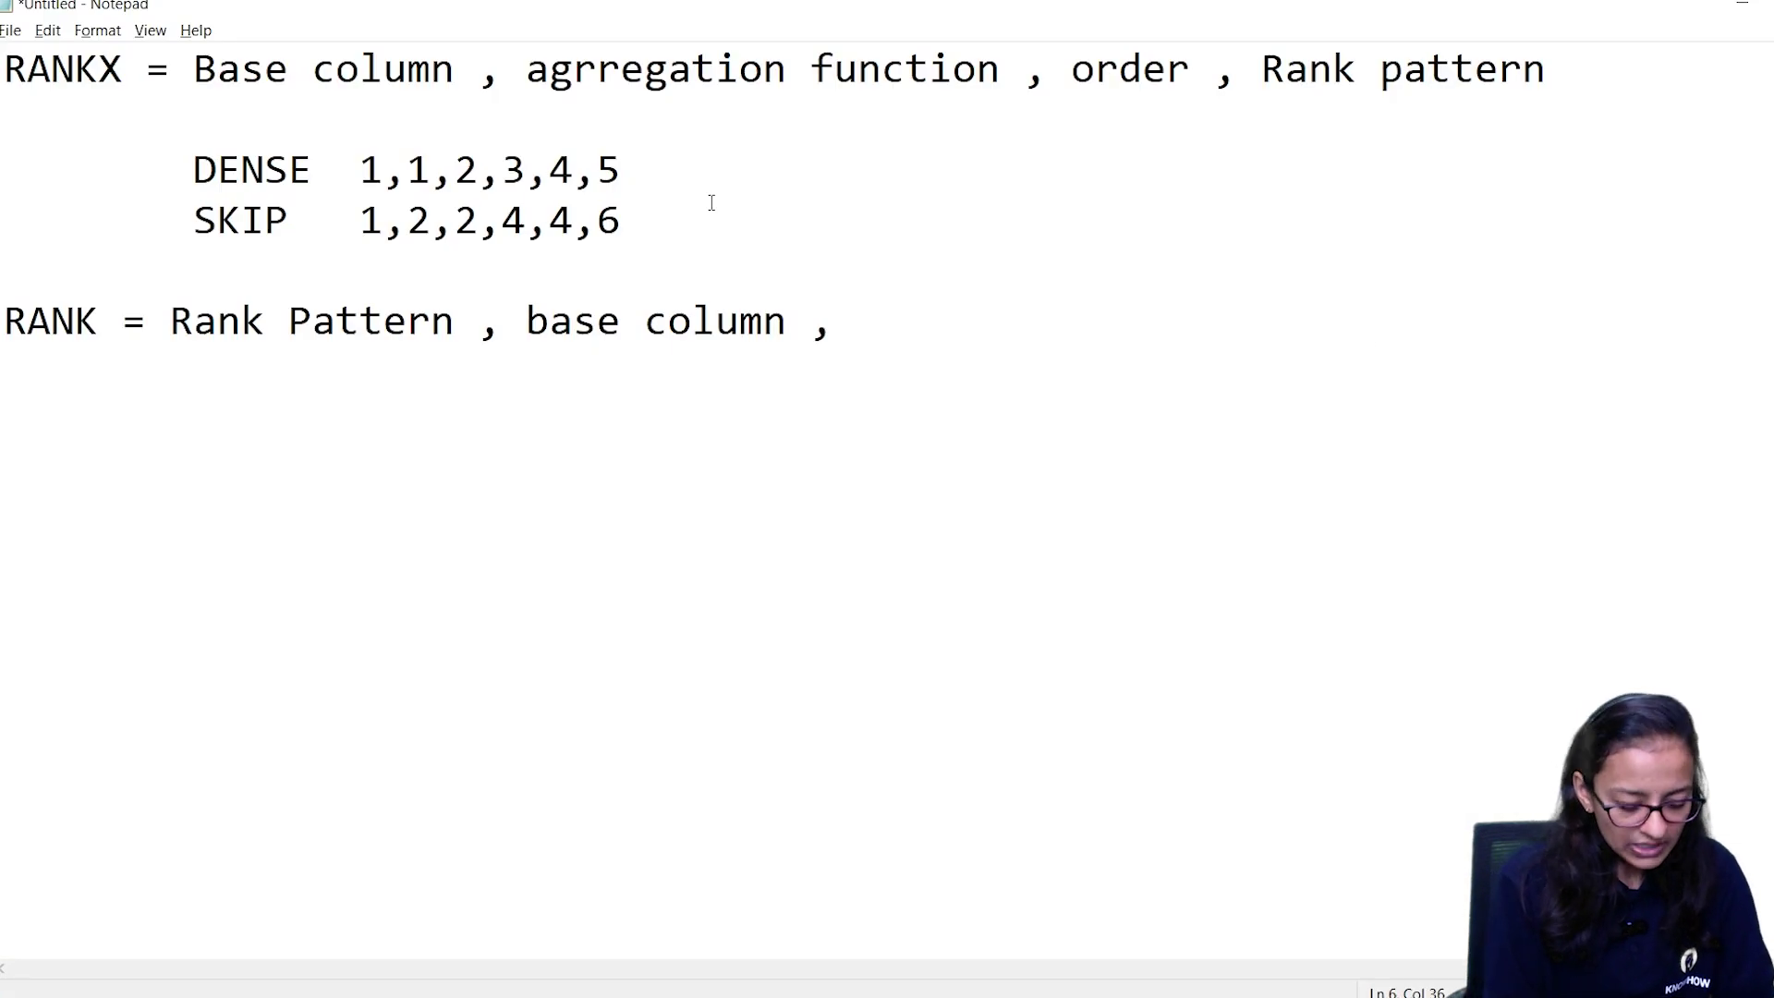
Complete the RANK syntax line with "column Name , aggregation Function", consulting the Rank new formula
text(colu,m)
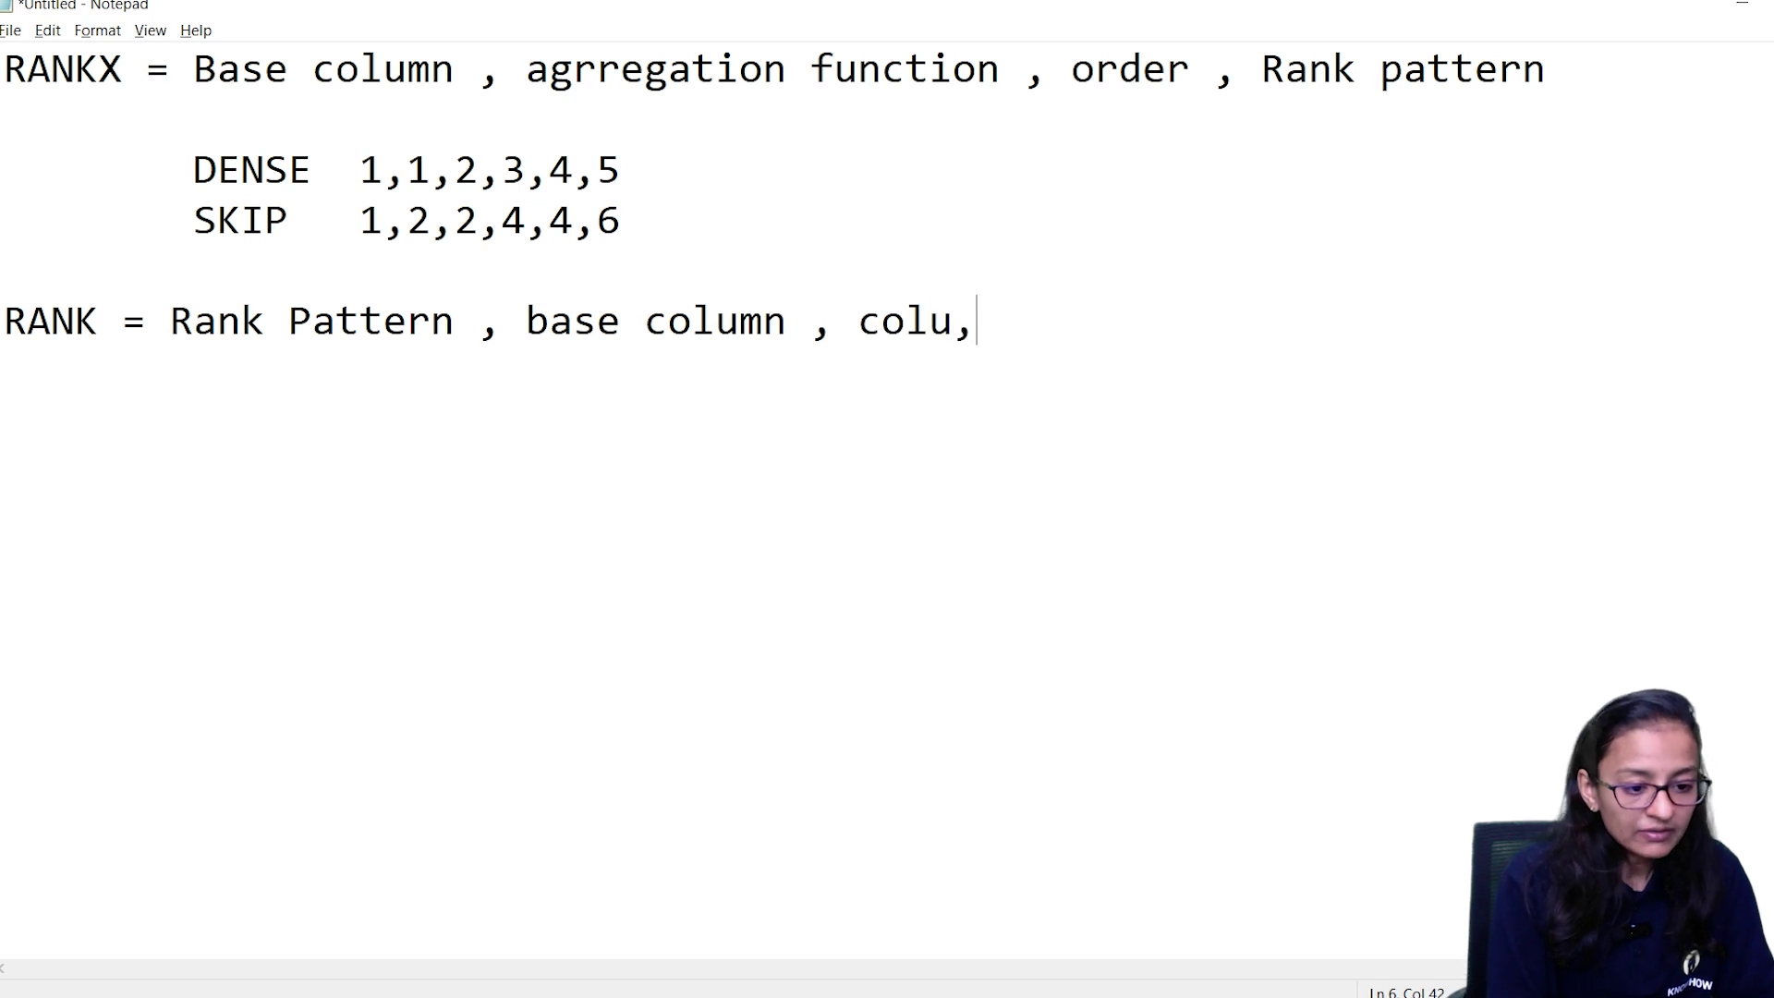
key(BackSpace)
key(BackSpace)
text(m )
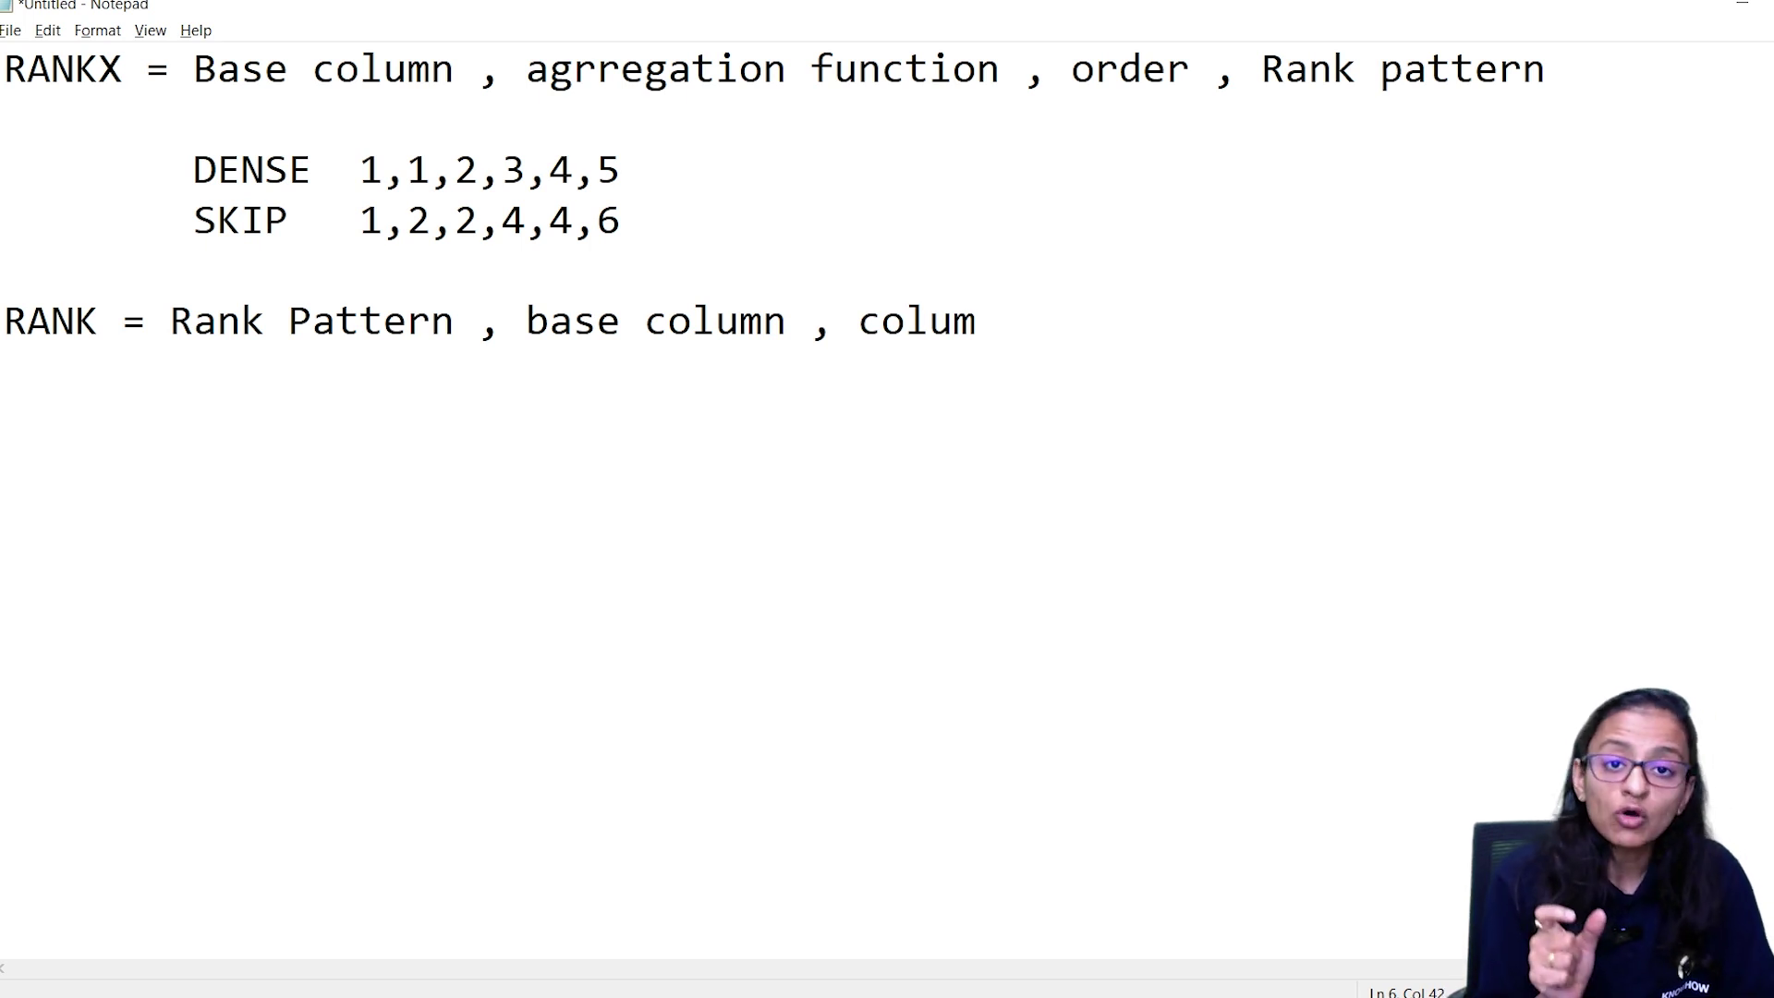
text(n Name)
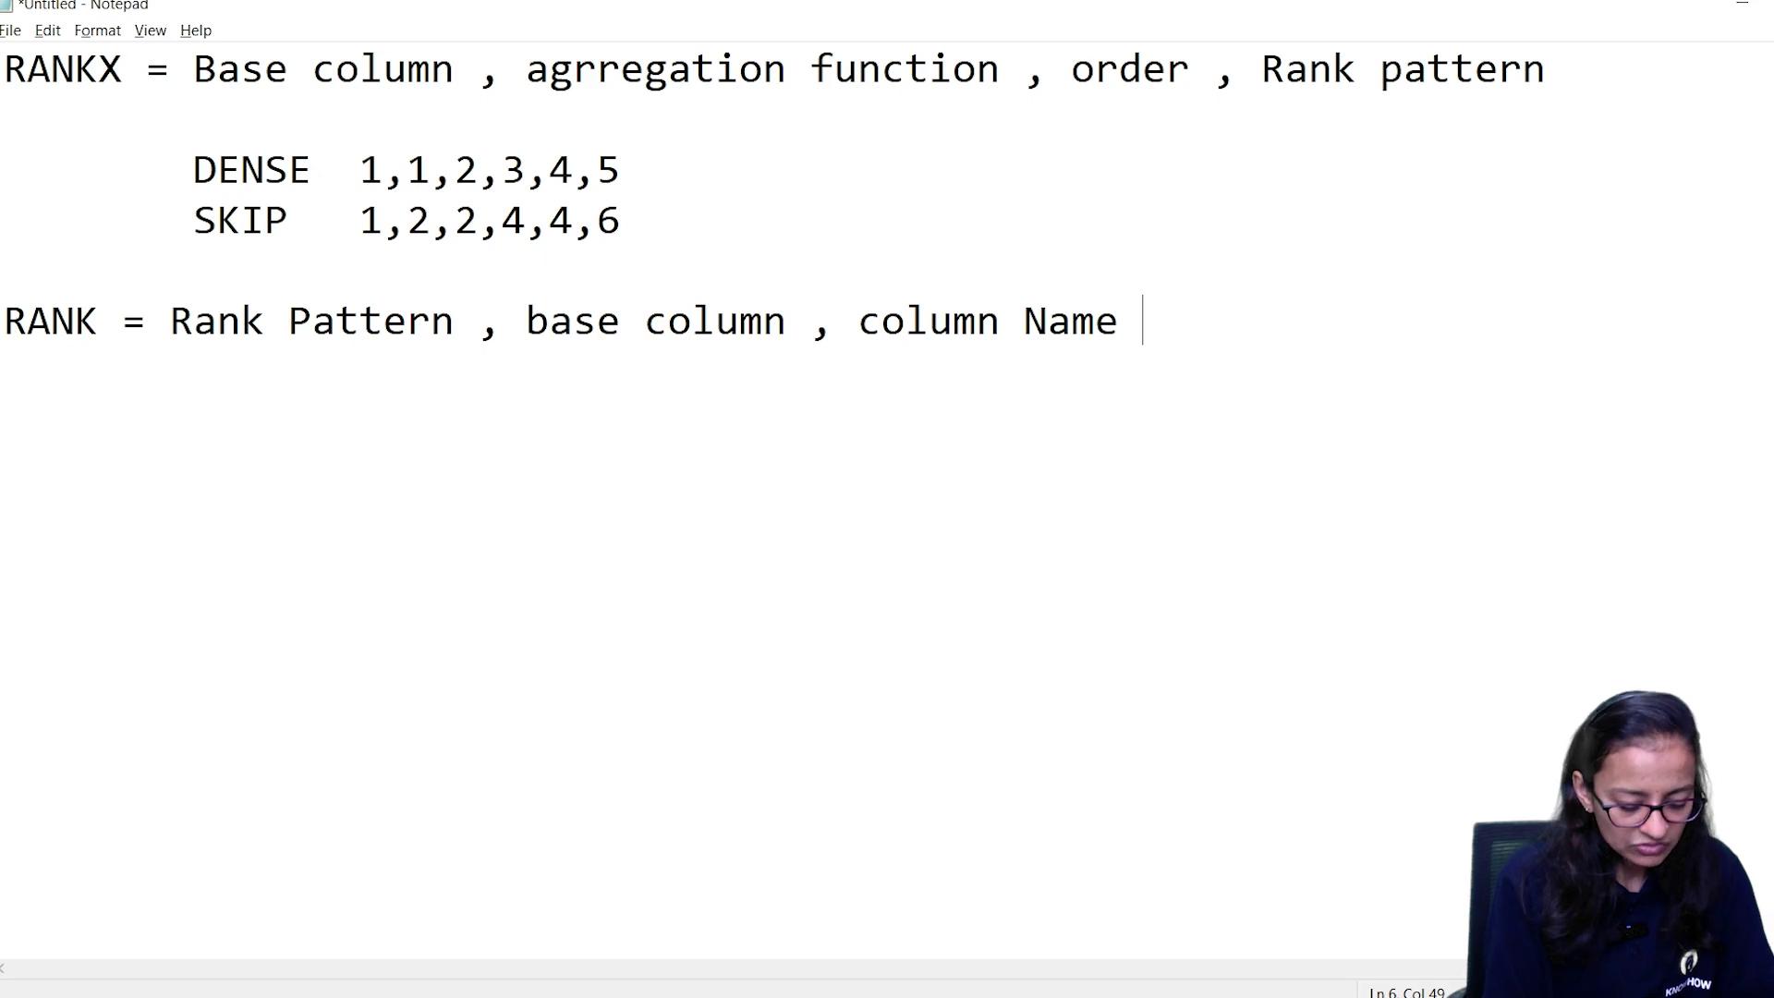
key(alt+Tab)
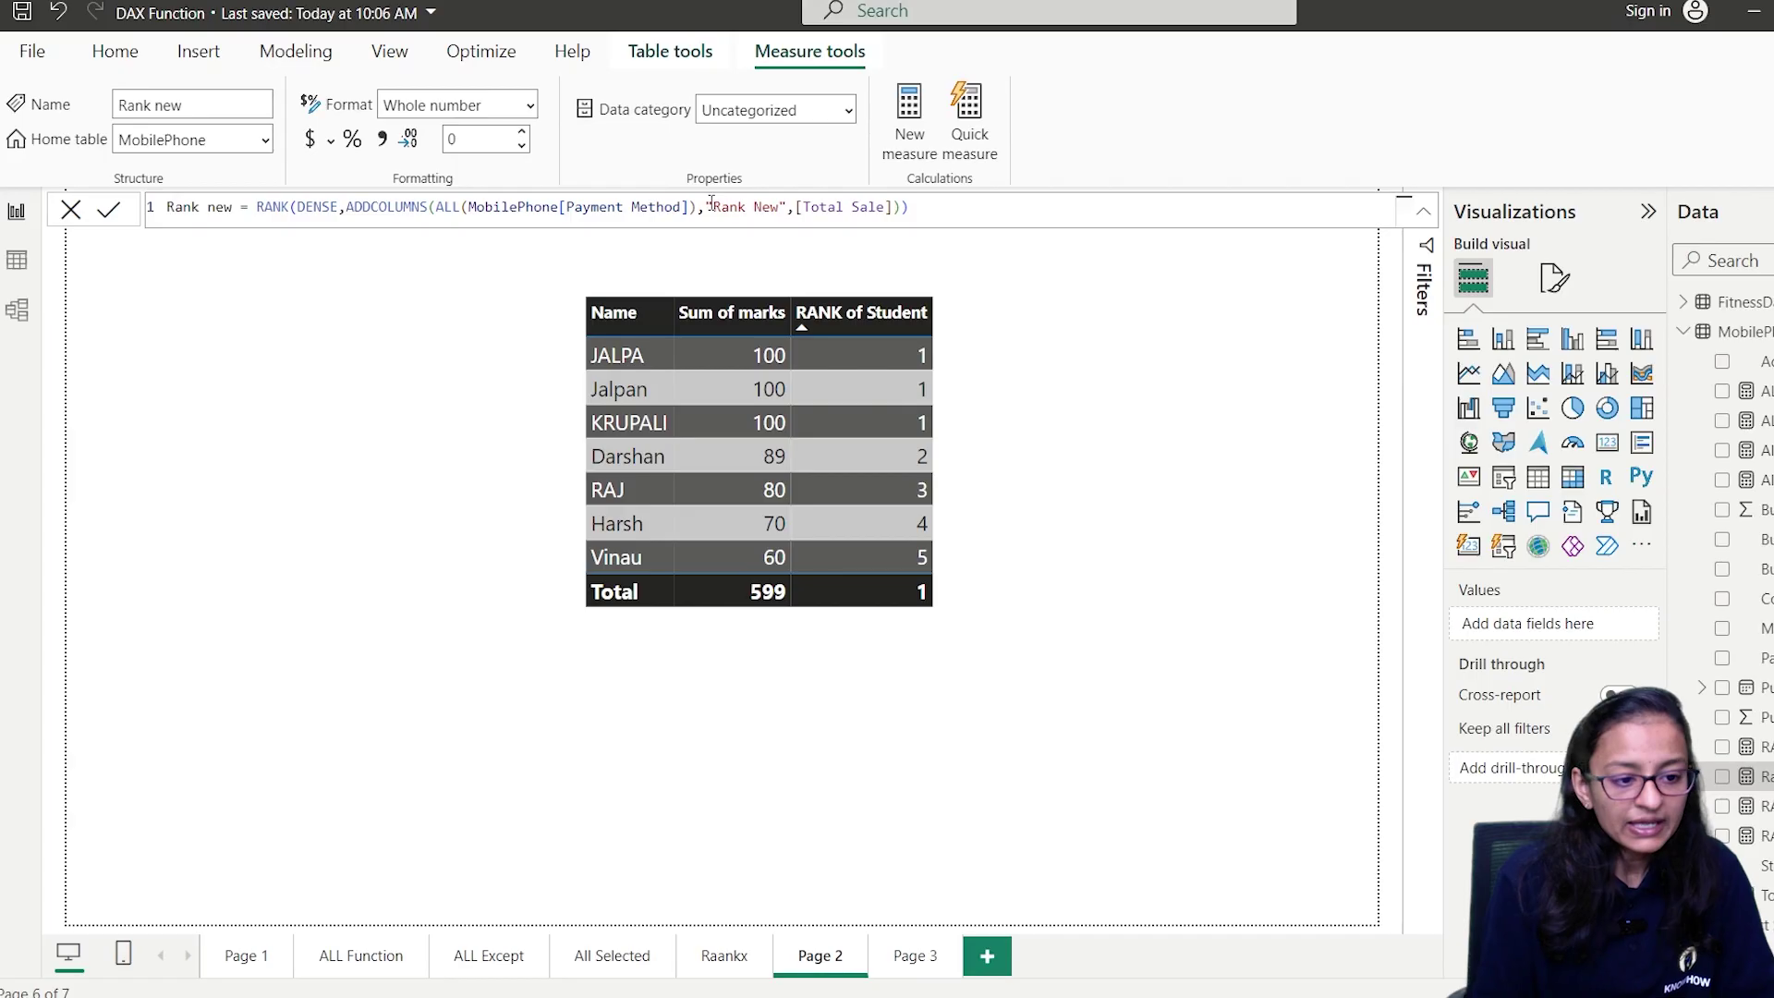
key(alt+Tab)
text(, aggr)
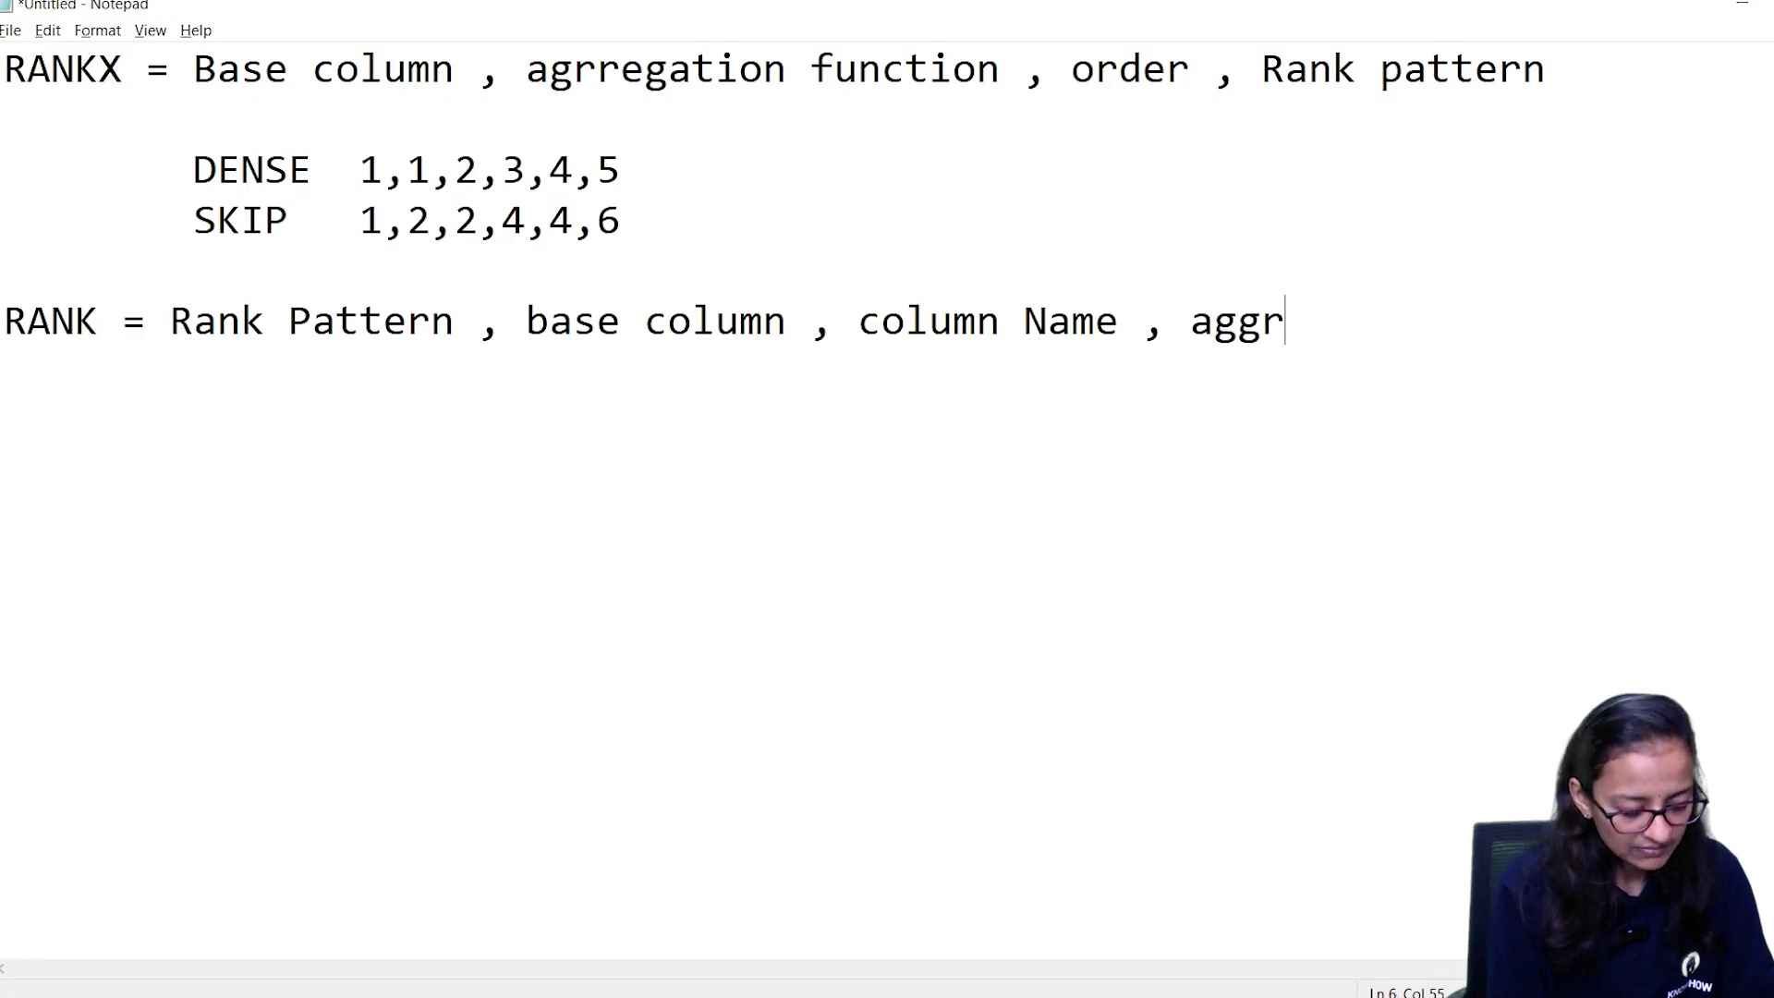
text(egation Function)
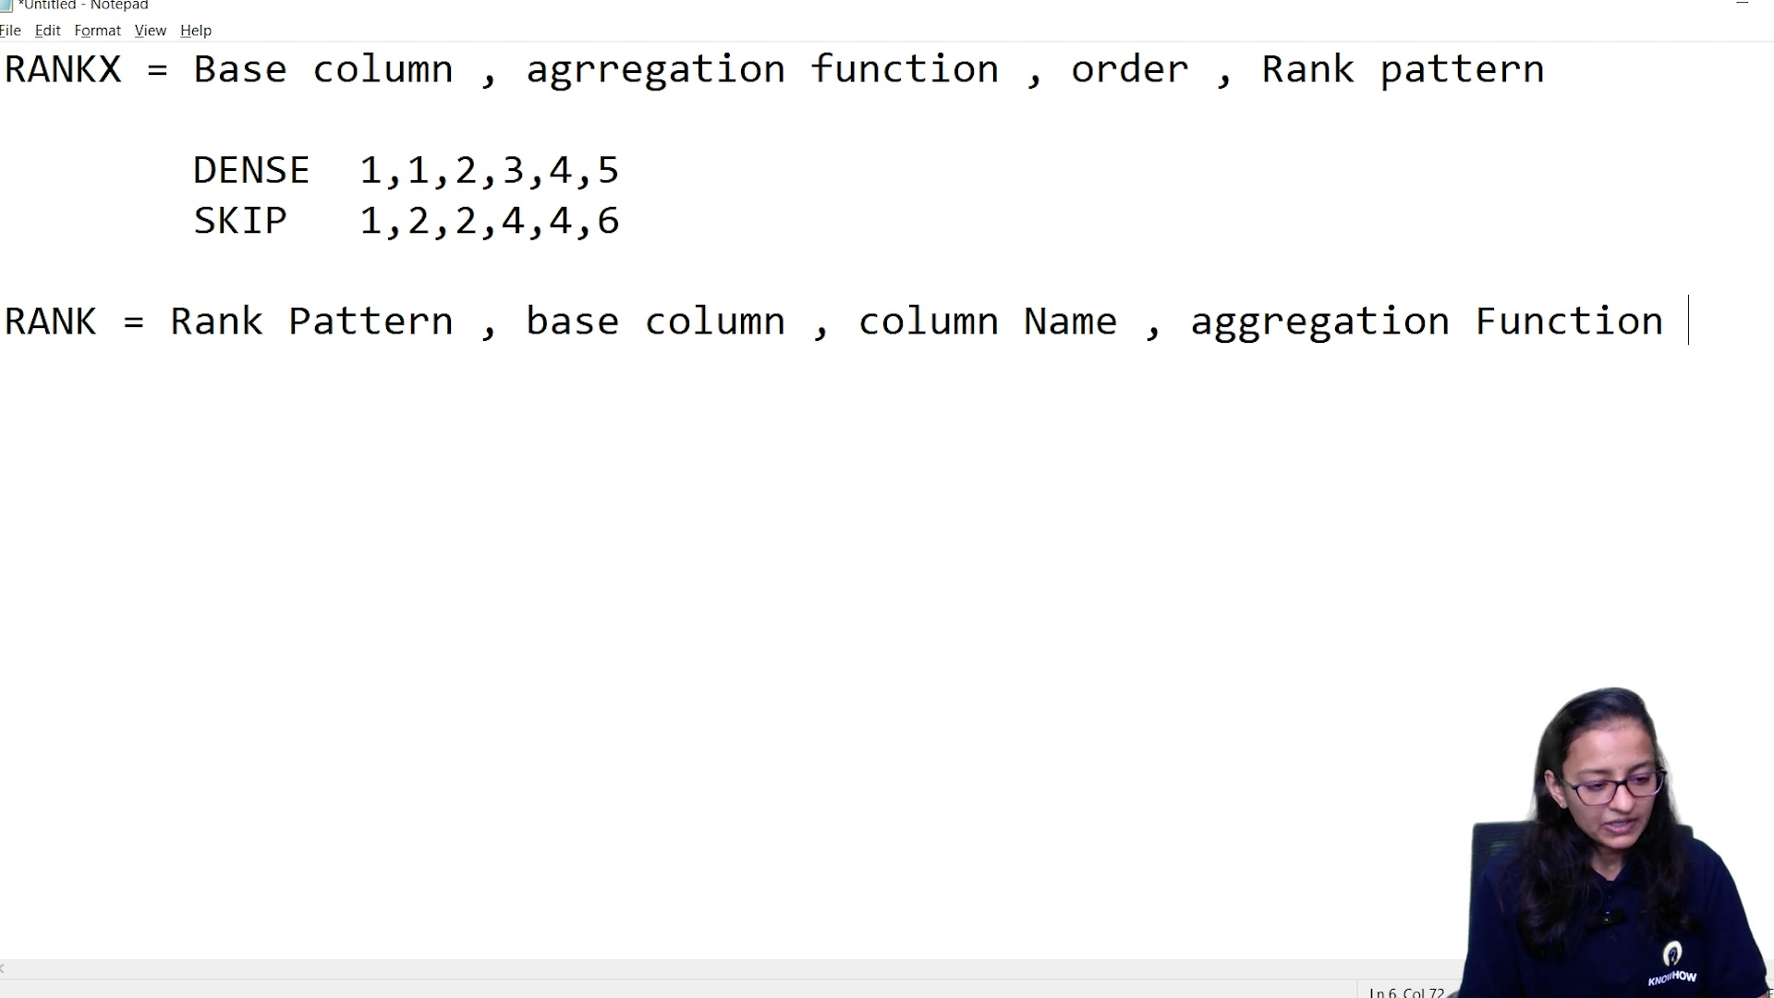
Switch to Power BI, replace Payment Method Rank with Rank new in the Raankx page's table visual, and highlight DENSE in its formula
key(alt+Tab)
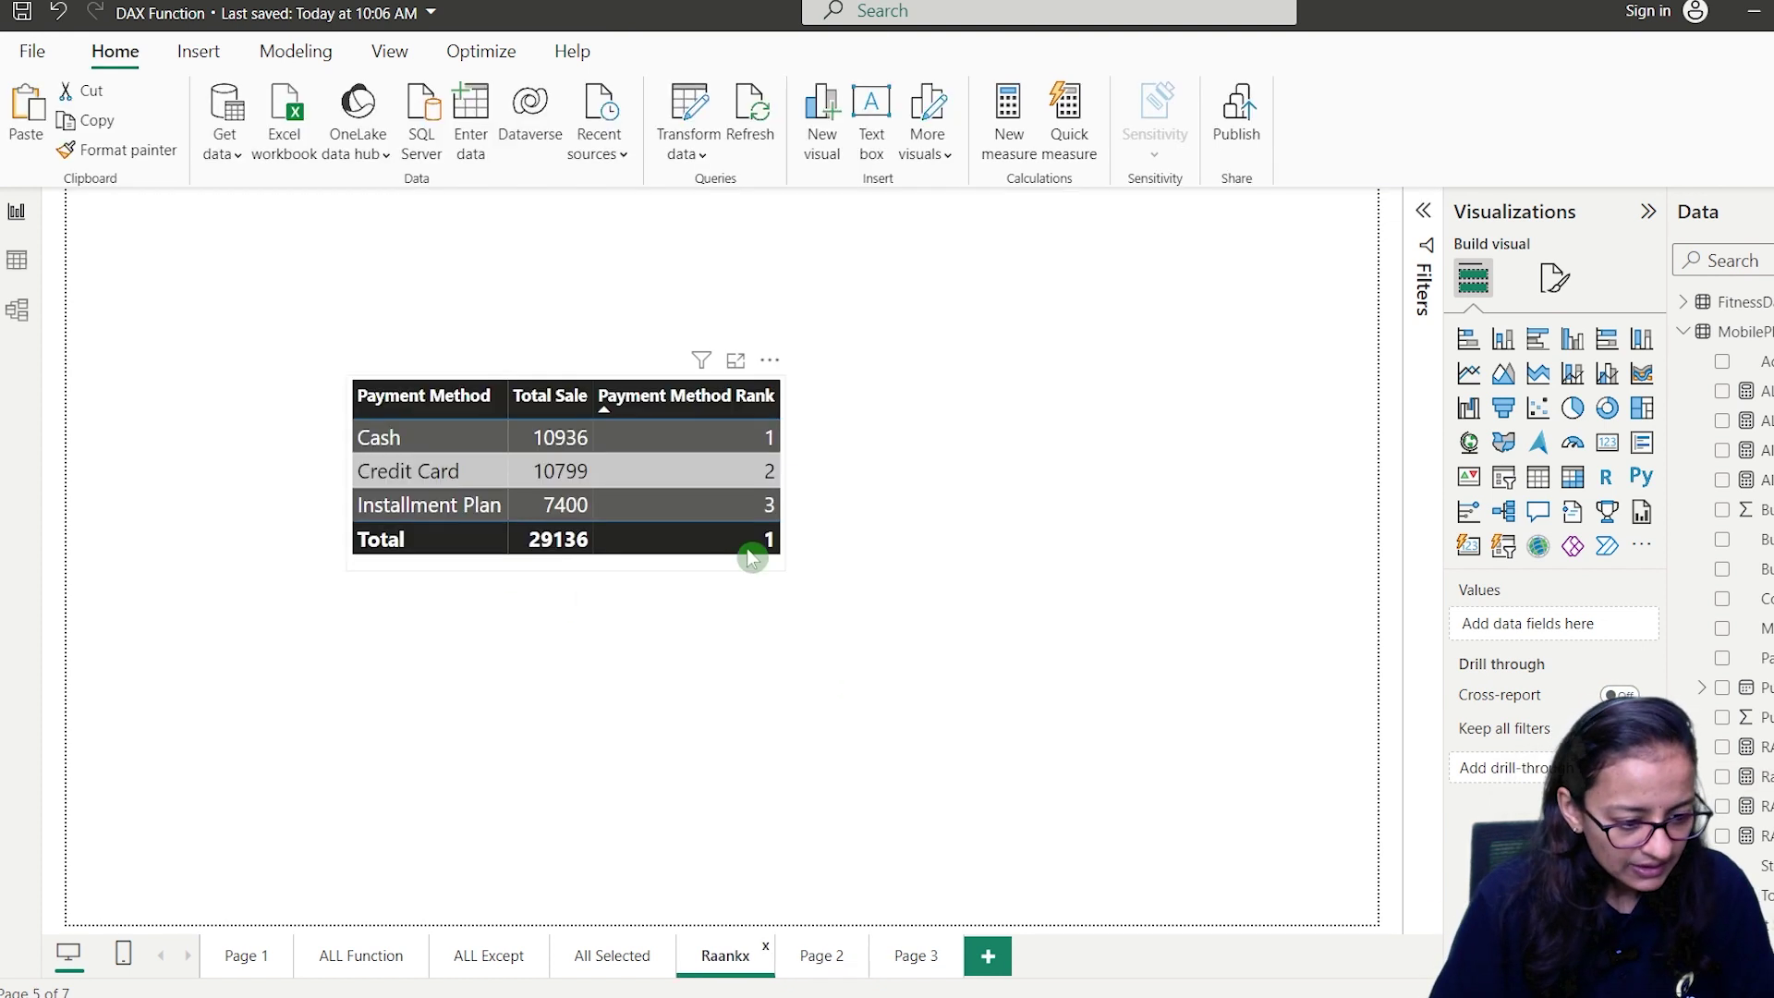
click(686, 569)
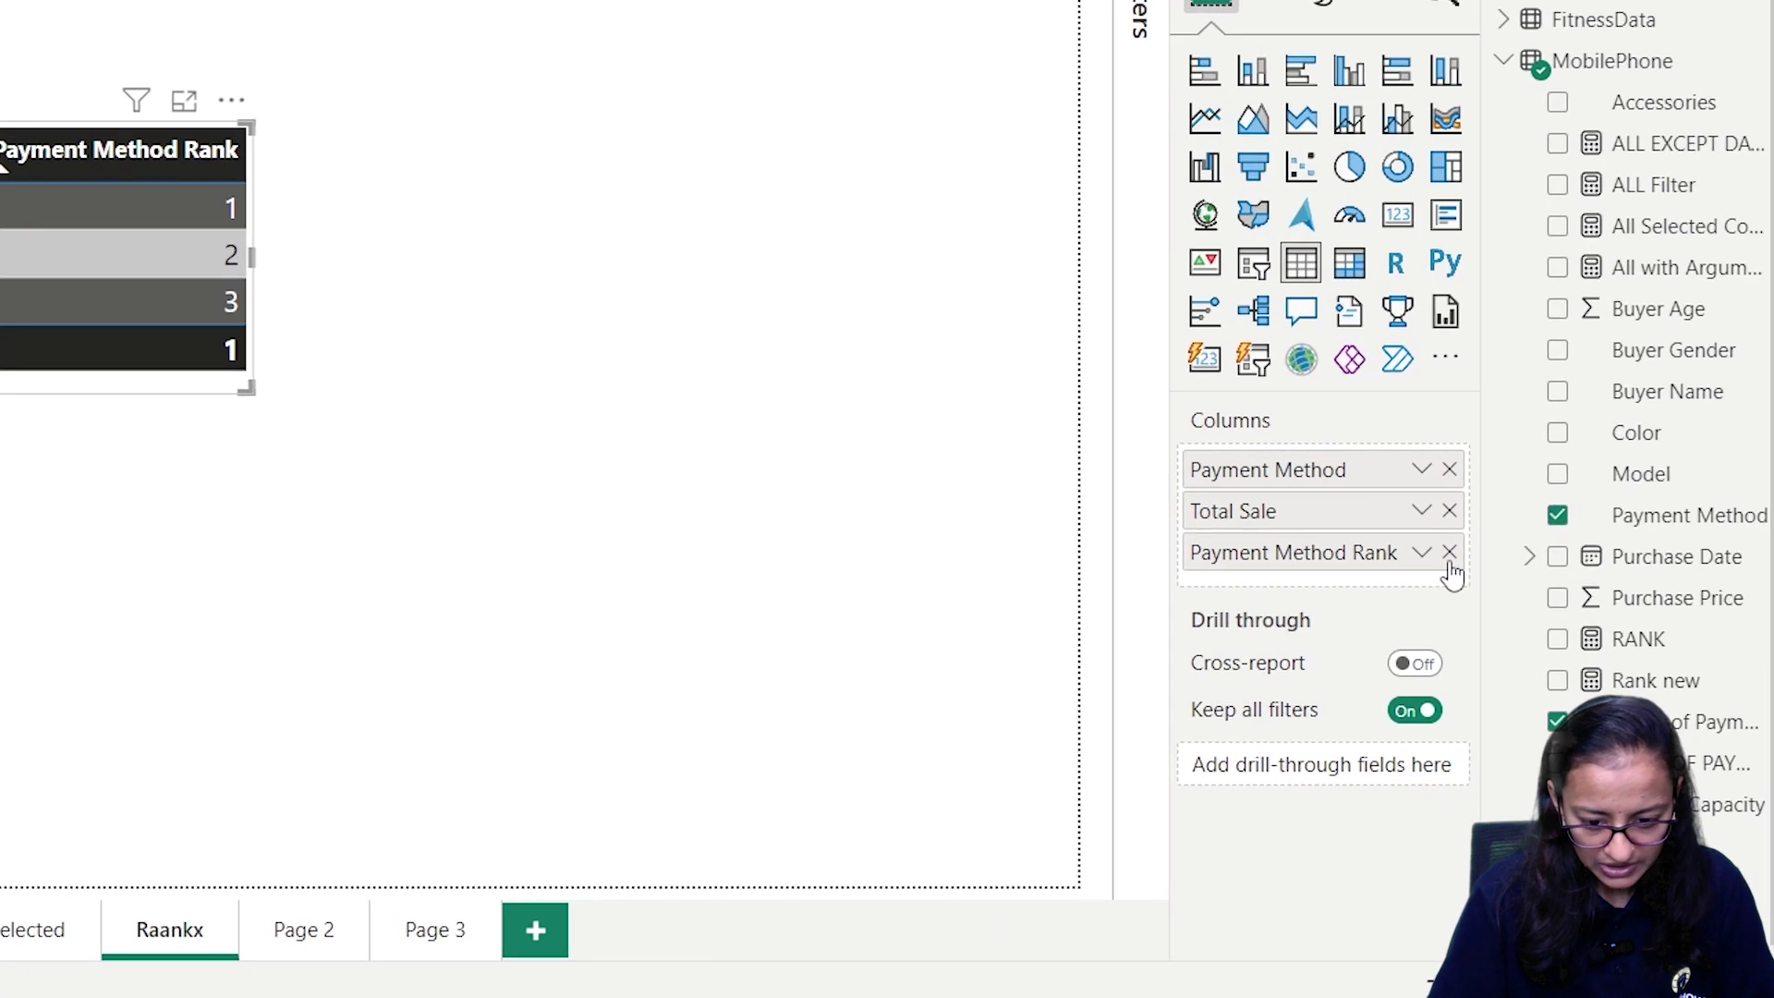
click(1645, 683)
drag(1642, 688, 1341, 552)
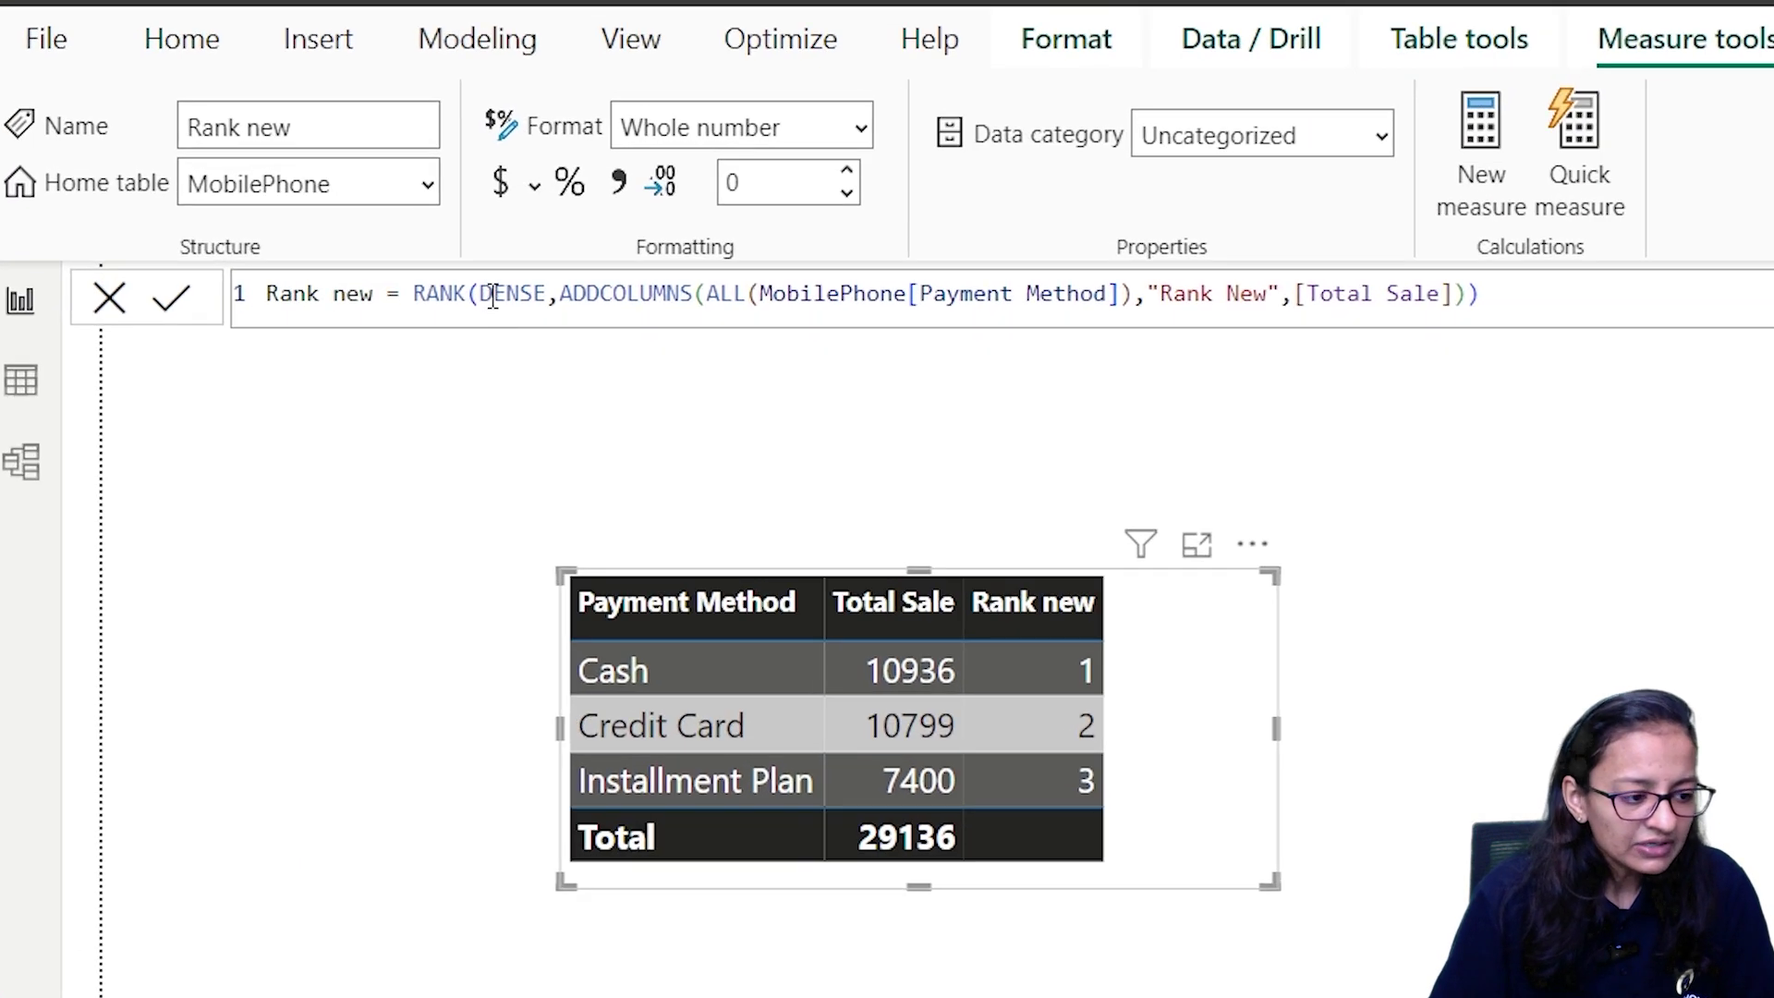
drag(481, 295, 549, 294)
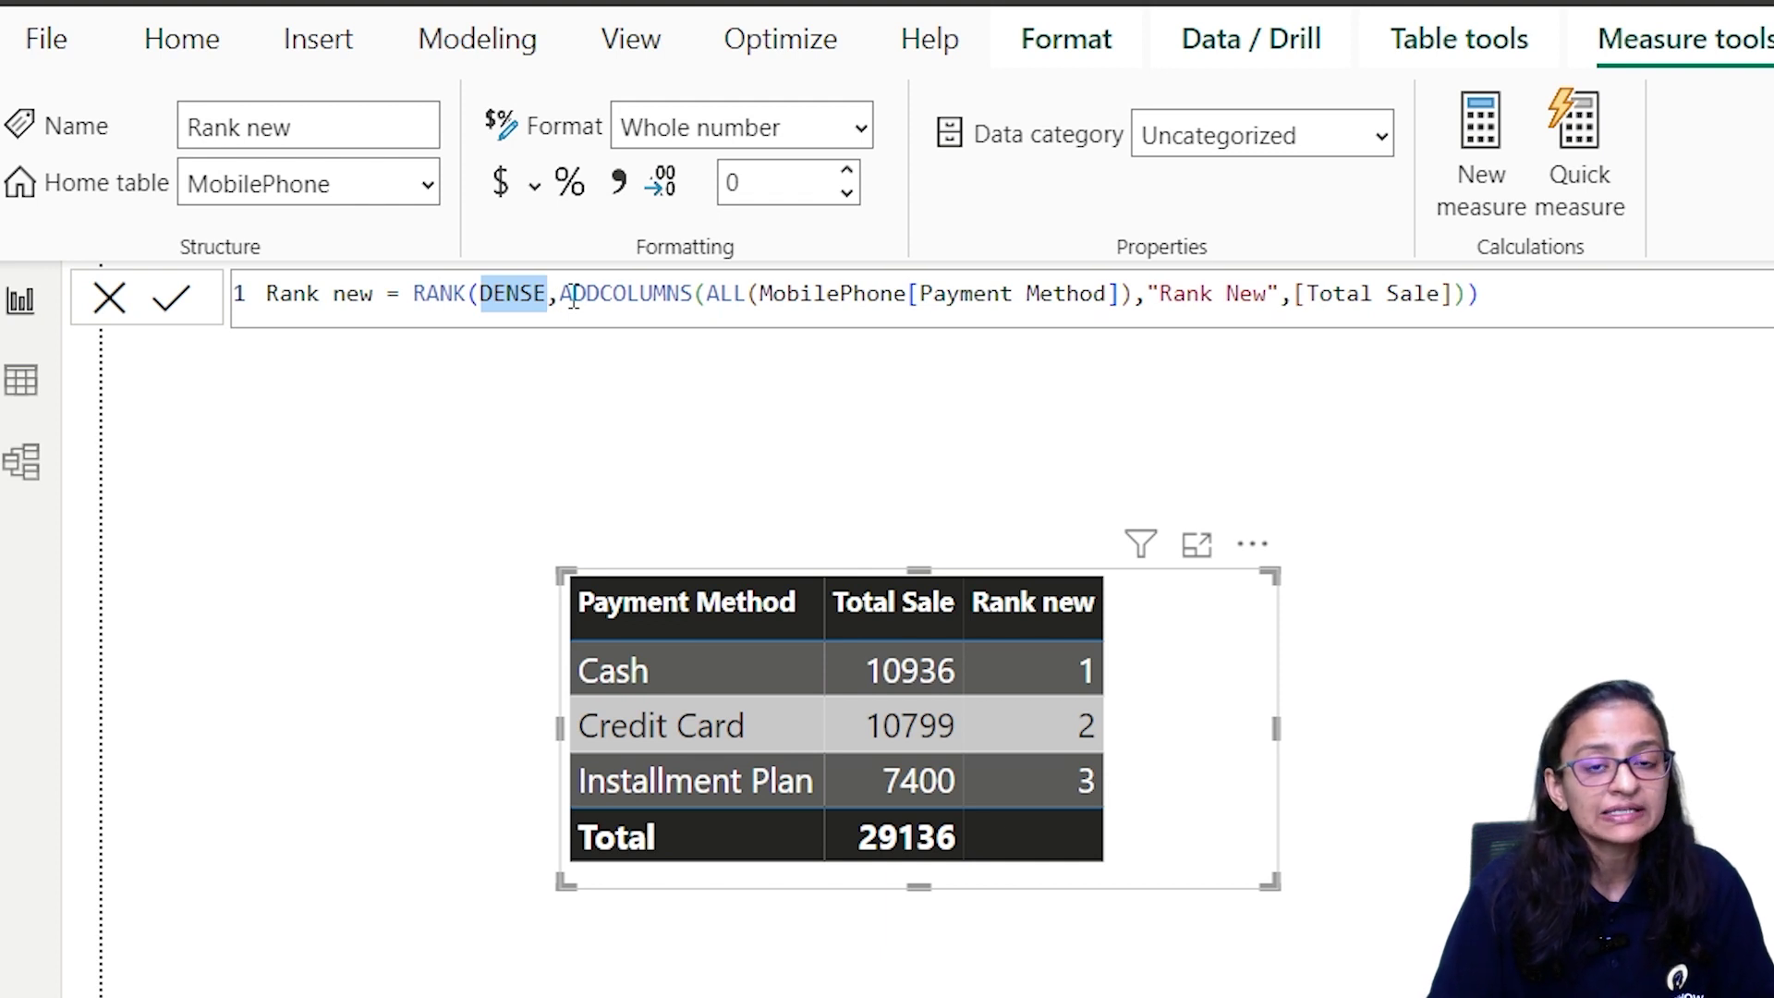
Change the column name text in the Rank new formula to "Rank of Payment Method" and commit the formula
click(1021, 614)
double_click(1252, 292)
key(BackSpace)
text(of Payment Method)
click(189, 296)
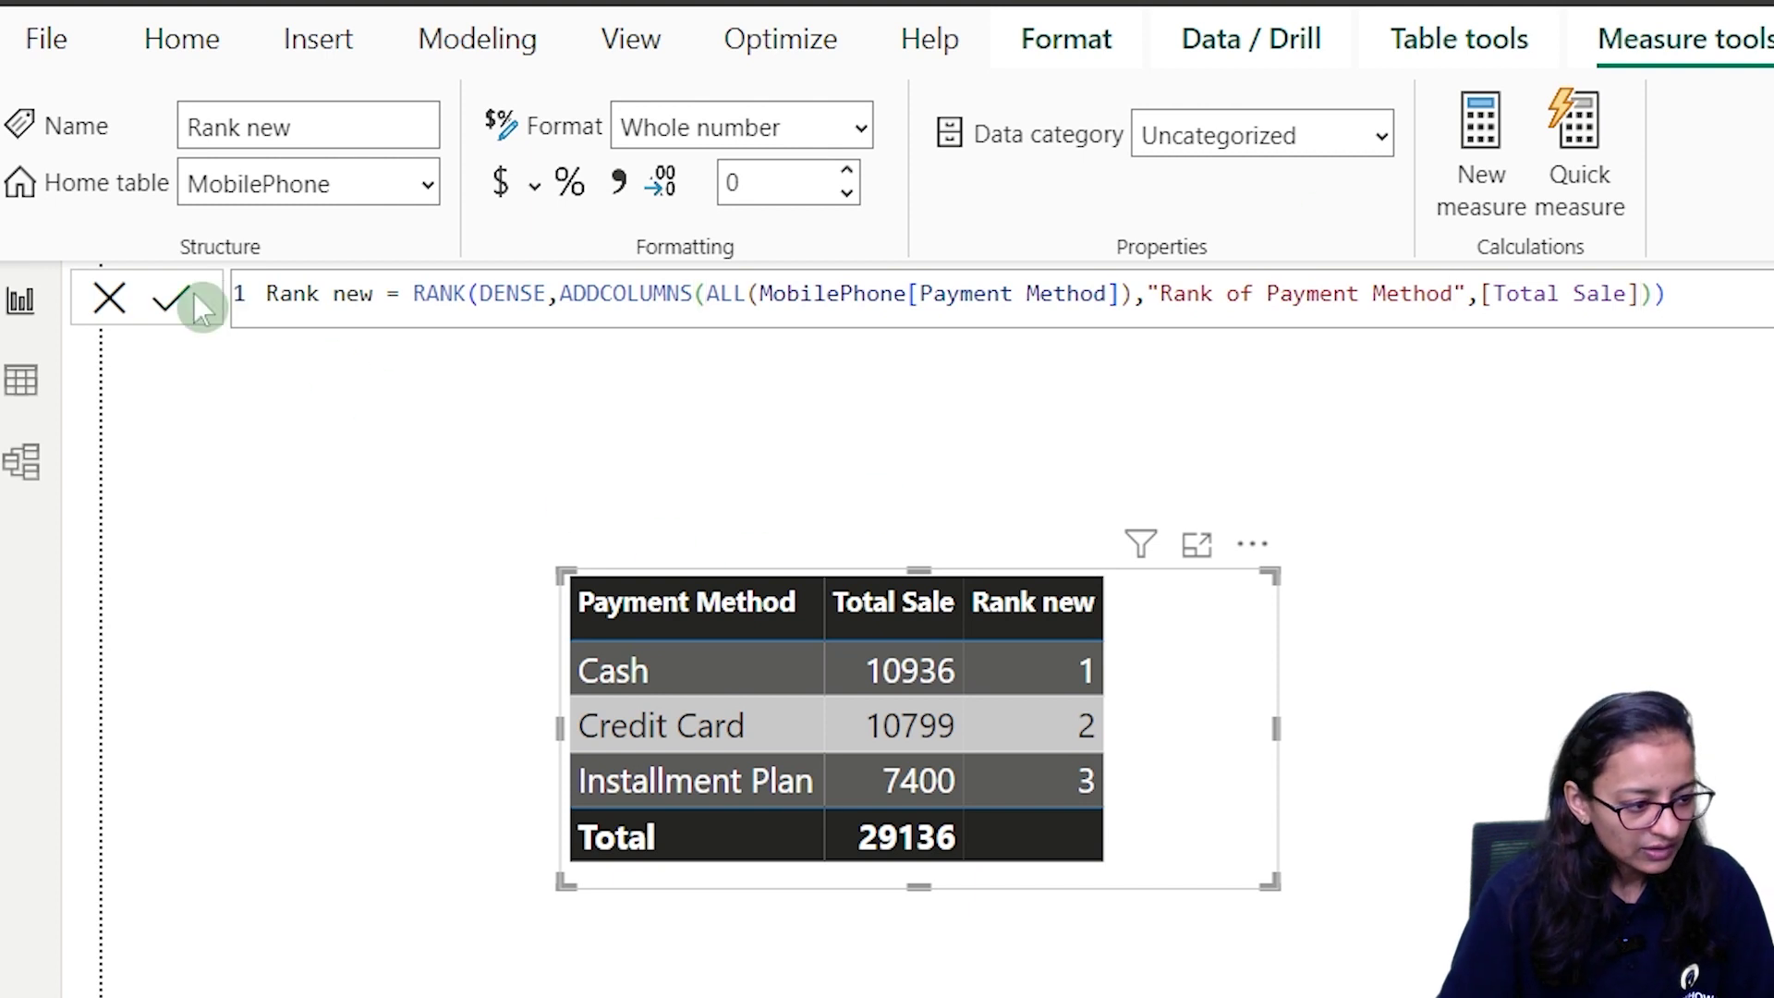
Rename the Rank new column in the table visual to "Rank Oy Payment Method" and widen the visual to fit its header
click(1007, 606)
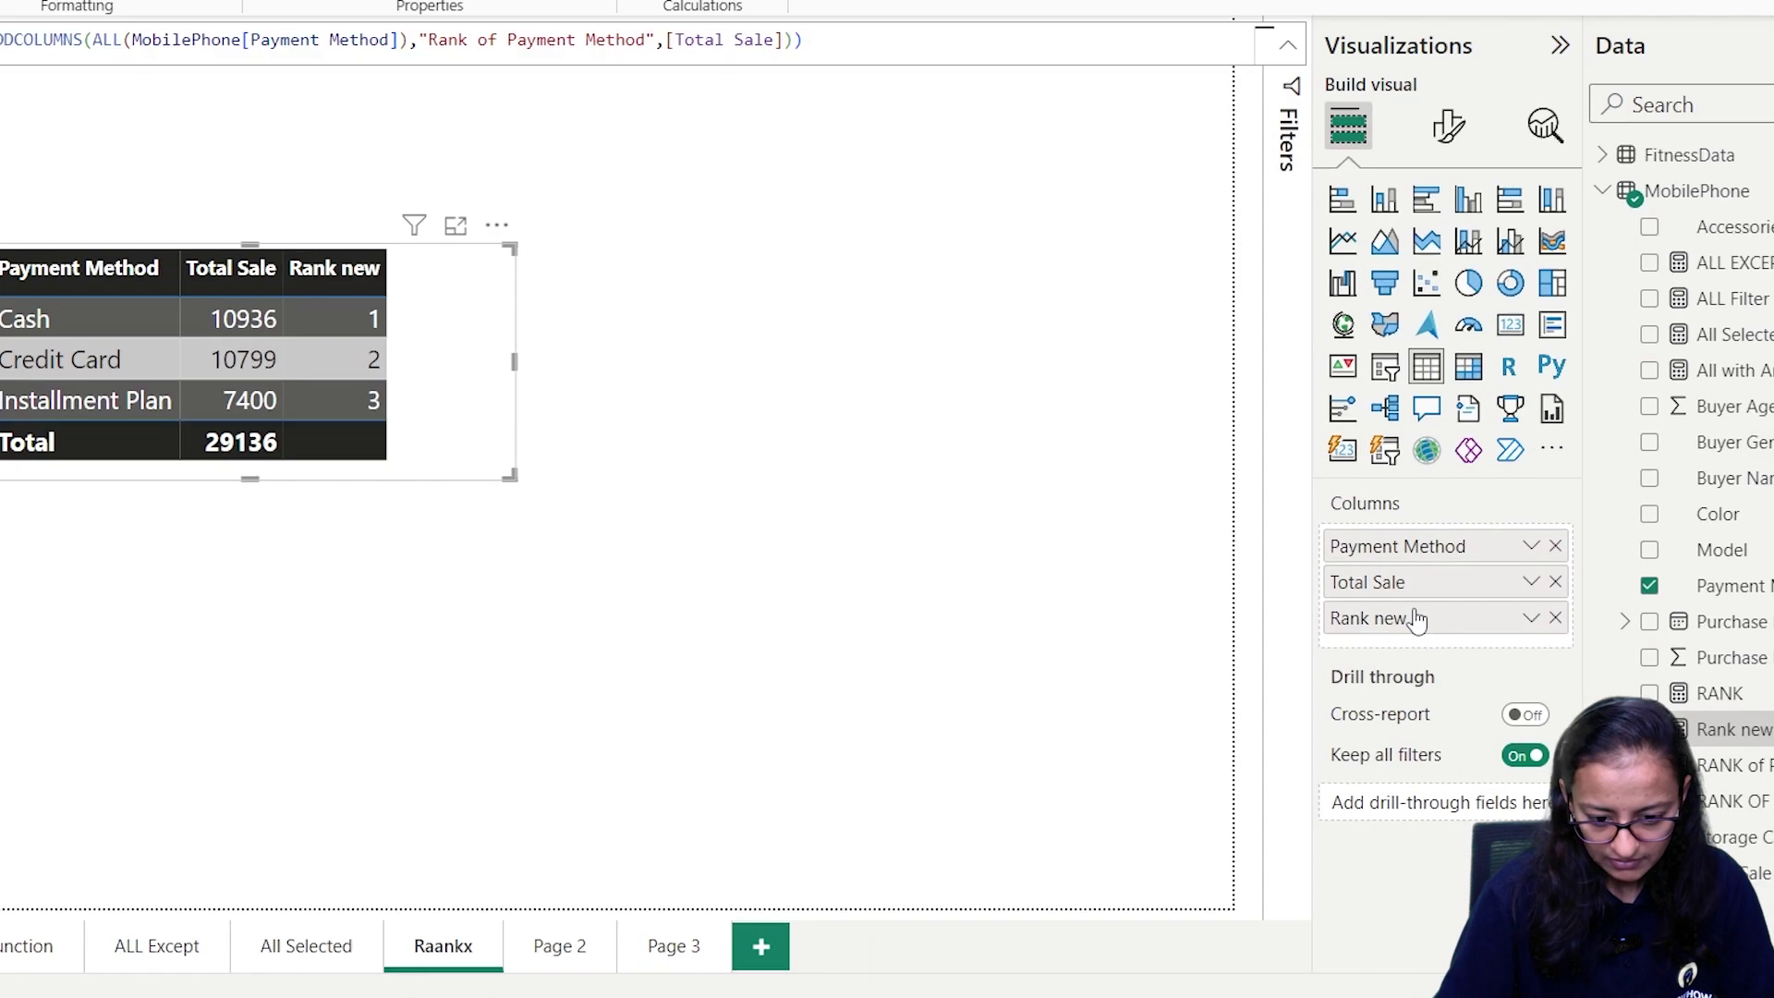
double_click(1537, 684)
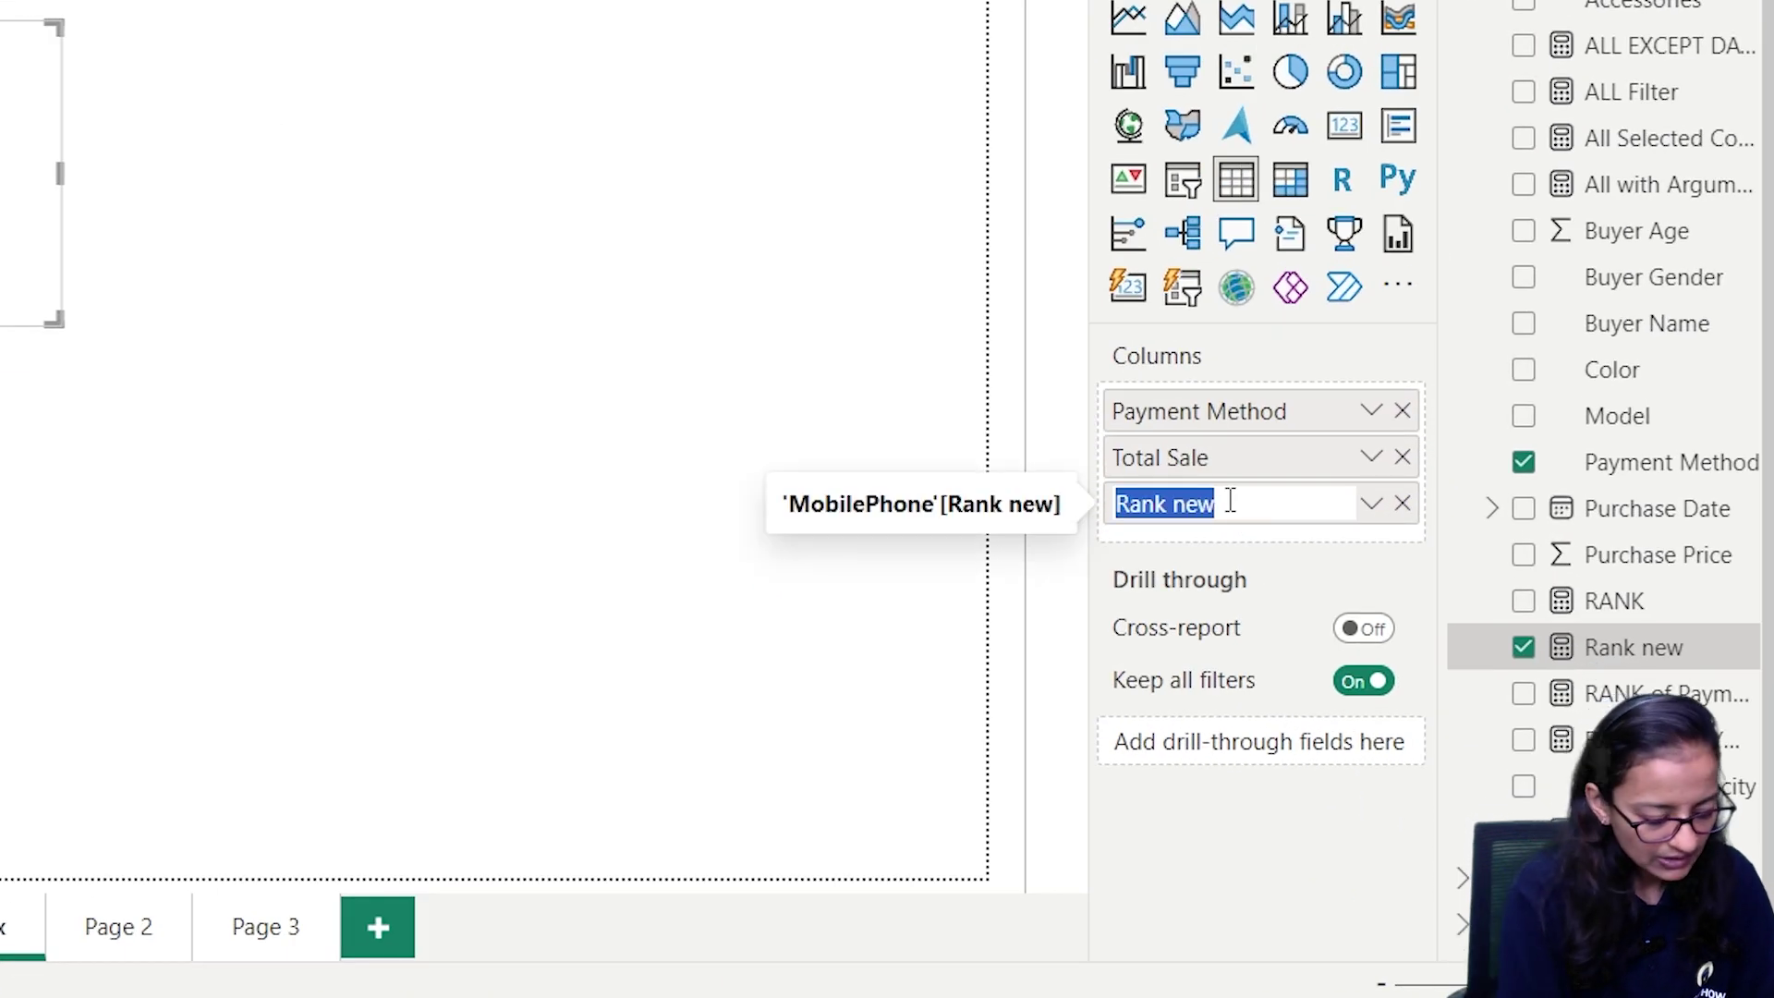
text(Rank OF)
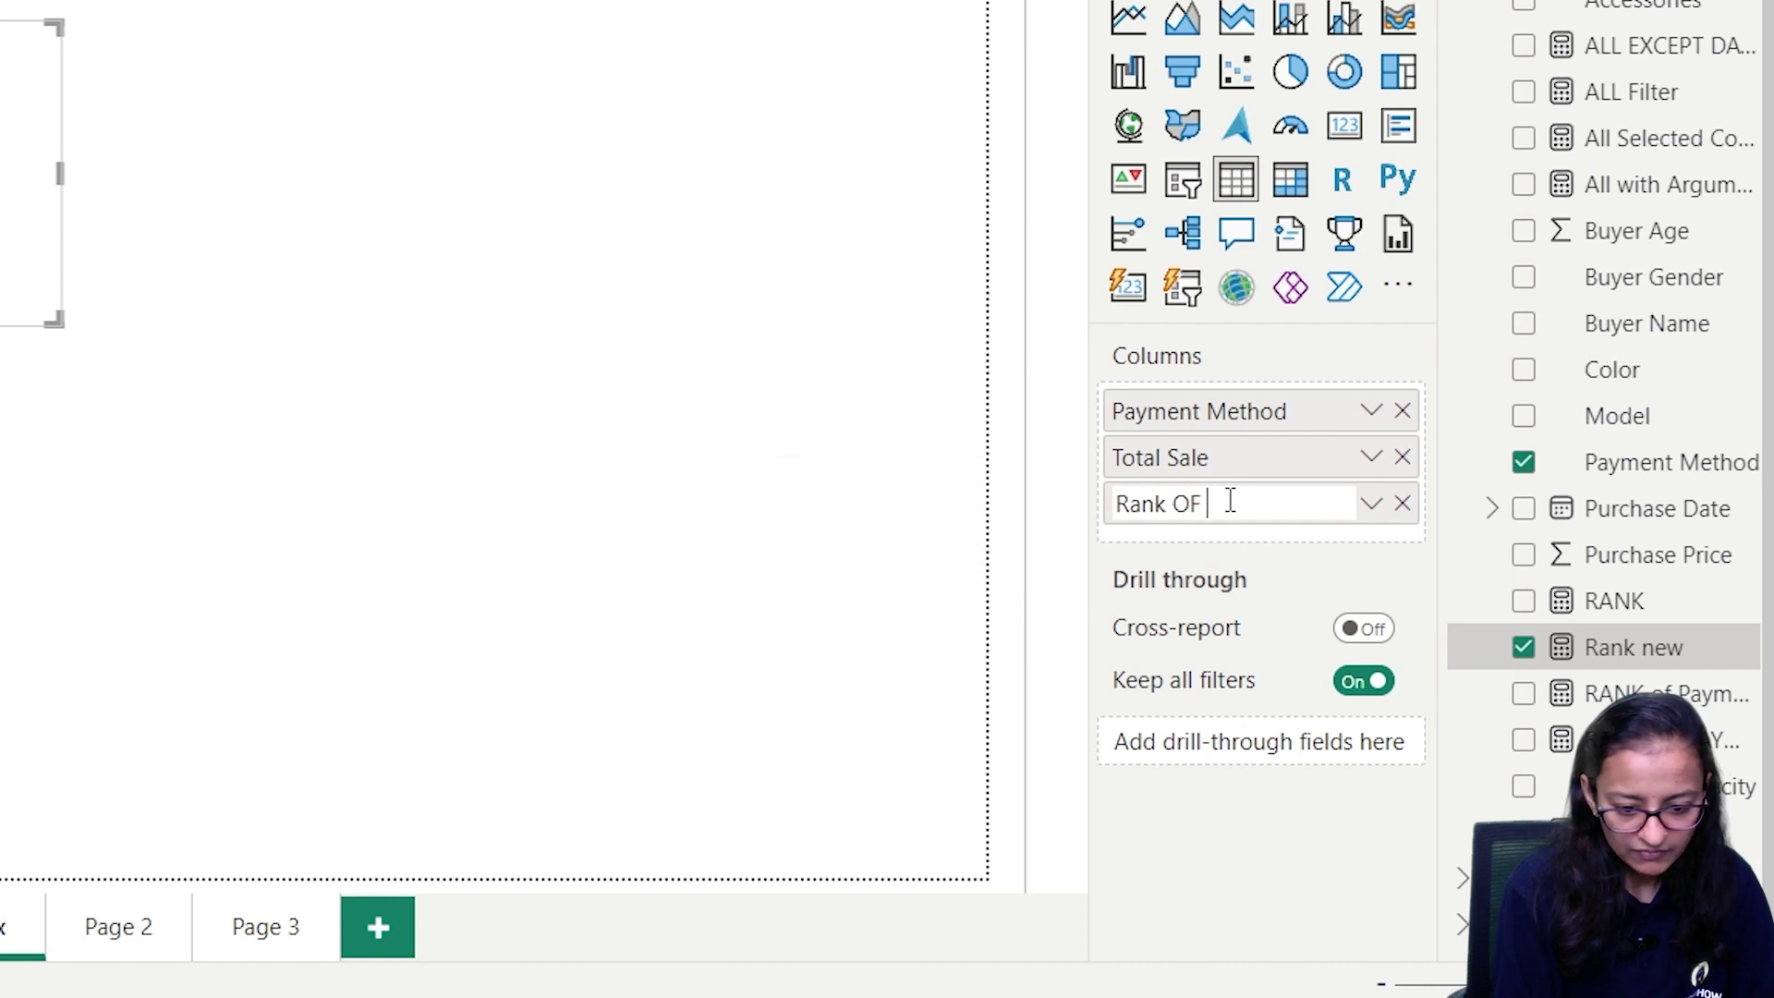
text(y Payment Method)
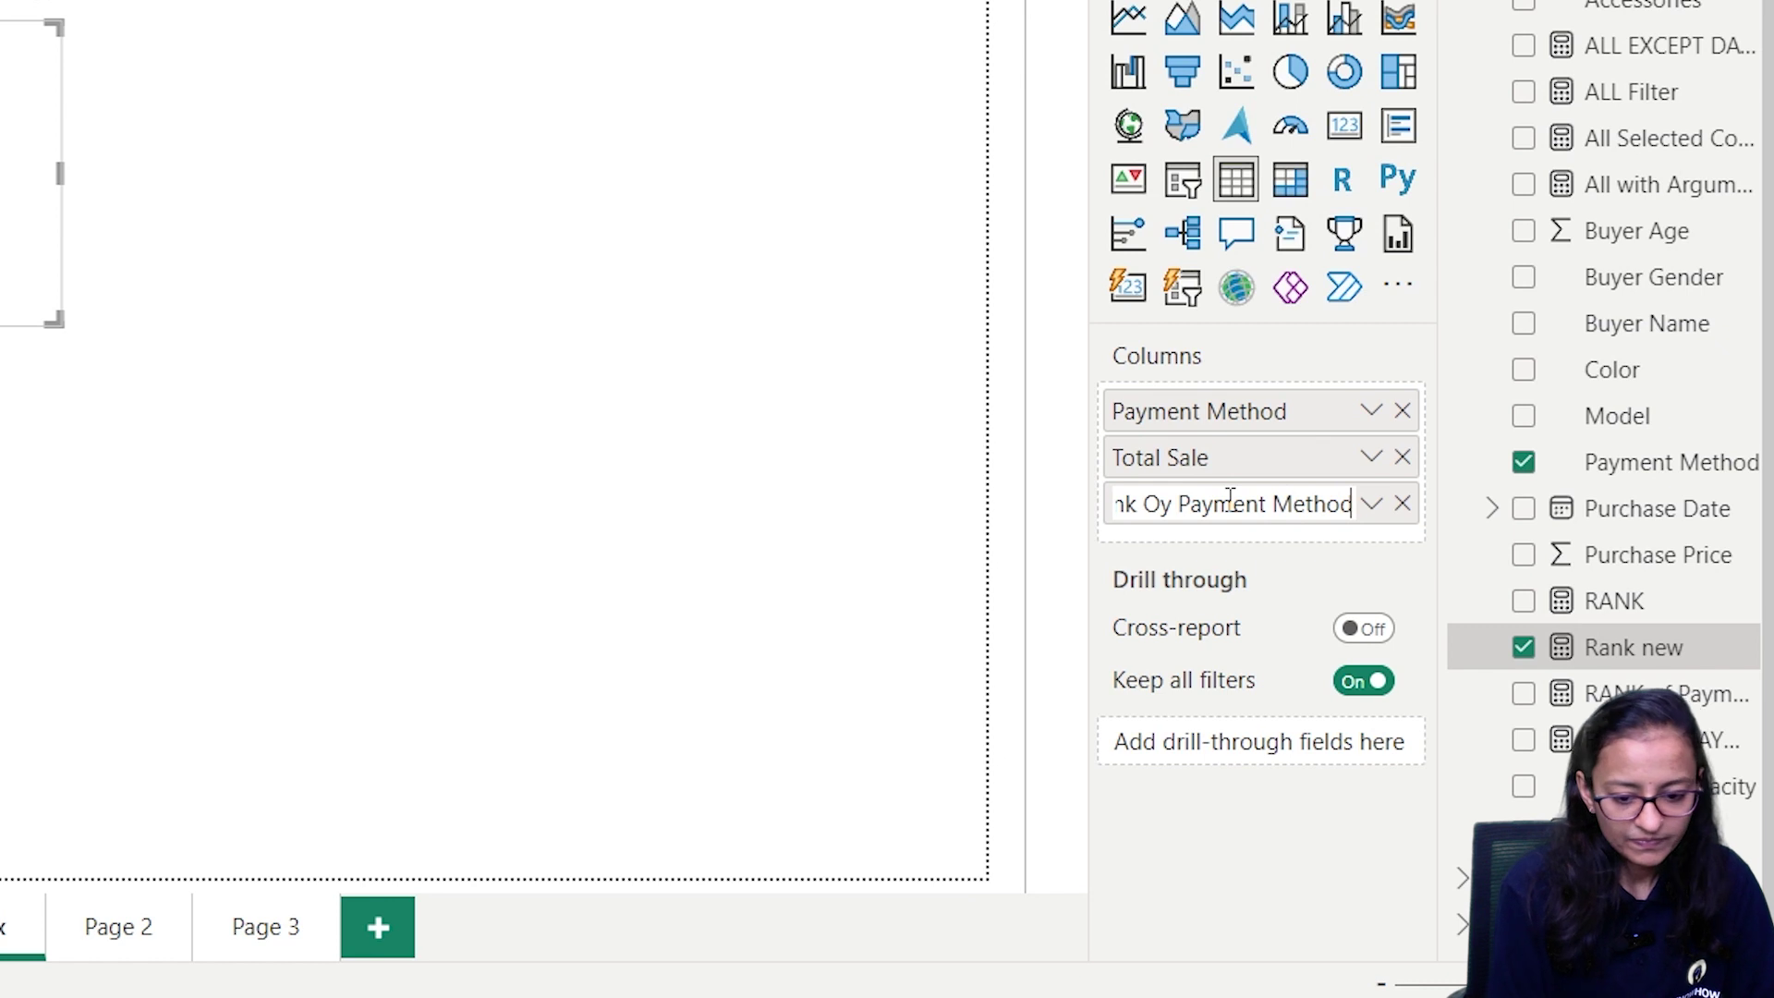
key(Return)
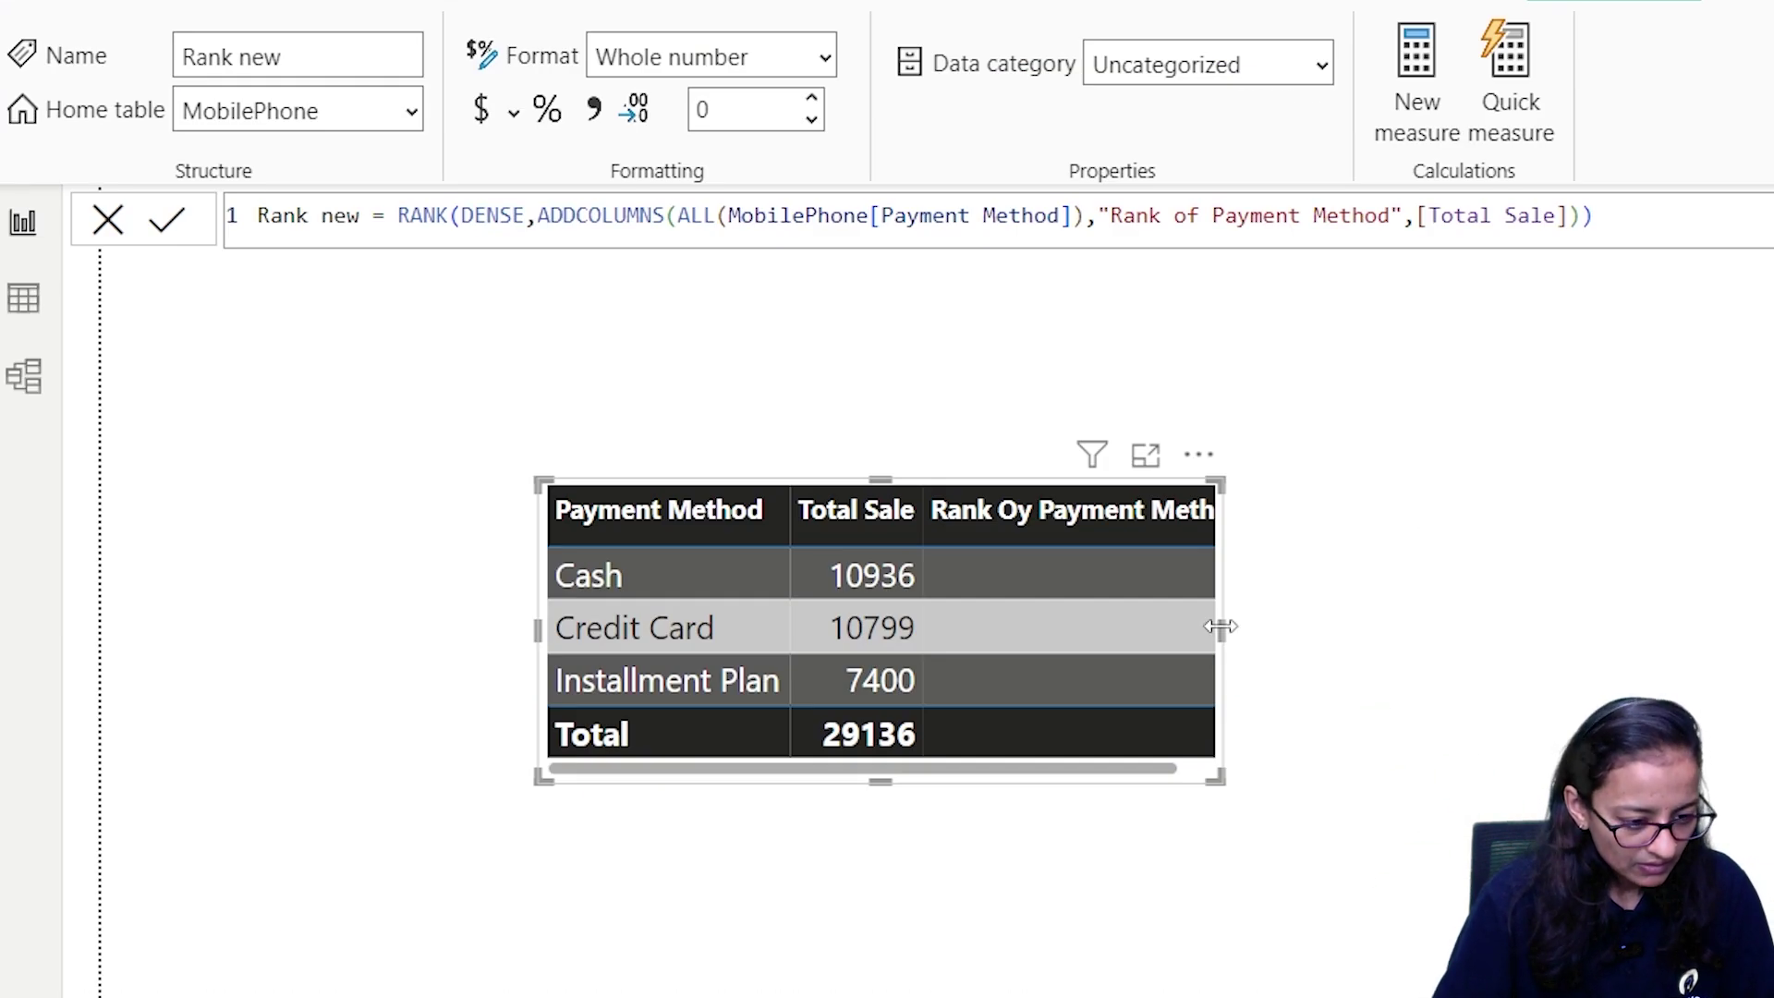
drag(1221, 630, 1319, 628)
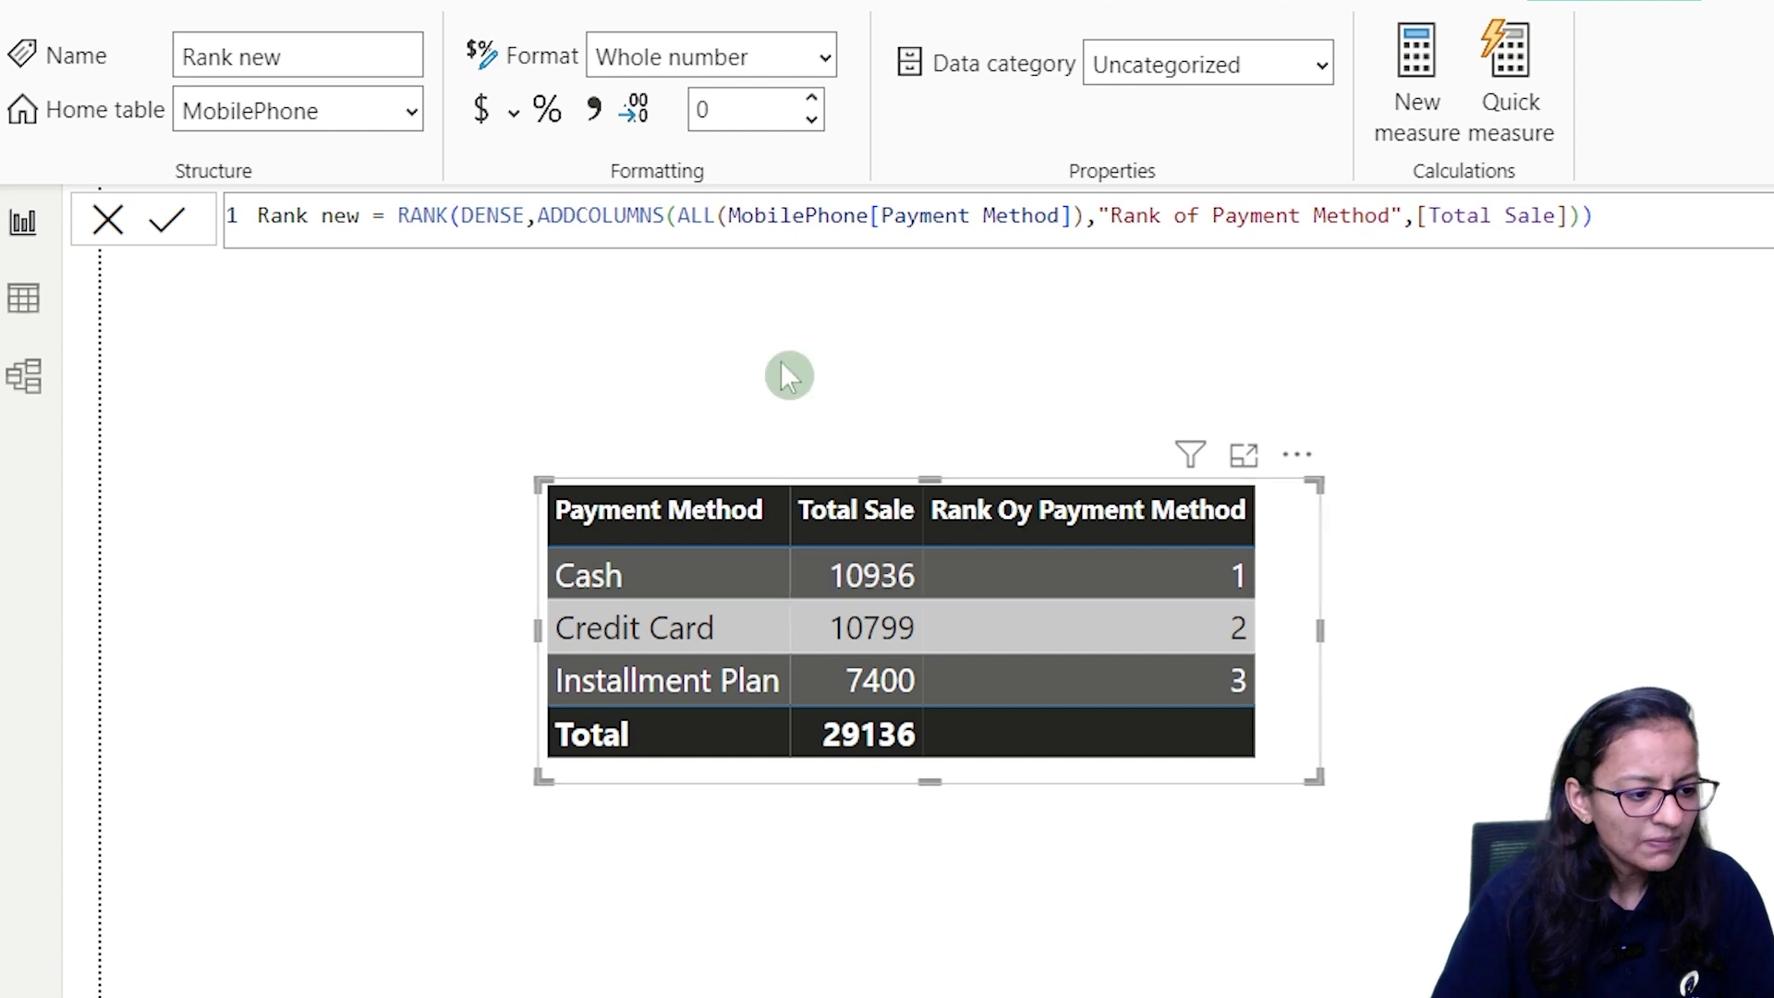
Highlight ADDCOLUMNS, the "Rank of Payment Method" name and the ALL argument in the Rank new formula to examine them
click(539, 216)
drag(538, 215, 667, 217)
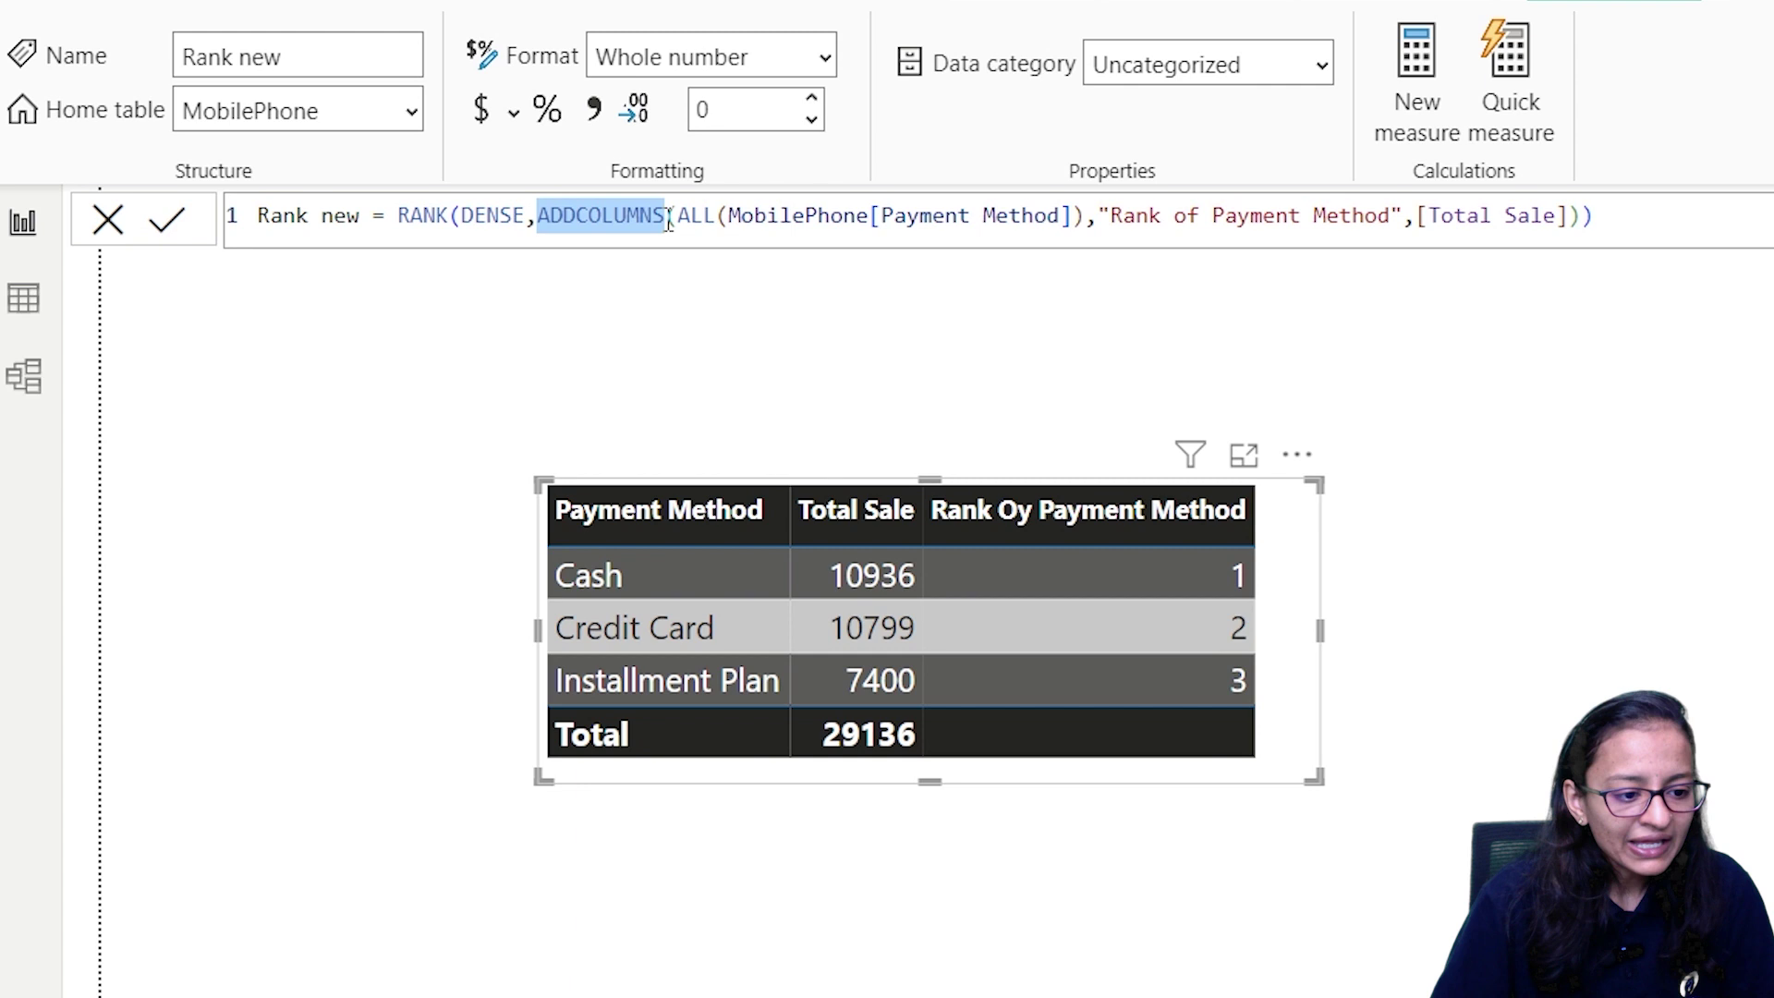
drag(1110, 215, 1392, 217)
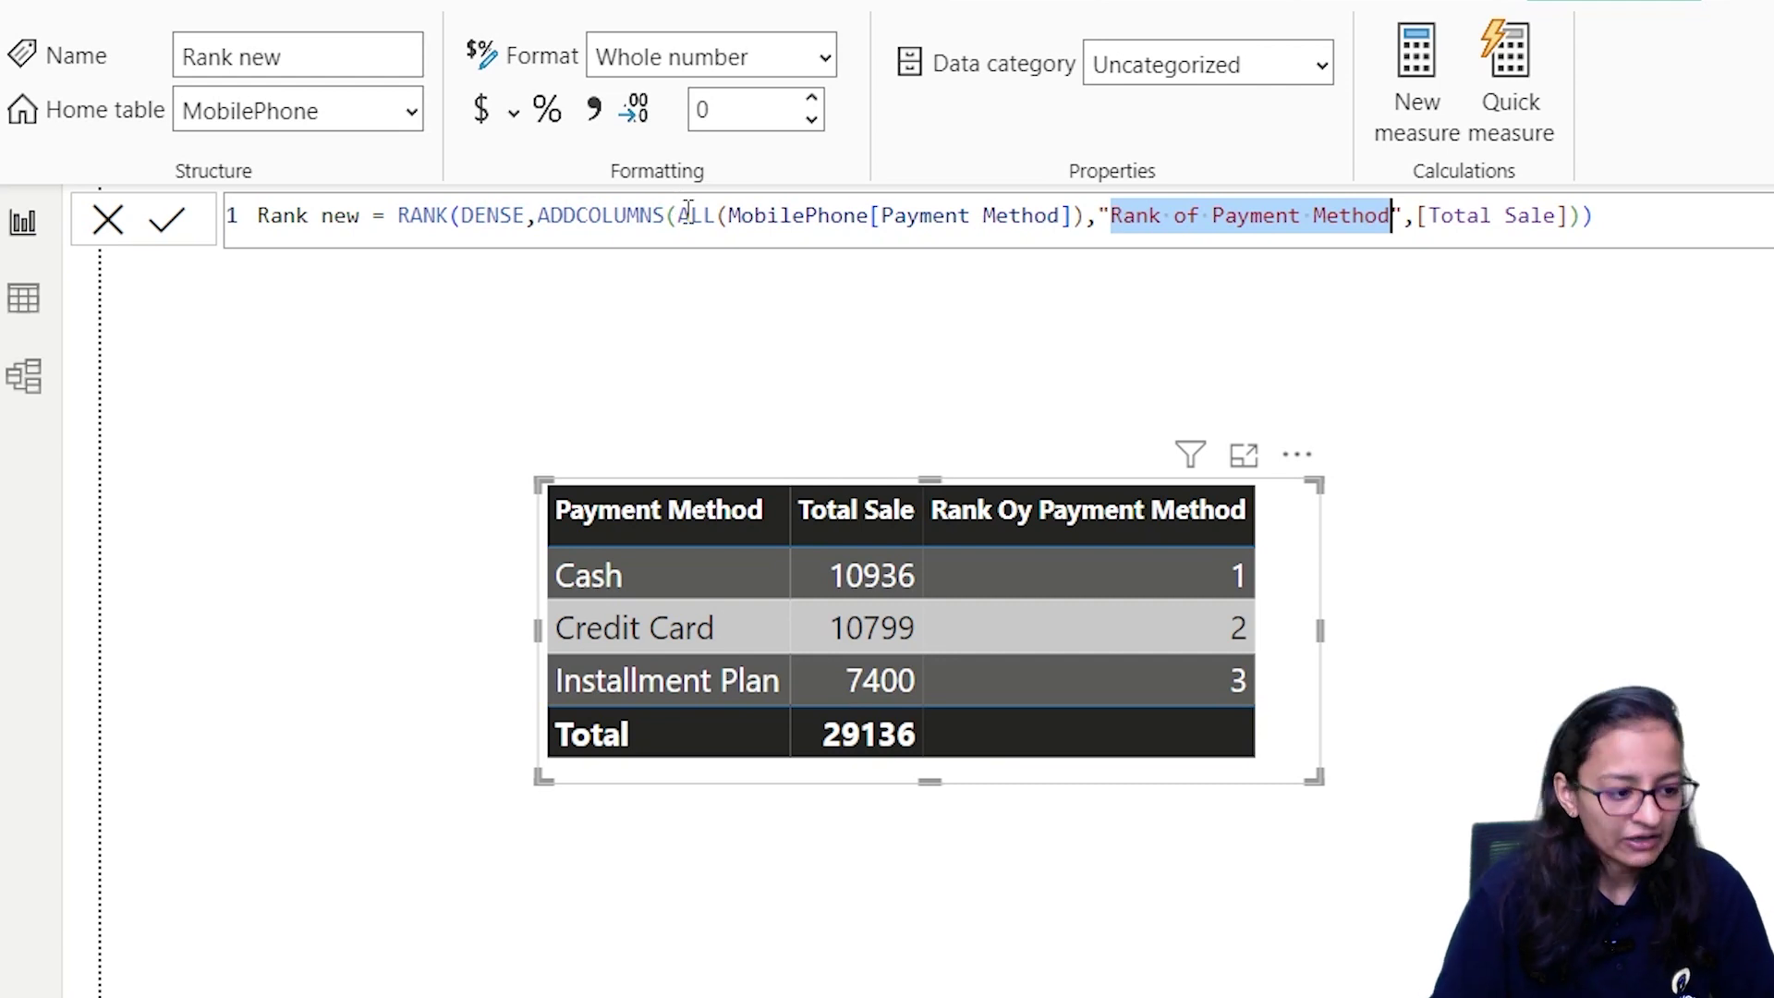
drag(678, 214, 1112, 216)
Copy the whole Rank new formula and paste it into Notepad below the RANK syntax line, leaving a blank line between
triple_click(1183, 215)
drag(1497, 217, 202, 215)
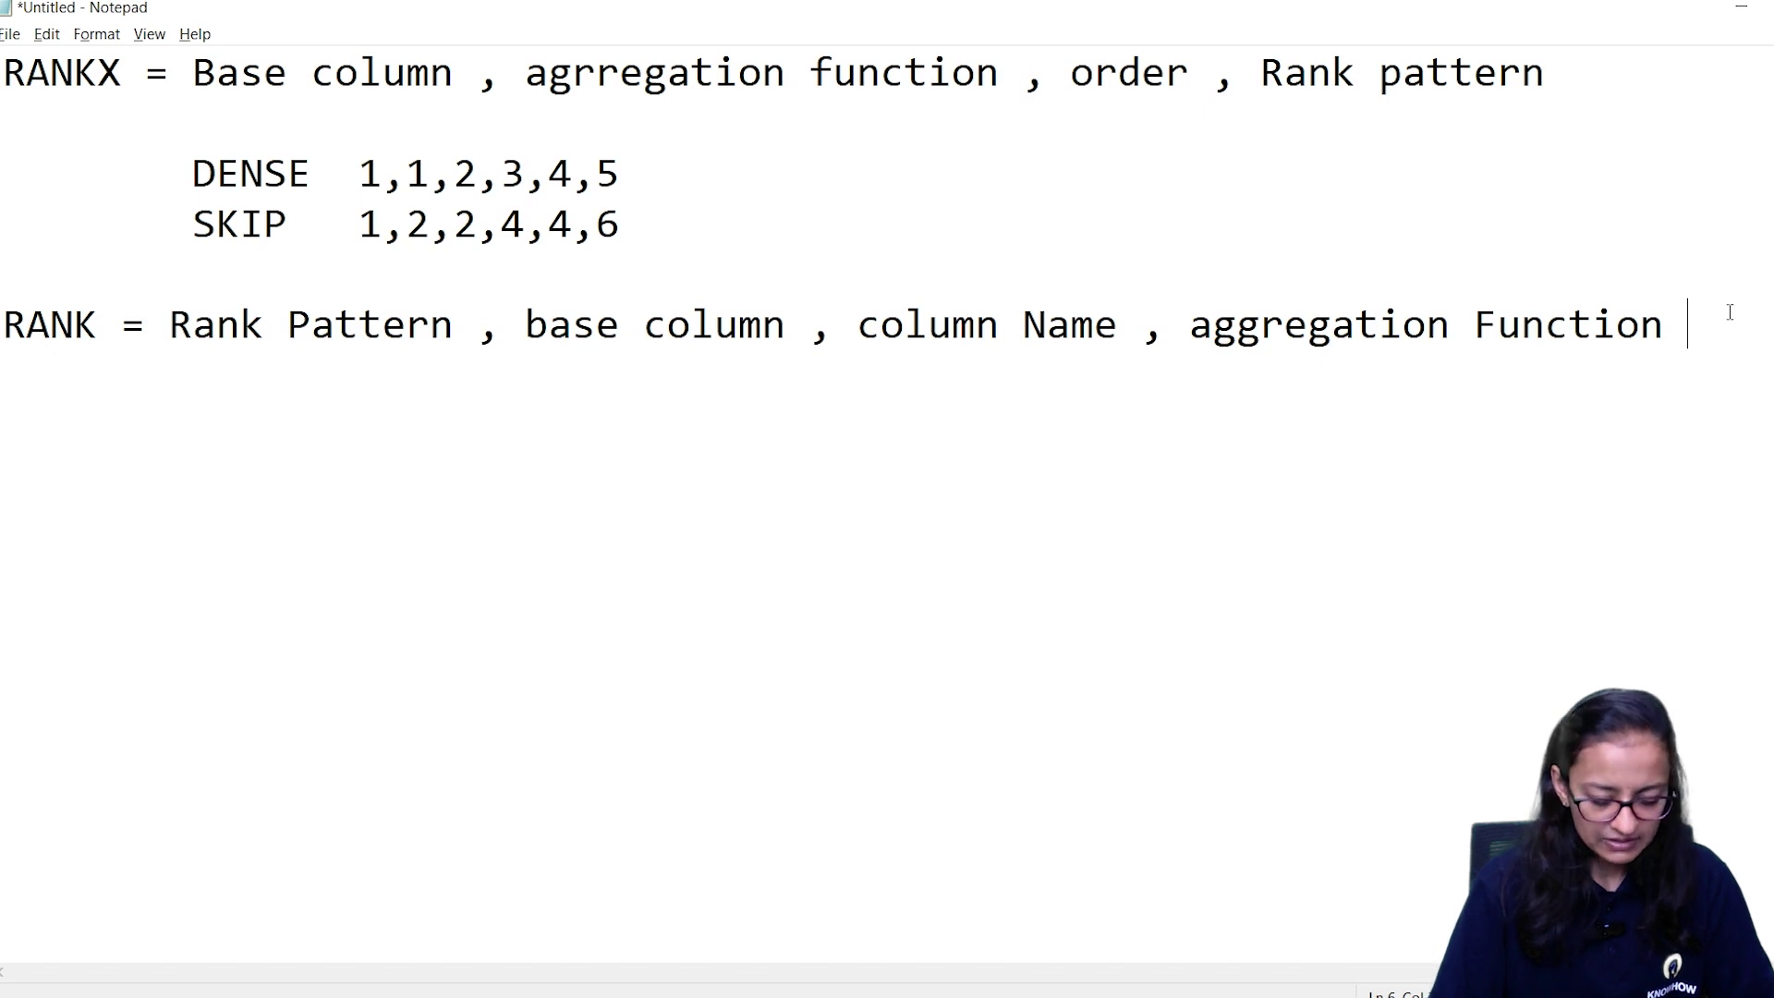
key(Return)
key(Return)
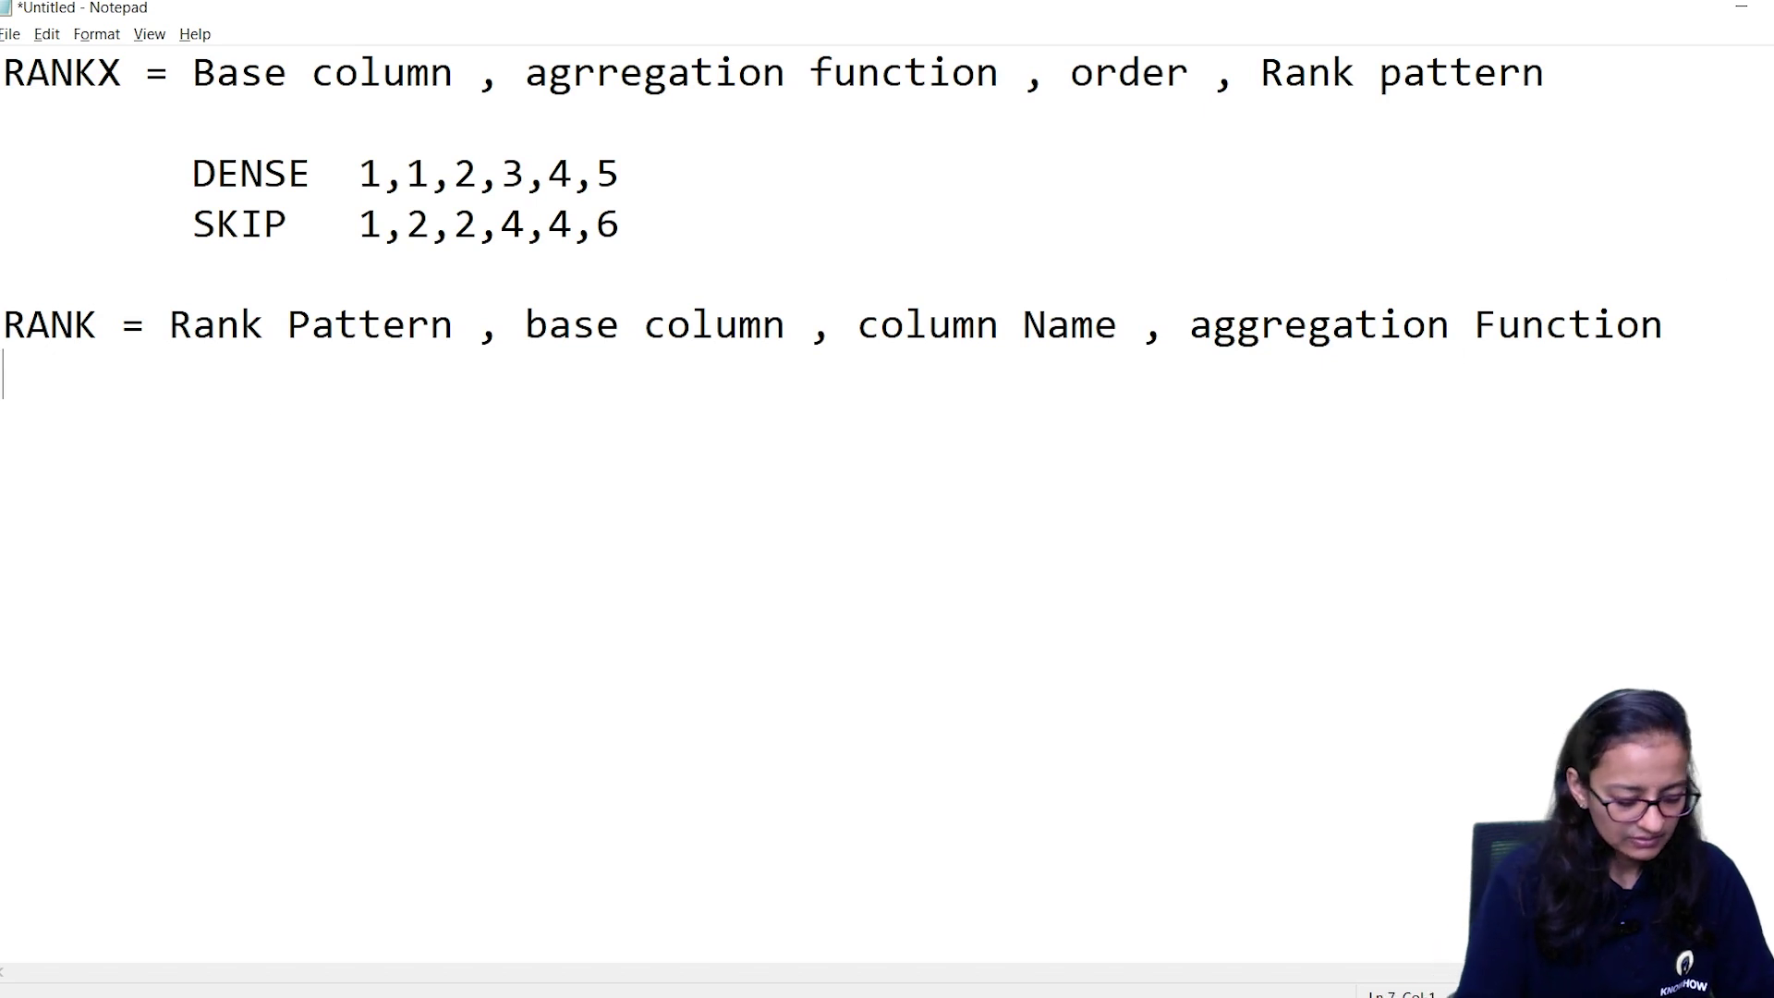
key(ctrl+v)
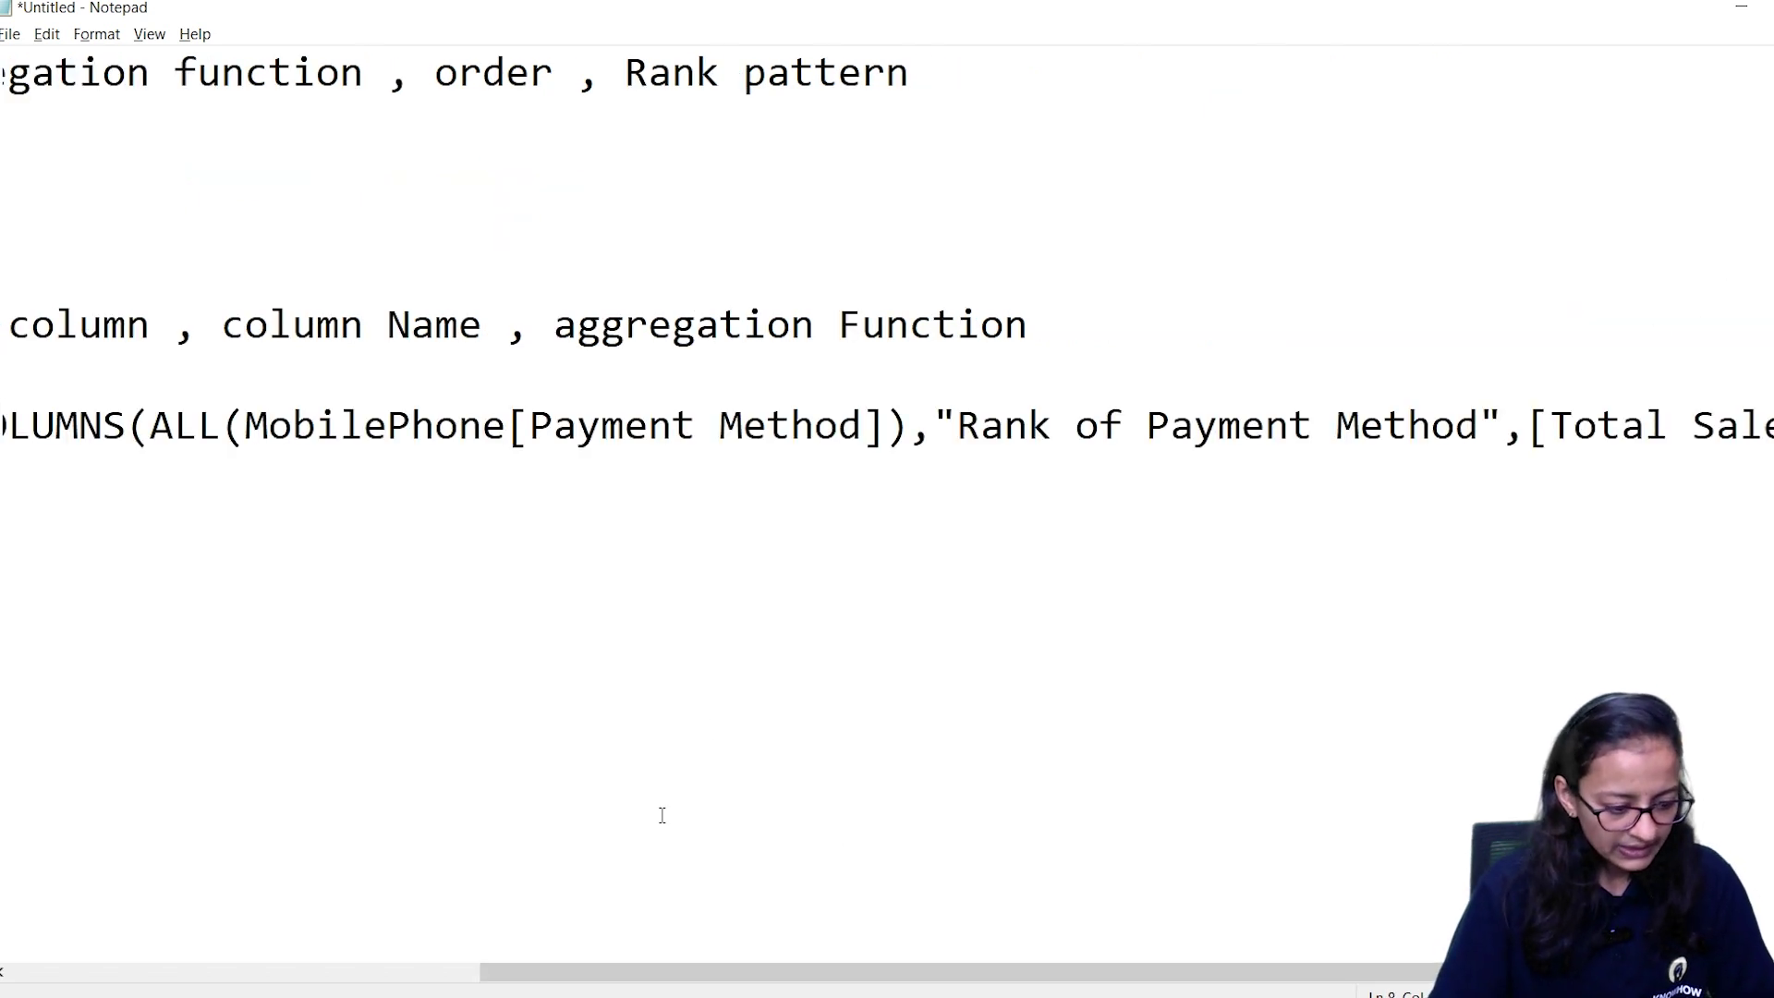
drag(554, 970, 83, 970)
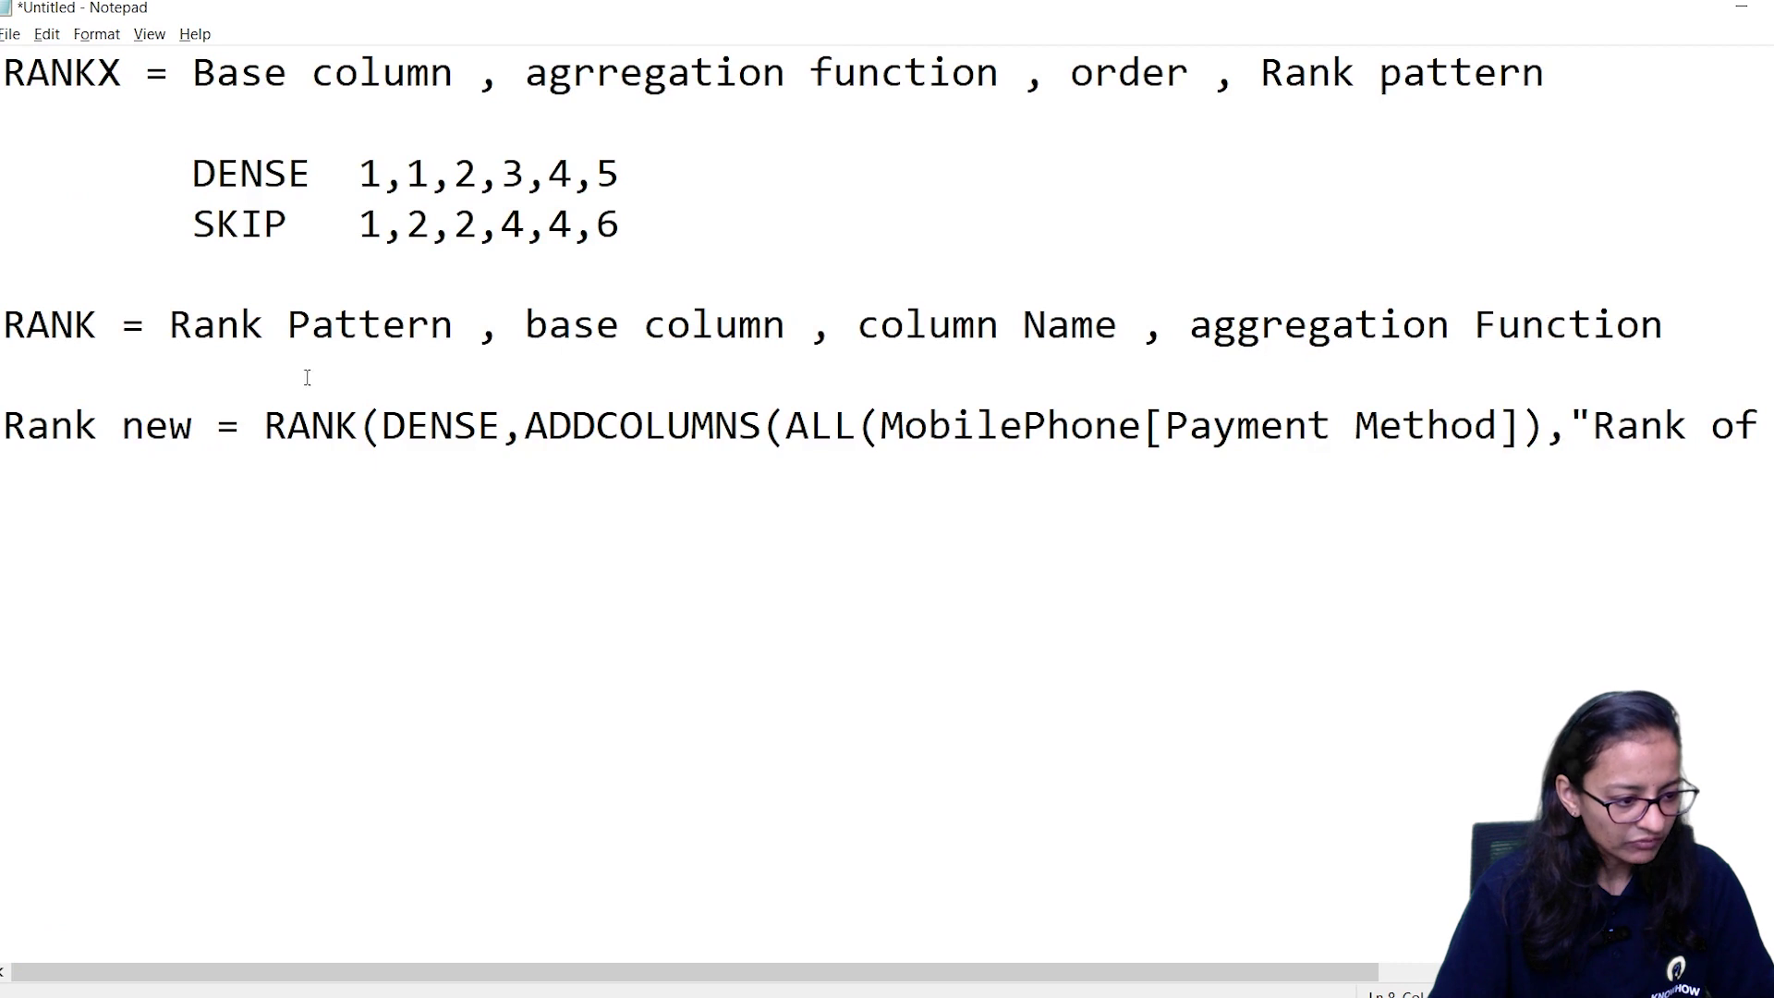
Break the pasted formula after "RANK(" and after "DENSE,", indenting each new line by one tab
click(385, 430)
key(Return)
key(Tab)
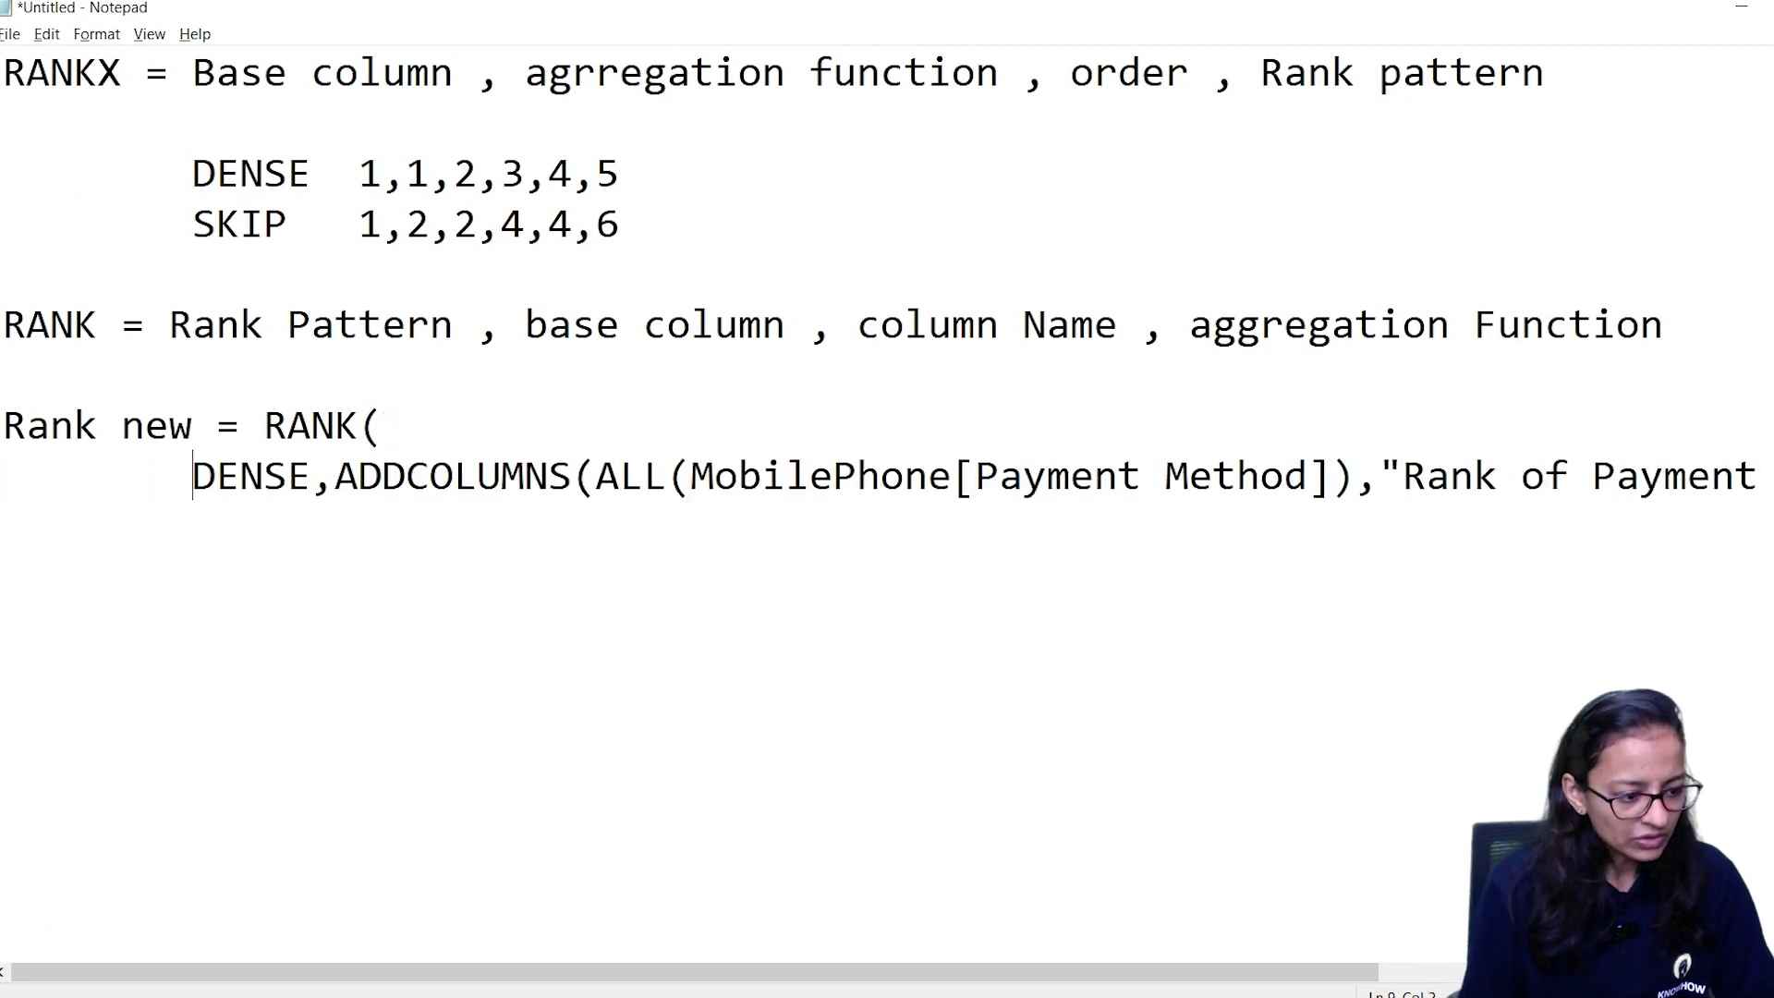
click(335, 476)
key(Return)
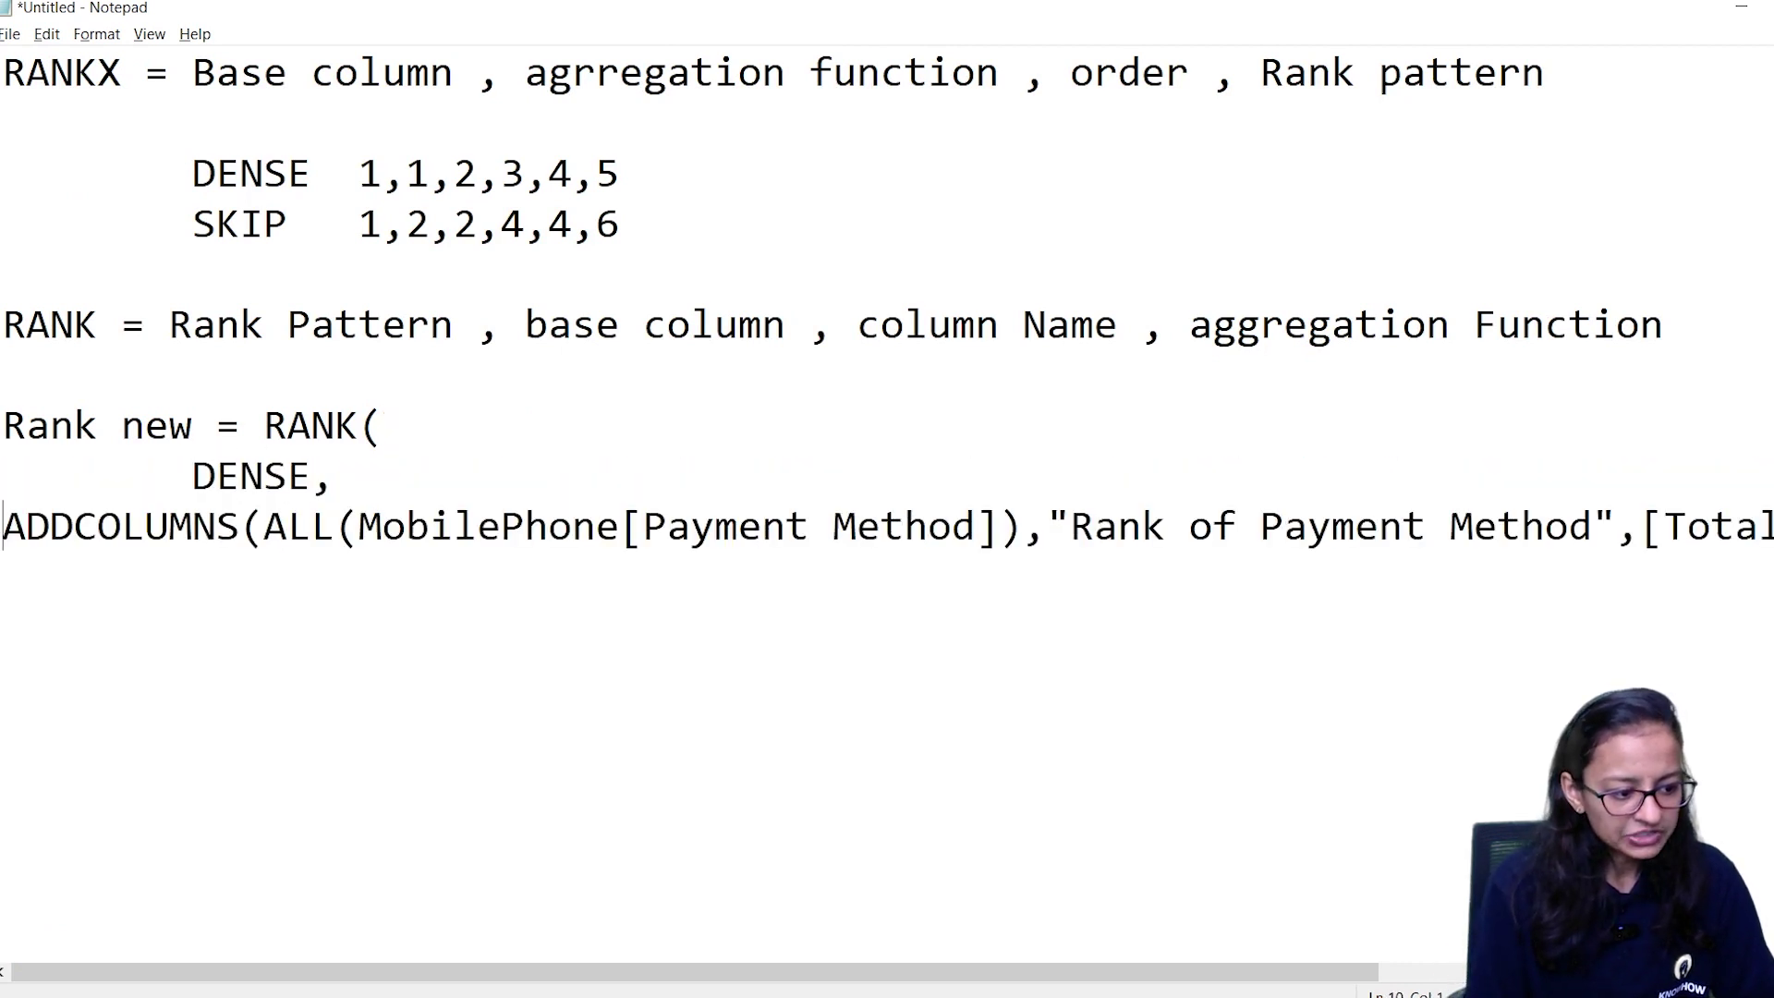
key(Tab)
Break the formula after ADDCOLUMNS and indent the line with its arguments slightly deeper
key(Right)
key(Right)
key(Right)
key(Right)
key(Right)
key(Right)
key(Right)
key(Right)
key(Right)
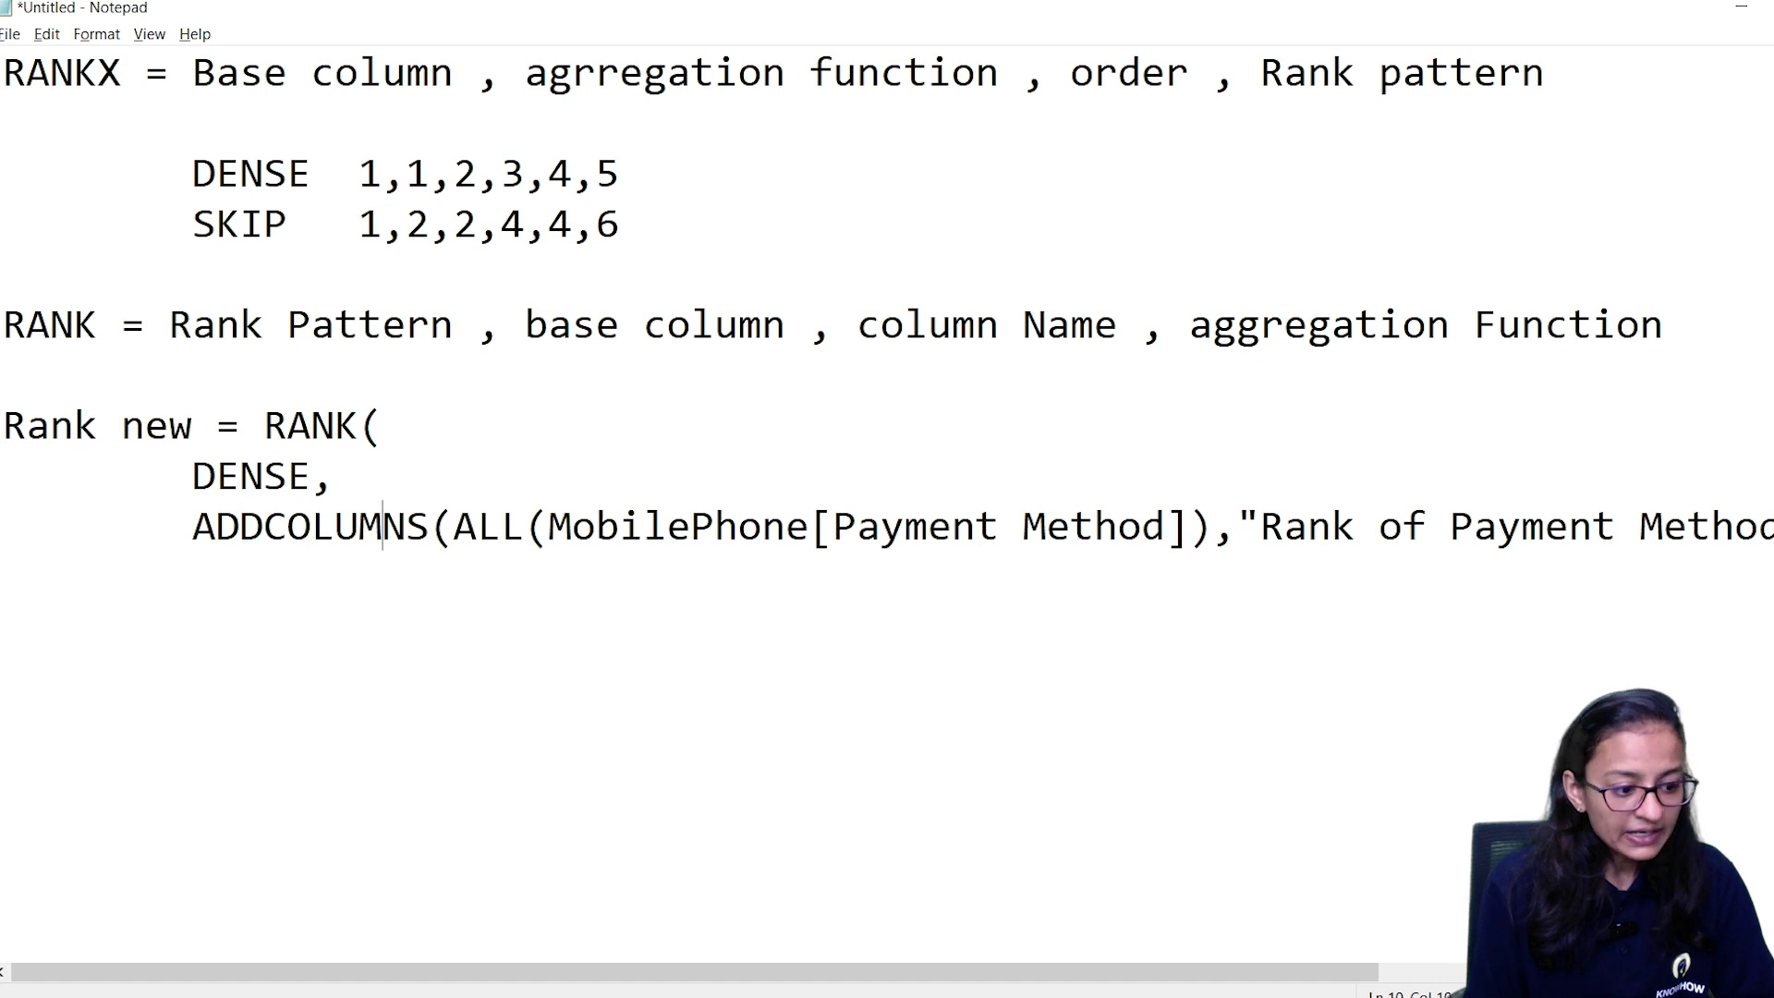
key(Return)
key(Tab)
key(Tab)
key(BackSpace)
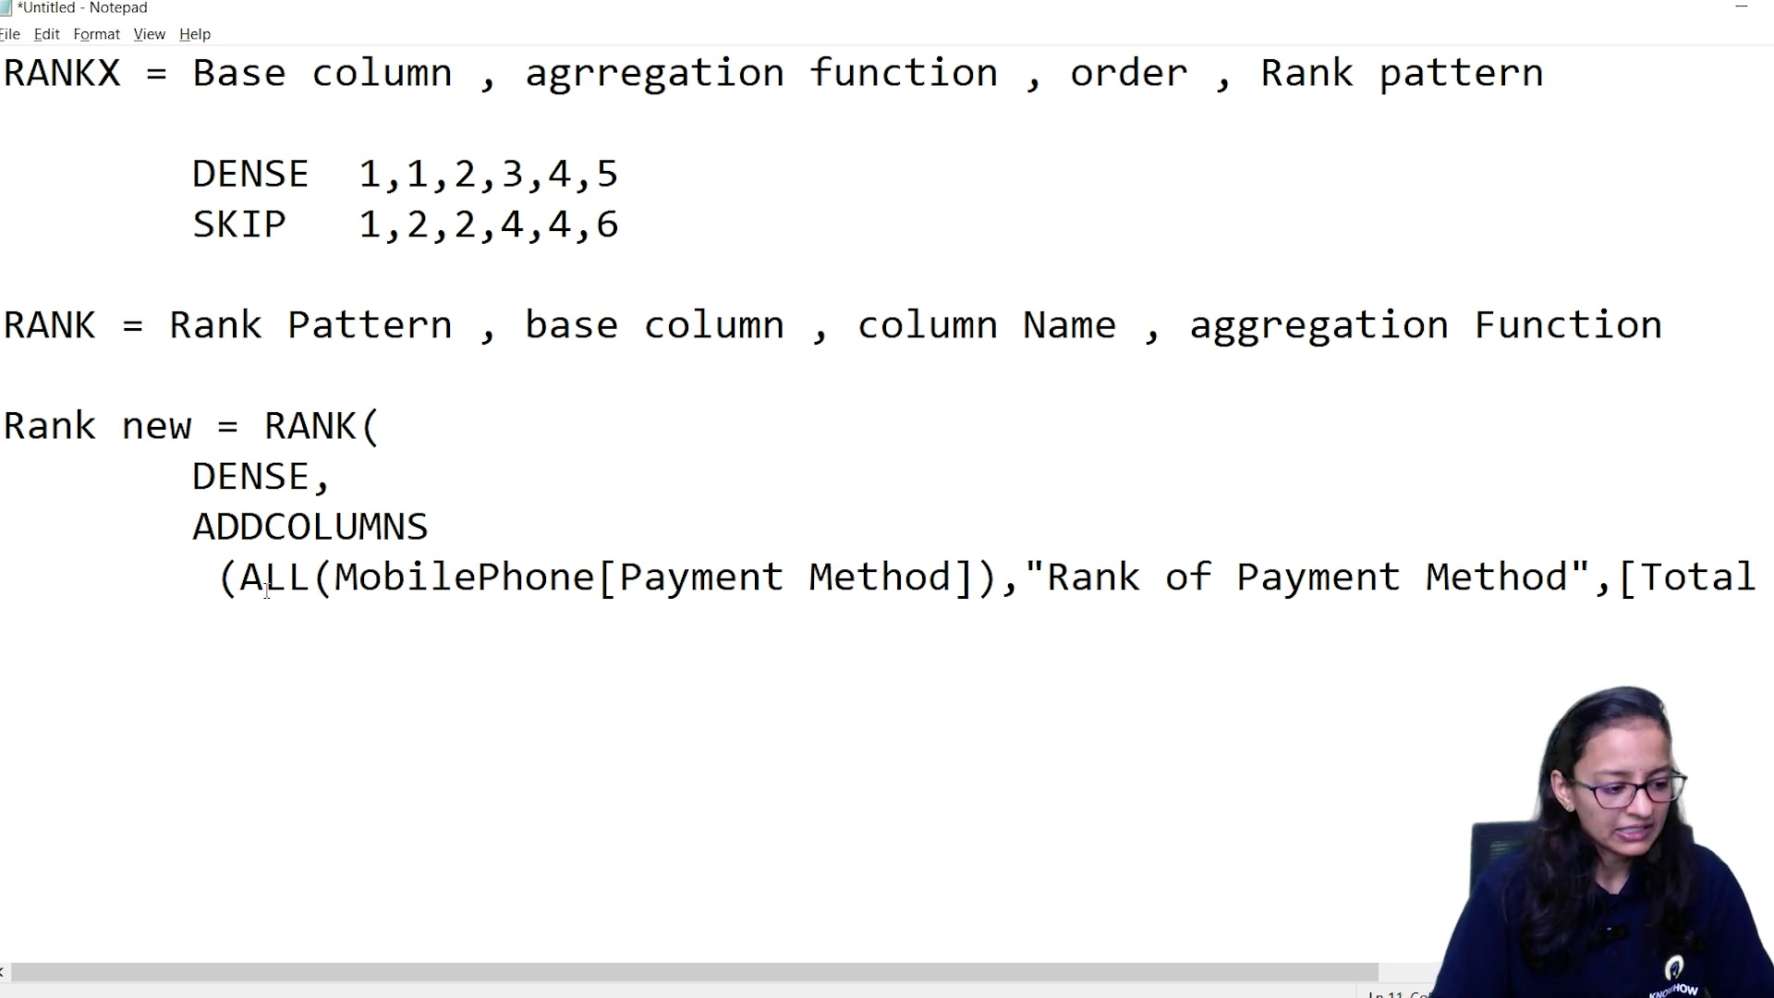
Highlight ALL(MobilePhone[Payment Method]) and "Rank of Payment Method" in the ADDCOLUMNS arguments to examine them
click(314, 586)
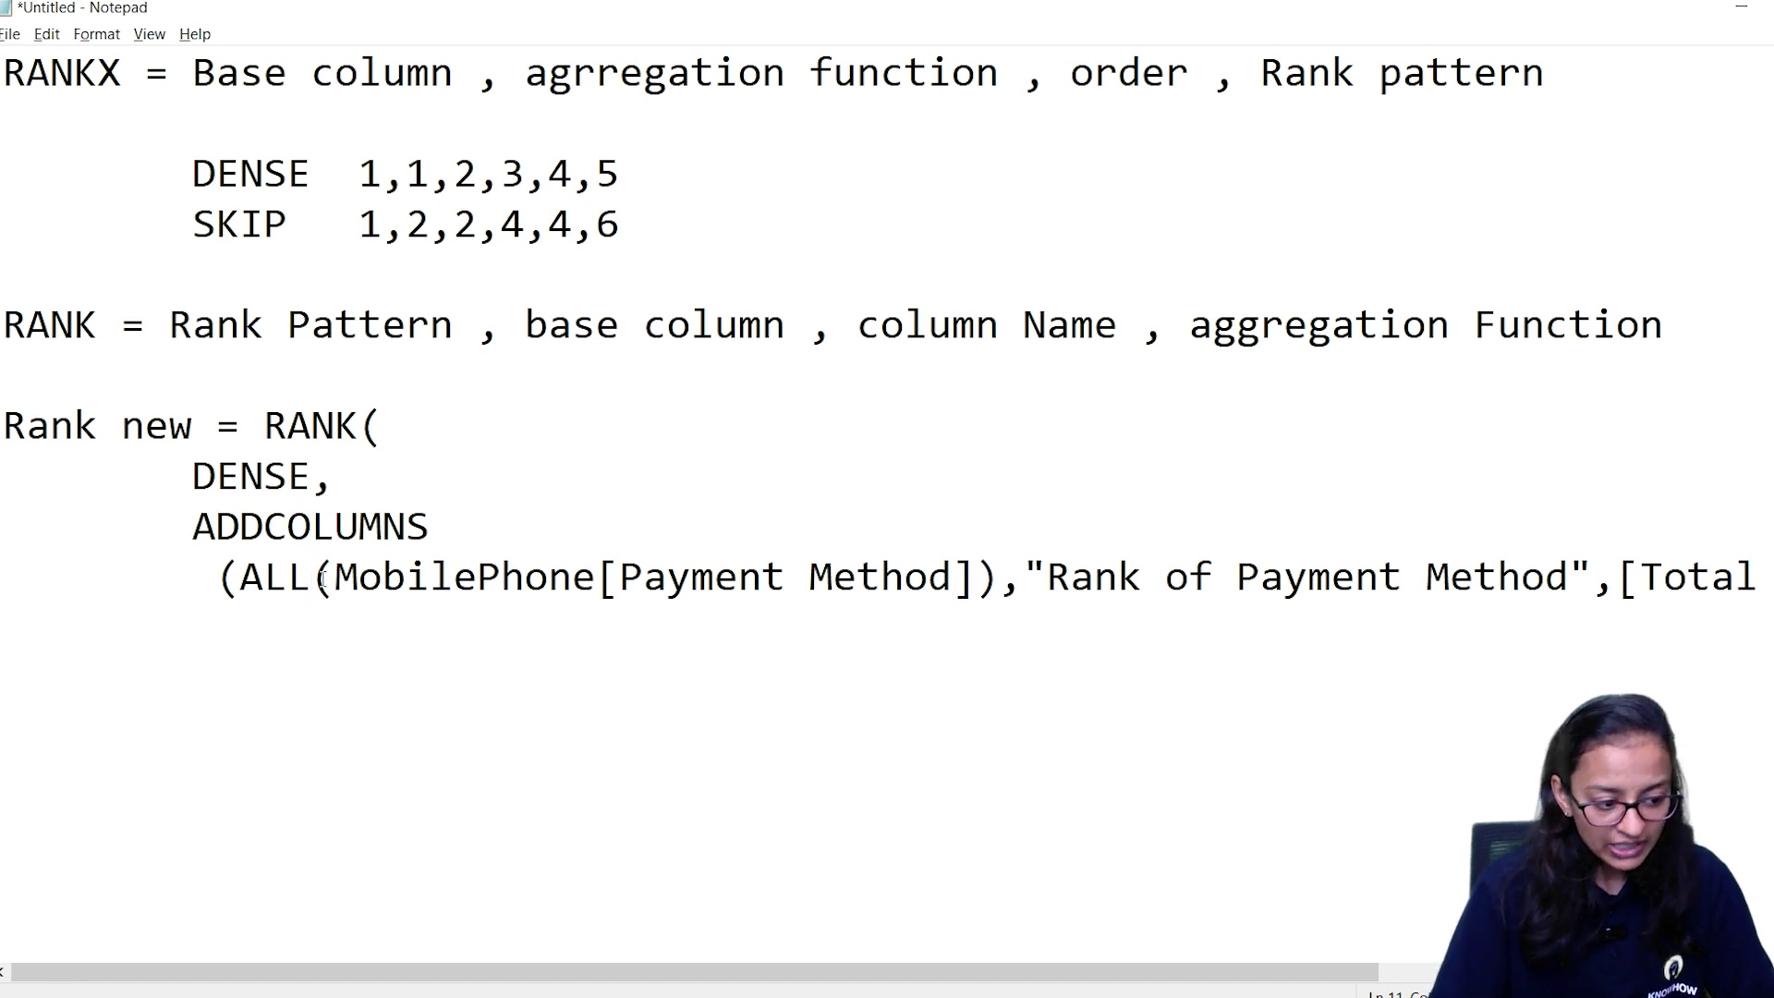
drag(239, 580, 991, 624)
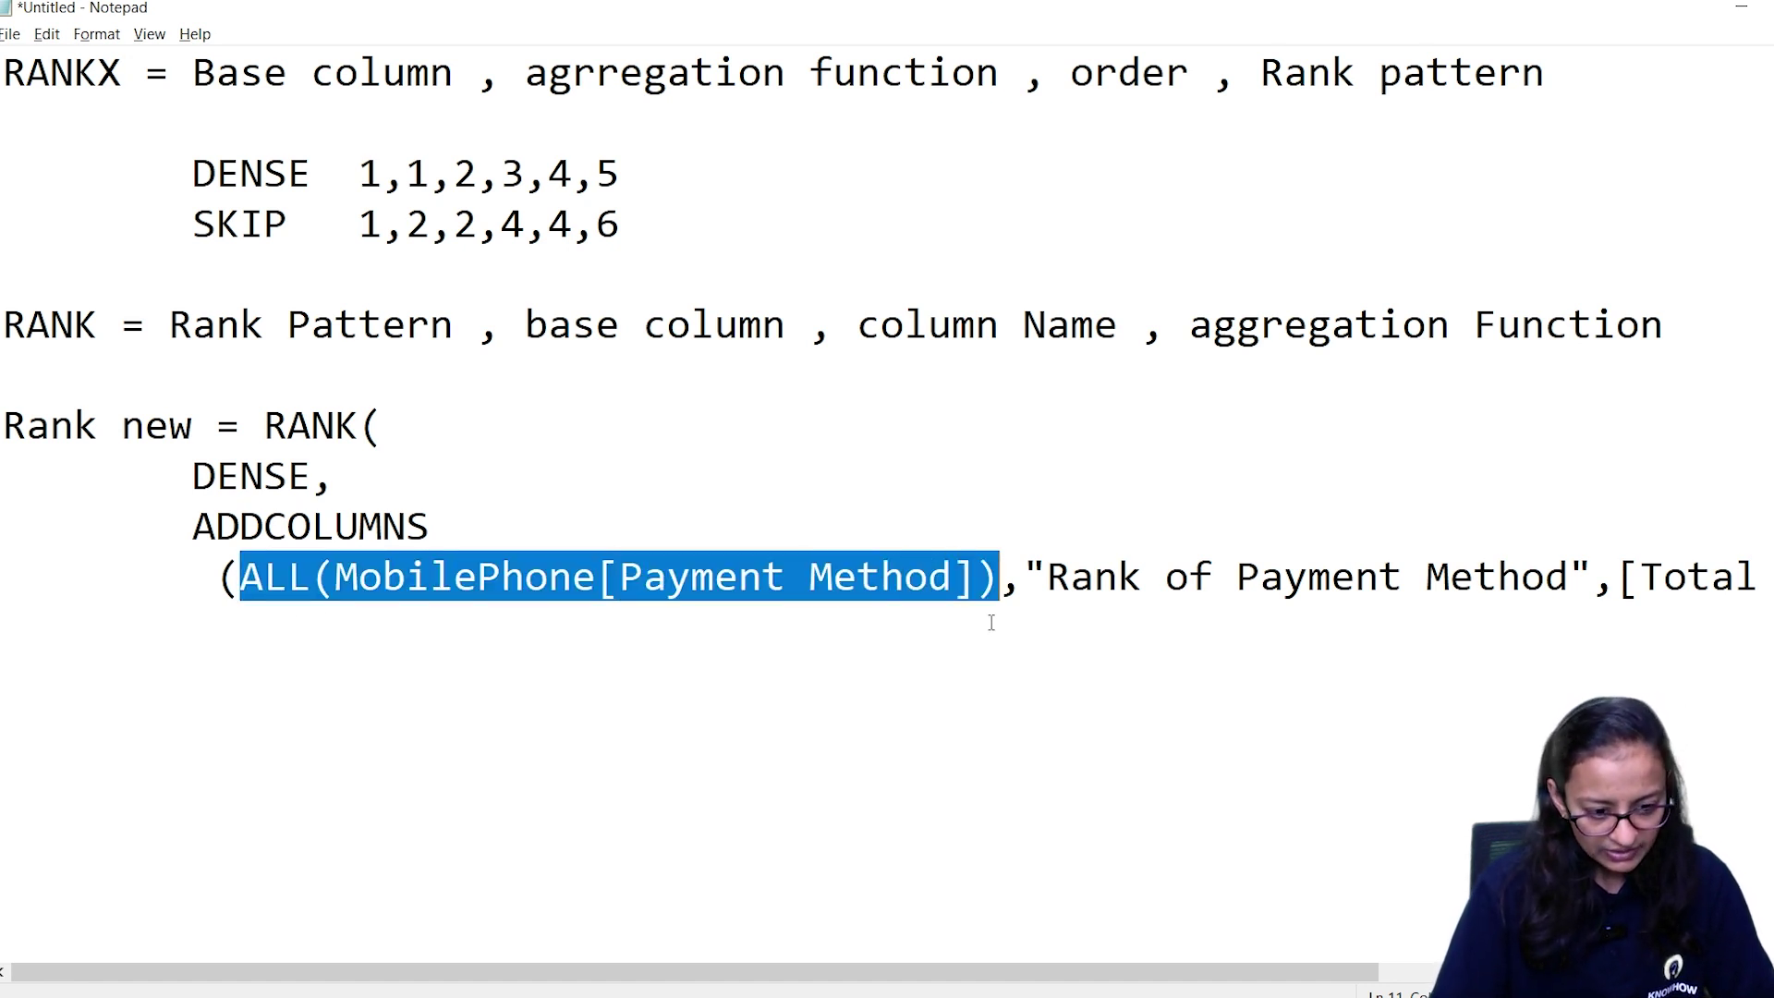
drag(1591, 578, 769, 571)
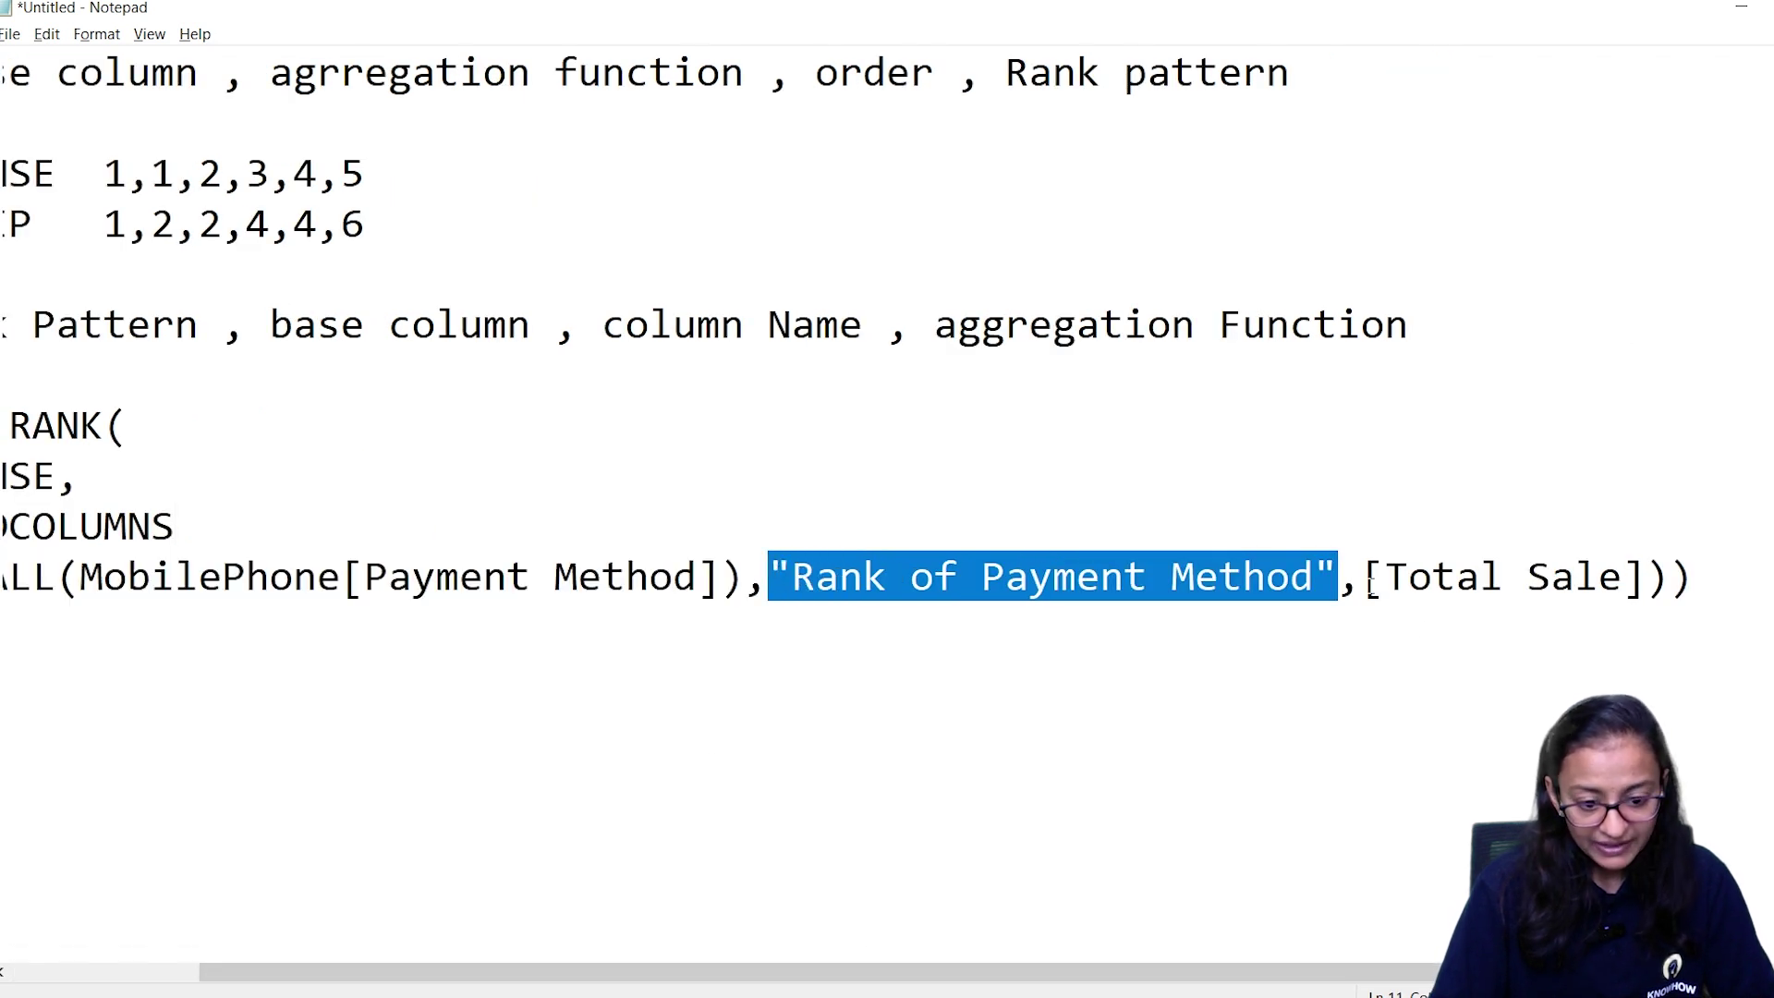
Highlight [Total Sale] at the end of the ADDCOLUMNS arguments to examine the aggregation part
drag(1304, 965, 1523, 966)
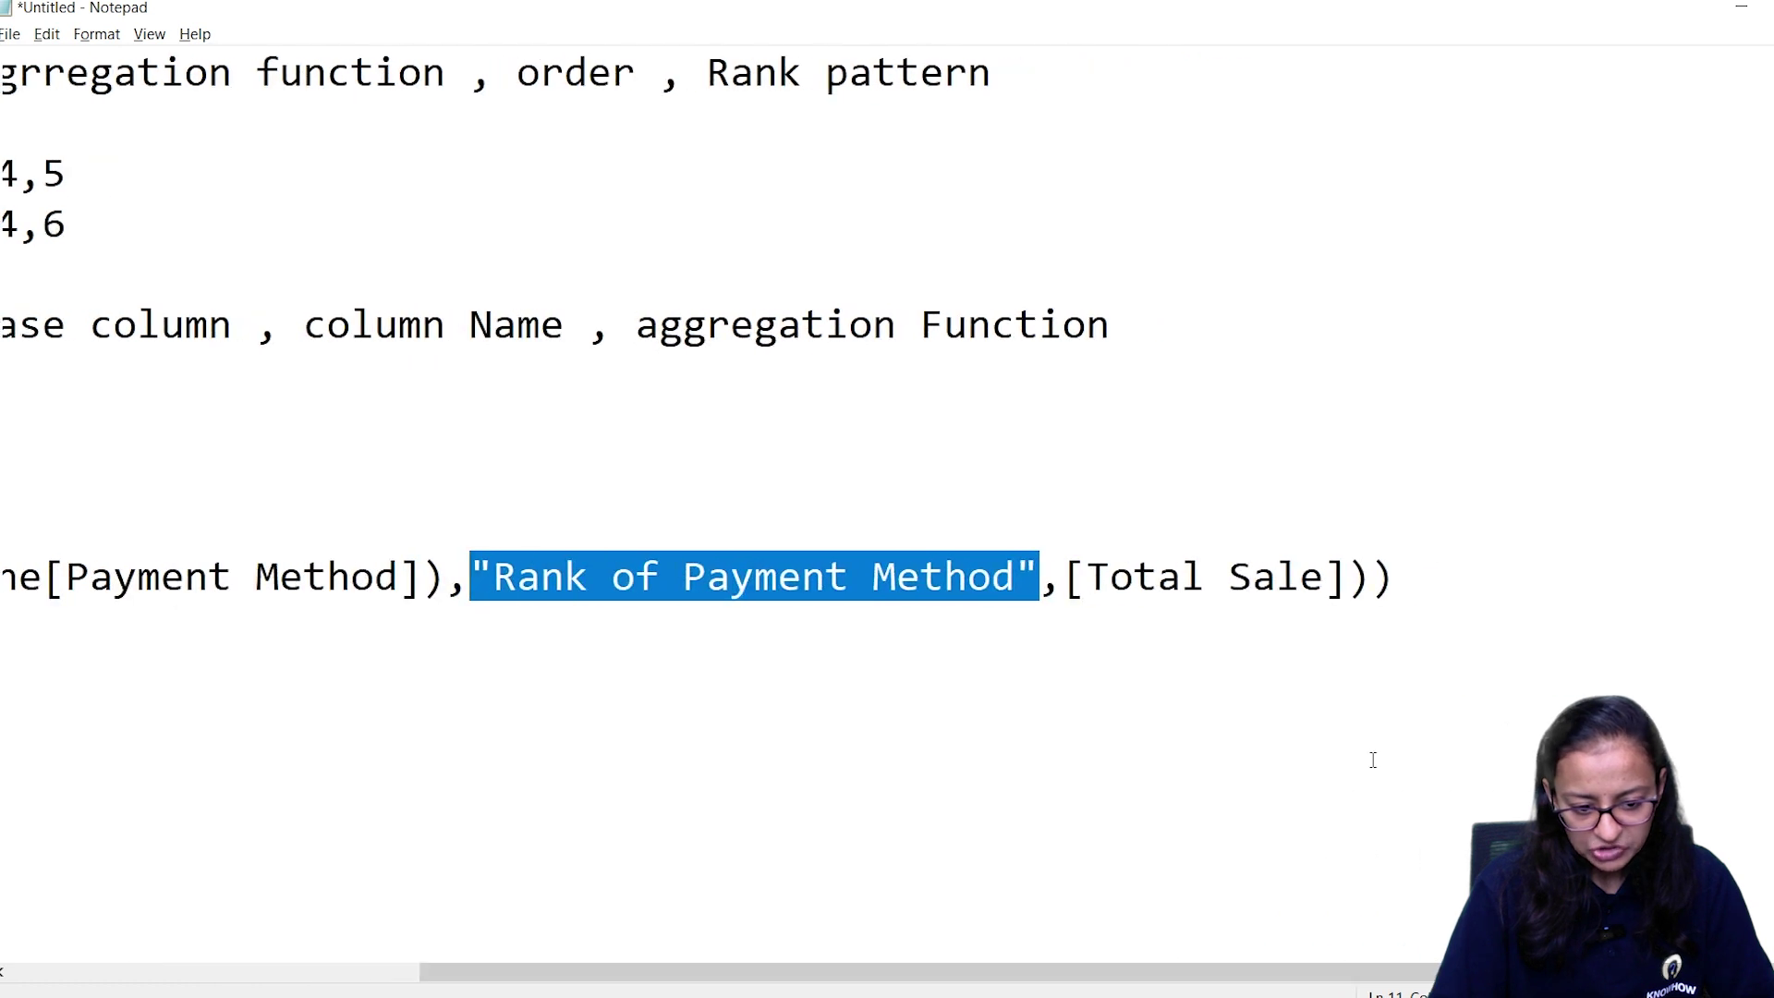
drag(1070, 576, 1355, 577)
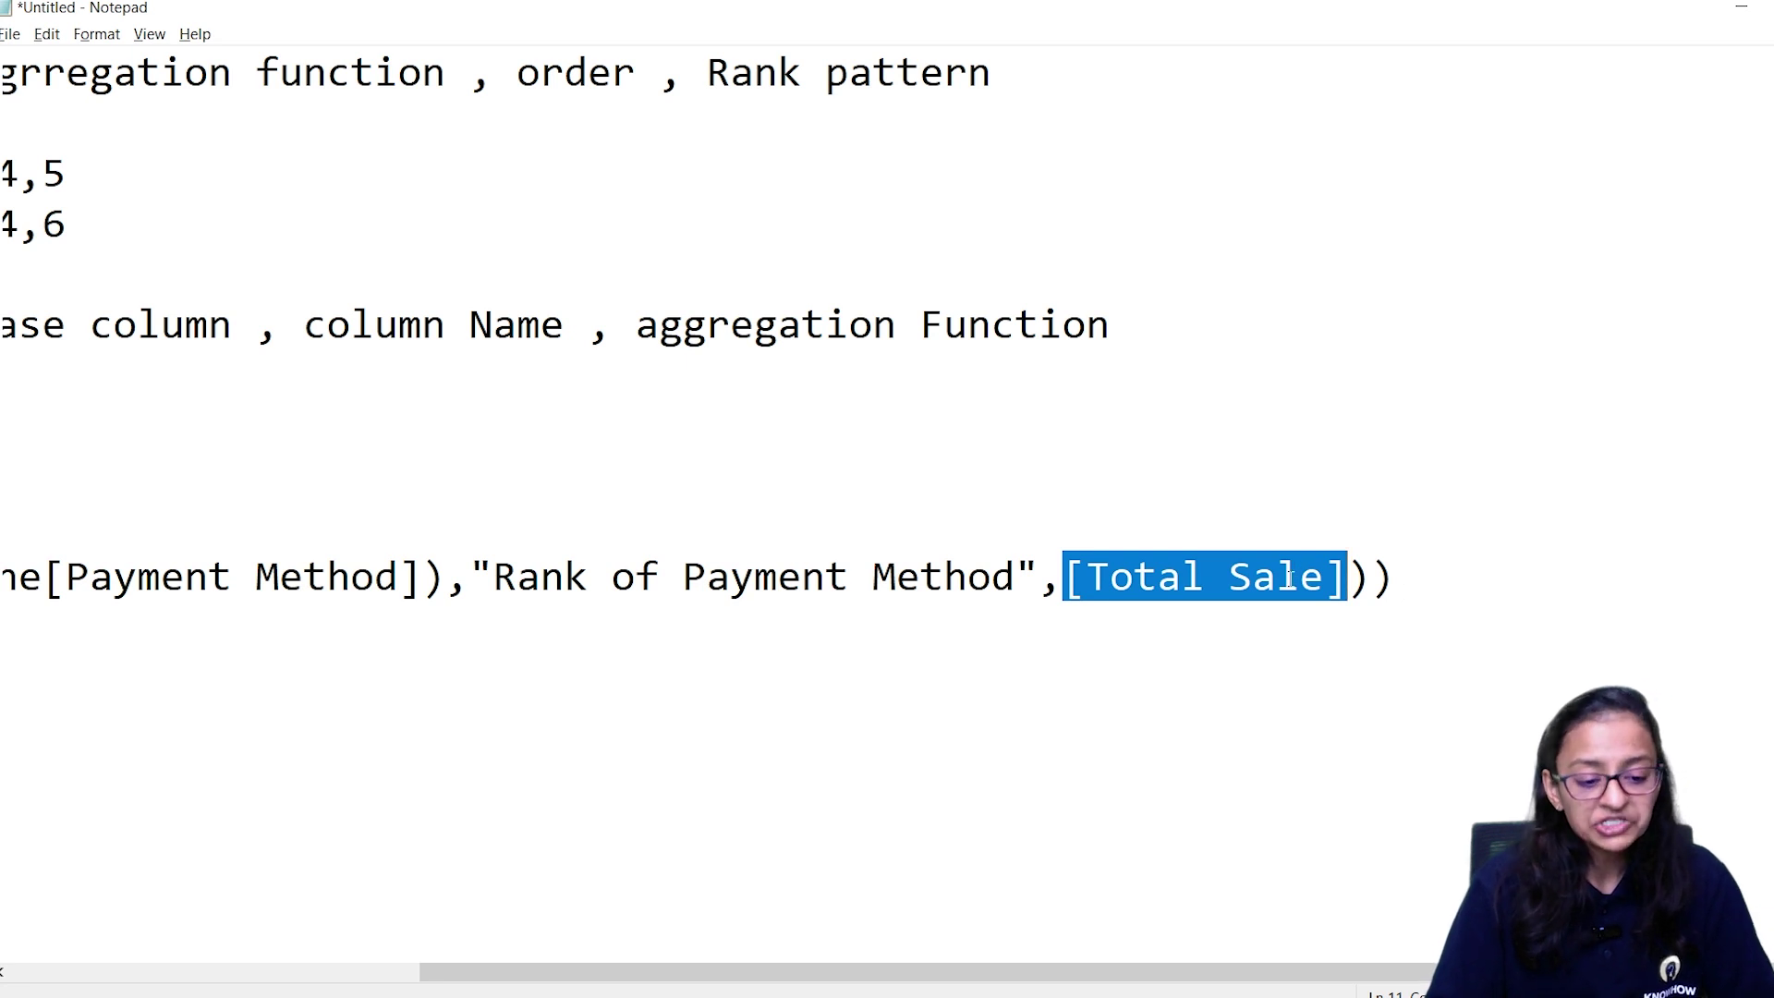
Switch to Power BI and delete the [Total Sale] argument from the Rank new formula
key(alt+Tab)
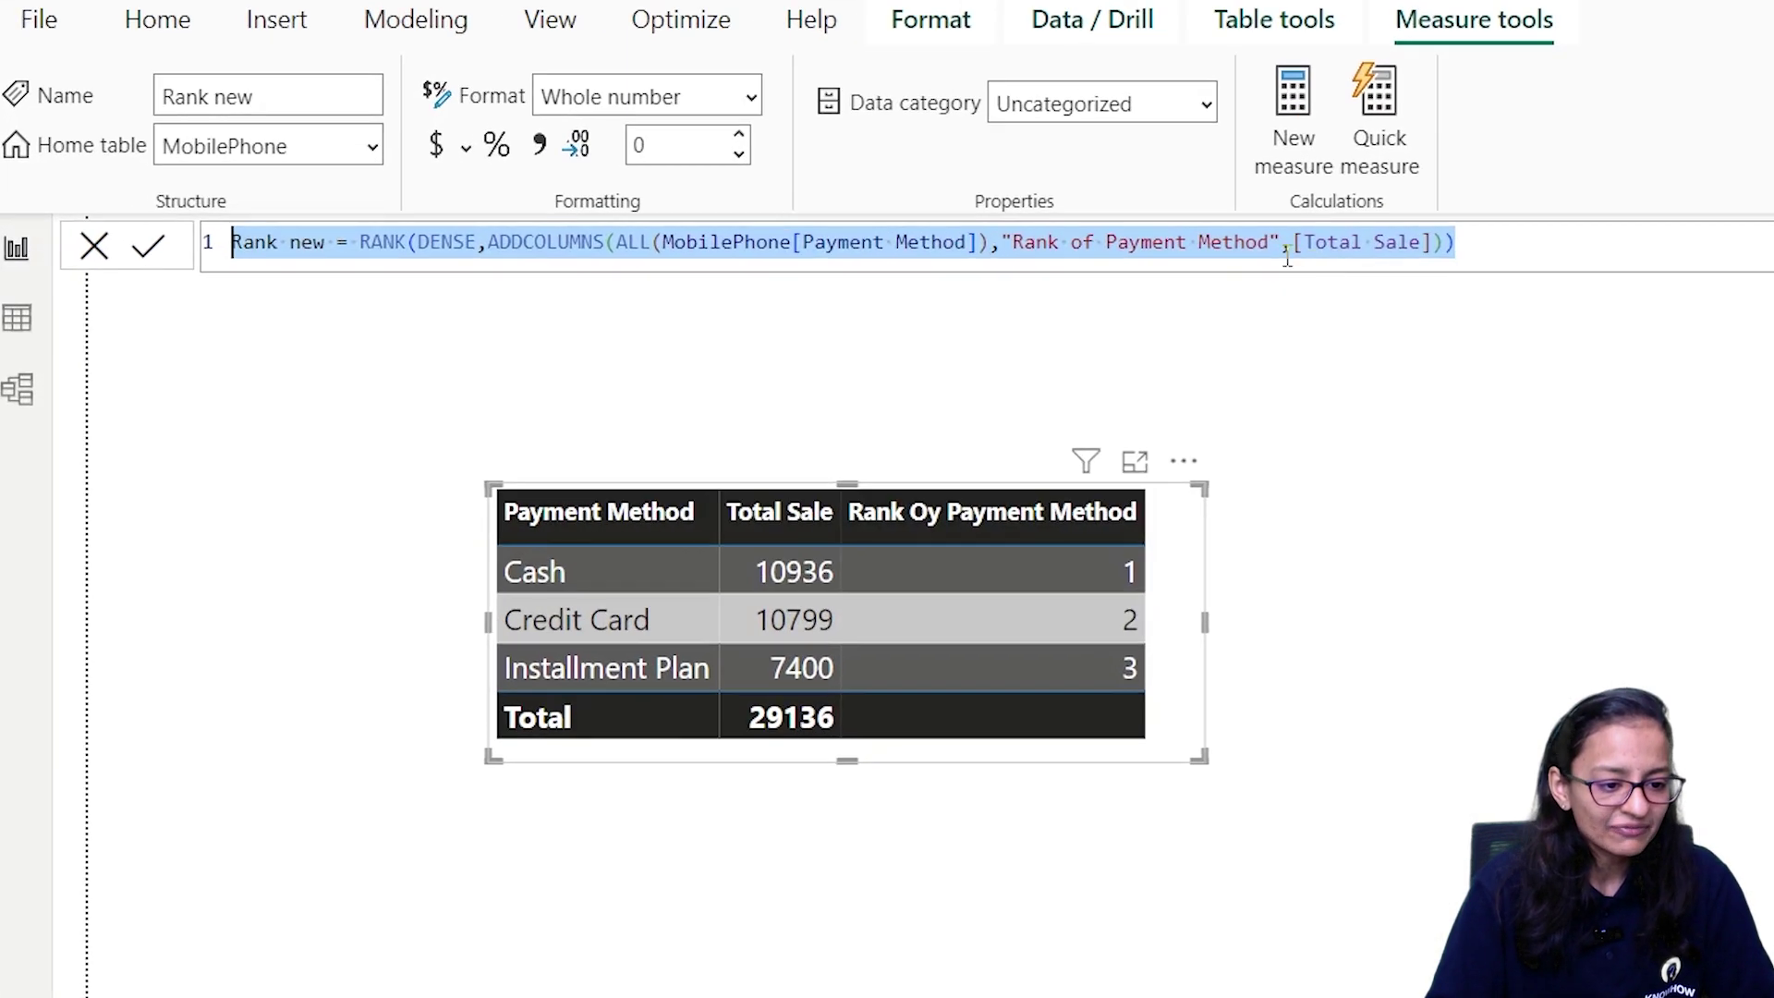
click(1392, 251)
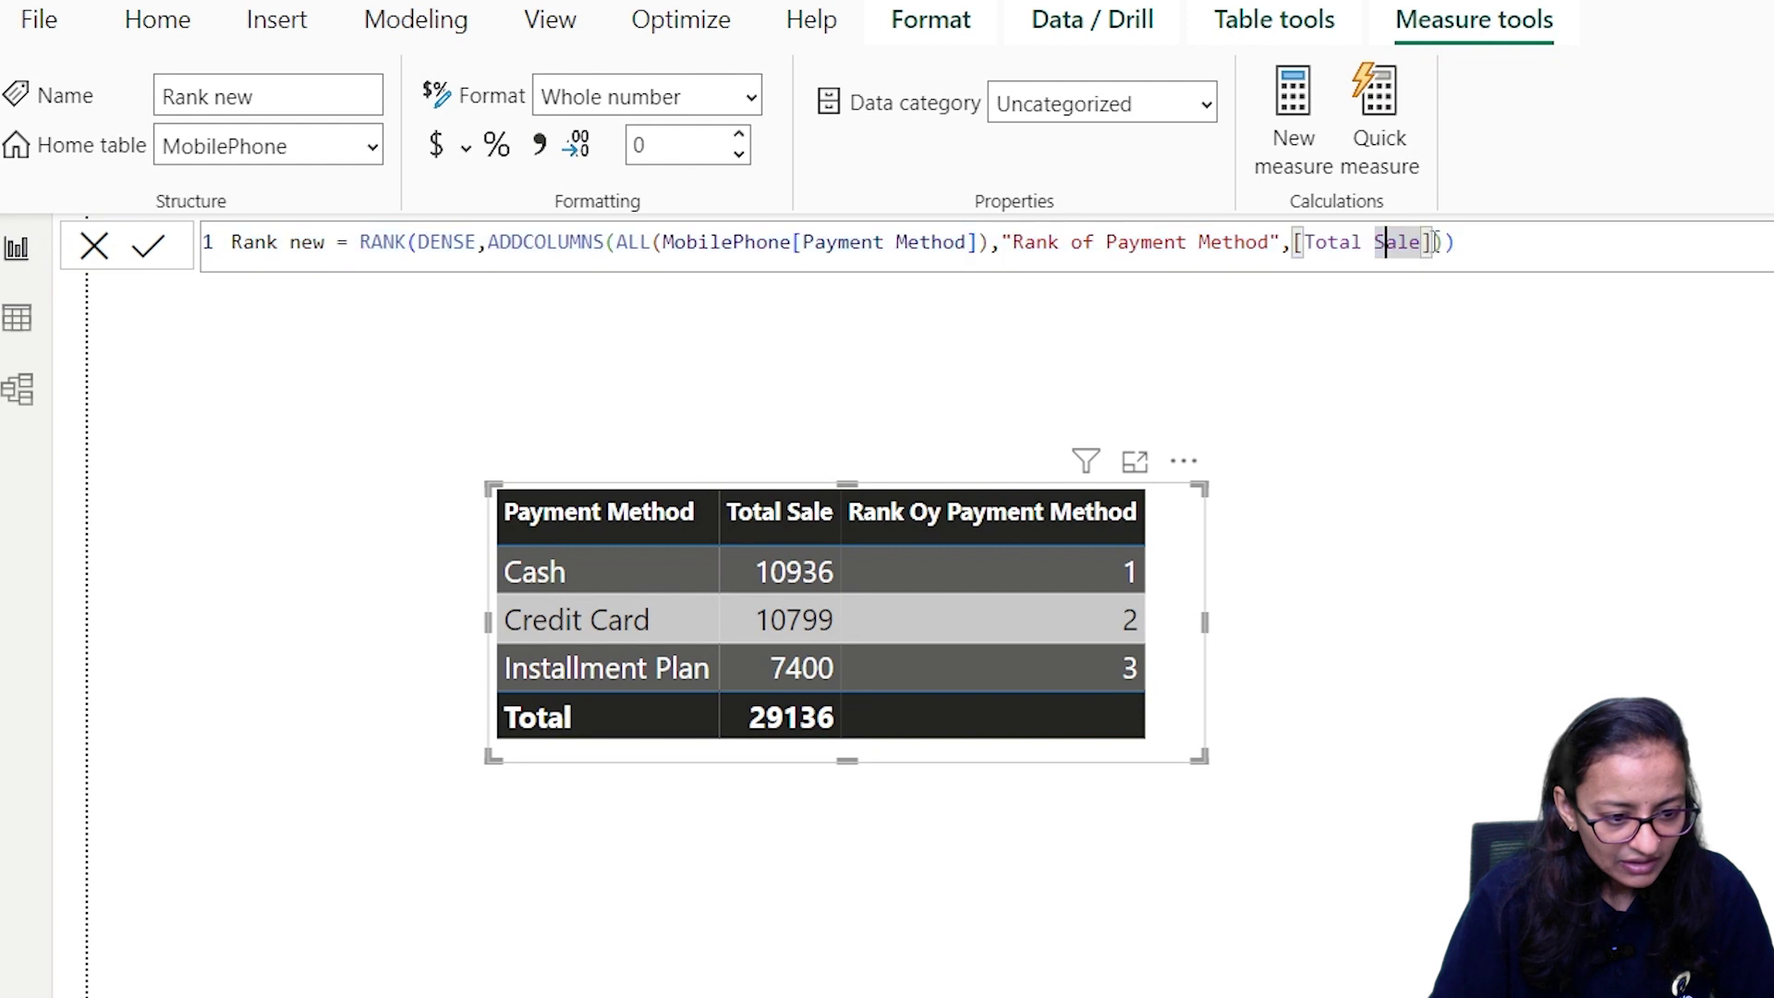
key(Delete)
key(Delete)
key(Delete)
key(BackSpace)
key(BackSpace)
key(BackSpace)
key(BackSpace)
key(BackSpace)
key(BackSpace)
key(BackSpace)
key(BackSpace)
key(BackSpace)
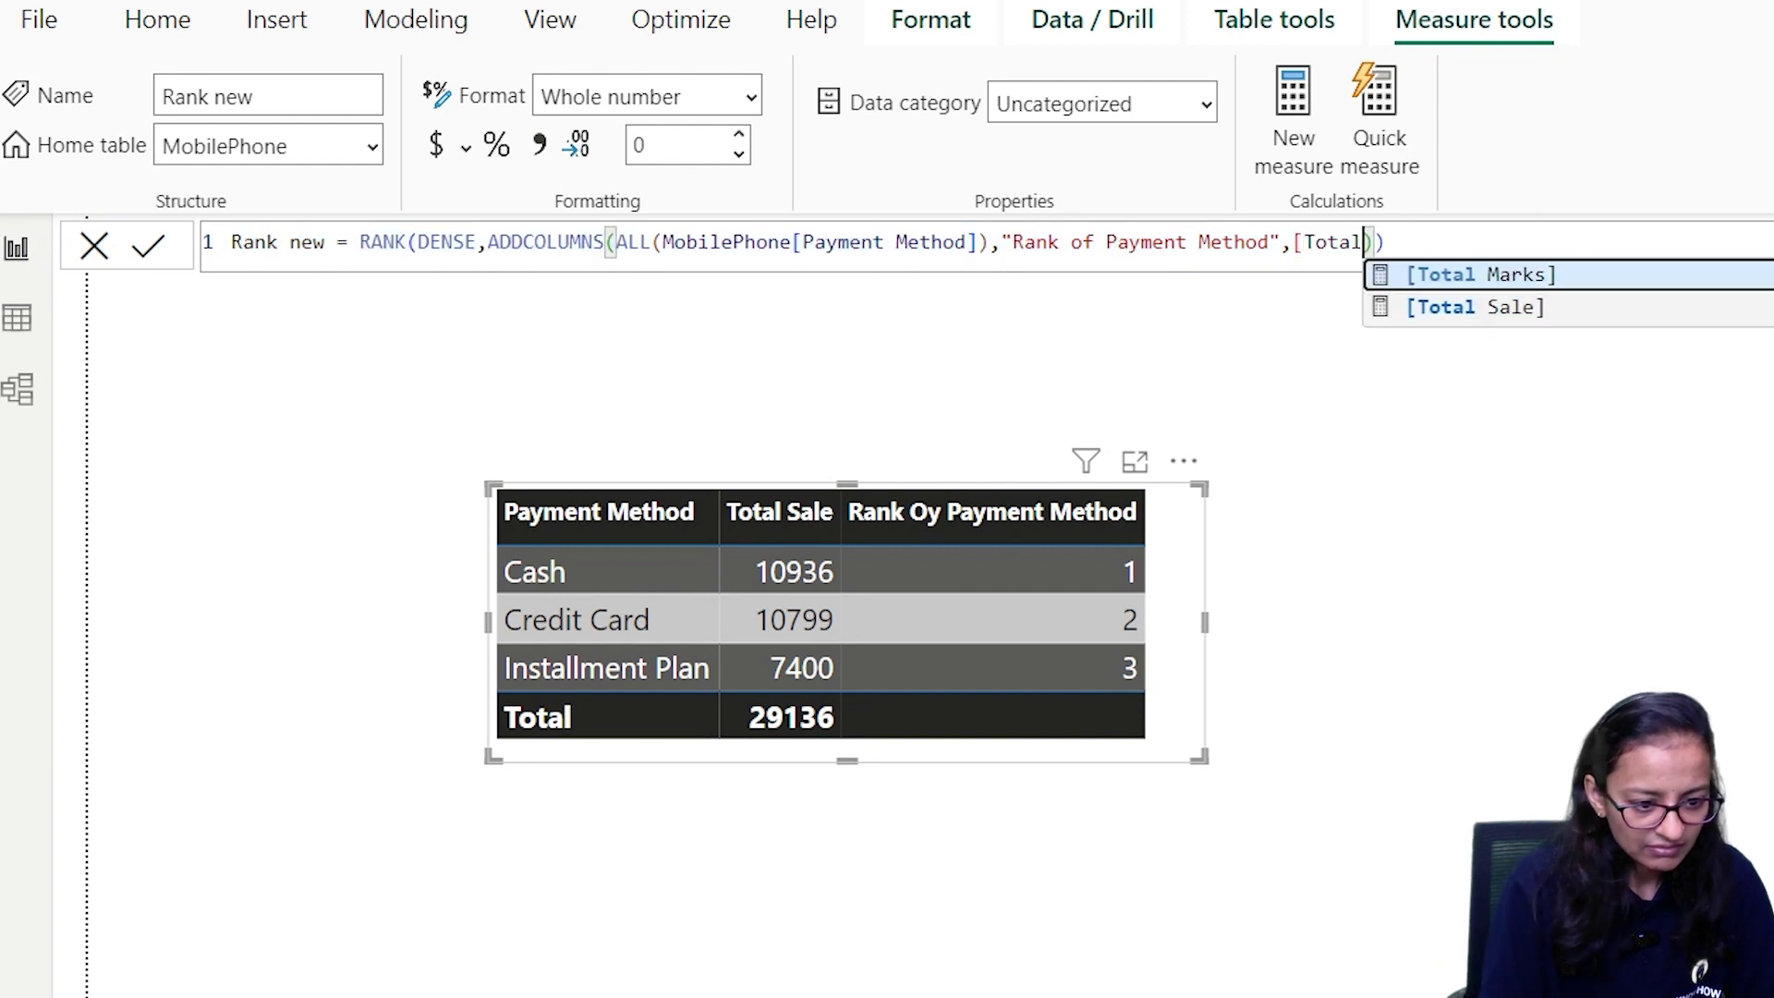
key(Escape)
Enter SUM(MobilePhone[Purchase Price]) as the last ADDCOLUMNS argument of Rank new and commit the formula
text(sum()
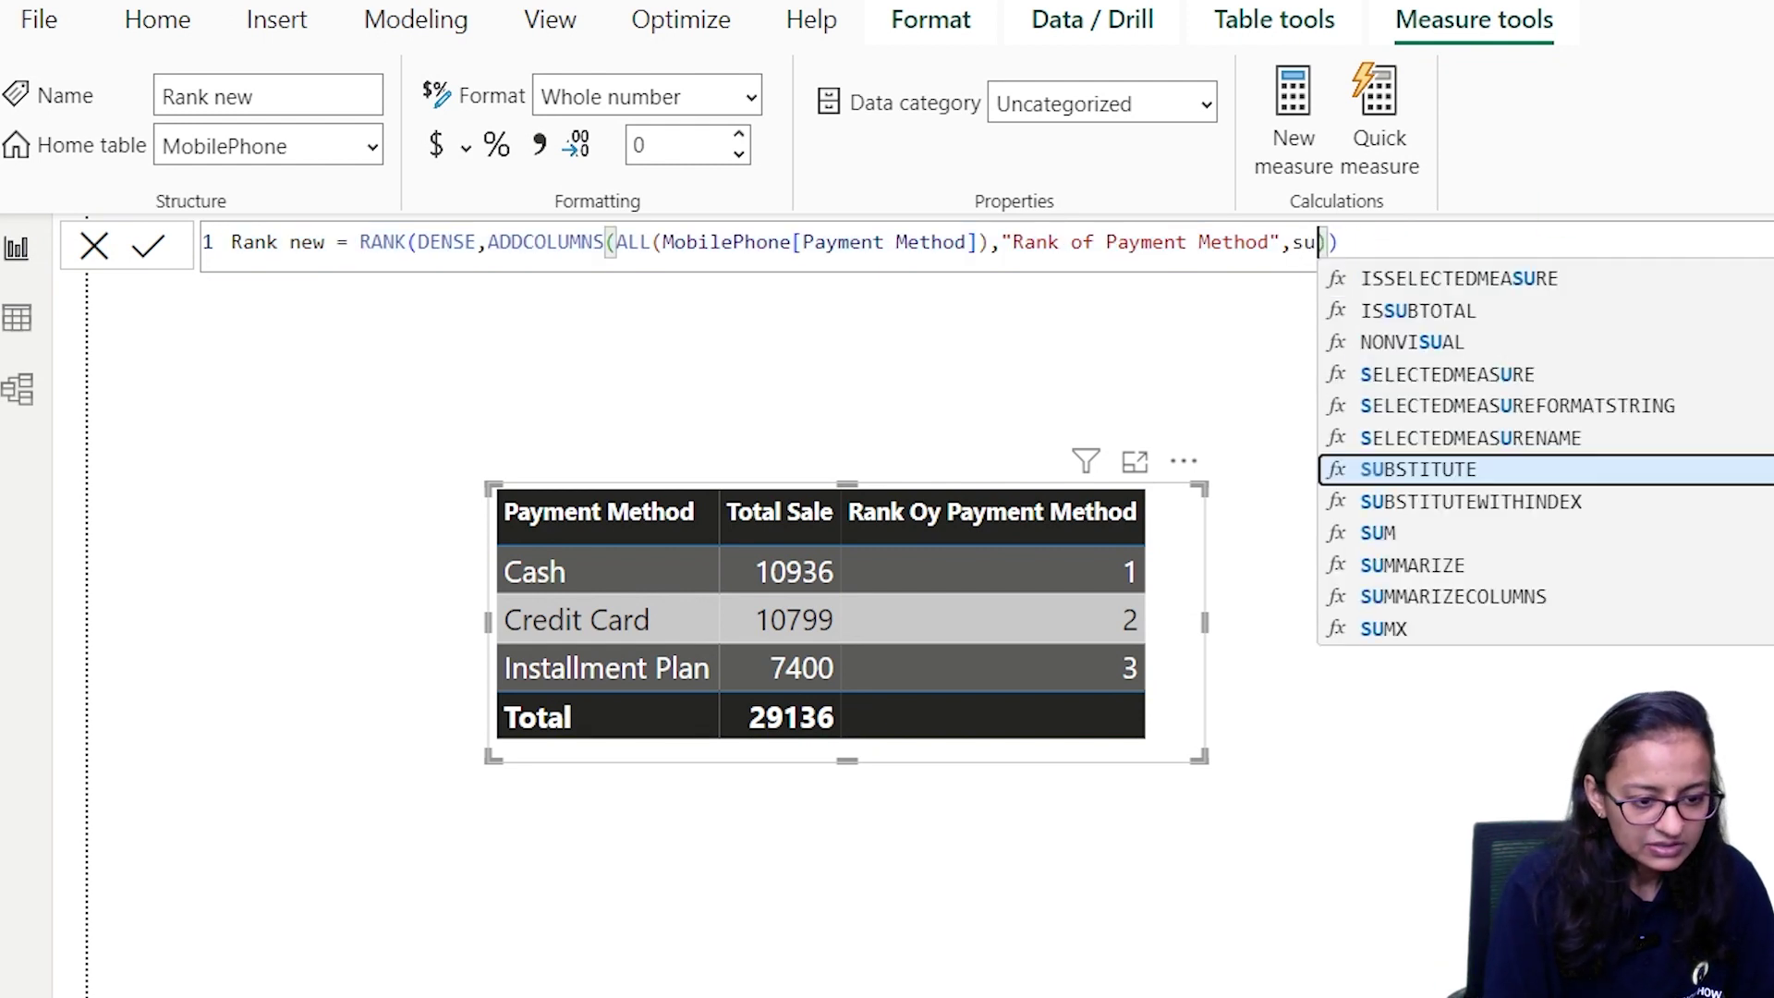
text(MobilePhone)
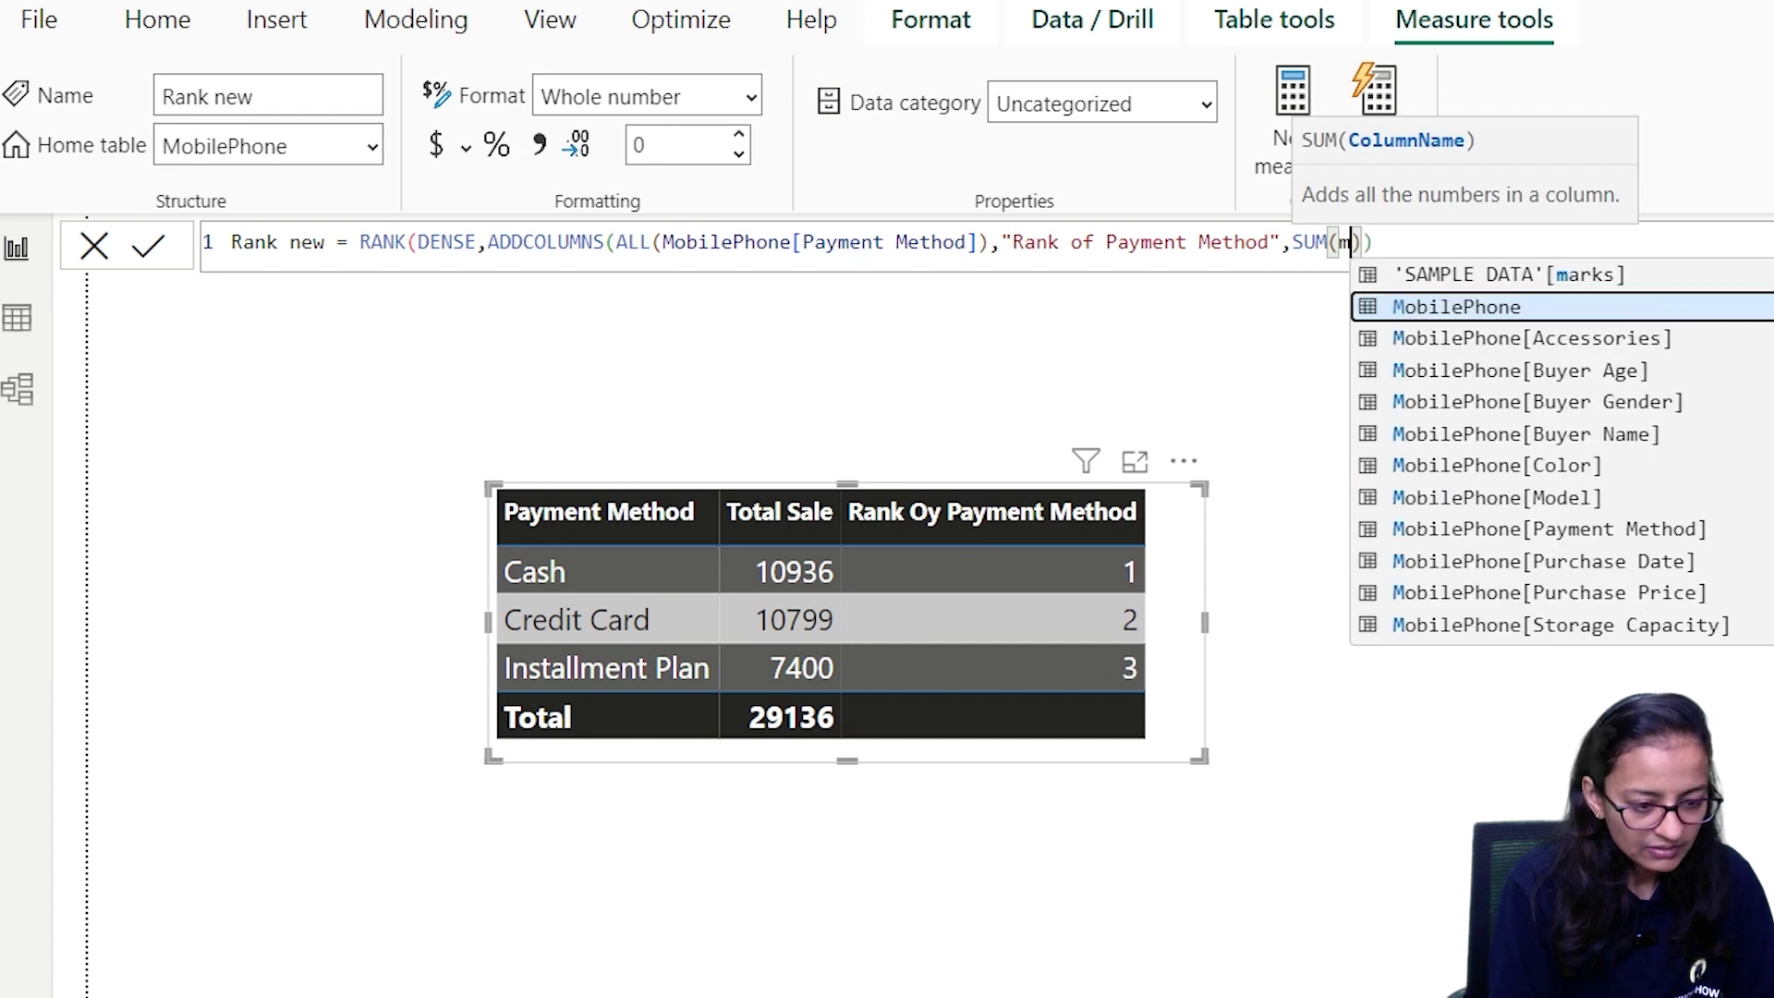
key(Down)
key(Down)
key(Down)
key(Down)
key(Down)
key(Down)
key(Down)
key(Down)
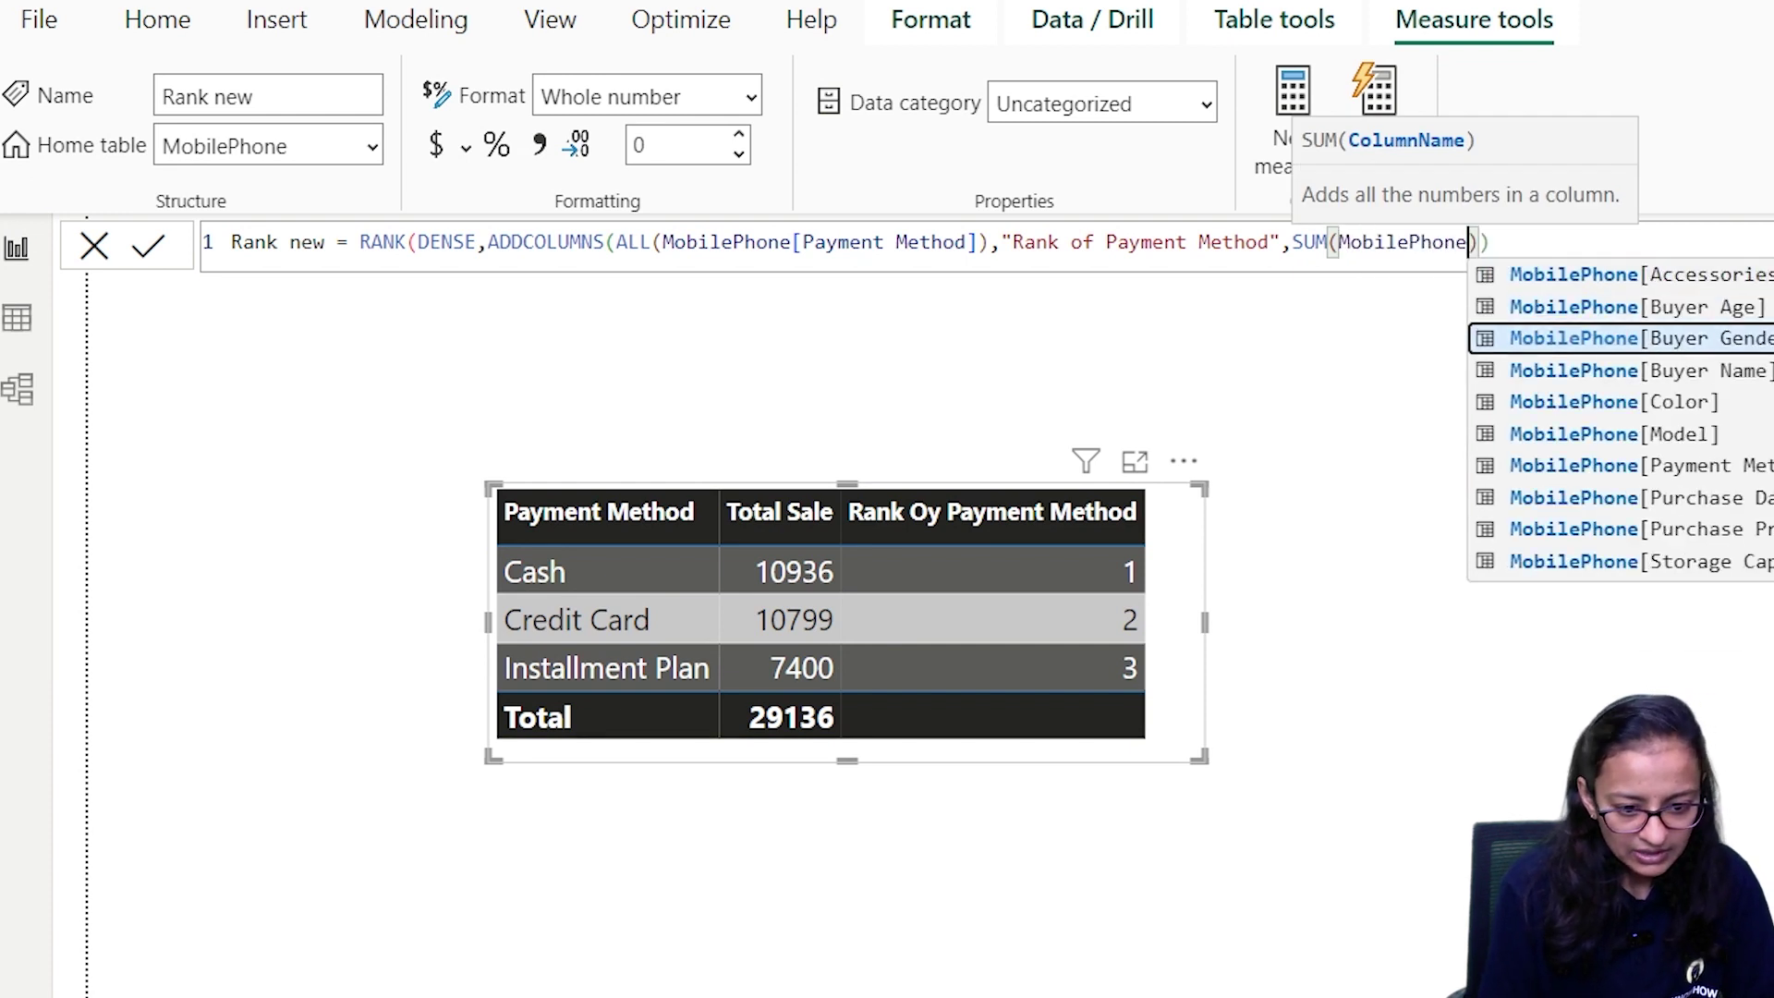
key(Tab)
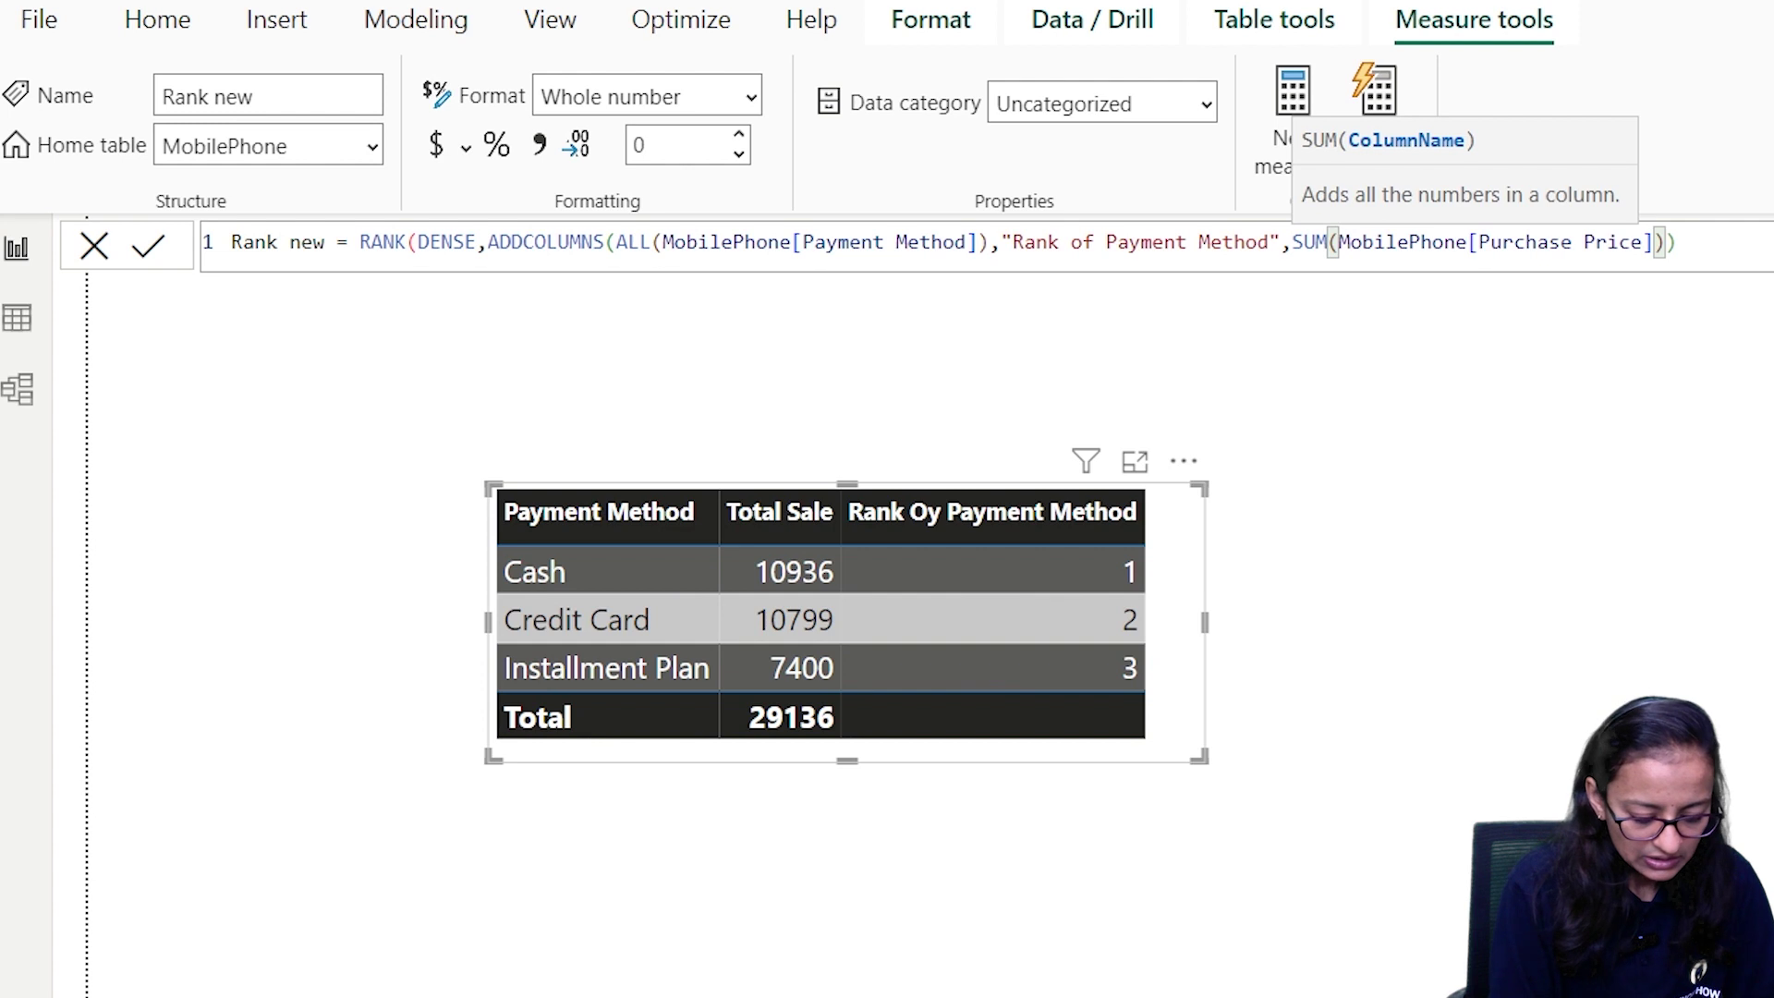
text())
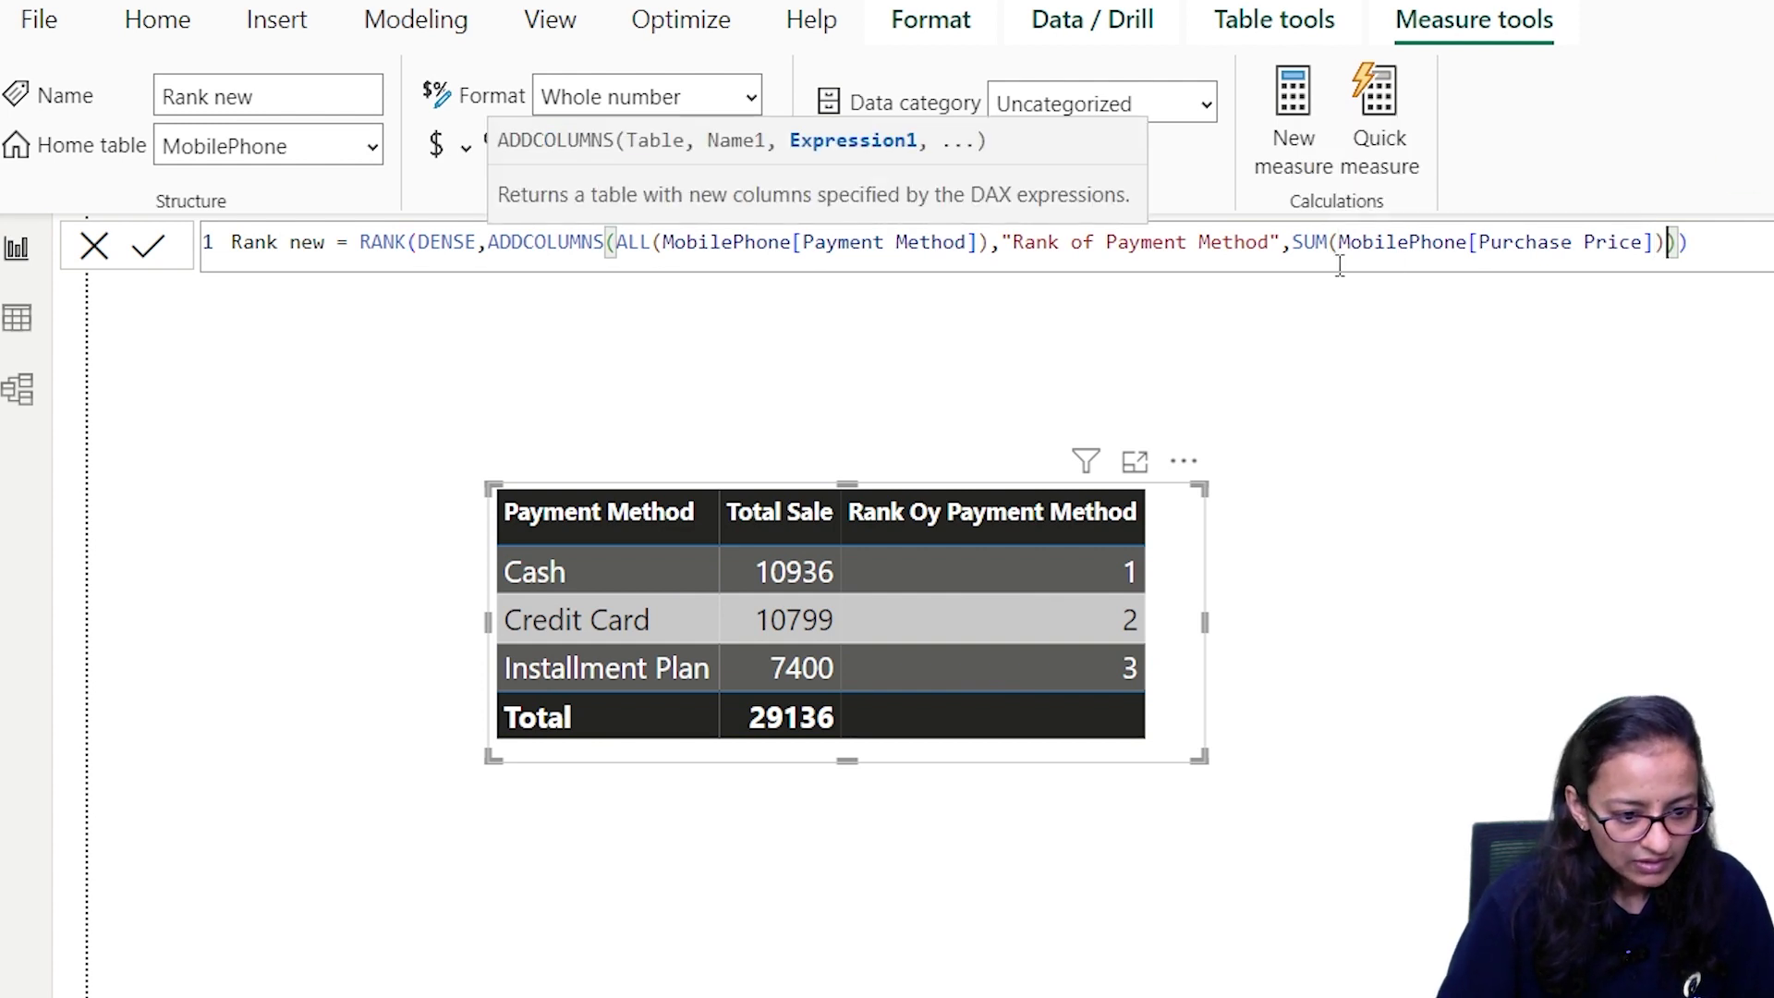
click(157, 247)
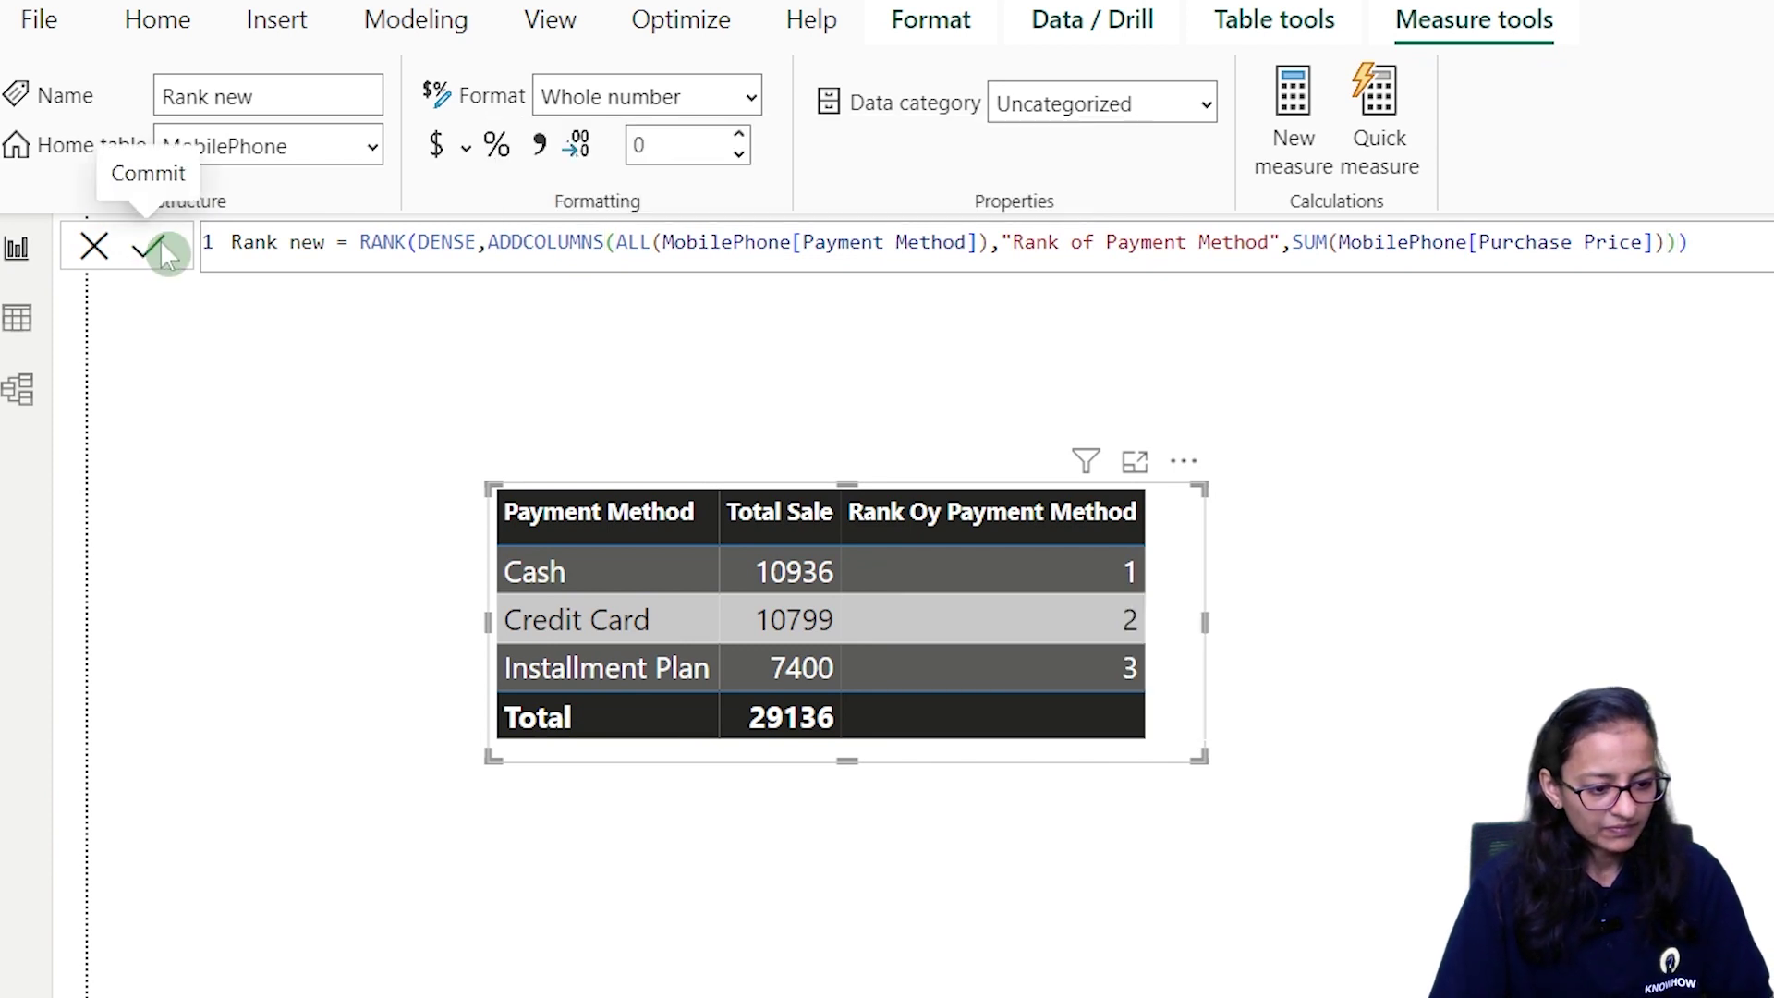
Check the ranks in the table and highlight SUM(MobilePhone[Purchase Price]) in the Rank new formula
click(1127, 575)
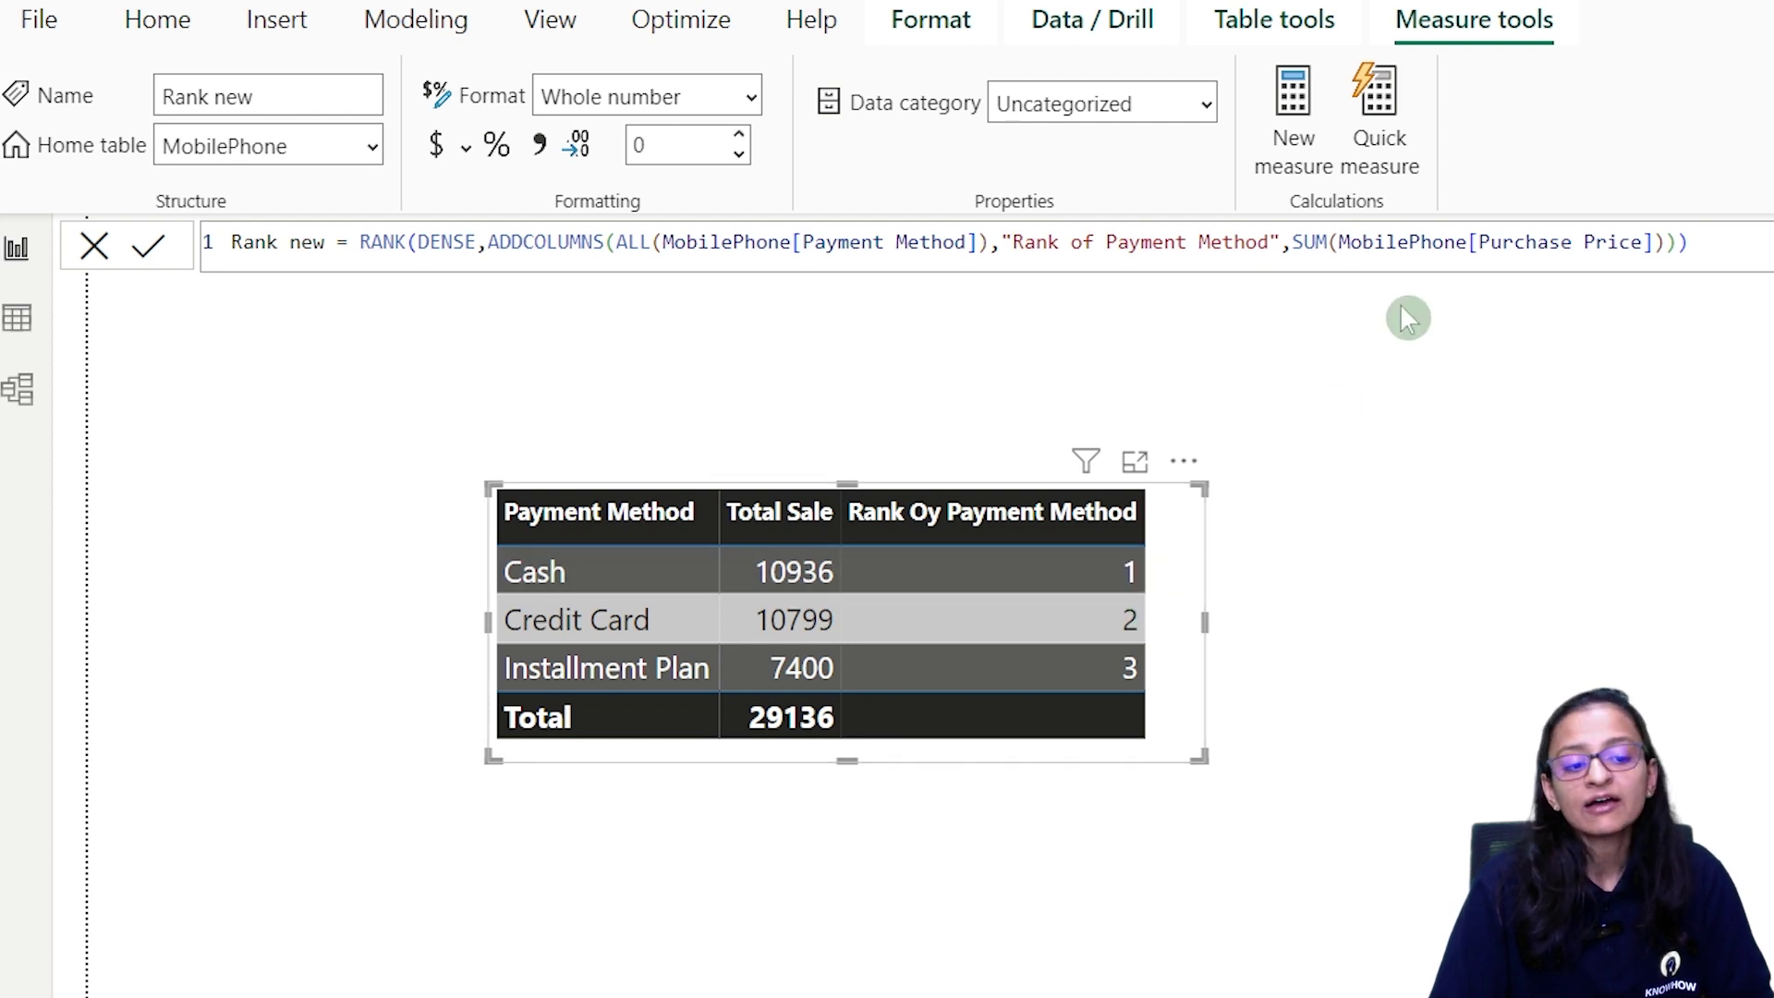
drag(1294, 243, 1677, 242)
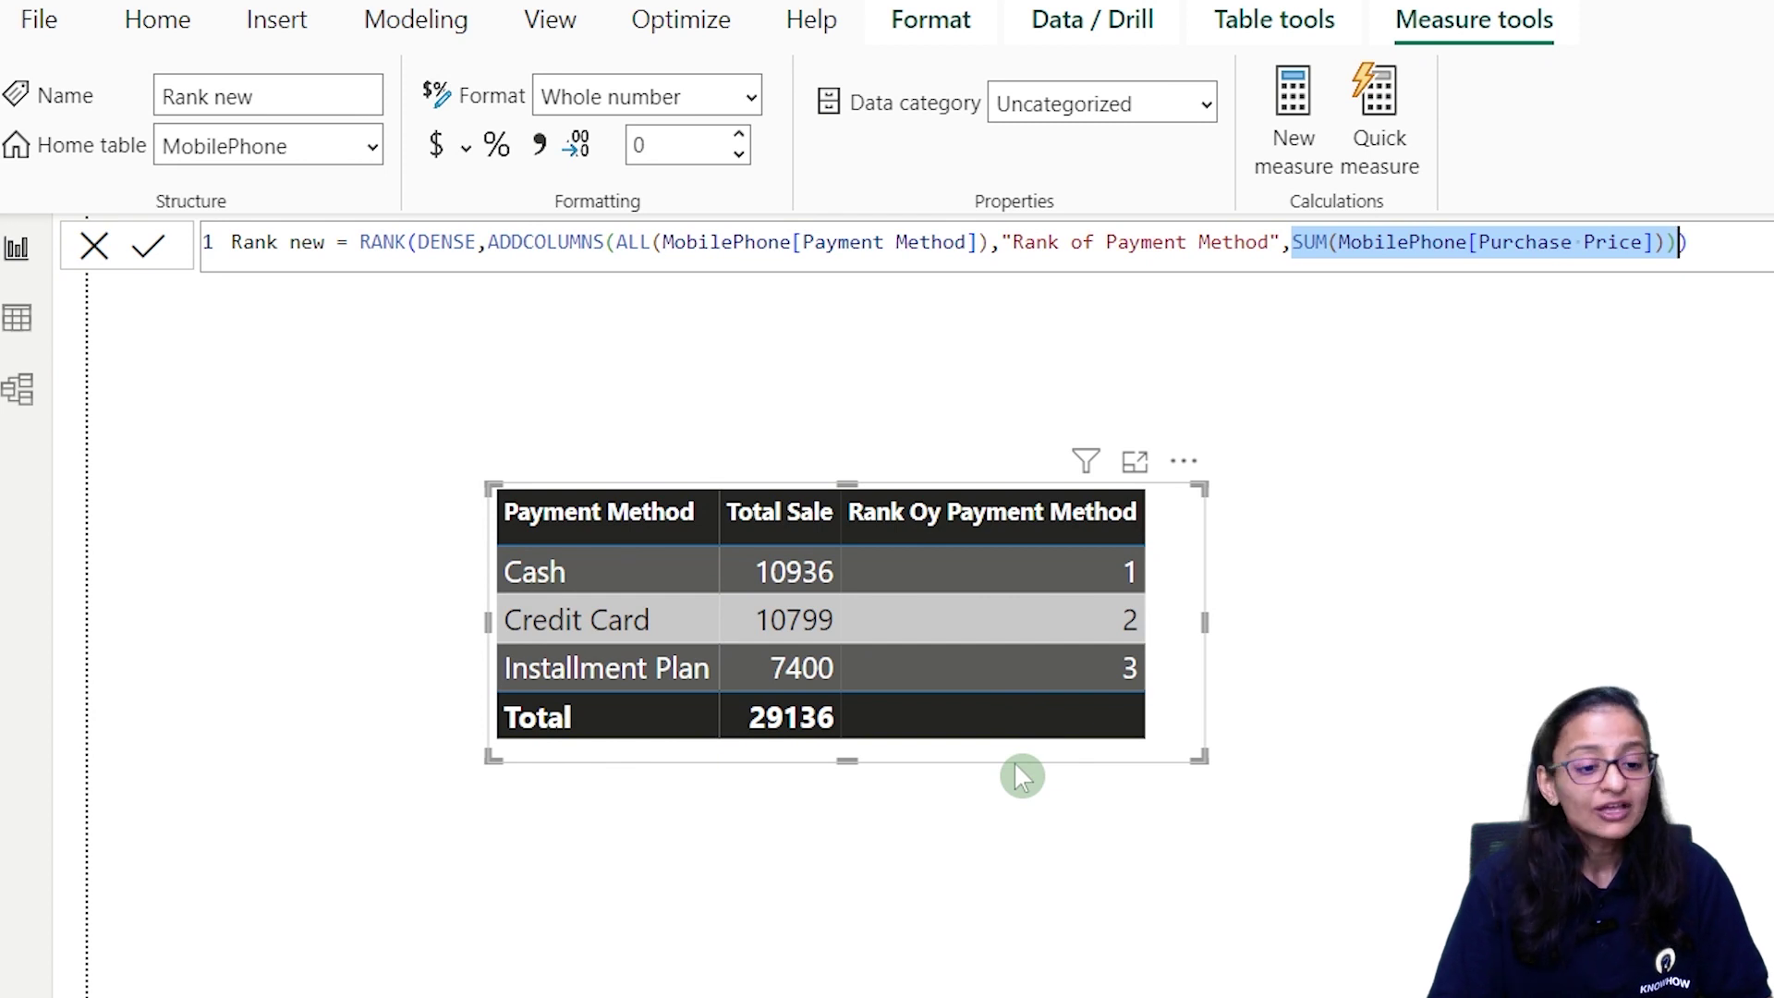
Reselect the payment method table visual and extend its lower edge to make it slightly taller
click(1446, 777)
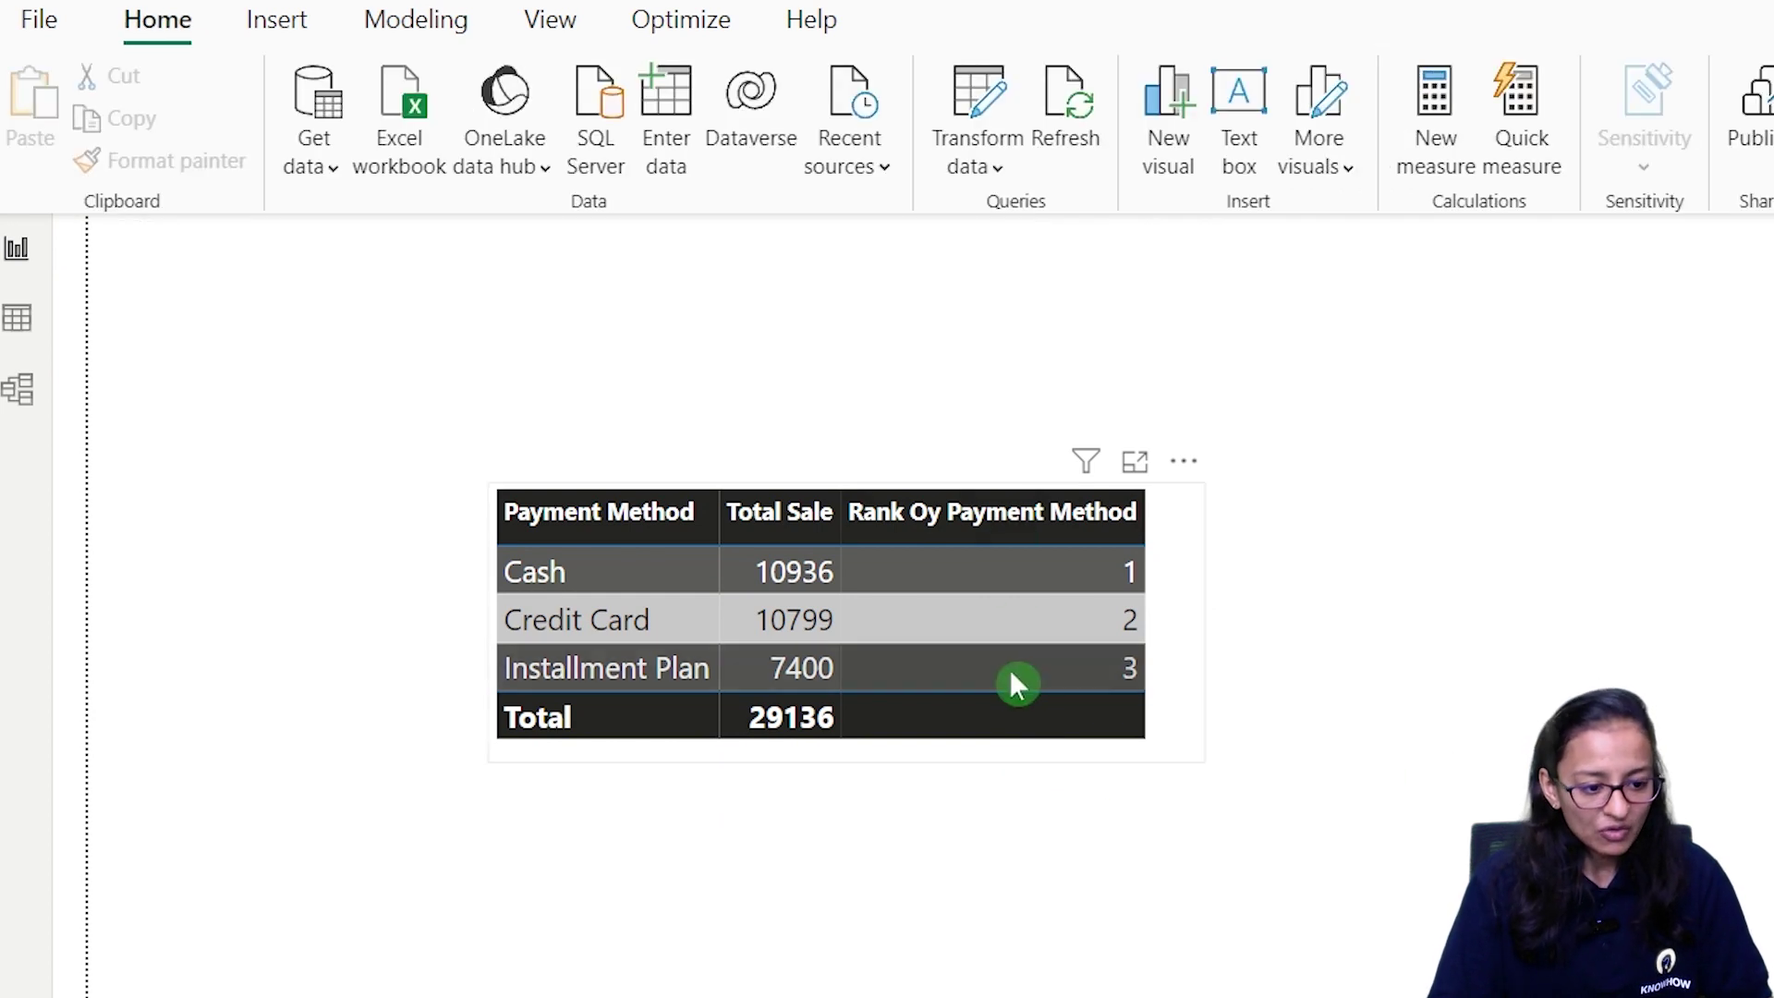
click(1125, 765)
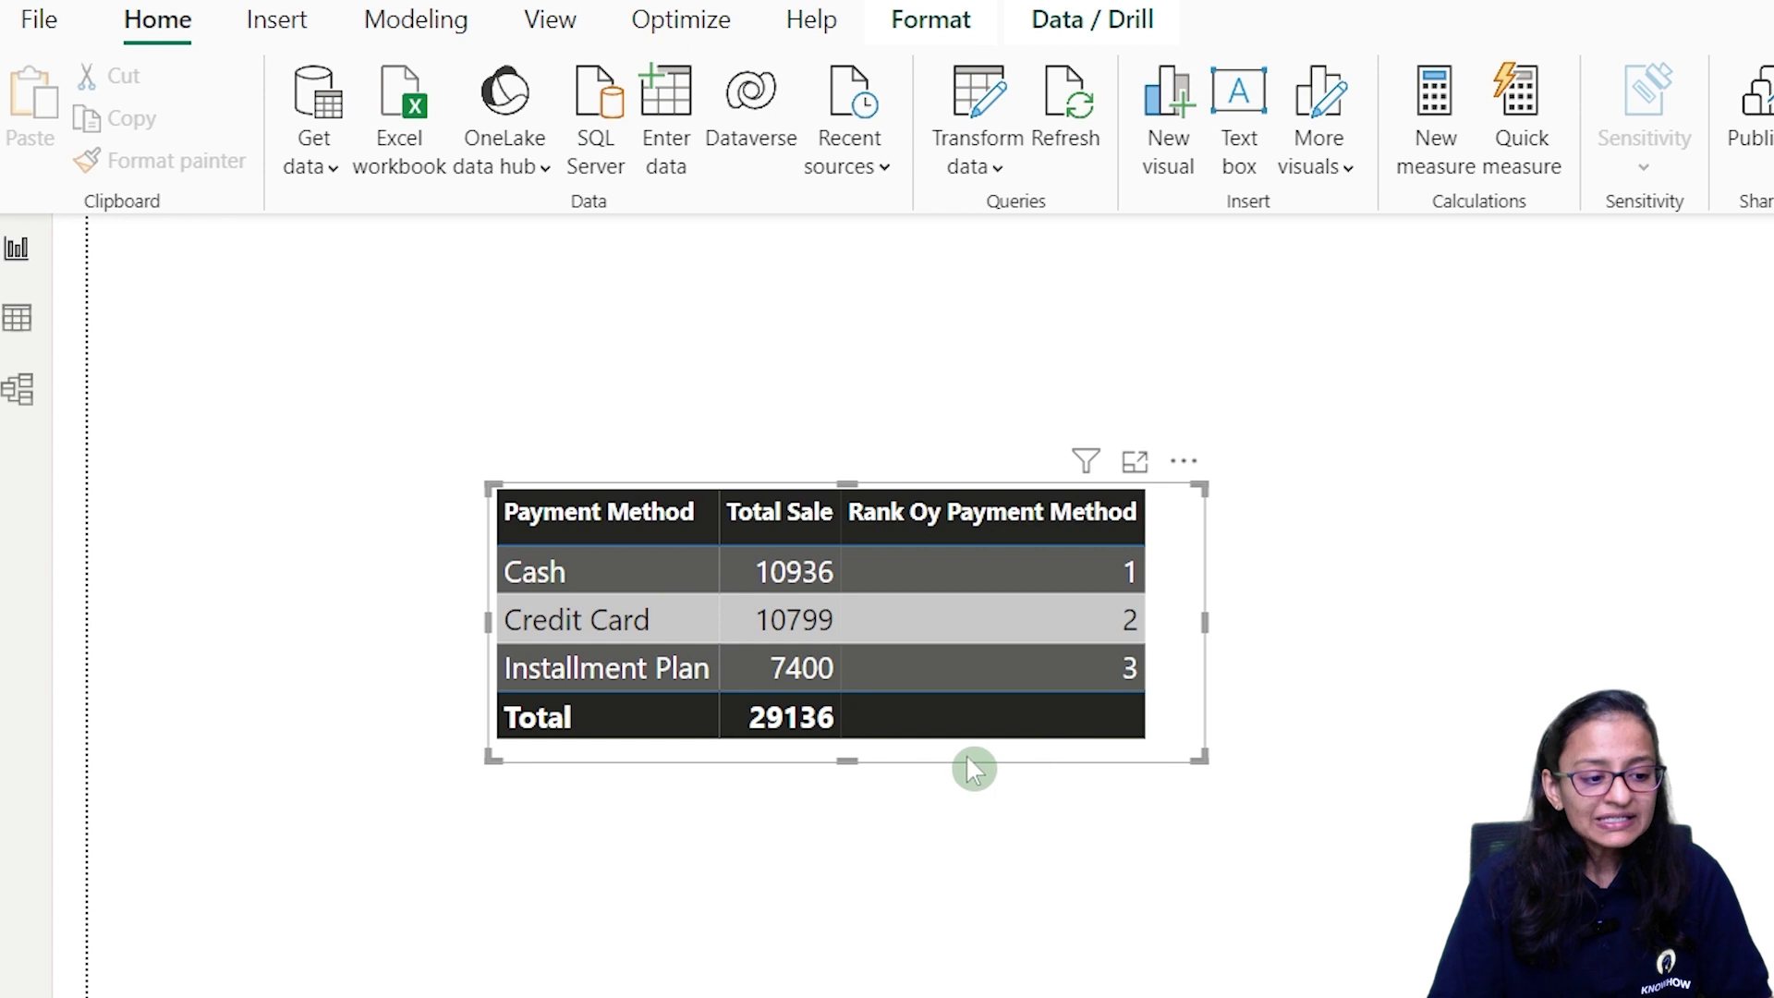
drag(847, 753, 855, 823)
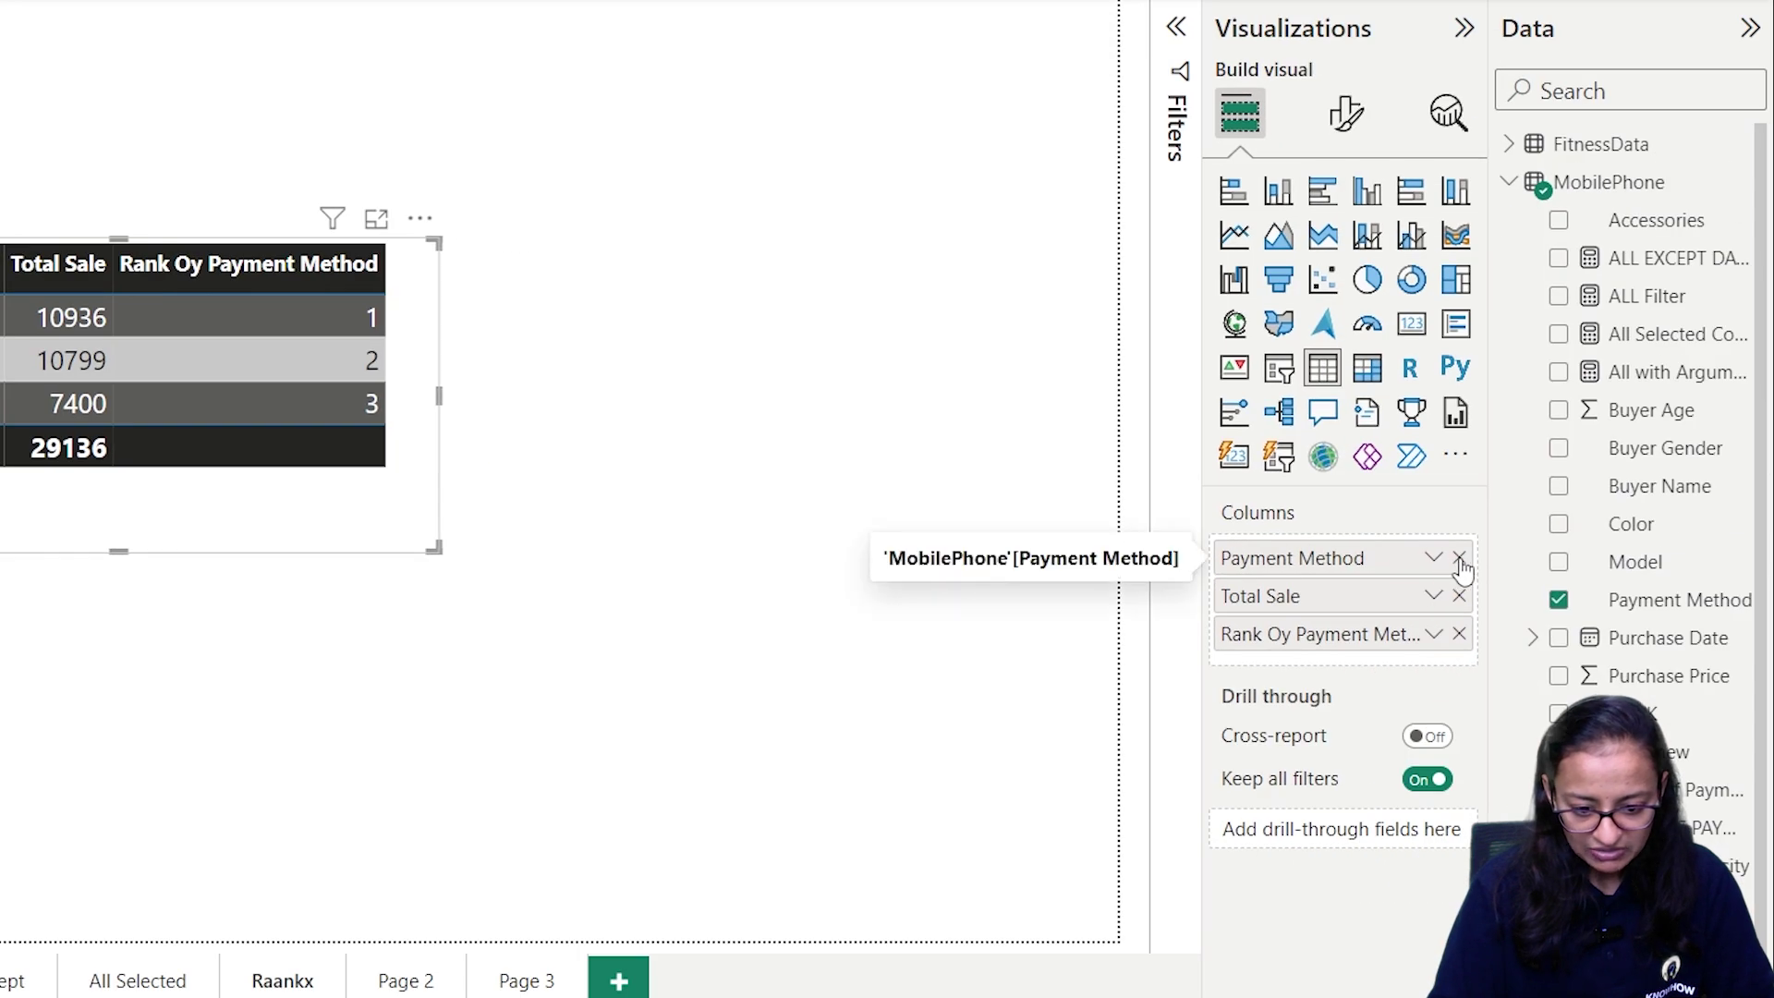
Replace Payment Method with Buyer Gender in the table's columns, then highlight [Payment Method] in the Rank new formula
click(1459, 558)
drag(1598, 450, 1386, 552)
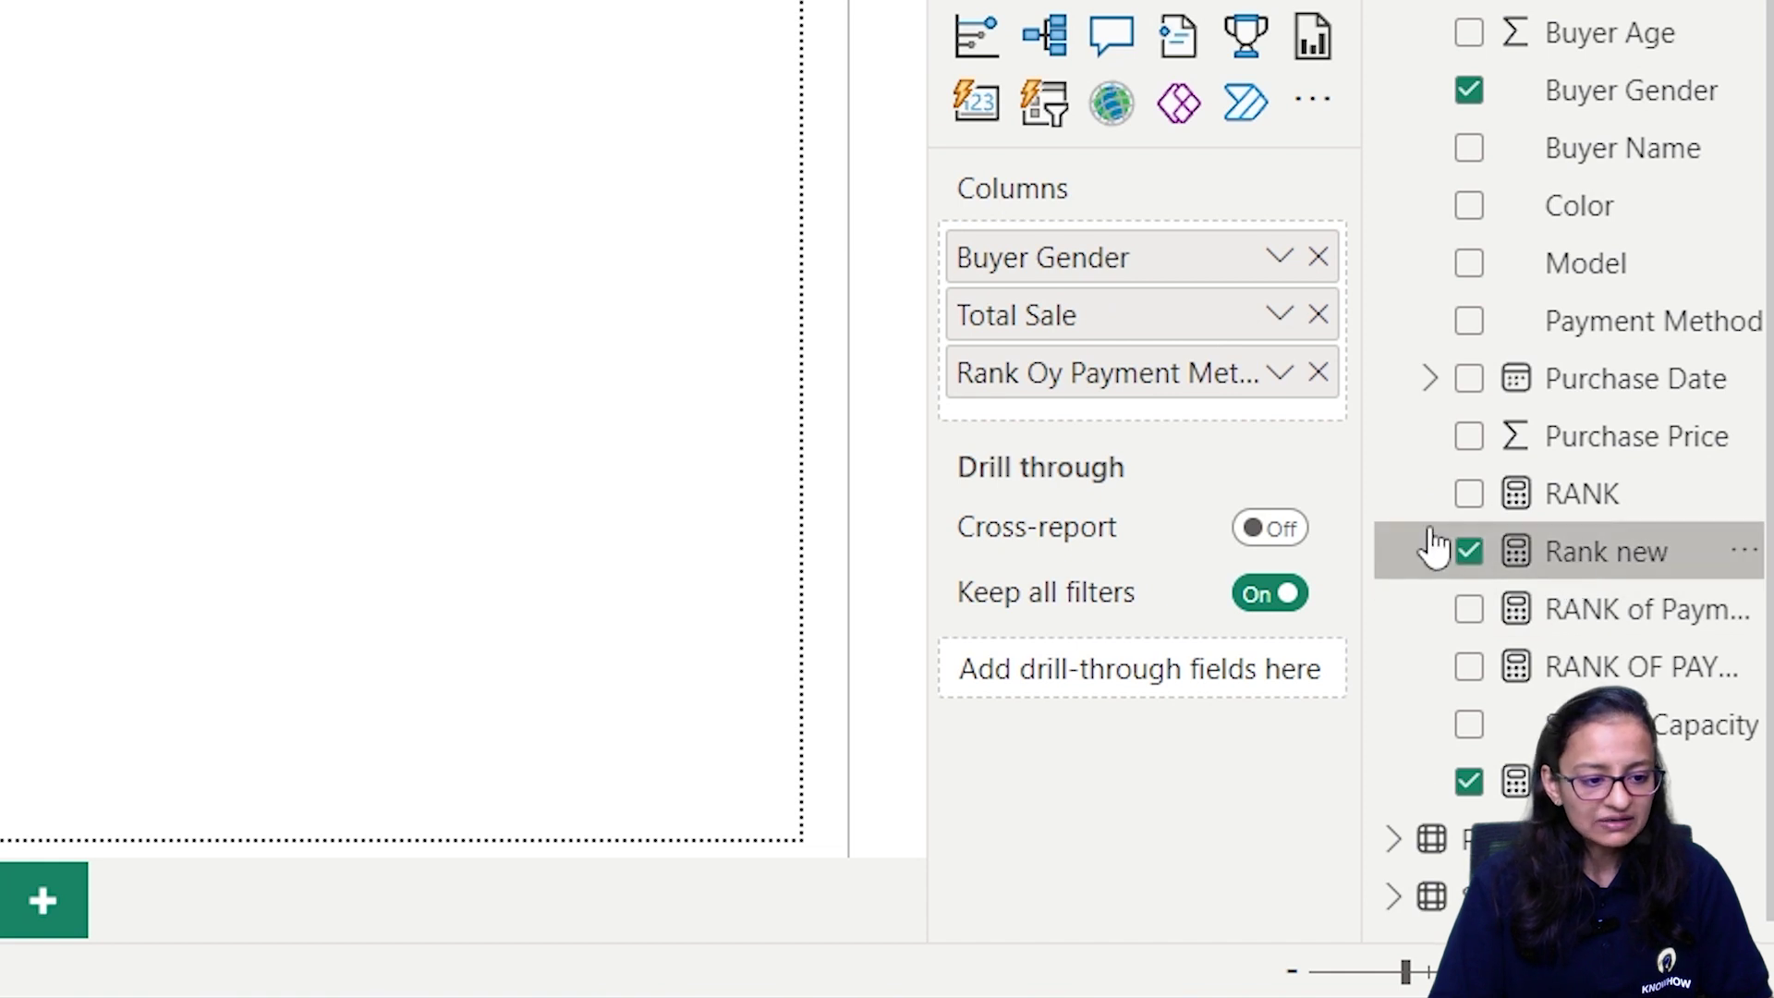
click(1434, 545)
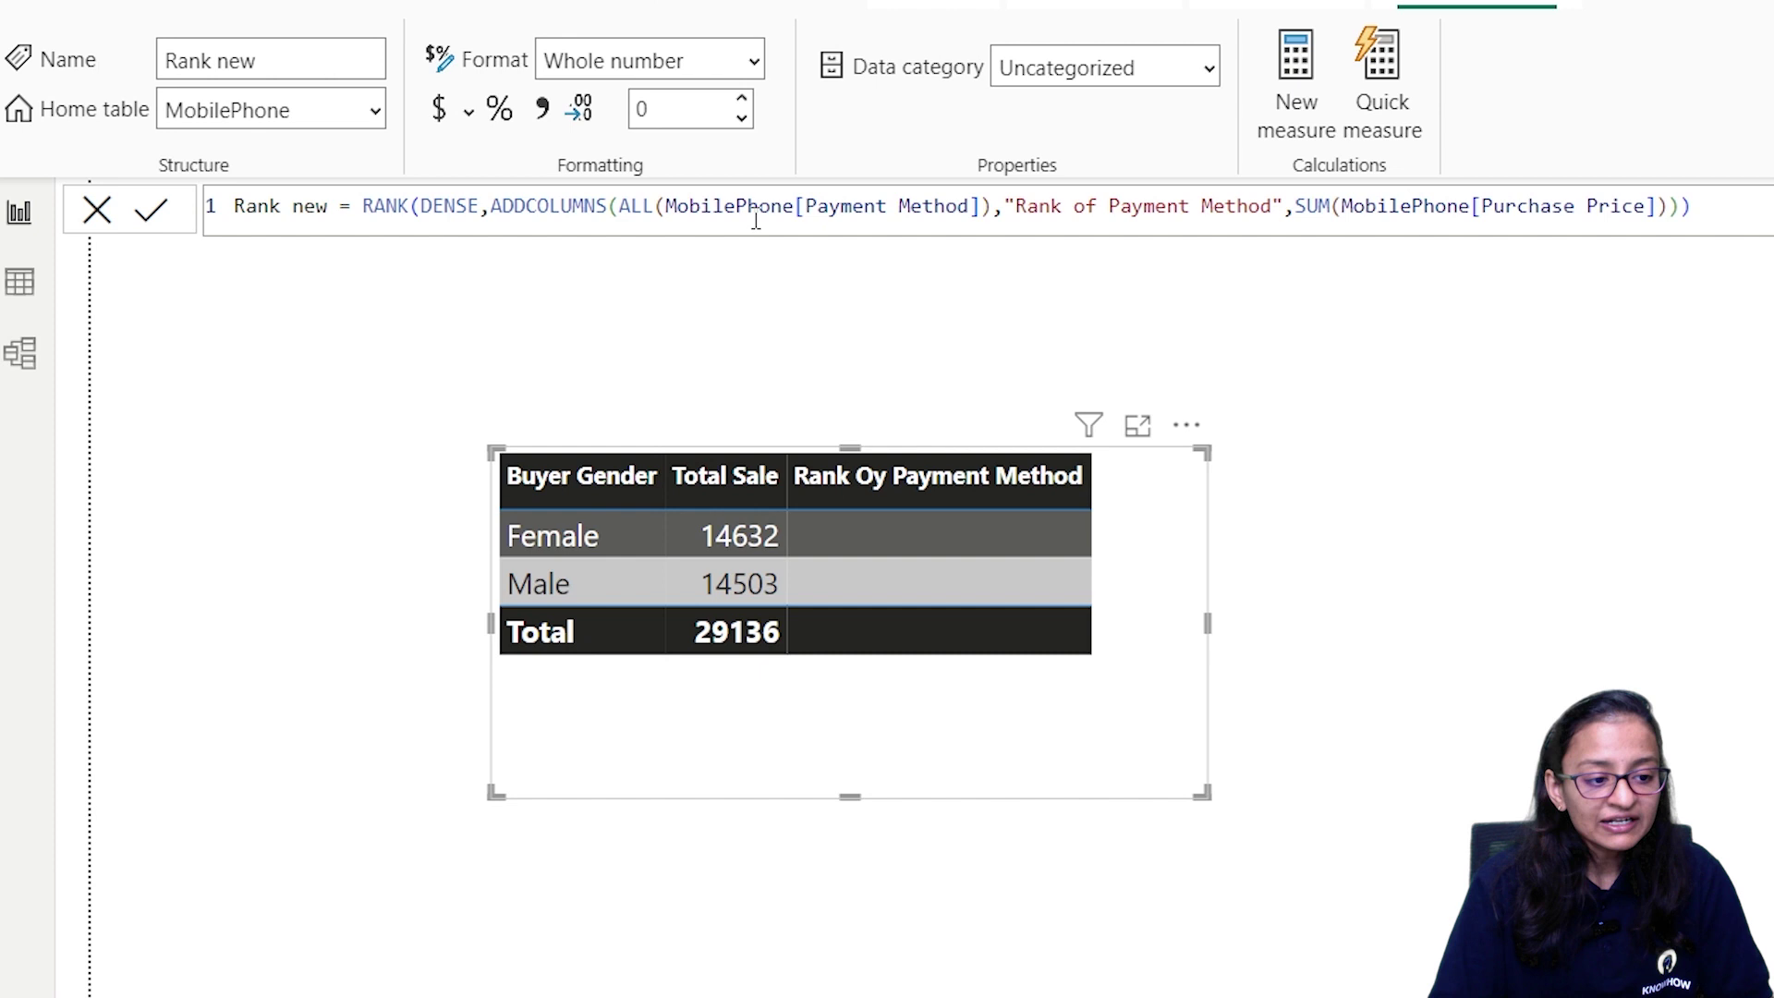
drag(796, 206, 981, 207)
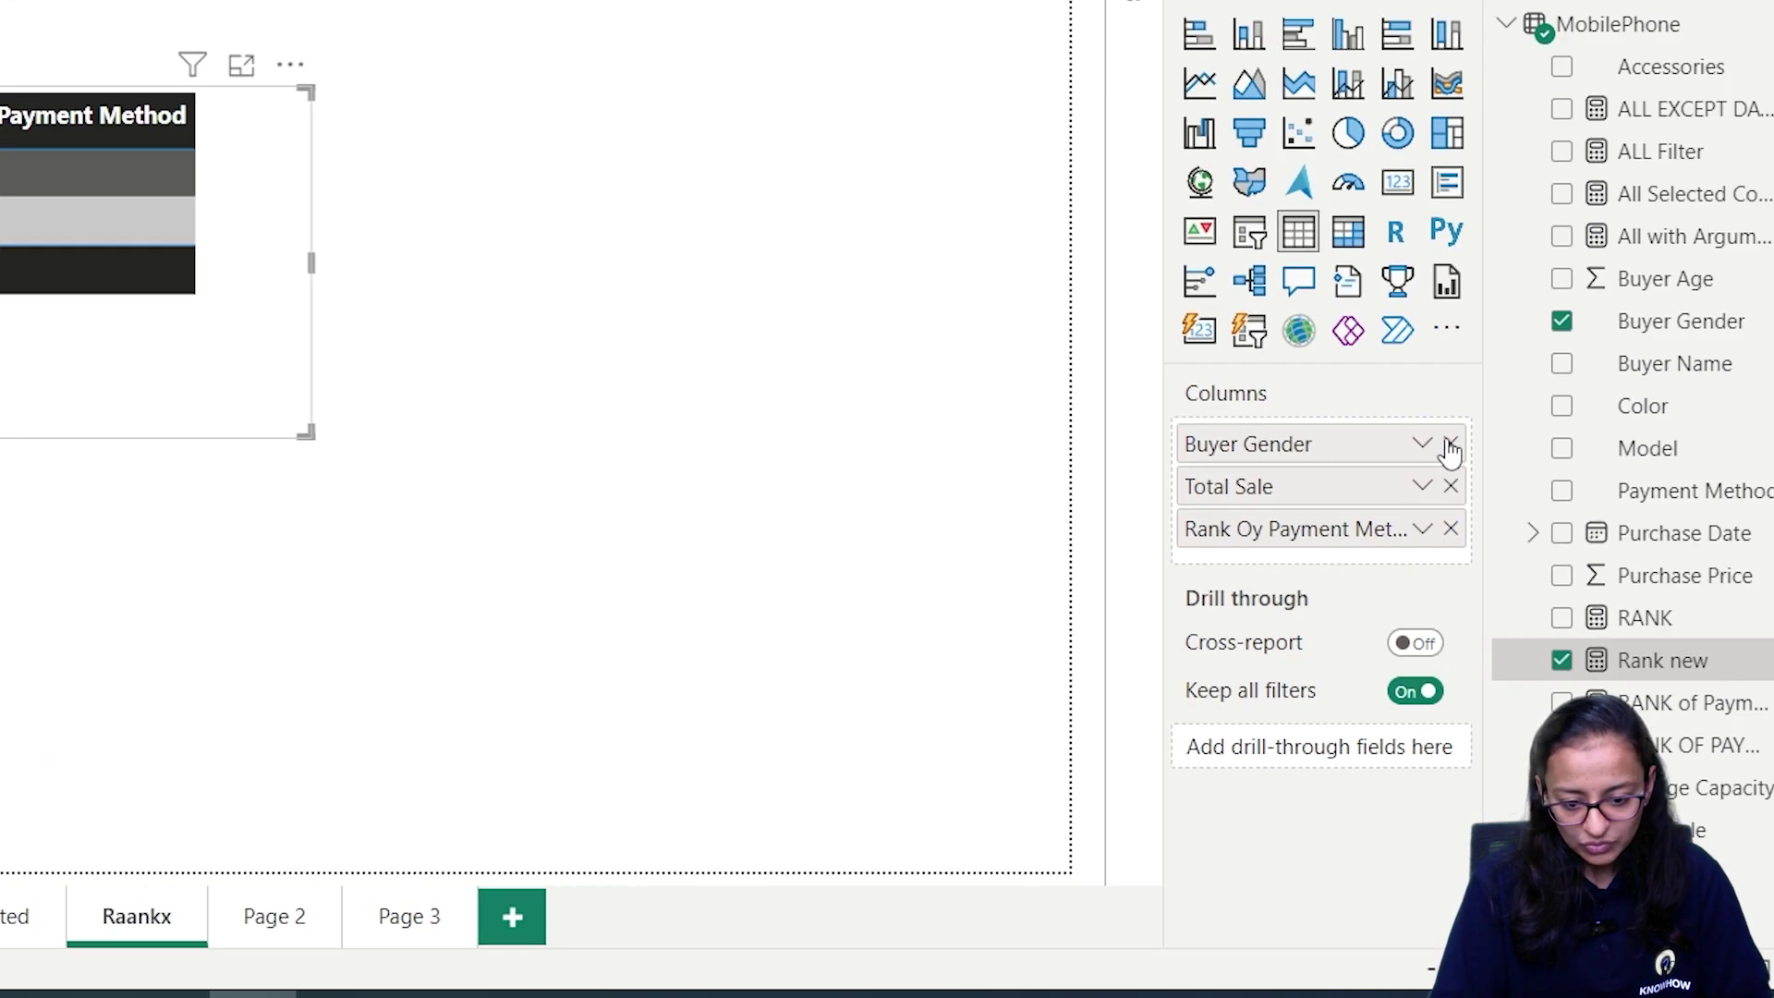
Remove Buyer Gender from the table's columns and add Payment Method between Total Sale and the rank column
click(1450, 444)
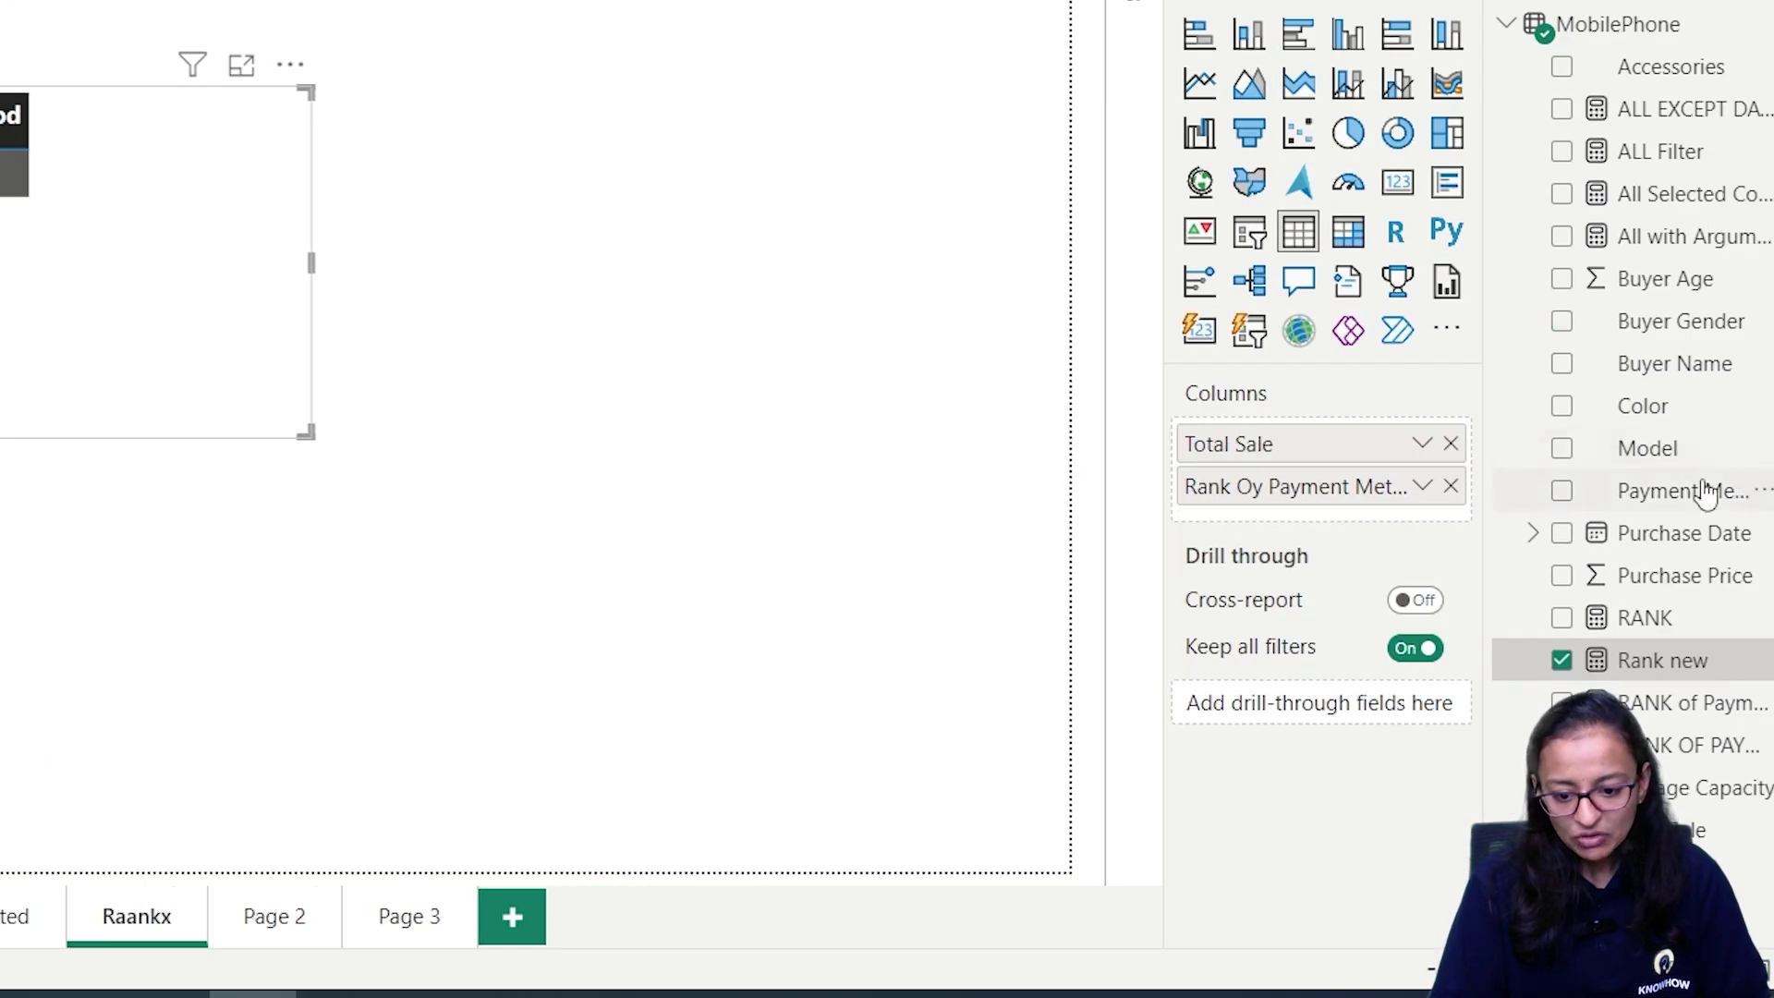
drag(1698, 513, 1367, 469)
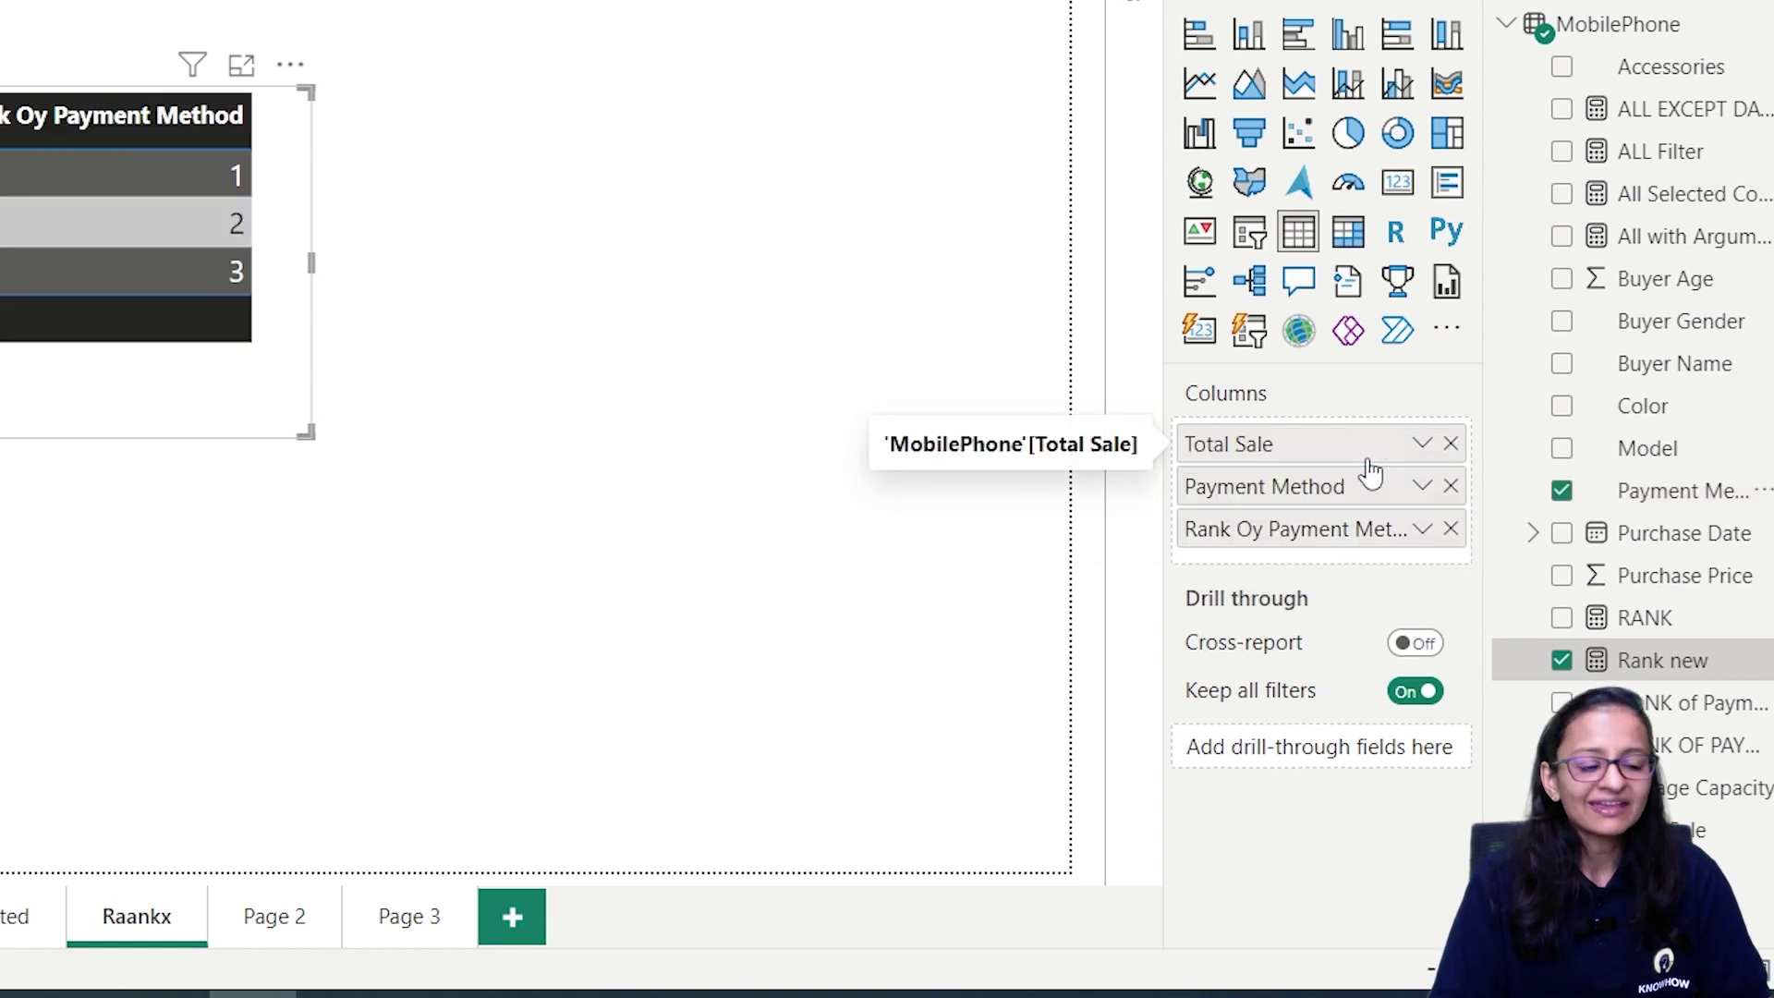